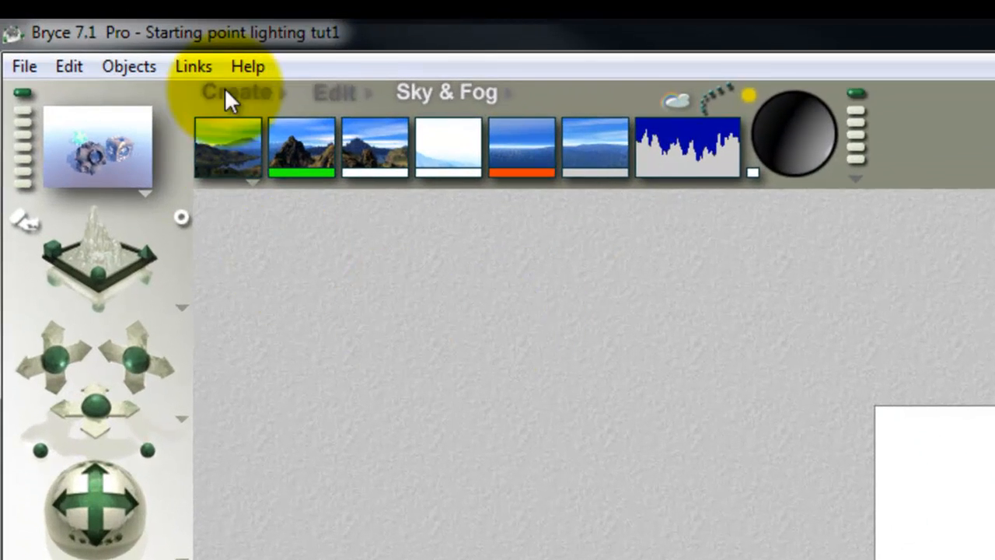
Adjust the sun's position with the sky's sun control and render the scene.
{"action": "left_click", "coordinate": [227, 91]}
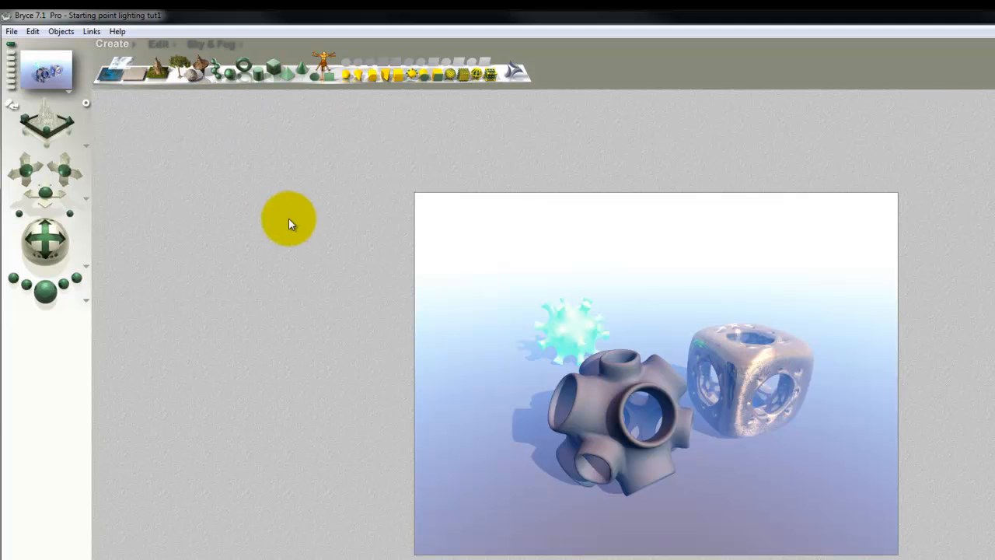
{"action": "left_click", "coordinate": [204, 44]}
{"action": "left_click", "coordinate": [383, 66]}
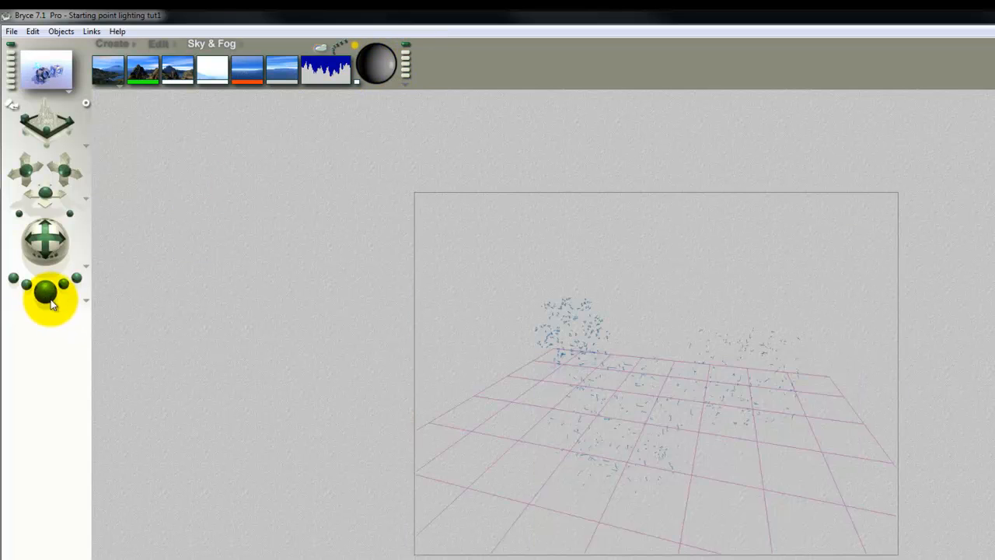
{"action": "key", "text": "ctrl+r"}
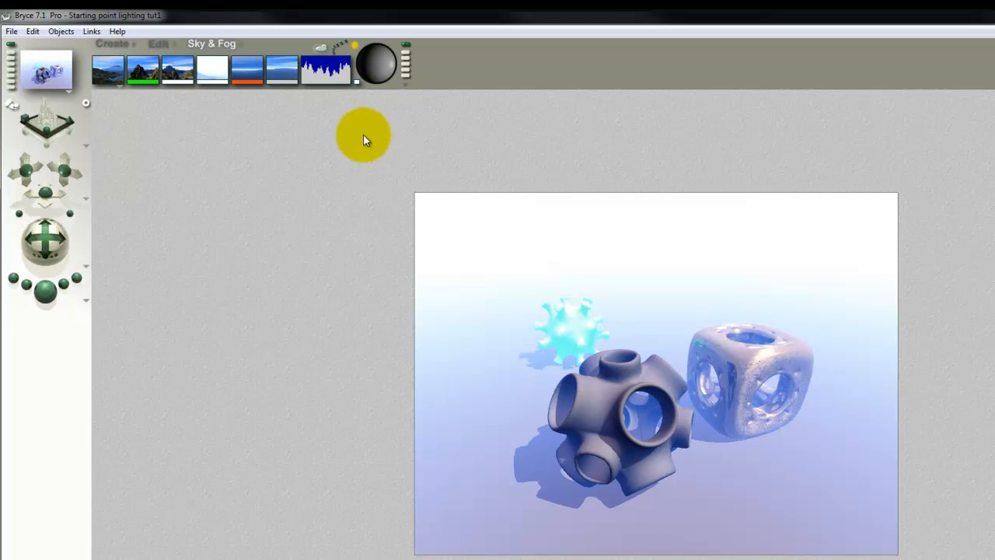
Set the sun colour to black by lowering its luminance to 0 and render the scene.
{"action": "left_click", "coordinate": [357, 82]}
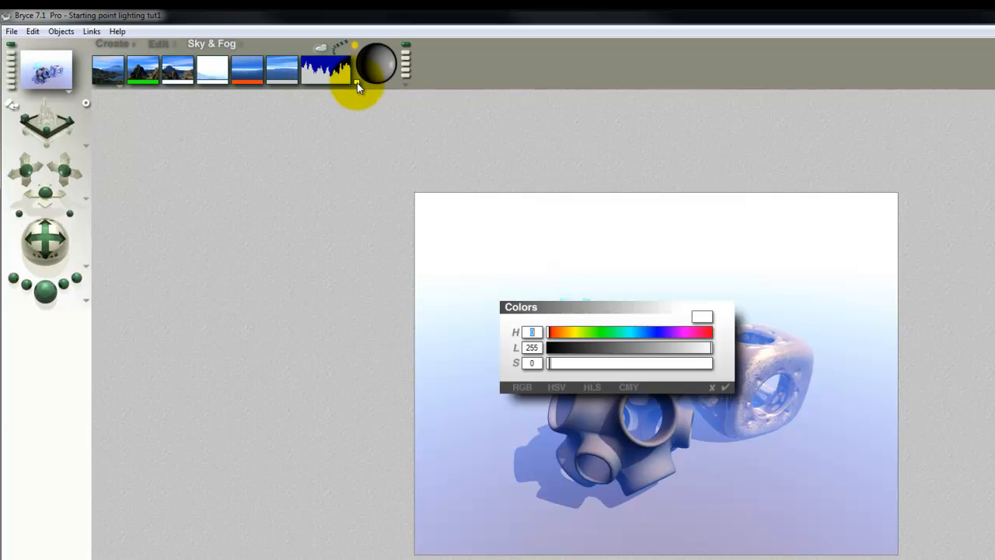
{"action": "left_click_drag", "start_coordinate": [705, 350], "coordinate": [533, 354]}
{"action": "left_click", "coordinate": [592, 388]}
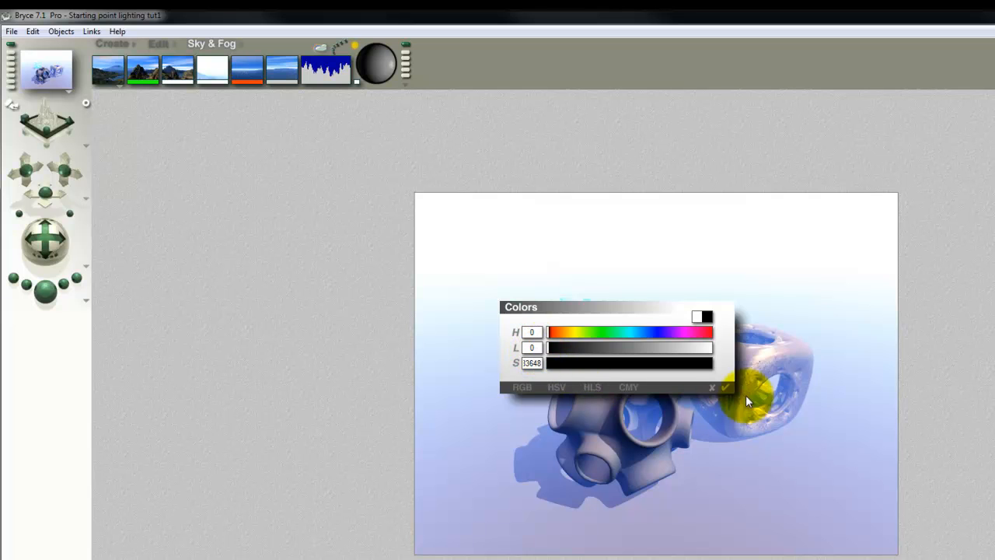
{"action": "left_click", "coordinate": [726, 387]}
{"action": "left_click", "coordinate": [46, 290]}
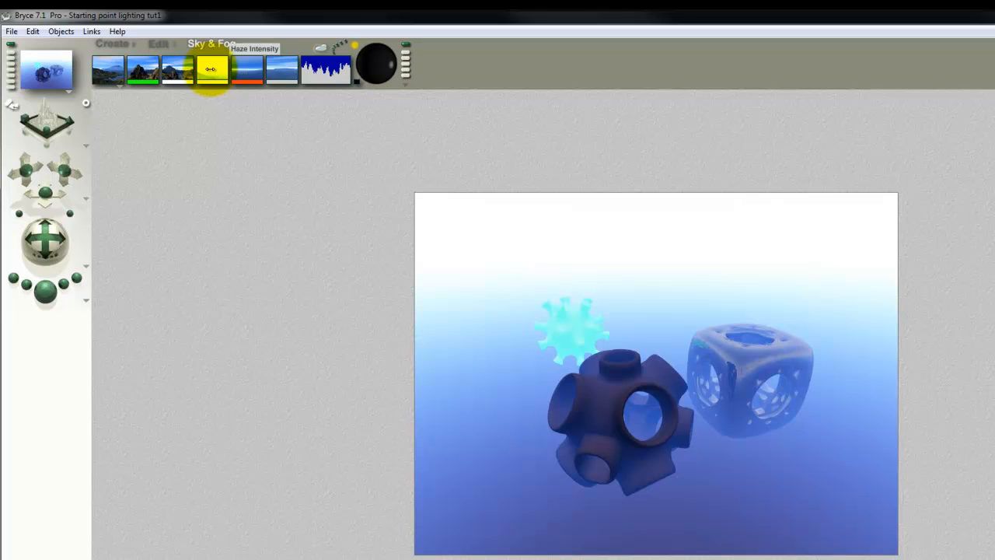
Try removing the sky's haze with Haze Intensity, render the scene, and restore the haze.
{"action": "left_click", "coordinate": [210, 69]}
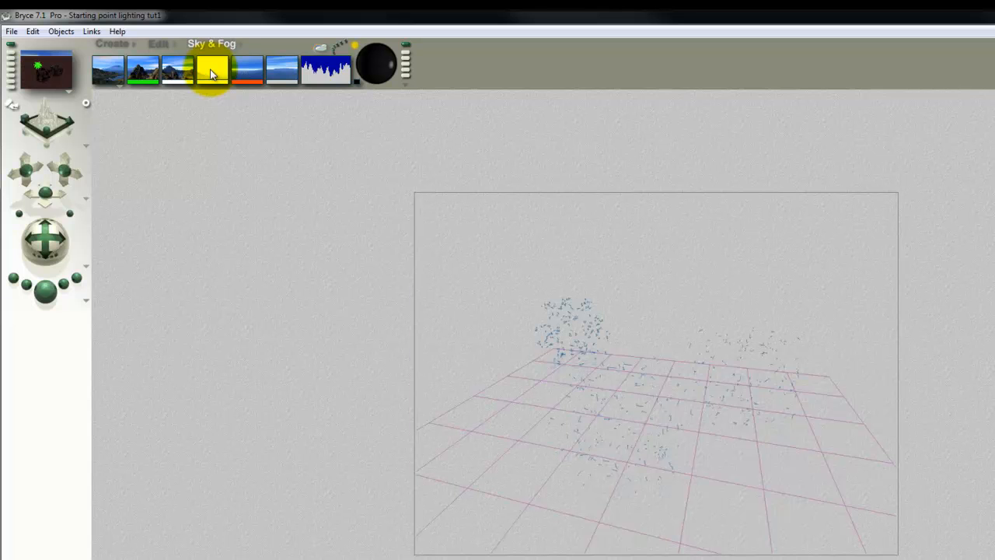
{"action": "left_click", "coordinate": [45, 291]}
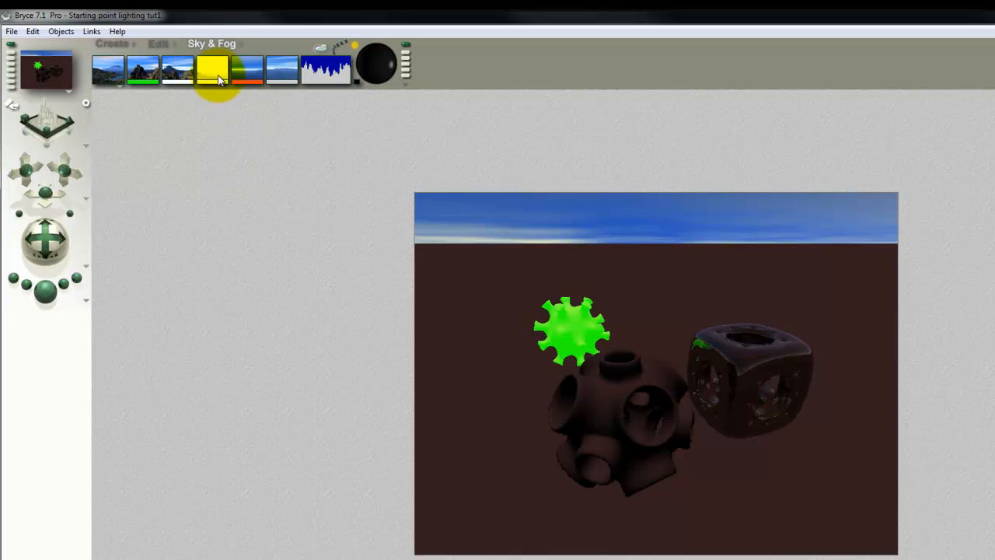
{"action": "left_click", "coordinate": [214, 71]}
{"action": "left_click_drag", "start_coordinate": [180, 79], "coordinate": [212, 96]}
{"action": "left_click", "coordinate": [51, 303]}
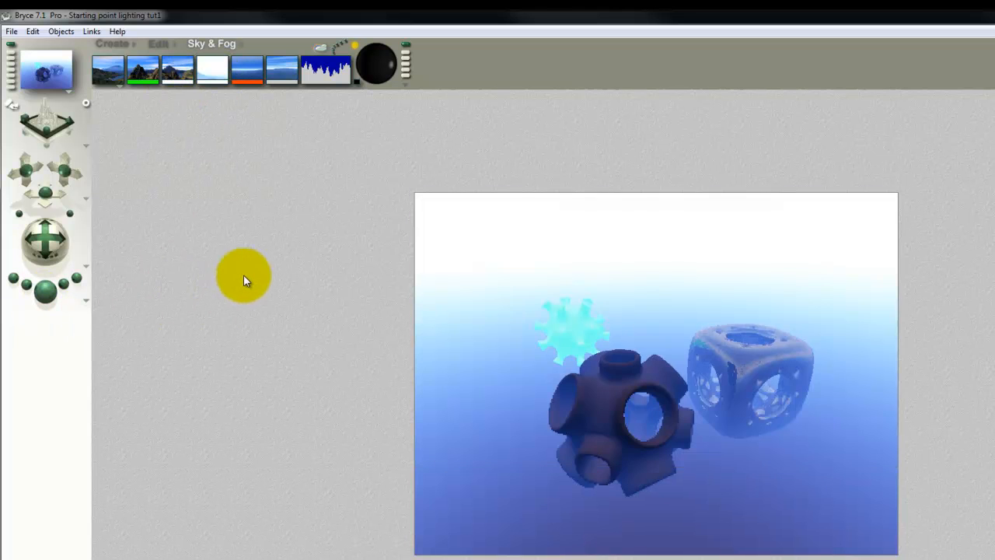
Switch the sky mode to a plain background without atmosphere and render the scene.
{"action": "left_click", "coordinate": [120, 87]}
{"action": "left_click", "coordinate": [145, 129]}
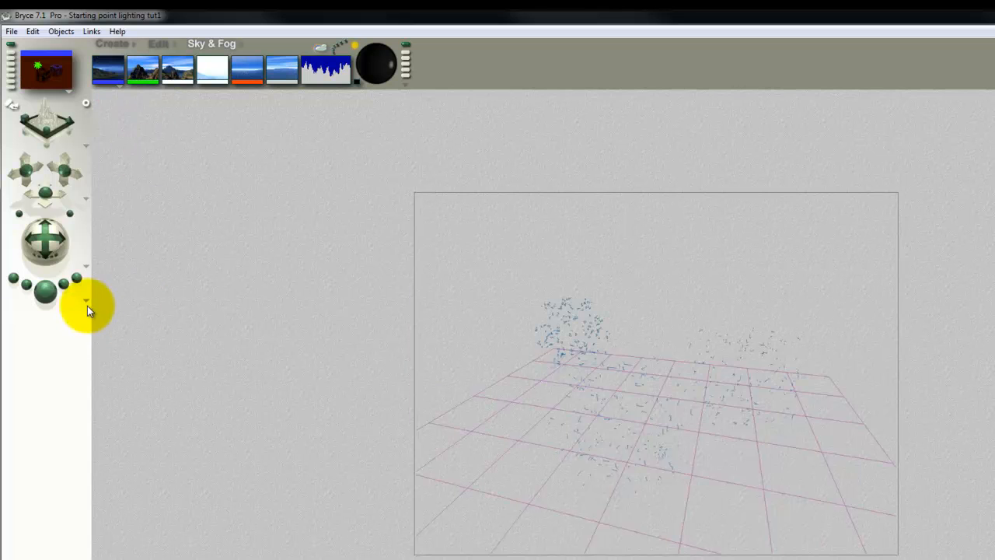
{"action": "left_click", "coordinate": [43, 292]}
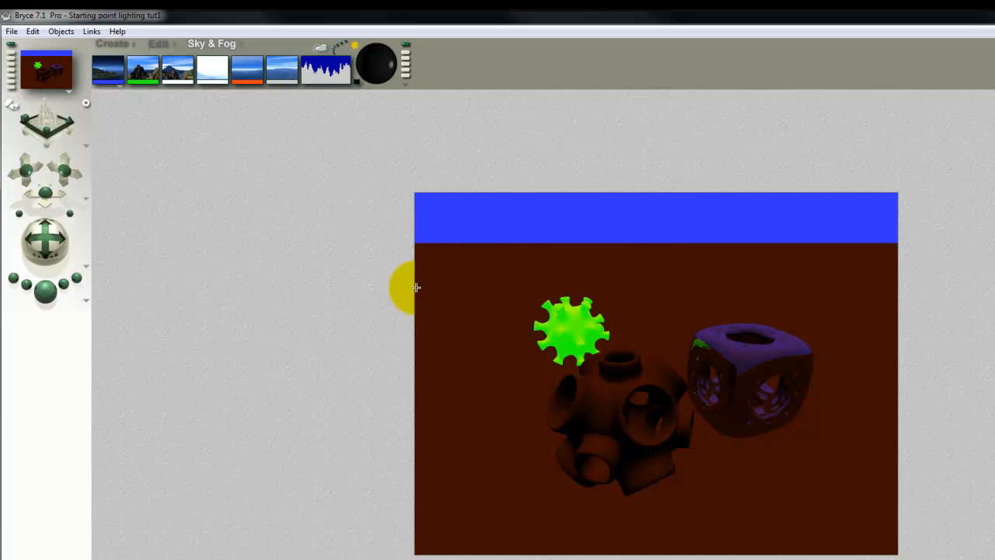
Set the orange sky dome colour's luminance to 0 so it is black and render the scene.
{"action": "left_click", "coordinate": [251, 81]}
{"action": "left_click_drag", "start_coordinate": [637, 350], "coordinate": [491, 350]}
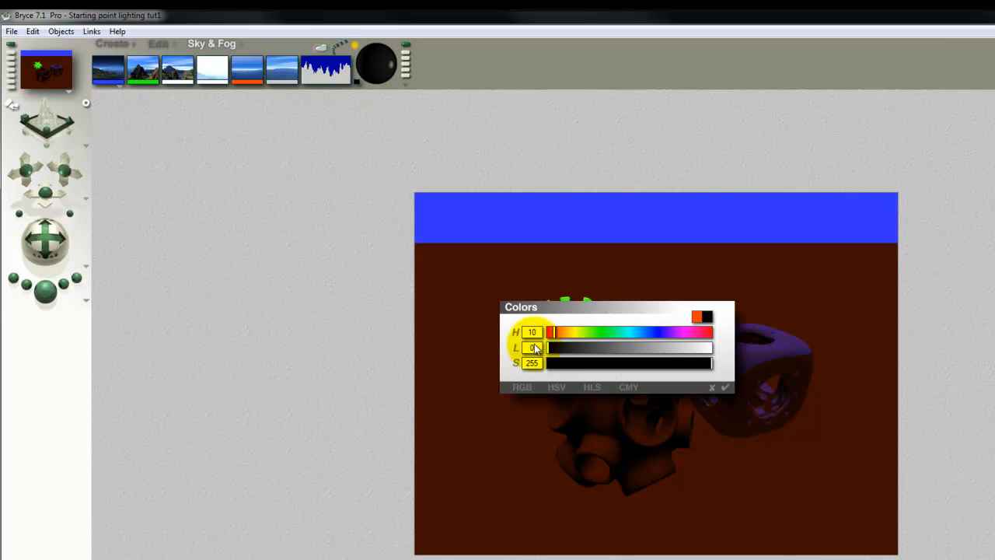
{"action": "left_click", "coordinate": [724, 386]}
{"action": "left_click", "coordinate": [47, 293]}
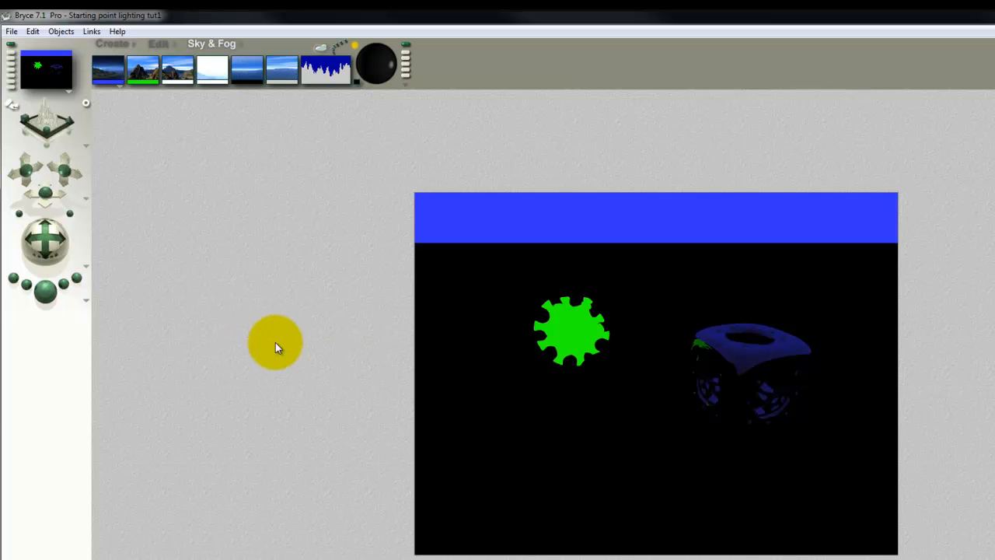
Change the blue background sky colour to black and render the scene.
{"action": "left_click", "coordinate": [117, 83]}
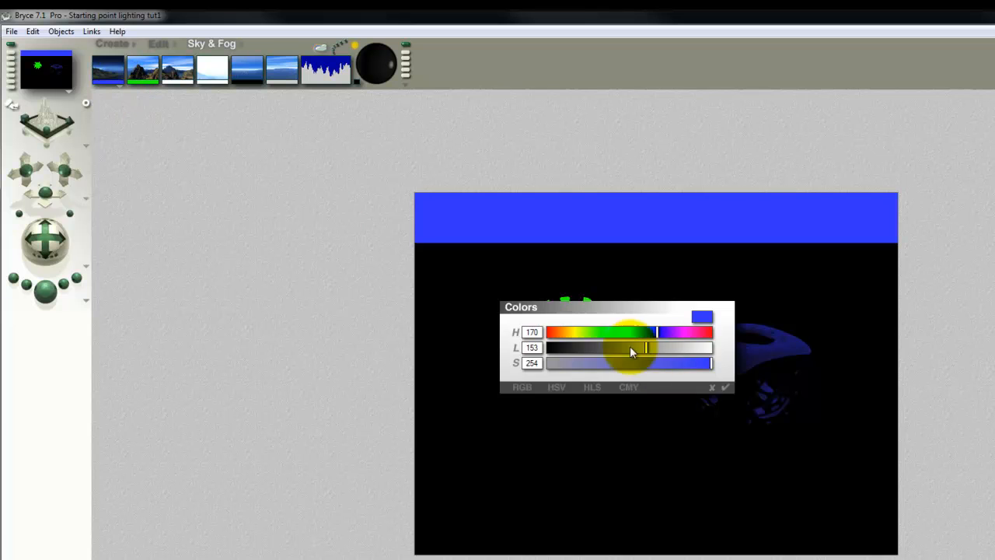
{"action": "left_click", "coordinate": [712, 386]}
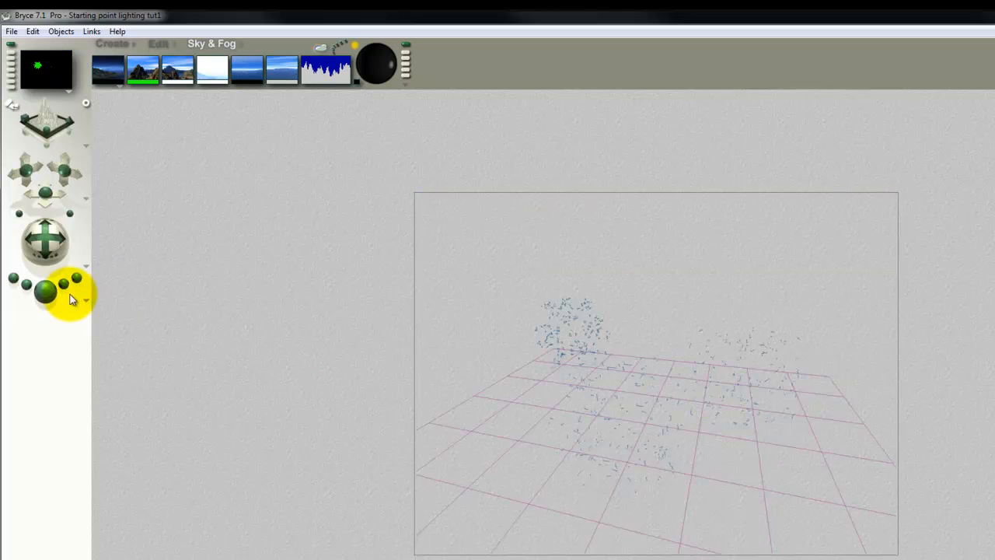
{"action": "left_click", "coordinate": [45, 291]}
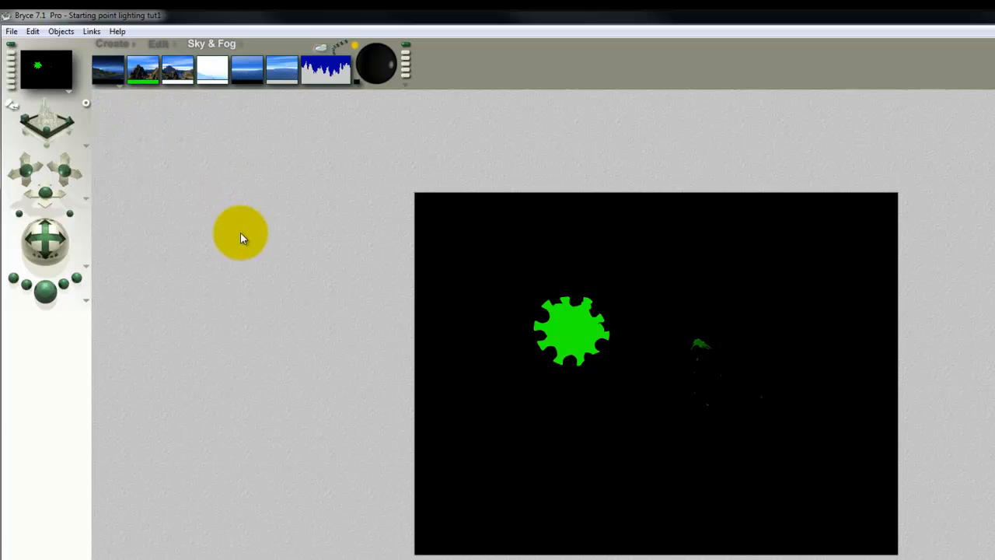
Set the material ambience of the glowing green spiked object to 0 and render the scene.
{"action": "left_click", "coordinate": [590, 332]}
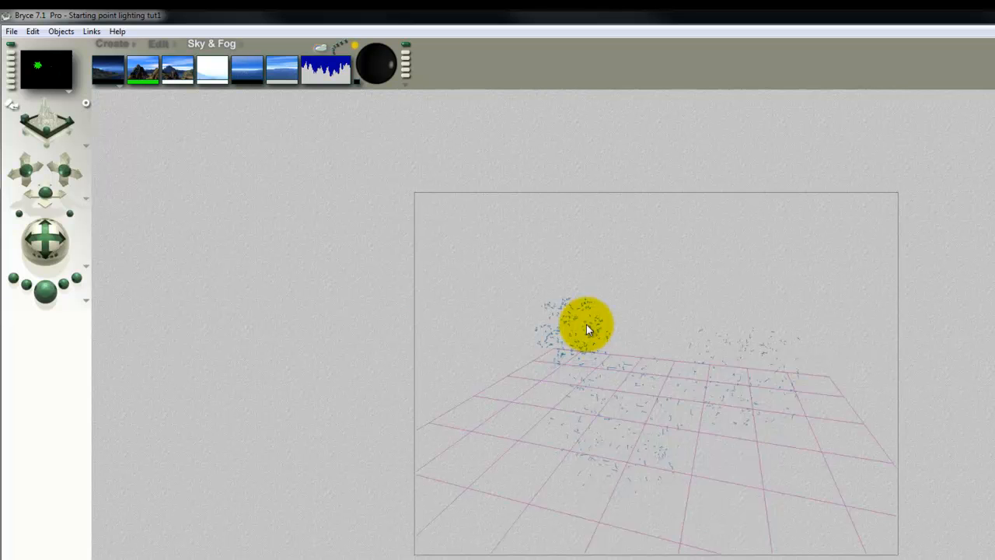
{"action": "right_click", "coordinate": [579, 313]}
{"action": "left_click", "coordinate": [587, 321]}
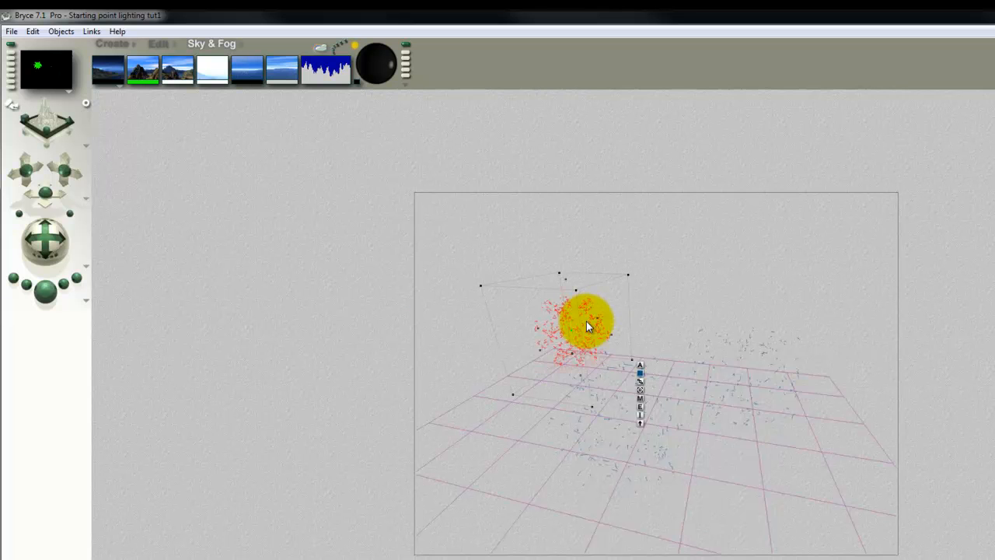
{"action": "left_click", "coordinate": [640, 398]}
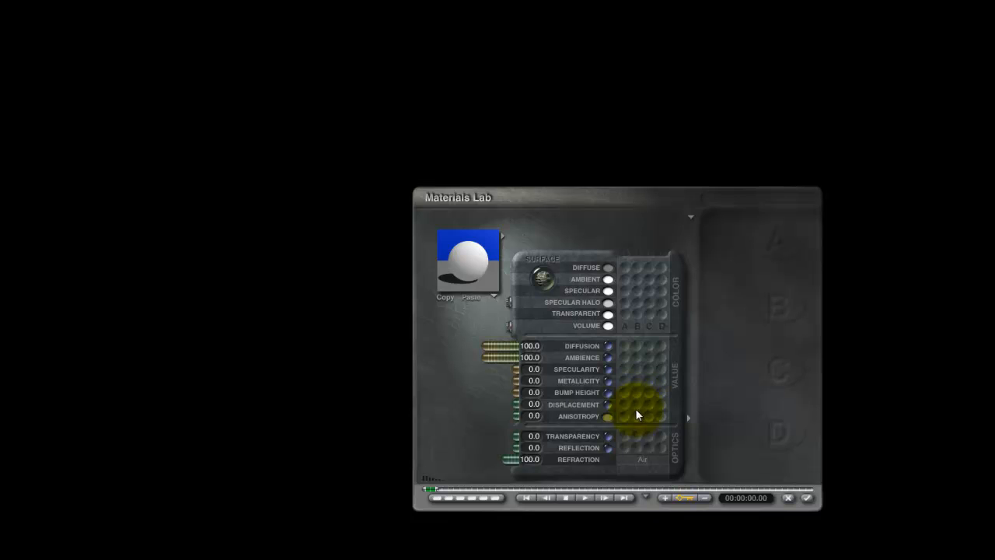
{"action": "left_click", "coordinate": [509, 325]}
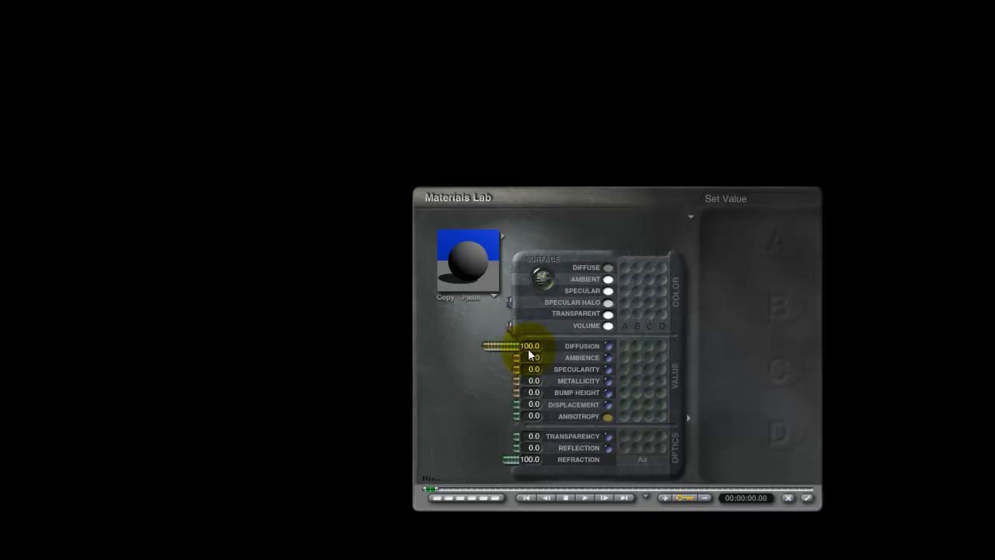
{"action": "left_click", "coordinate": [807, 498]}
{"action": "left_click", "coordinate": [48, 293]}
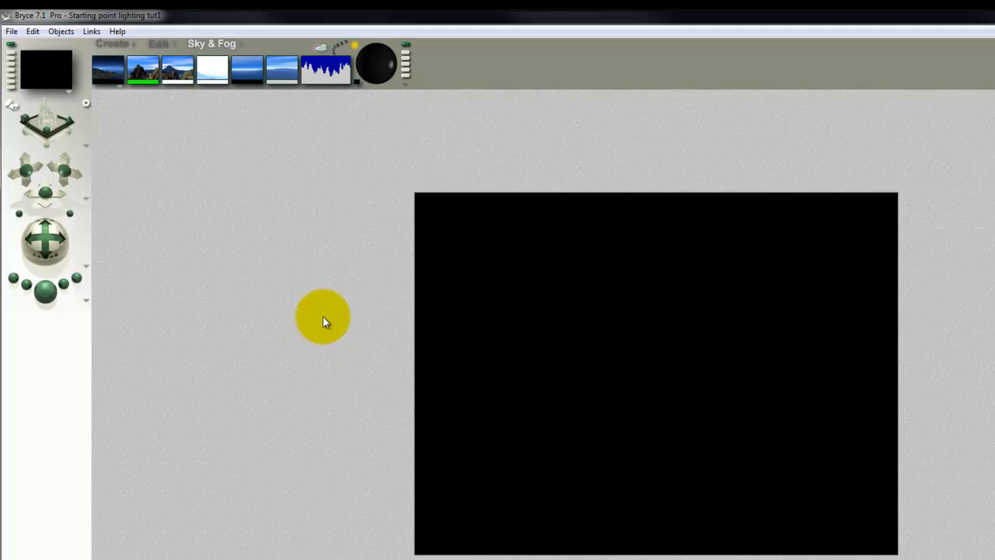
Change the green global ambient colour to black and render the scene.
{"action": "left_click", "coordinate": [150, 81]}
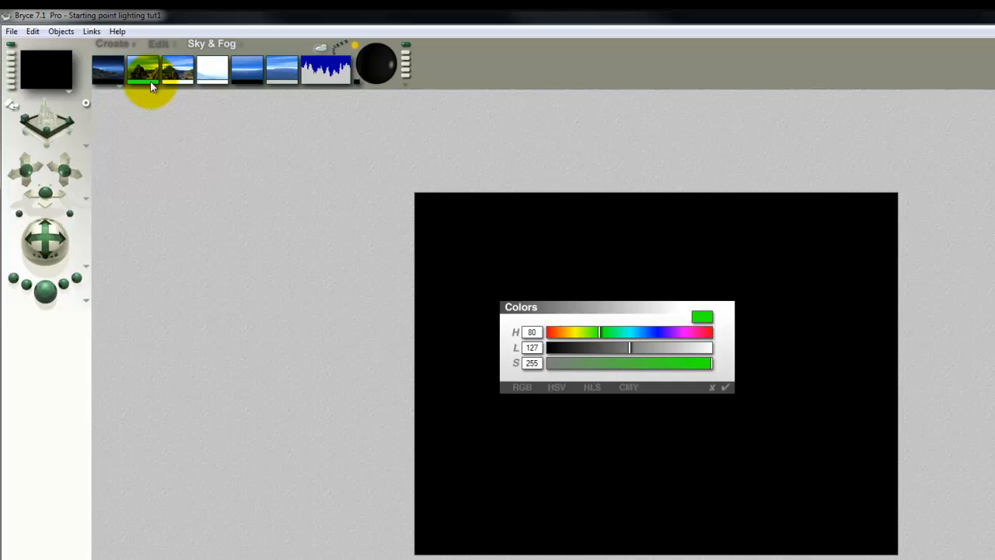
{"action": "left_click_drag", "start_coordinate": [660, 354], "coordinate": [424, 350]}
{"action": "left_click", "coordinate": [724, 386]}
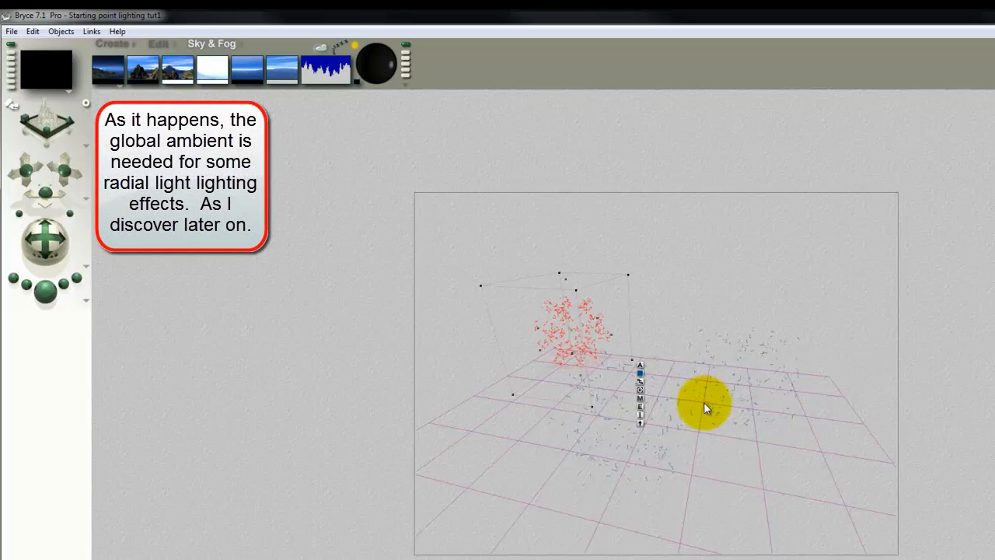
{"action": "left_click", "coordinate": [51, 300]}
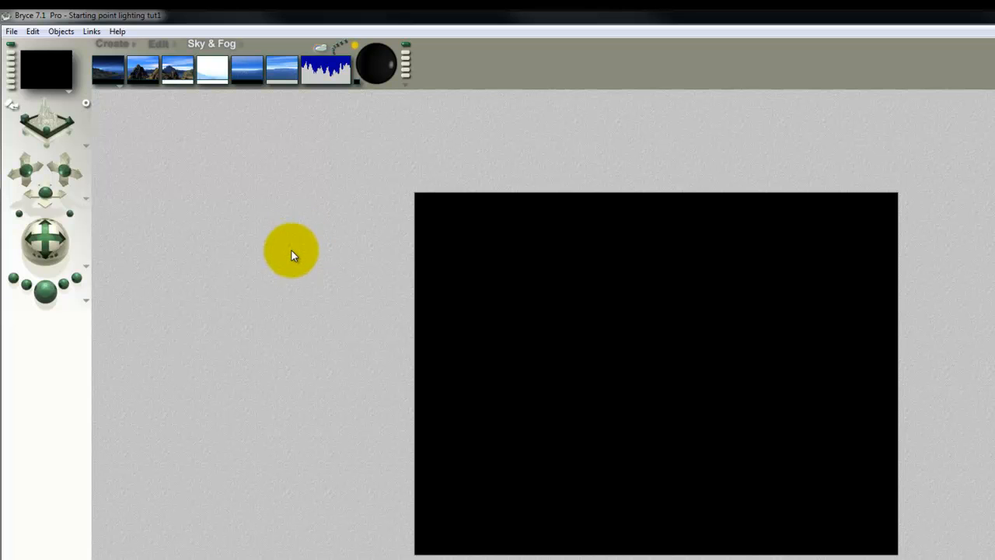
Create a radial light in the scene and render to check its illumination.
{"action": "left_click", "coordinate": [107, 43]}
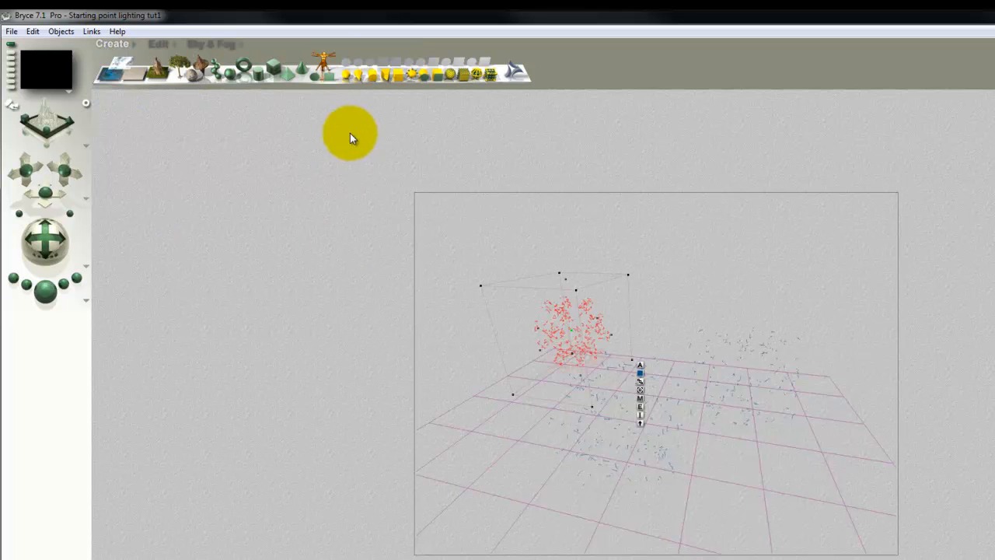
{"action": "left_click", "coordinate": [345, 75]}
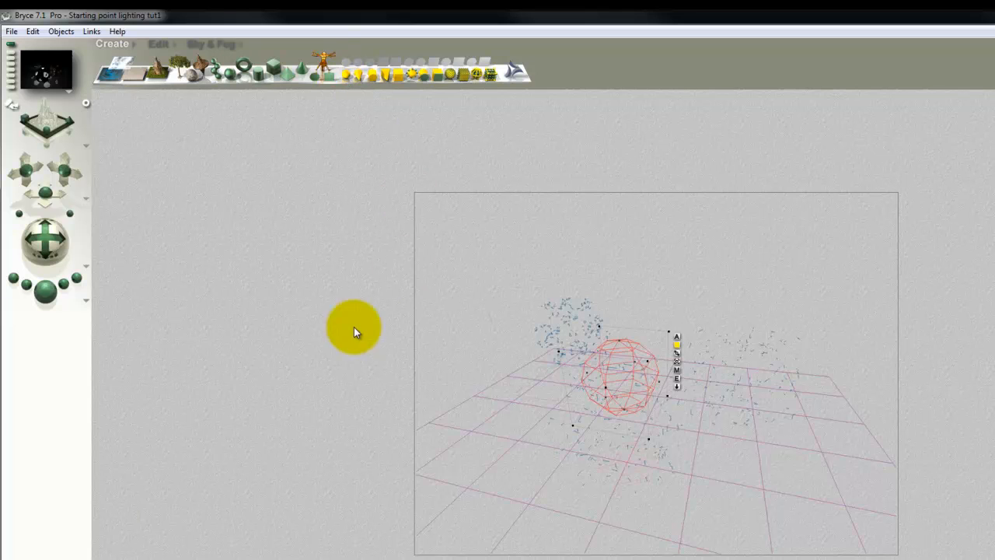
{"action": "left_click", "coordinate": [43, 290]}
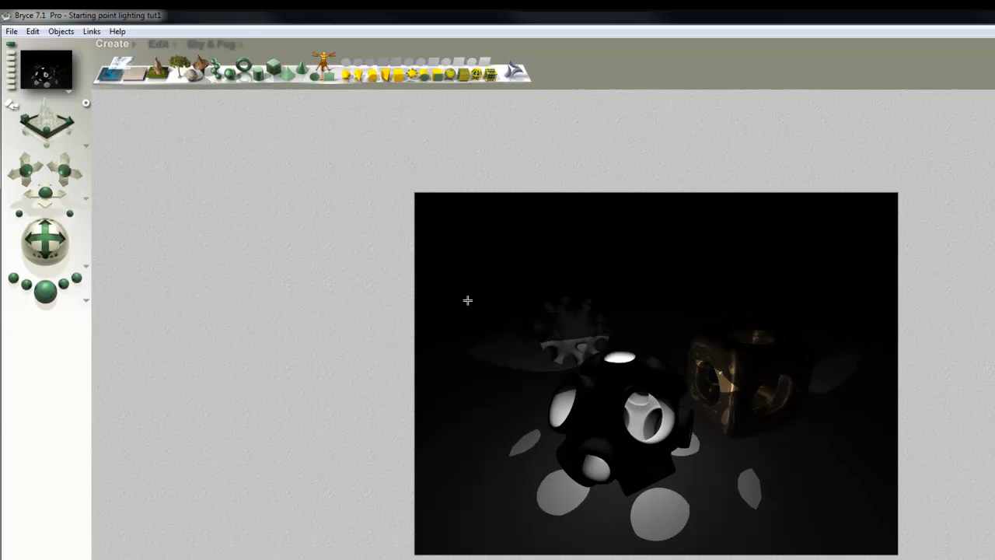
{"action": "left_click_drag", "start_coordinate": [666, 445], "coordinate": [684, 482]}
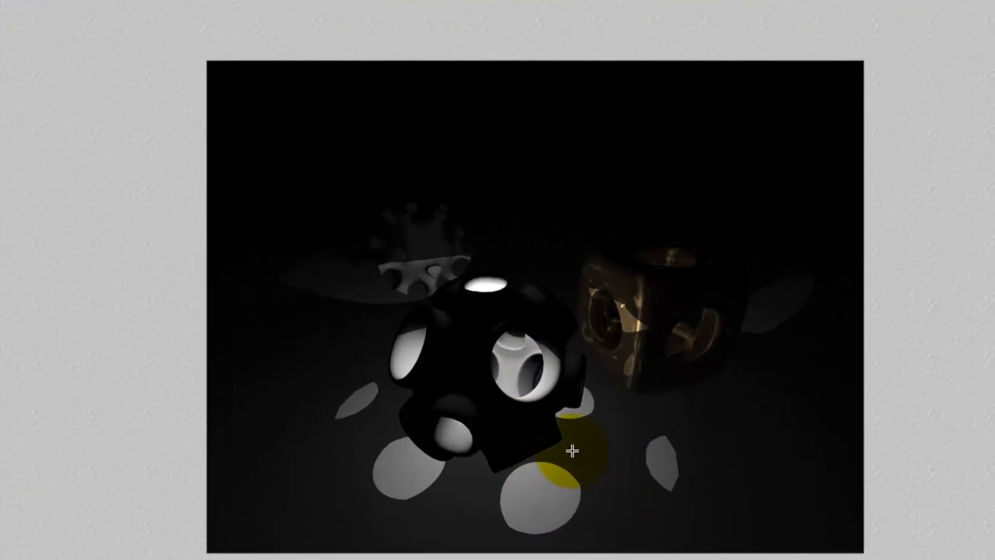
{"action": "left_click_drag", "start_coordinate": [573, 451], "coordinate": [447, 400]}
{"action": "key", "text": "Escape"}
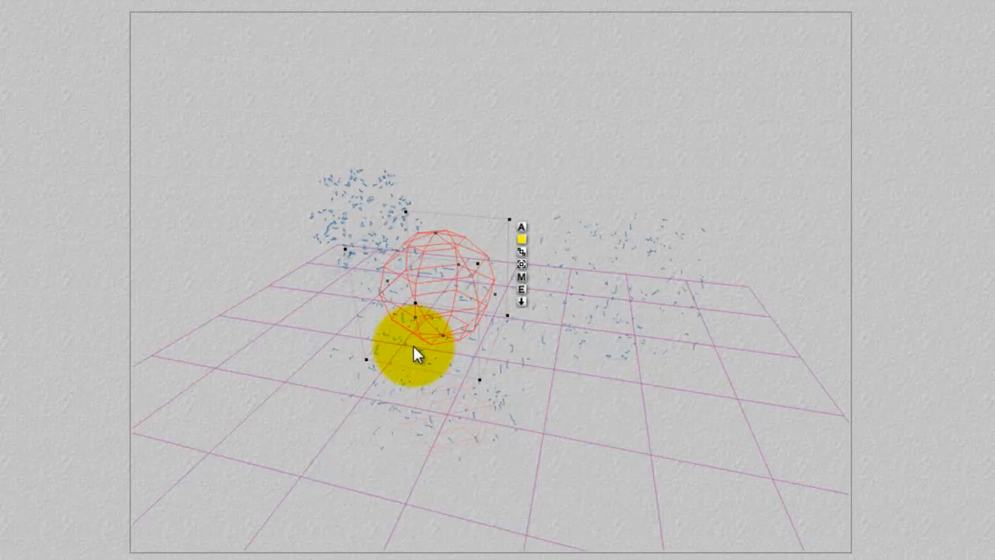
Turn off Cast Shadows in the material options of the hollow object surrounding the radial light.
{"action": "right_click", "coordinate": [414, 347]}
{"action": "left_click", "coordinate": [433, 359]}
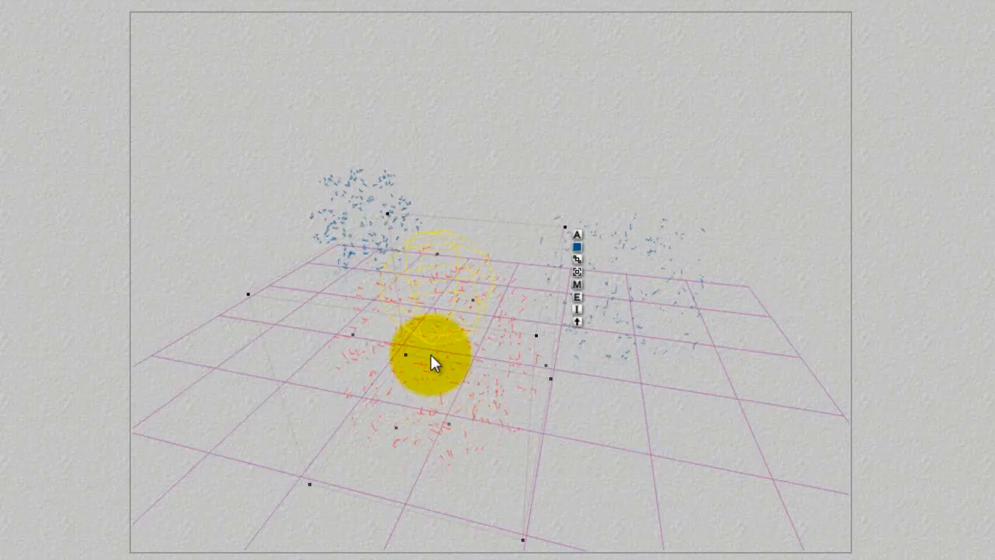
{"action": "left_click", "coordinate": [578, 281]}
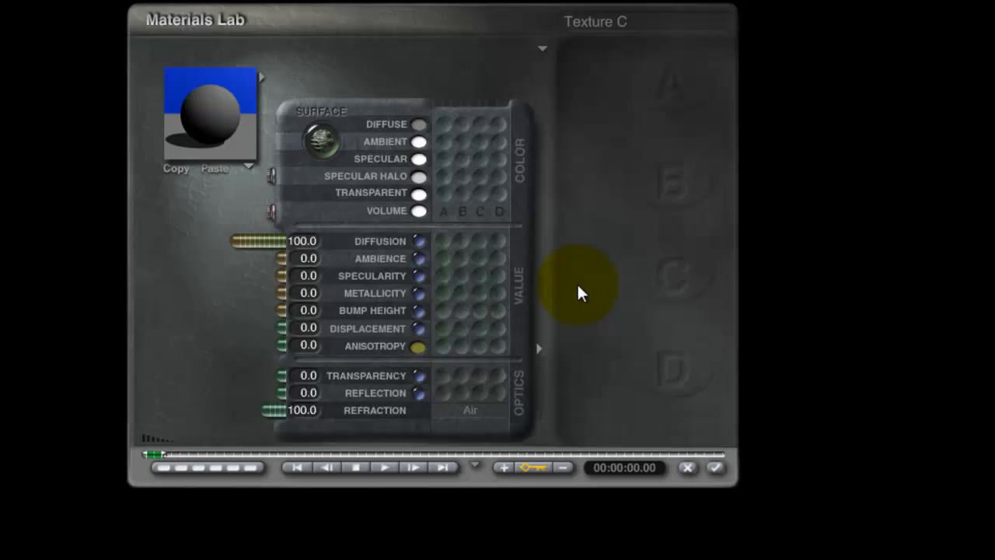
{"action": "left_click", "coordinate": [541, 52]}
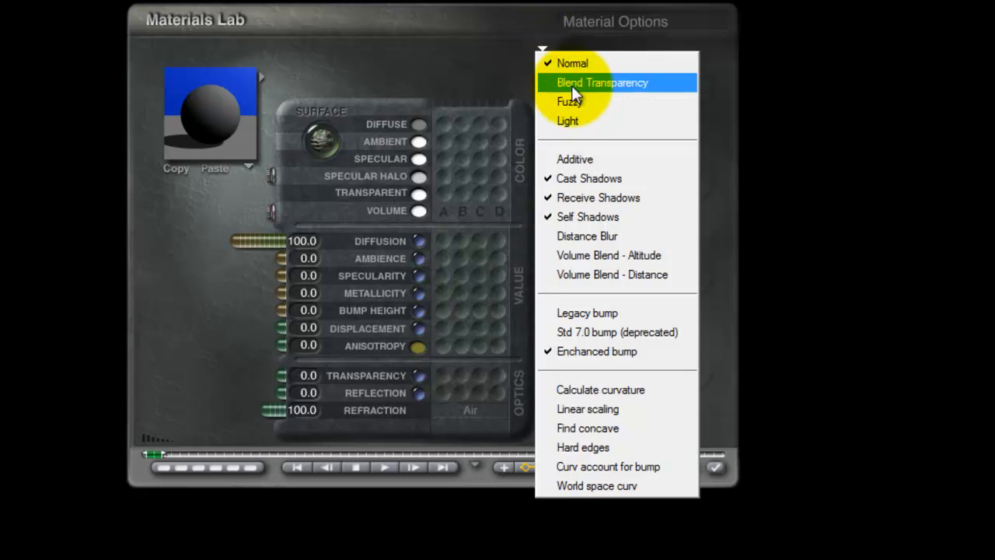
{"action": "left_click", "coordinate": [622, 176]}
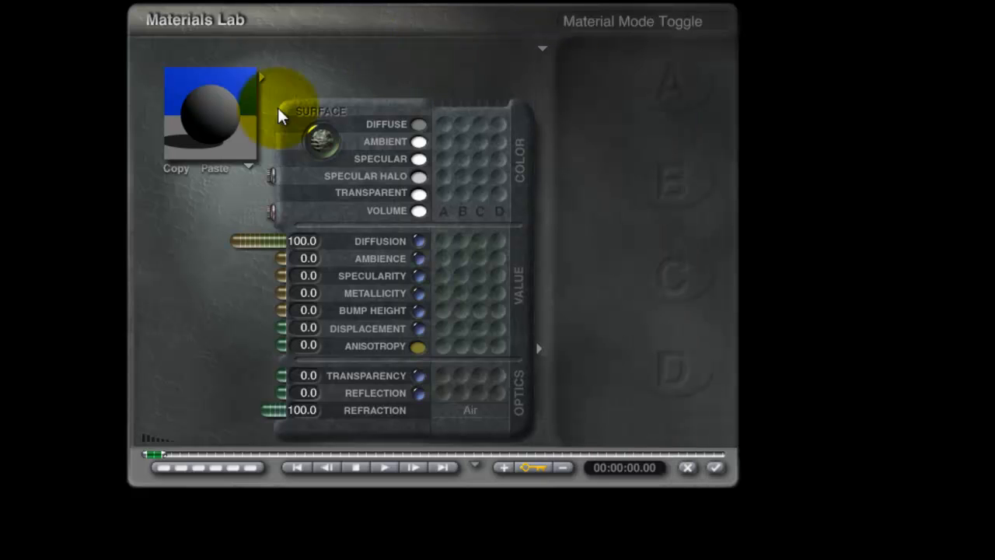
{"action": "left_click", "coordinate": [715, 468]}
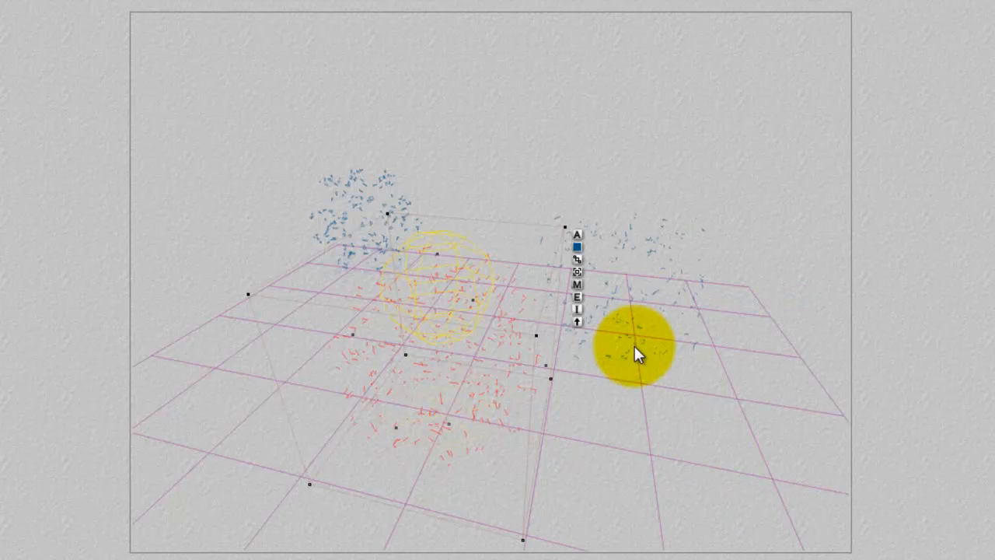
Select the radial light inside the hollow object and set its diffuse intensity to 50.
{"action": "right_click", "coordinate": [448, 256]}
{"action": "left_click", "coordinate": [462, 266]}
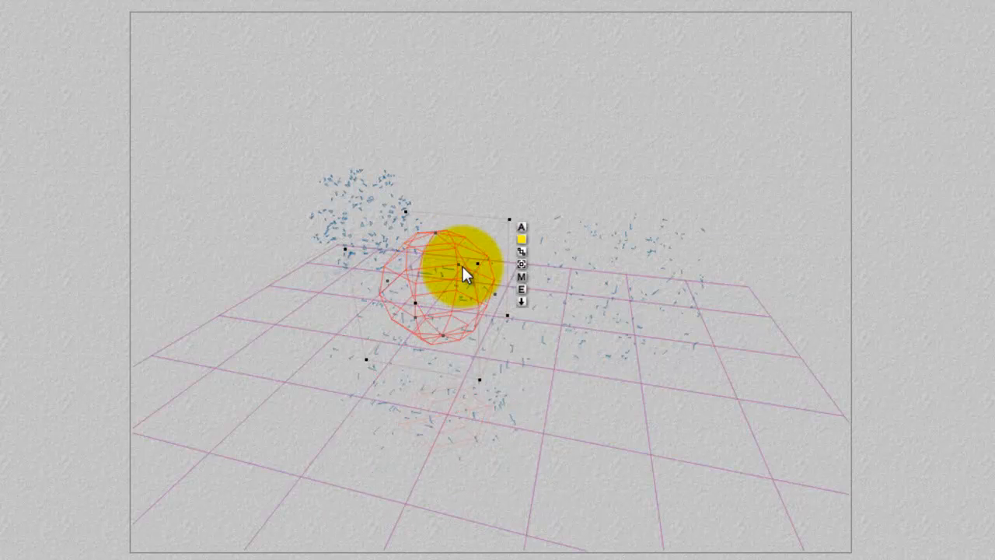
{"action": "left_click_drag", "start_coordinate": [463, 266], "coordinate": [521, 292]}
{"action": "left_click", "coordinate": [521, 291]}
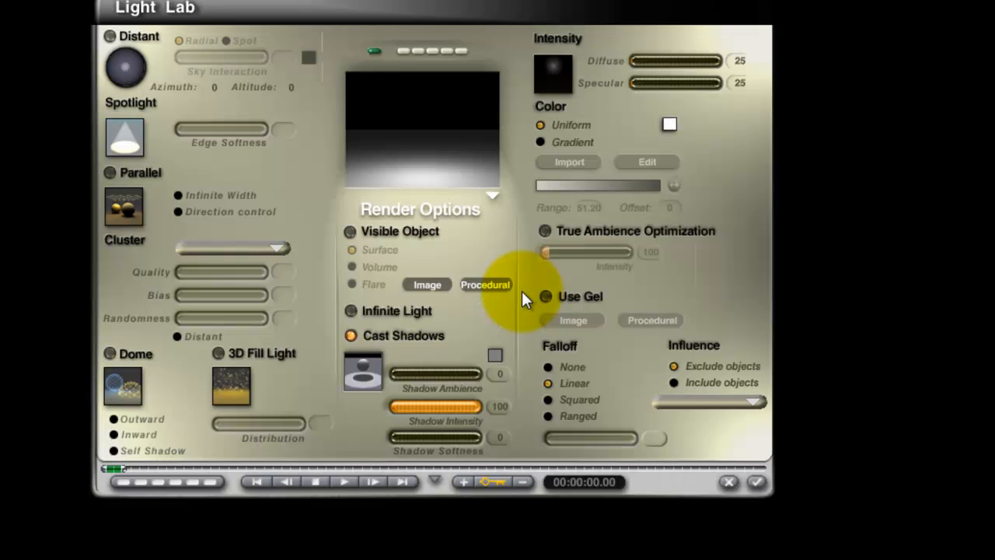
{"action": "left_click", "coordinate": [739, 61]}
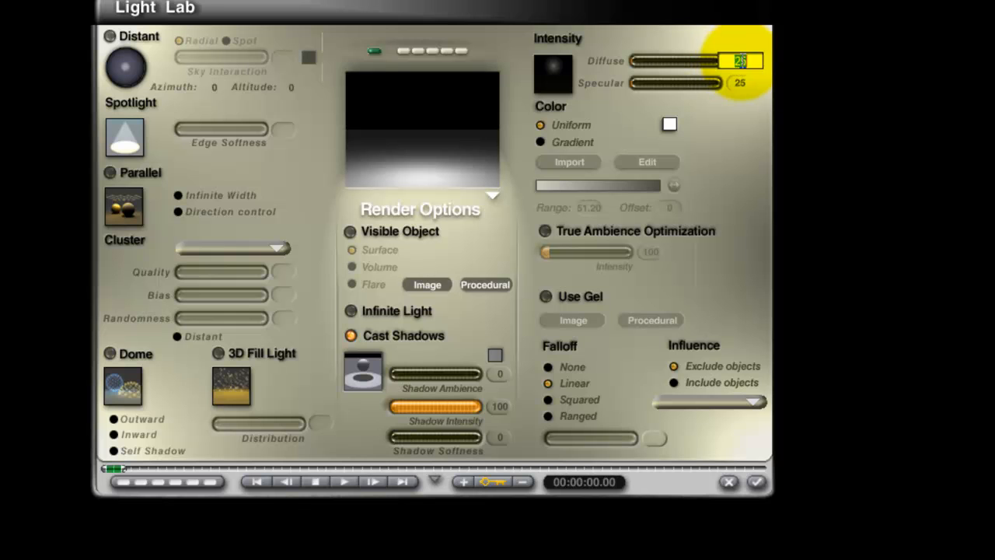
{"action": "type", "text": "50"}
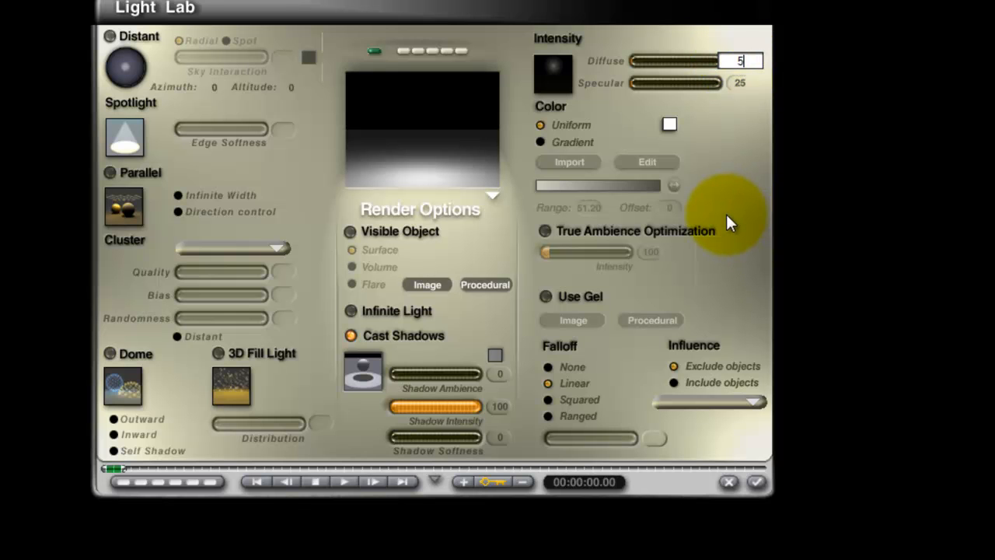
{"action": "key", "text": "Return"}
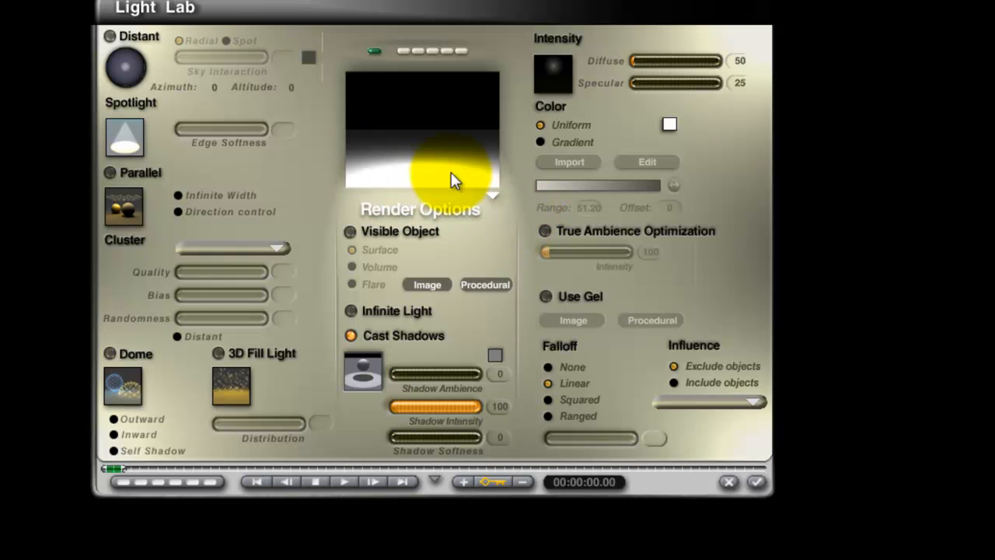
Switch the light's preview to Render in Scene, accept the settings and render the full scene.
{"action": "left_click", "coordinate": [493, 195]}
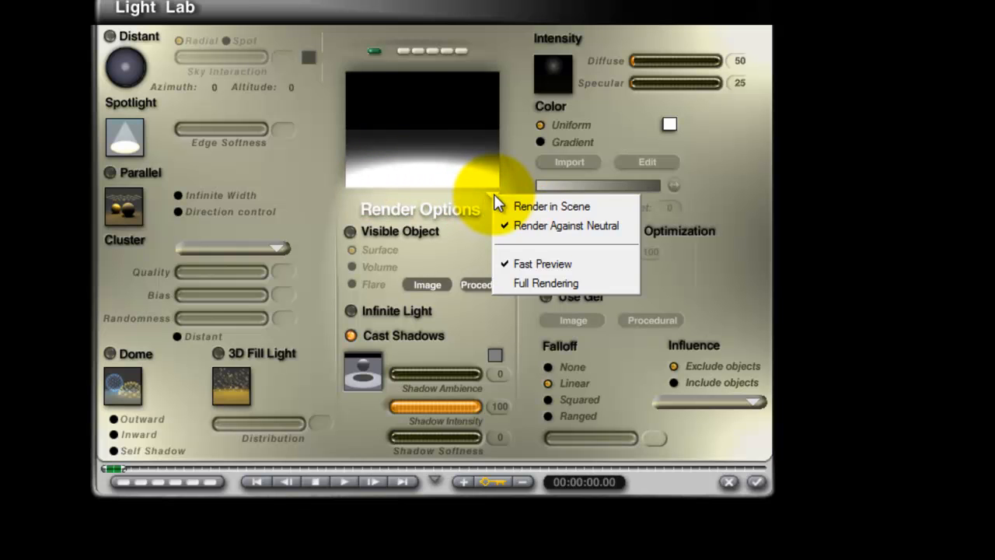
{"action": "left_click", "coordinate": [537, 206]}
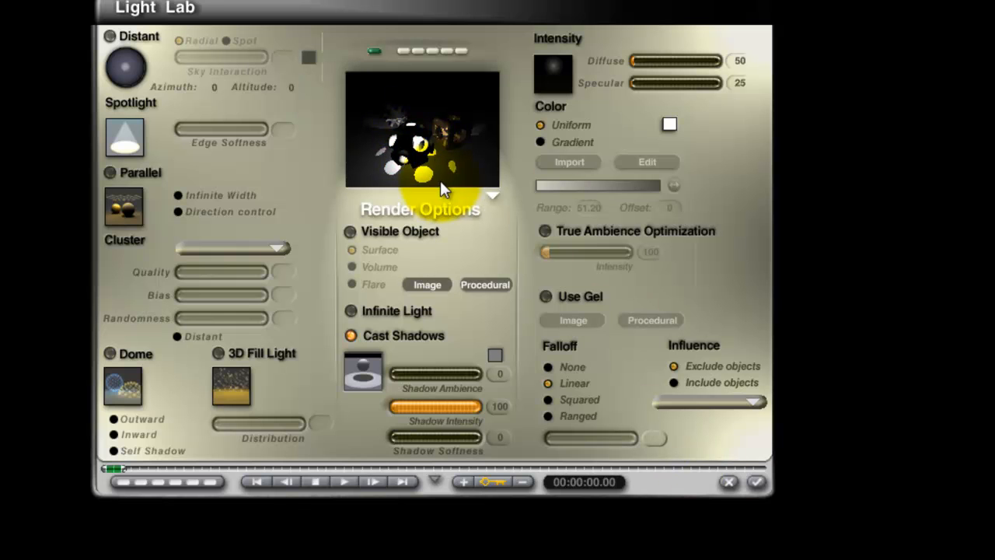
{"action": "left_click", "coordinate": [756, 483]}
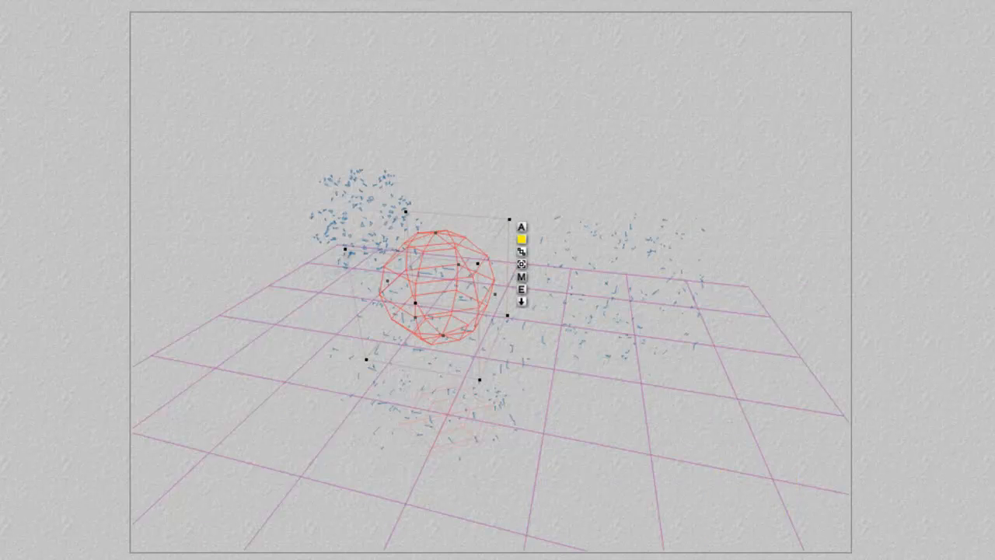
{"action": "key", "text": "ctrl+r"}
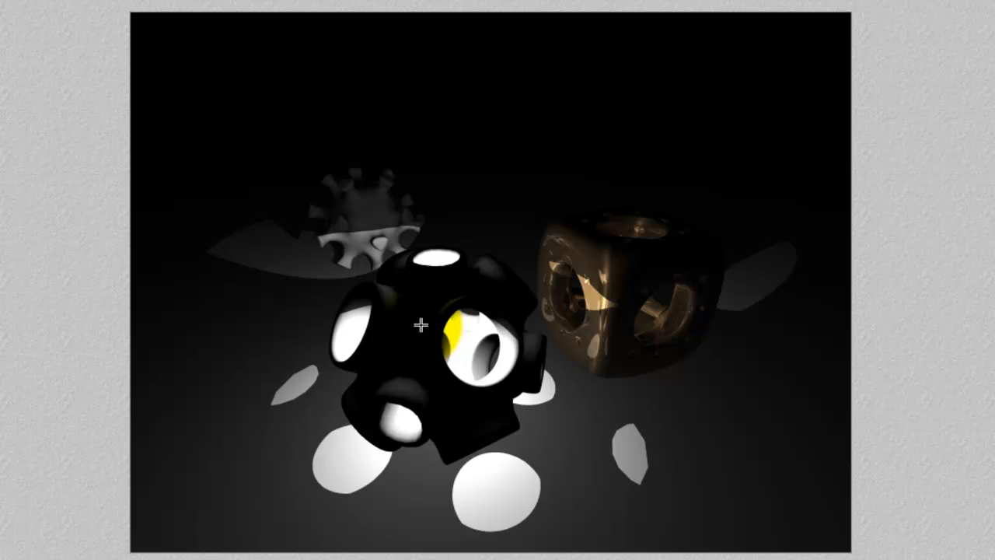
{"action": "key", "text": "Escape"}
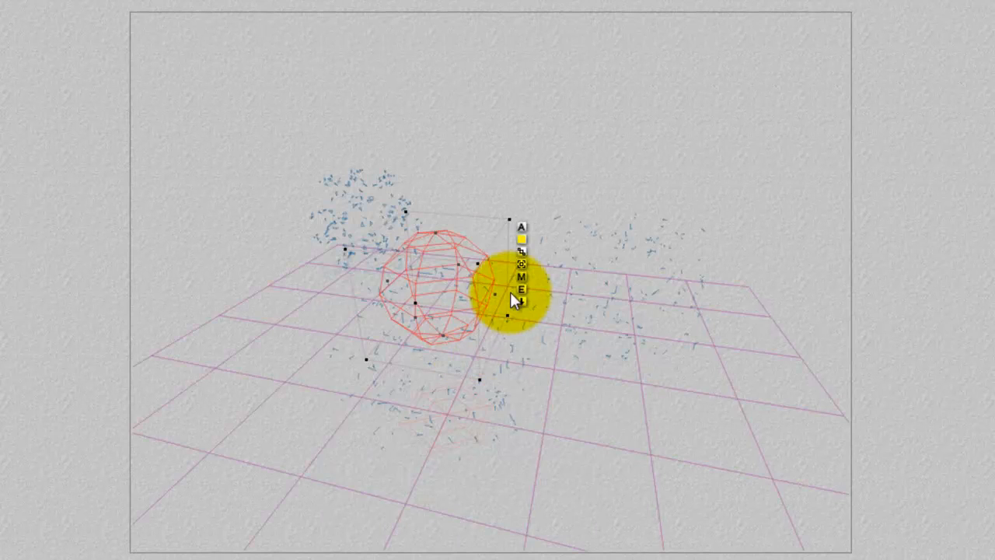
Check the radial light's shadow settings, then set the sky's Sun/Moon Shadows intensity to 100.
{"action": "left_click", "coordinate": [521, 289]}
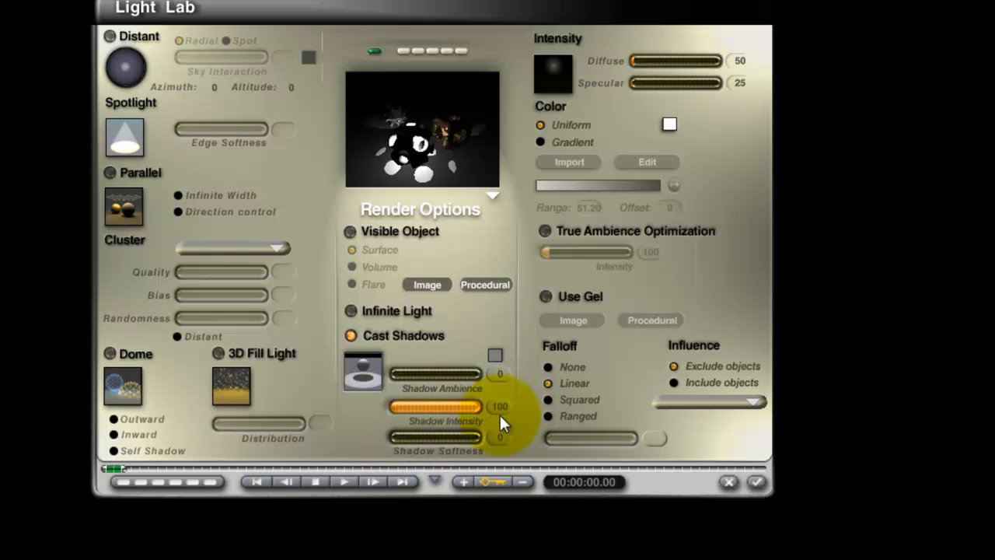
{"action": "left_click", "coordinate": [756, 483]}
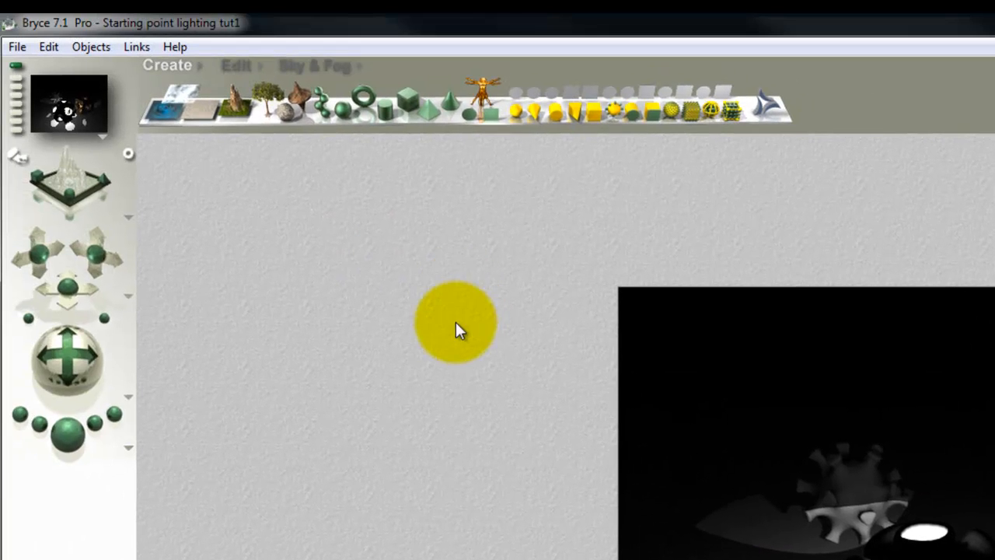
{"action": "left_click", "coordinate": [306, 67]}
{"action": "left_click", "coordinate": [478, 69]}
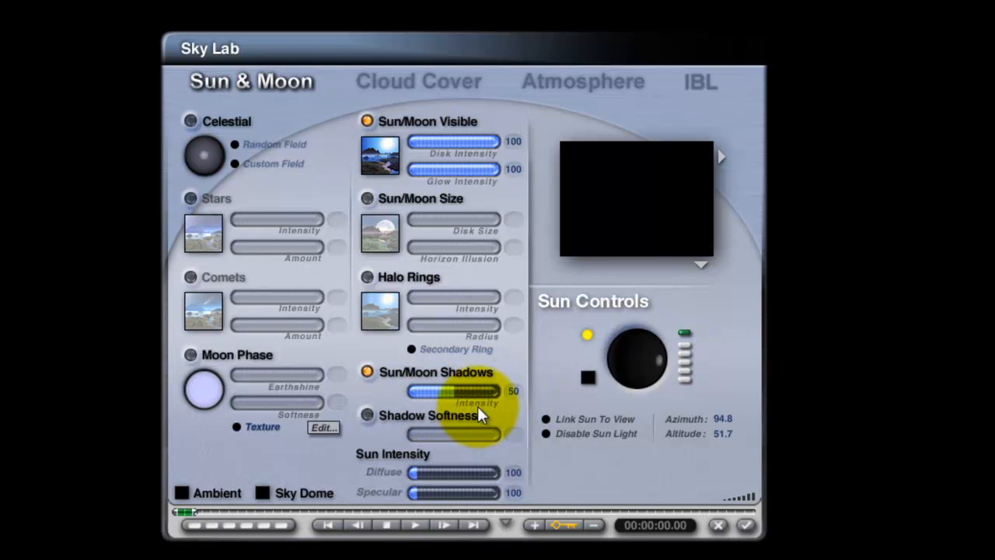
{"action": "left_click", "coordinate": [454, 389]}
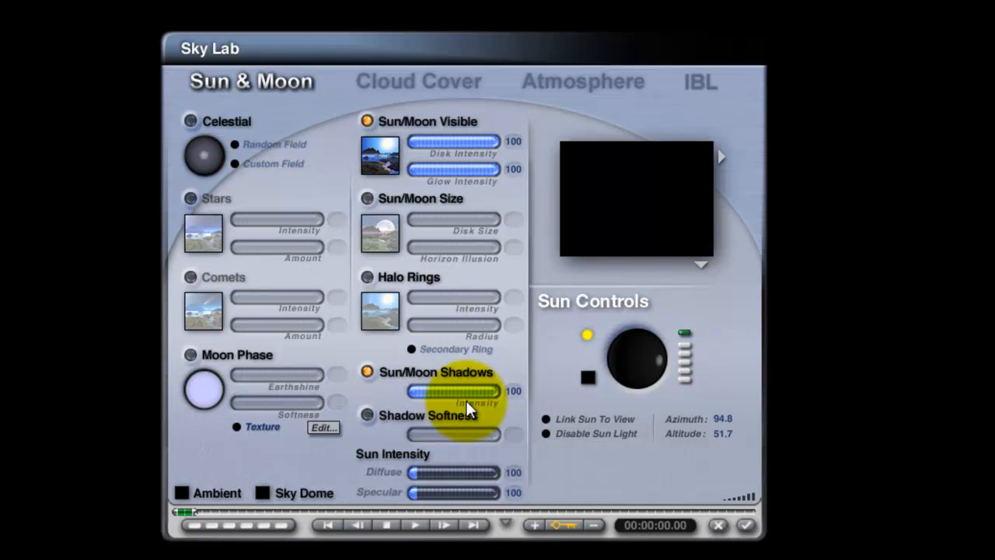
Disable the sun light, change the sun colour to white and render the scene.
{"action": "left_click", "coordinate": [547, 434]}
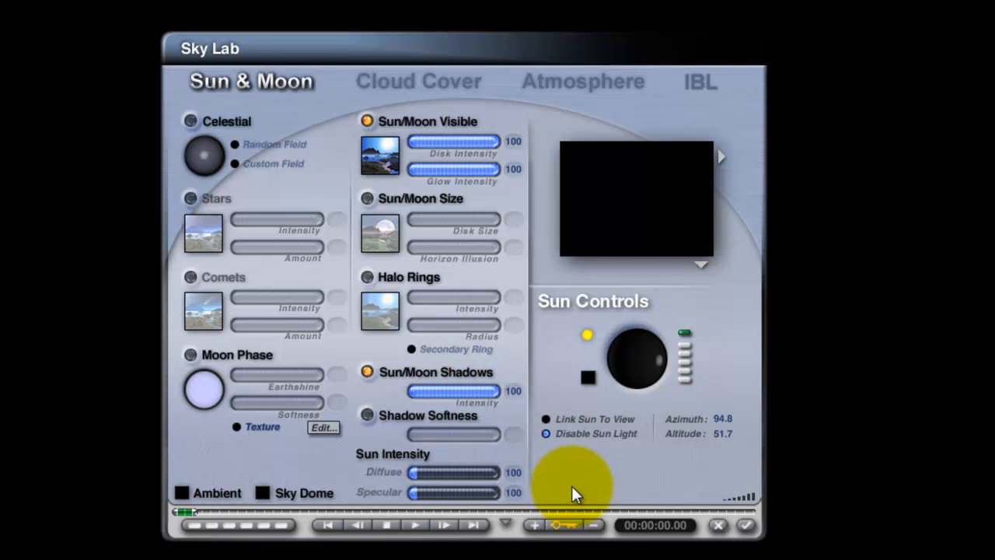
{"action": "left_click_drag", "start_coordinate": [590, 376], "coordinate": [572, 386]}
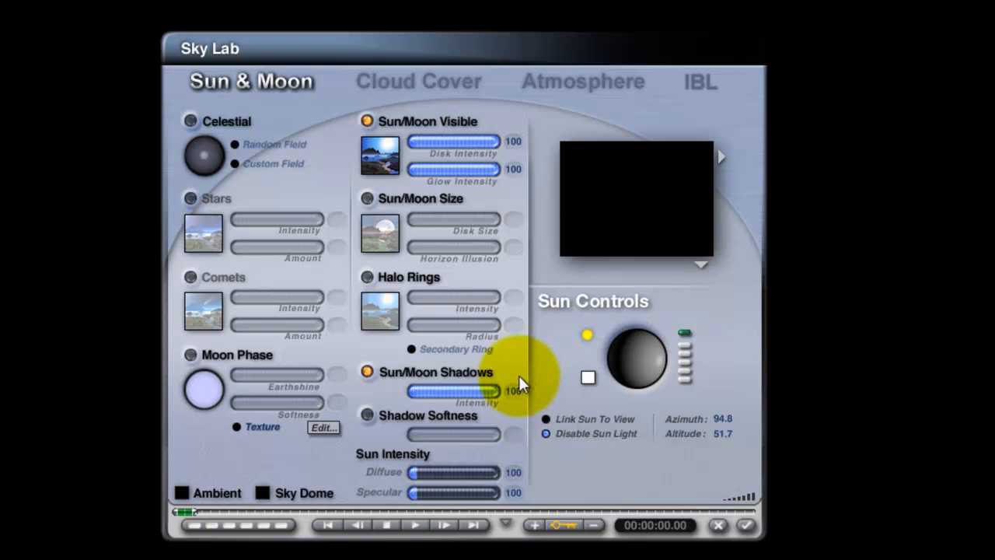
{"action": "left_click", "coordinate": [746, 527]}
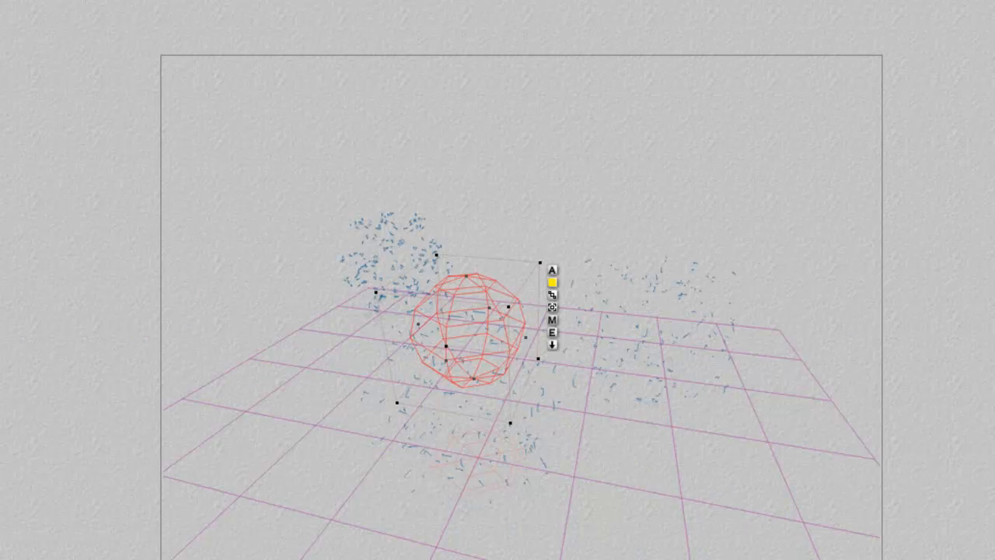
{"action": "left_click", "coordinate": [63, 392]}
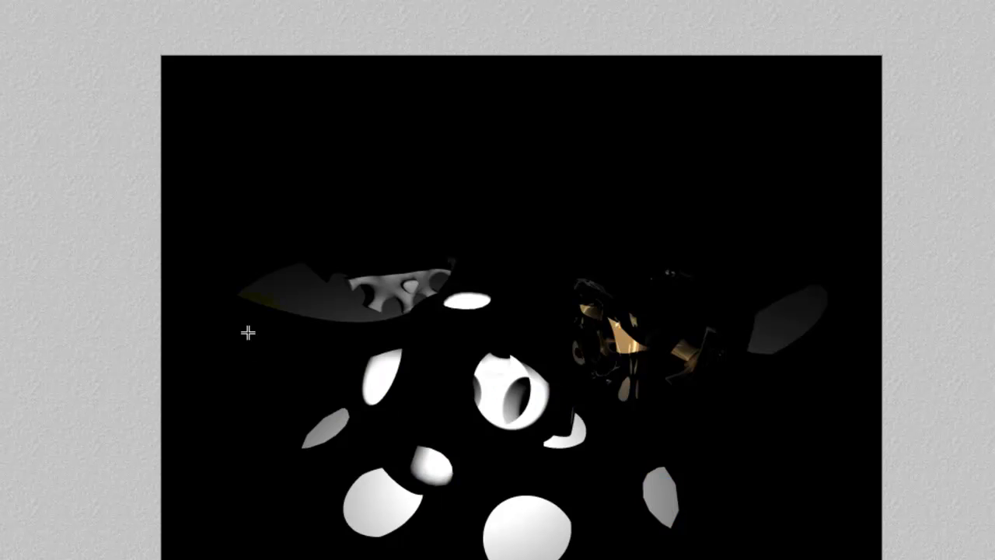
Move the radial light up out of the hollow object to above the group and render the scene.
{"action": "left_click", "coordinate": [154, 255]}
{"action": "left_click_drag", "start_coordinate": [479, 356], "coordinate": [517, 145]}
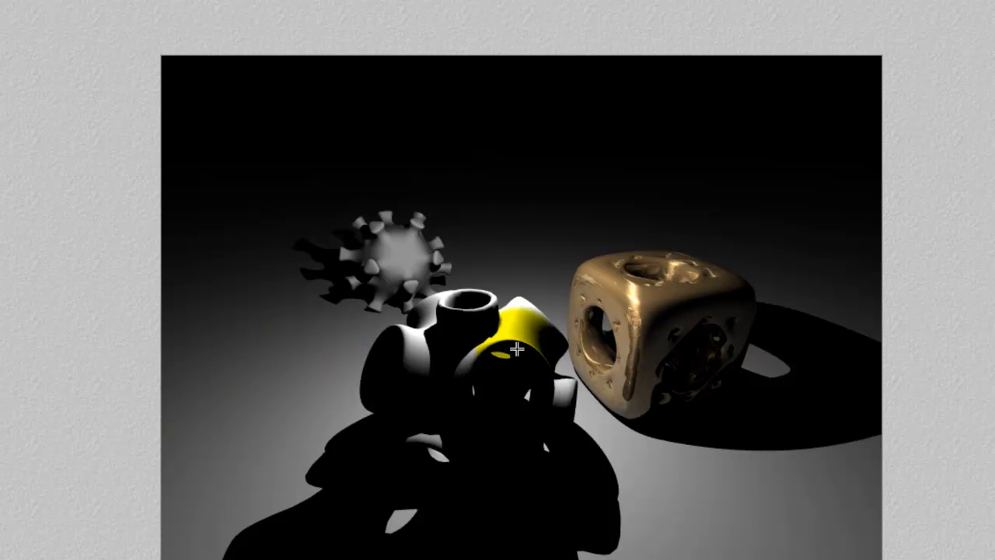
{"action": "left_click", "coordinate": [494, 304]}
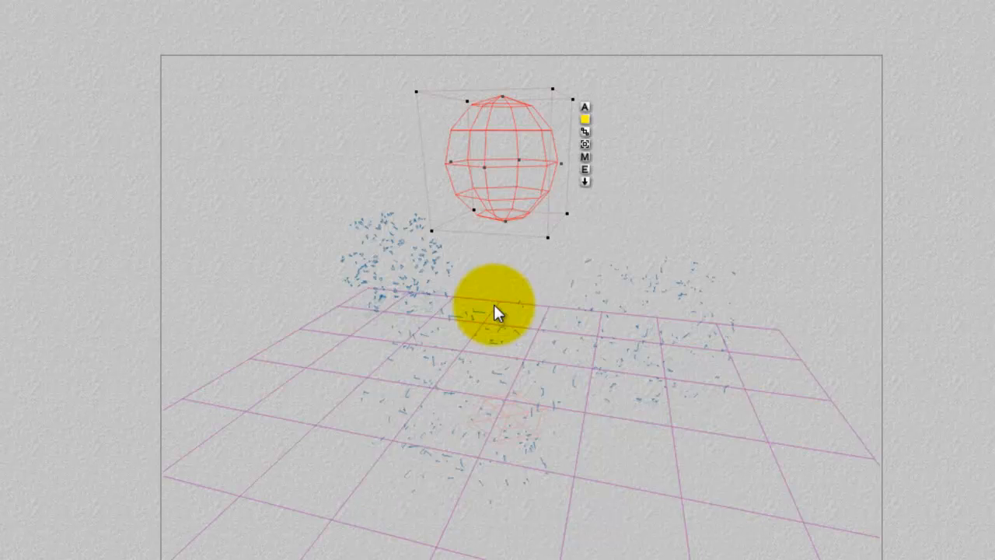
Change the radial light's diffuse intensity to a negative value of -130.
{"action": "left_click", "coordinate": [584, 169]}
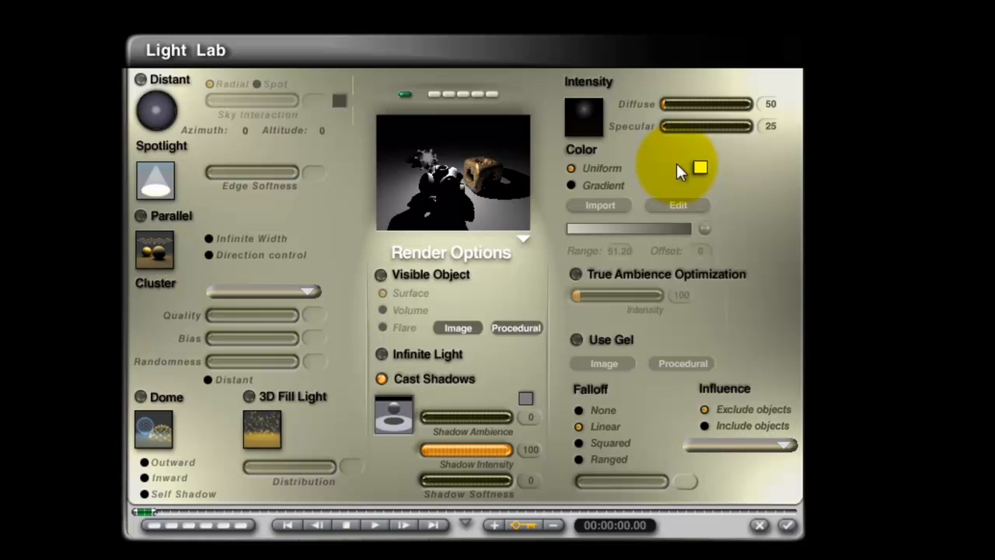
{"action": "left_click_drag", "start_coordinate": [675, 101], "coordinate": [701, 104]}
{"action": "left_click_drag", "start_coordinate": [702, 106], "coordinate": [669, 102]}
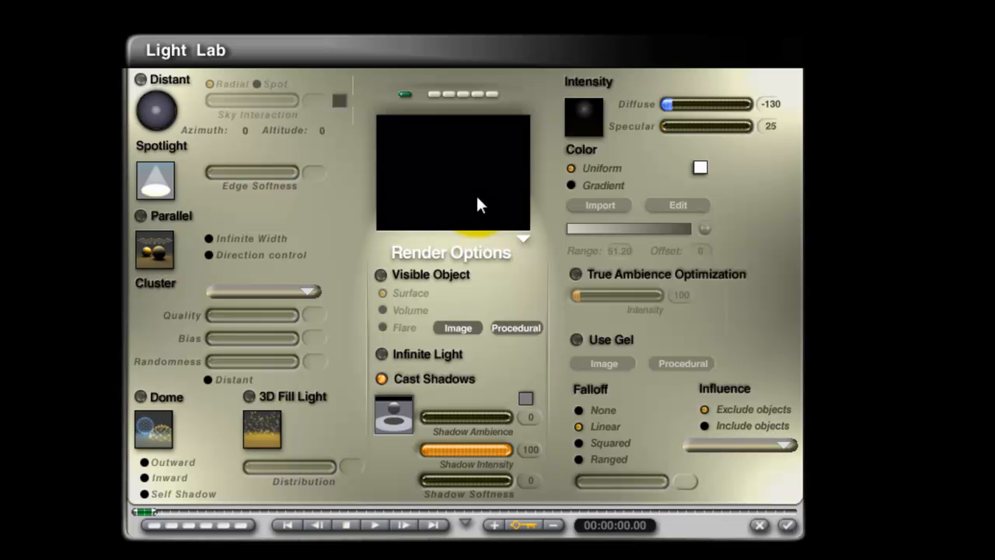
{"action": "left_click", "coordinate": [789, 527]}
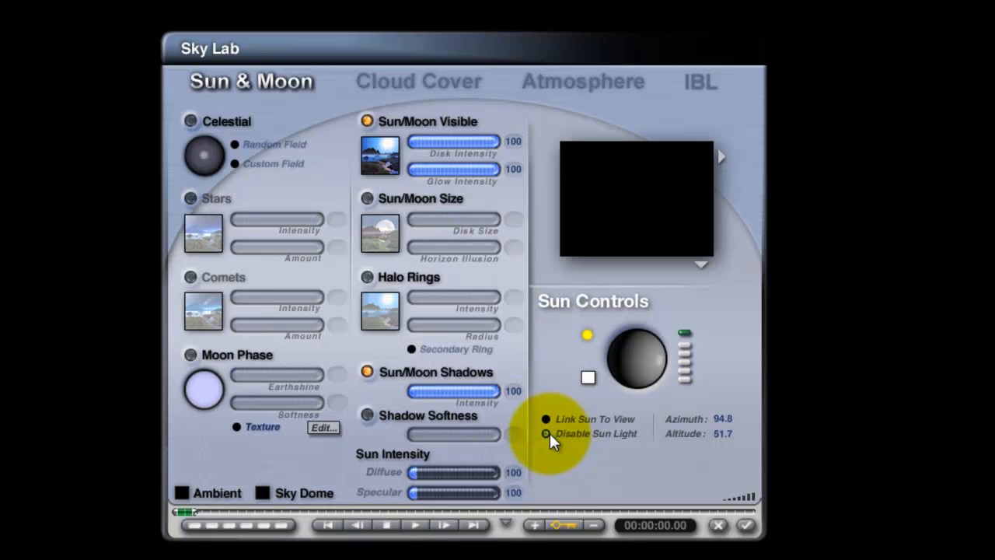
Turn the sun light back on in the sky settings and render the scene.
{"action": "left_click", "coordinate": [745, 526]}
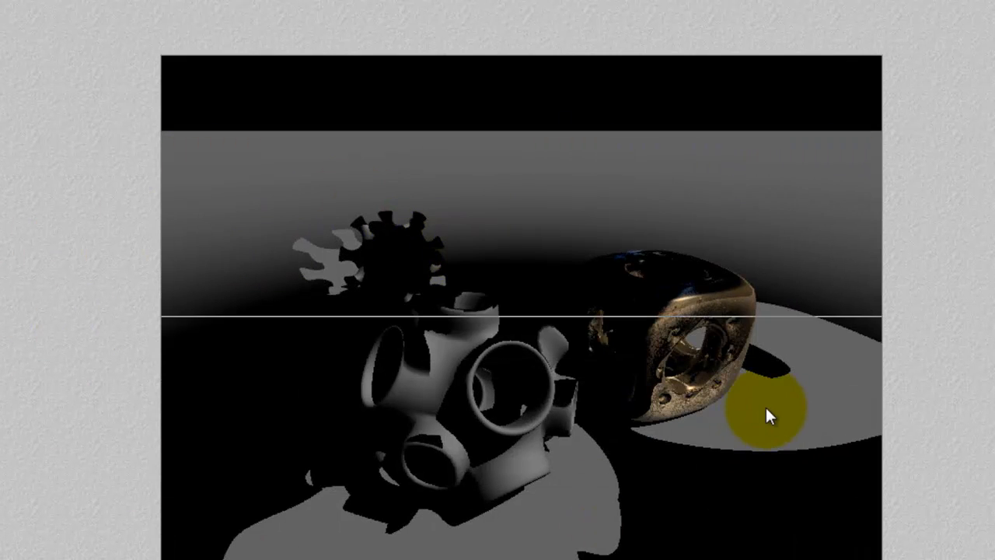
{"action": "left_click_drag", "start_coordinate": [758, 457], "coordinate": [501, 239]}
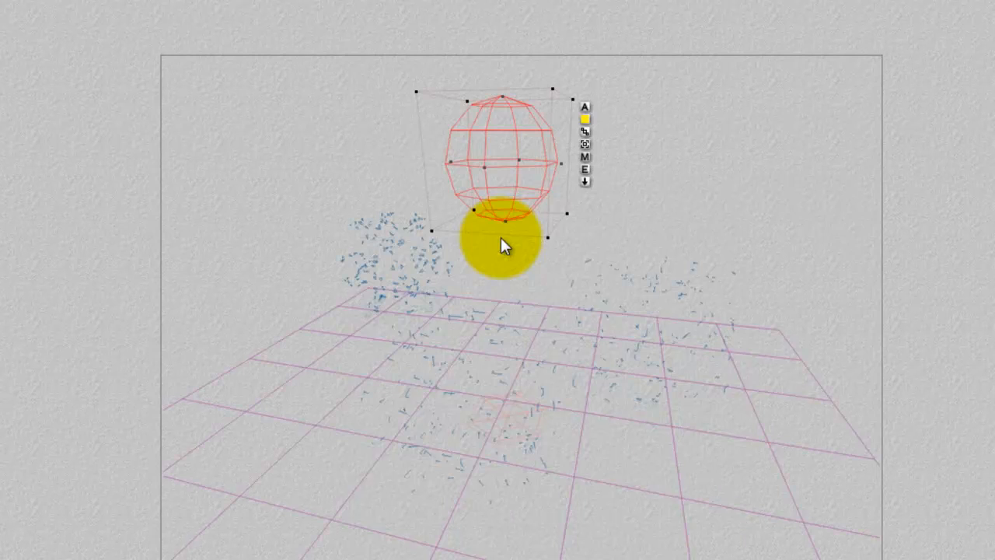
Set the radial light's diffuse intensity to 130, colour it orange and render the scene.
{"action": "left_click", "coordinate": [584, 171]}
{"action": "left_click_drag", "start_coordinate": [719, 105], "coordinate": [672, 102]}
{"action": "left_click", "coordinate": [701, 167]}
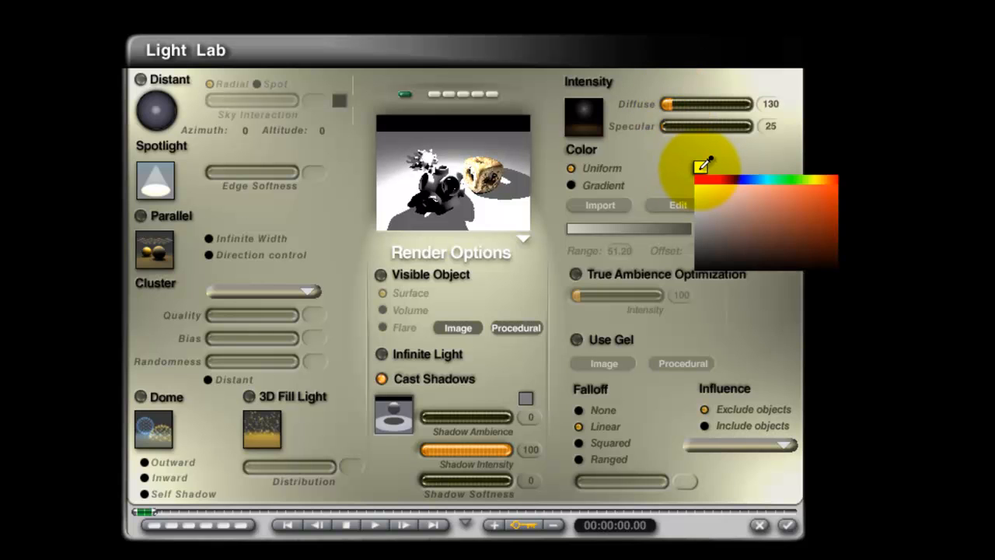
{"action": "left_click", "coordinate": [700, 173]}
{"action": "left_click", "coordinate": [701, 168]}
{"action": "left_click", "coordinate": [837, 176]}
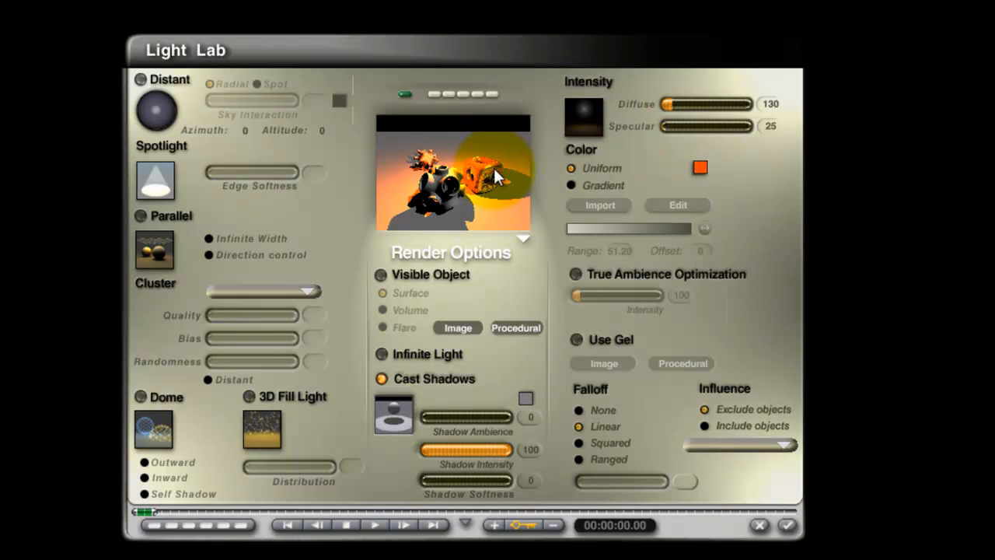
{"action": "left_click", "coordinate": [787, 524]}
{"action": "key", "text": "ctrl+r"}
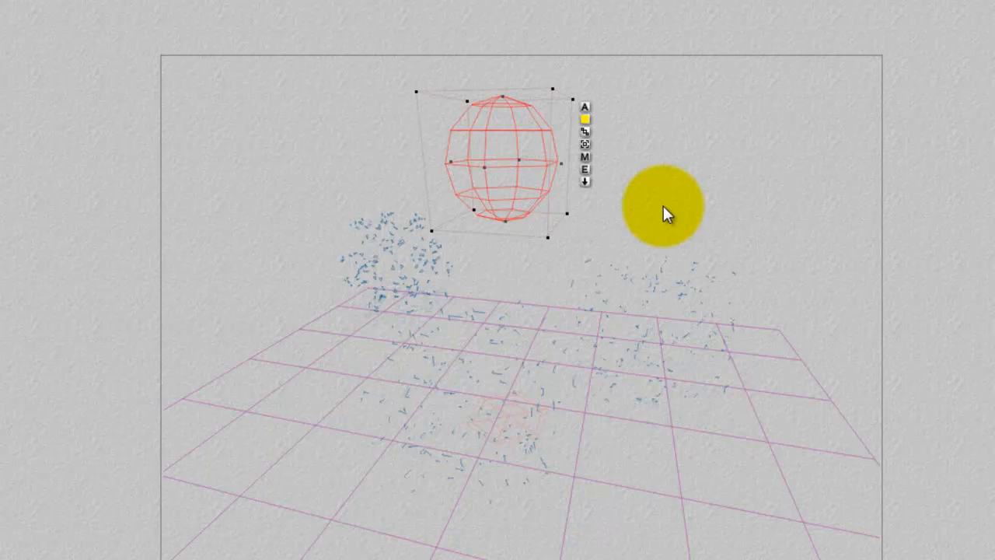
Set the orange radial light's diffuse intensity to -119 and render the scene.
{"action": "left_click", "coordinate": [585, 168]}
{"action": "left_click_drag", "start_coordinate": [669, 104], "coordinate": [669, 104]}
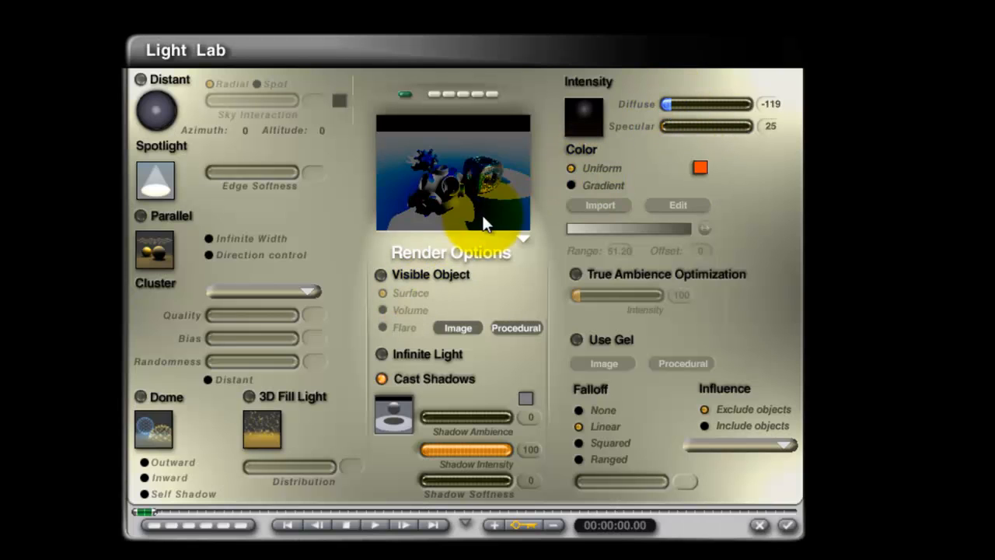
{"action": "left_click", "coordinate": [787, 525]}
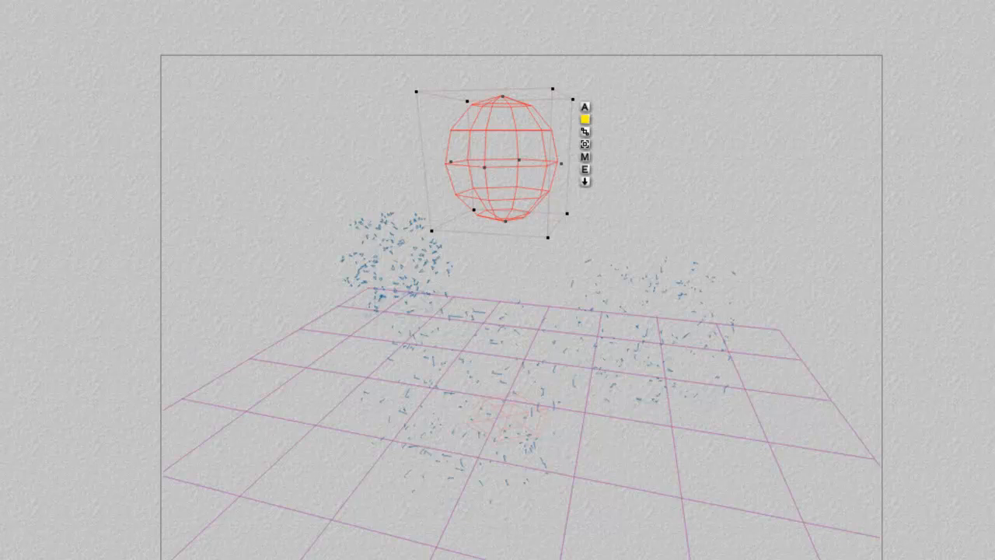
{"action": "key", "text": "ctrl+r"}
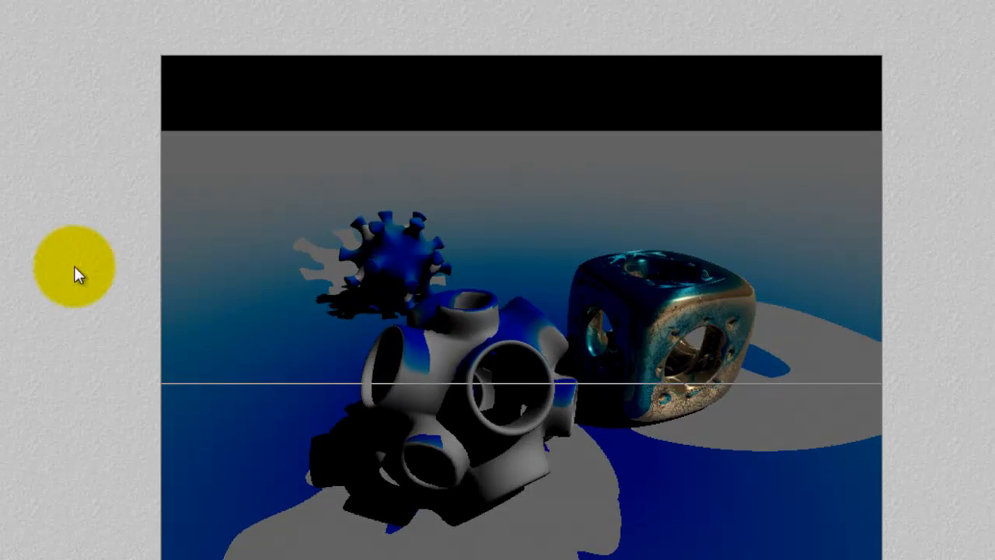
{"action": "left_click", "coordinate": [525, 266]}
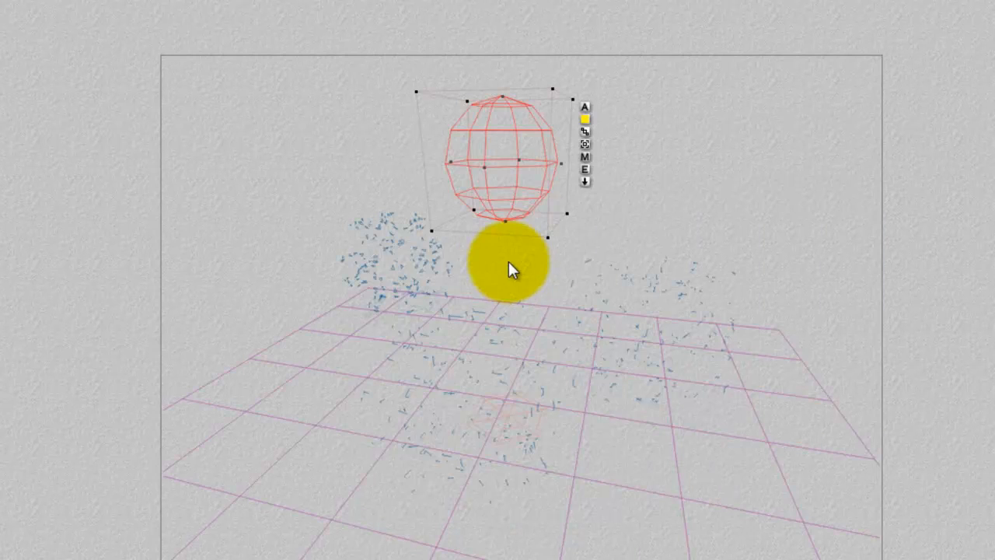
Change the radial light's uniform colour back to white.
{"action": "left_click", "coordinate": [581, 163]}
{"action": "left_click", "coordinate": [700, 166]}
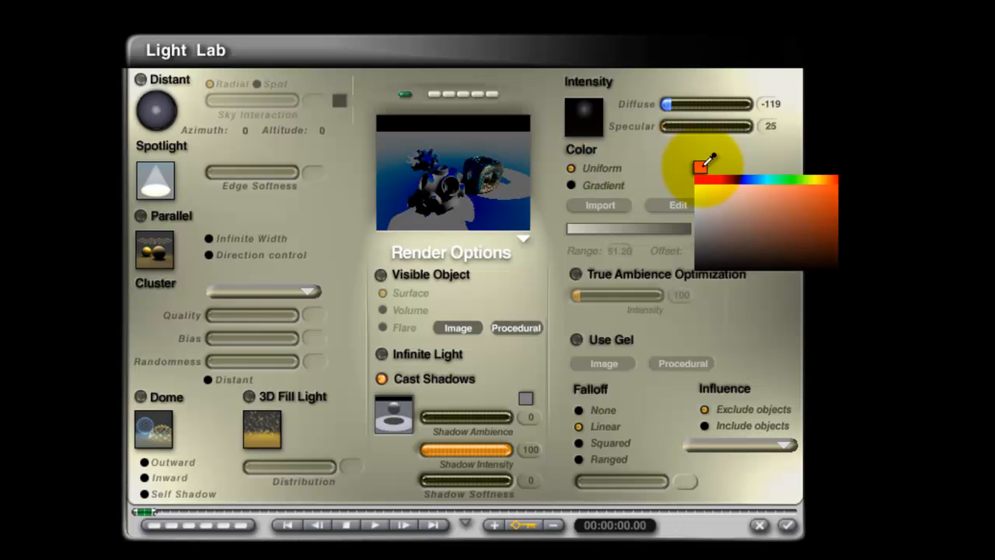
{"action": "left_click", "coordinate": [700, 176]}
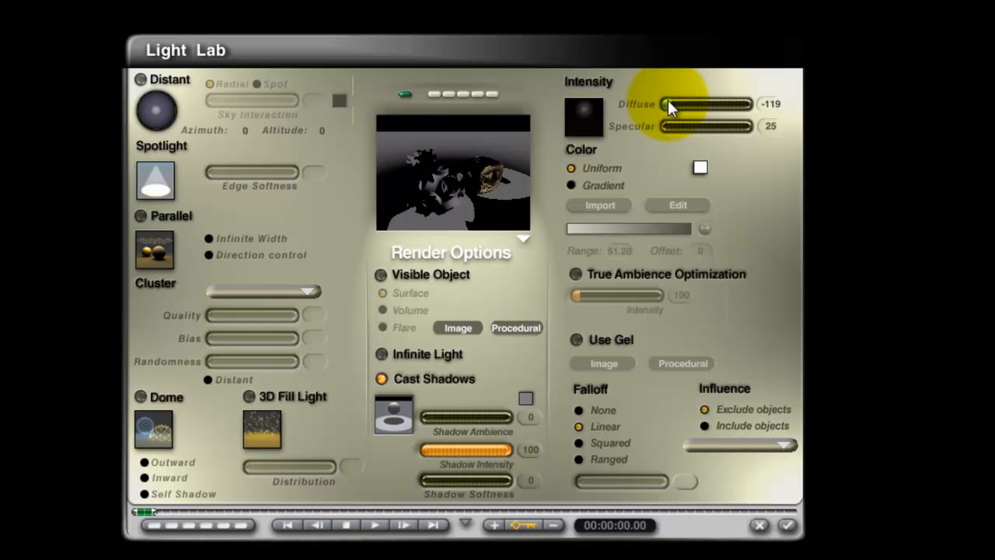
Try the radial light's diffuse intensity at 165 and at 100.
{"action": "left_click_drag", "start_coordinate": [668, 99], "coordinate": [668, 99]}
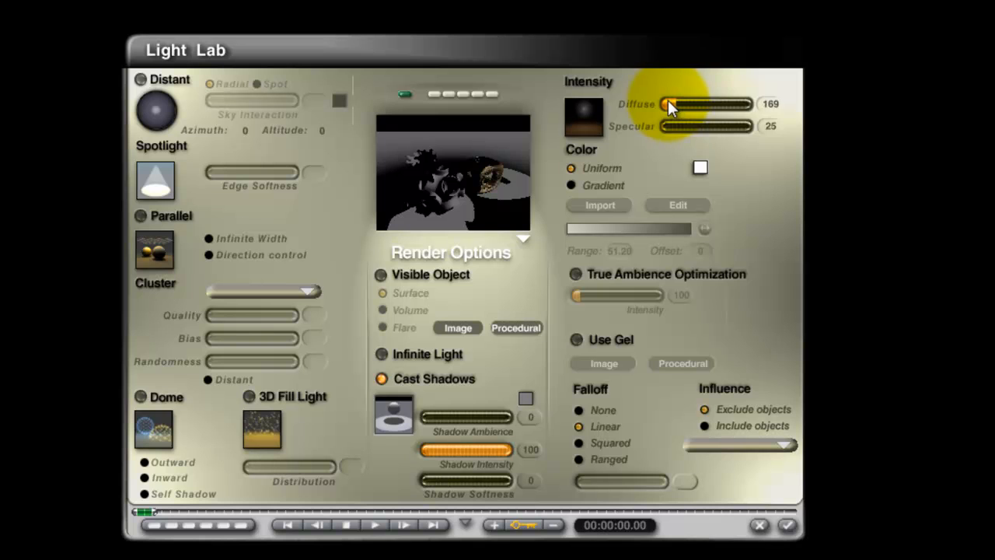
{"action": "left_click", "coordinate": [771, 103]}
{"action": "type", "text": "100"}
{"action": "key", "text": "Return"}
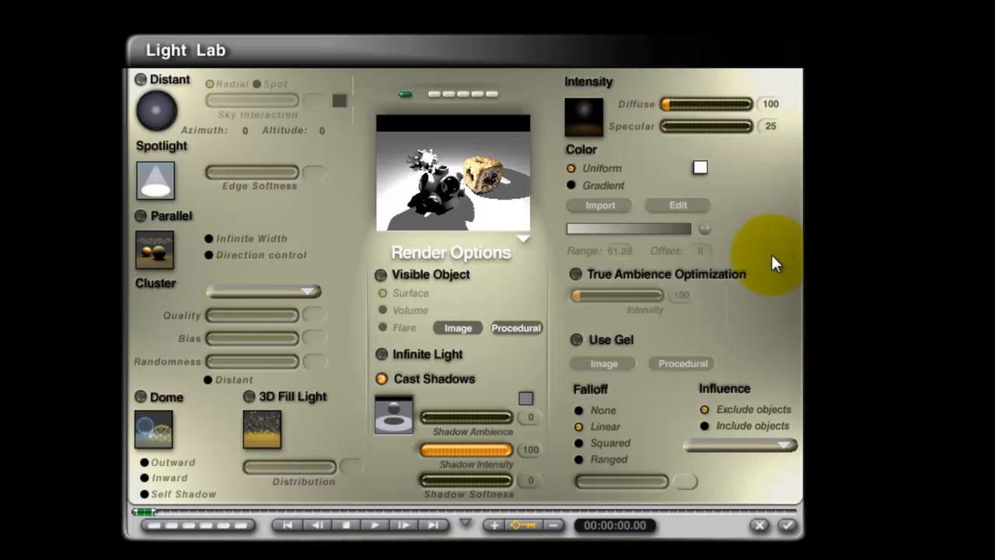
Set the radial light's diffuse intensity to 25 and its specular intensity to 480, then accept the settings.
{"action": "left_click", "coordinate": [753, 103]}
{"action": "type", "text": "25"}
{"action": "key", "text": "Return"}
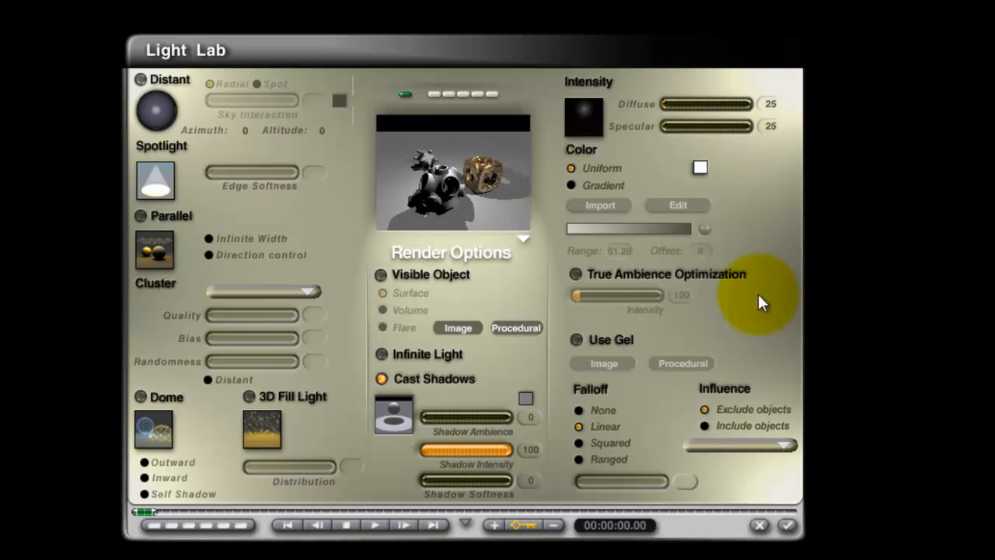
{"action": "left_click_drag", "start_coordinate": [673, 130], "coordinate": [702, 126]}
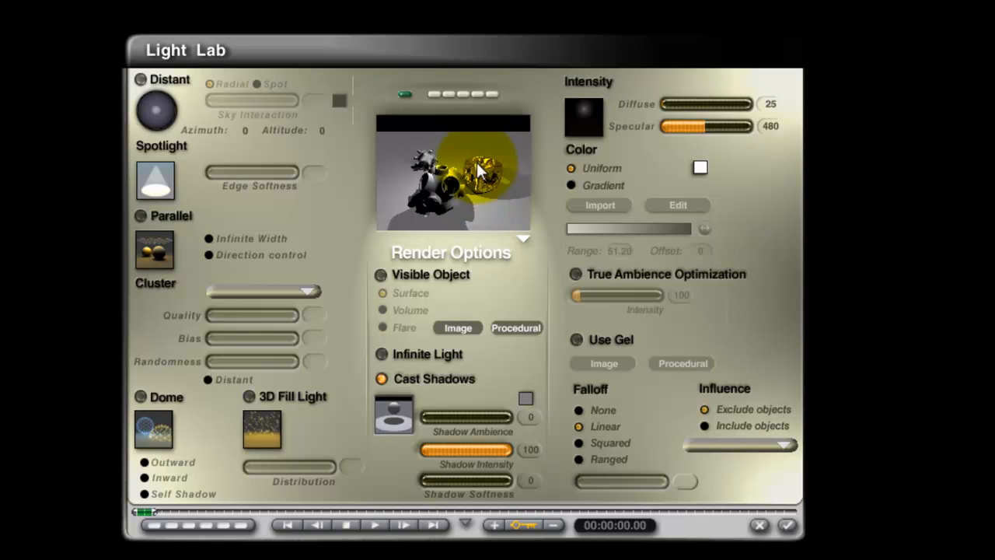
{"action": "left_click", "coordinate": [788, 528]}
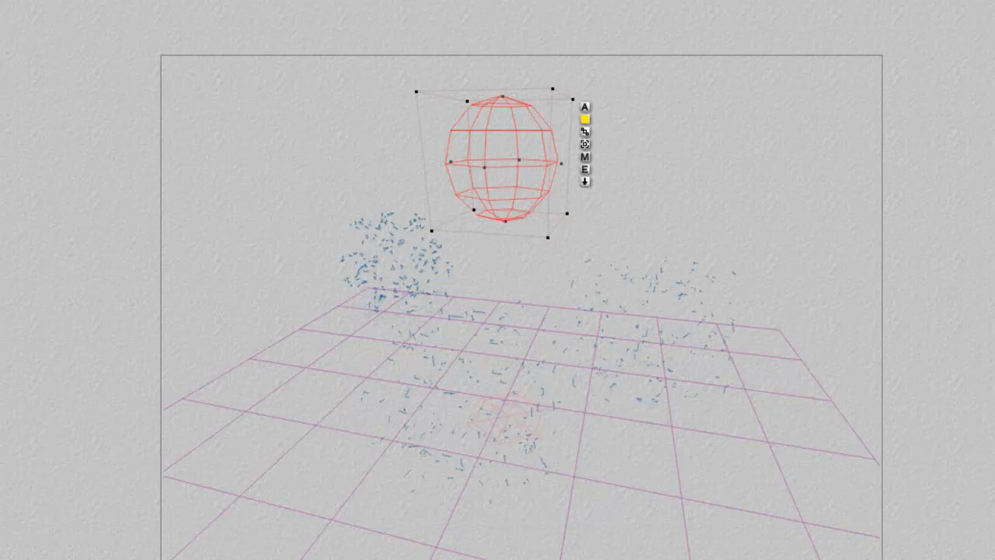
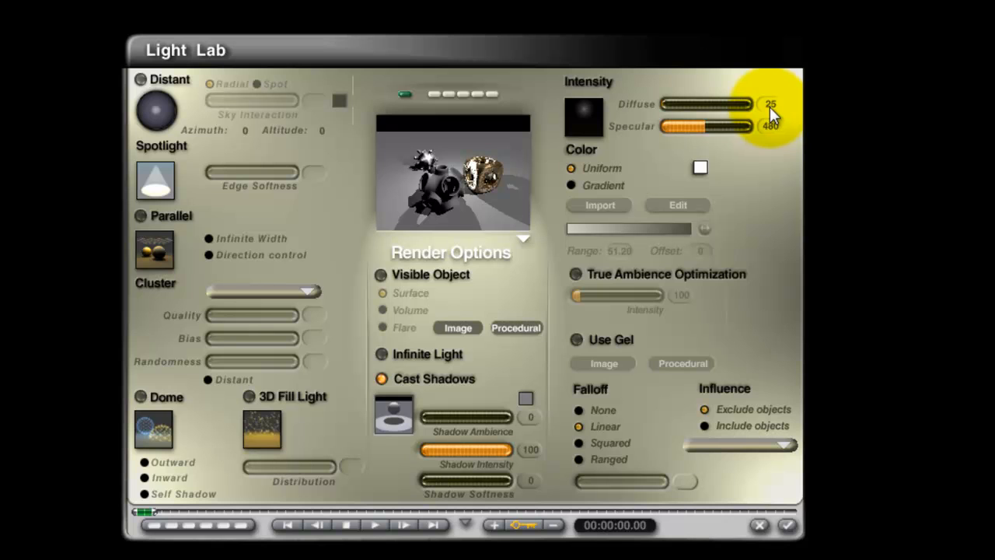
Set the radial light's diffuse intensity to -236 and specular intensity to 246, accept, and render the scene.
{"action": "left_click_drag", "start_coordinate": [710, 126], "coordinate": [670, 131]}
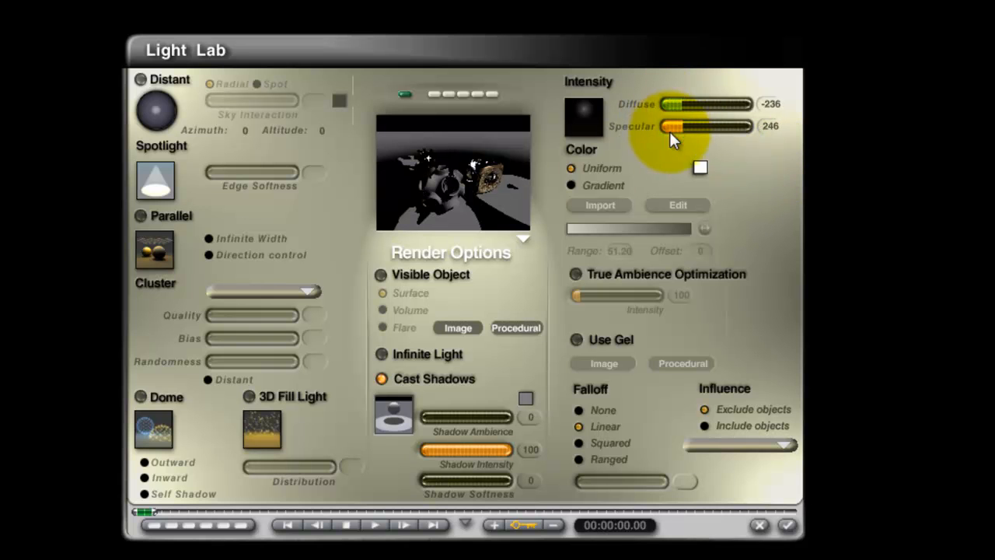
{"action": "left_click", "coordinate": [785, 527]}
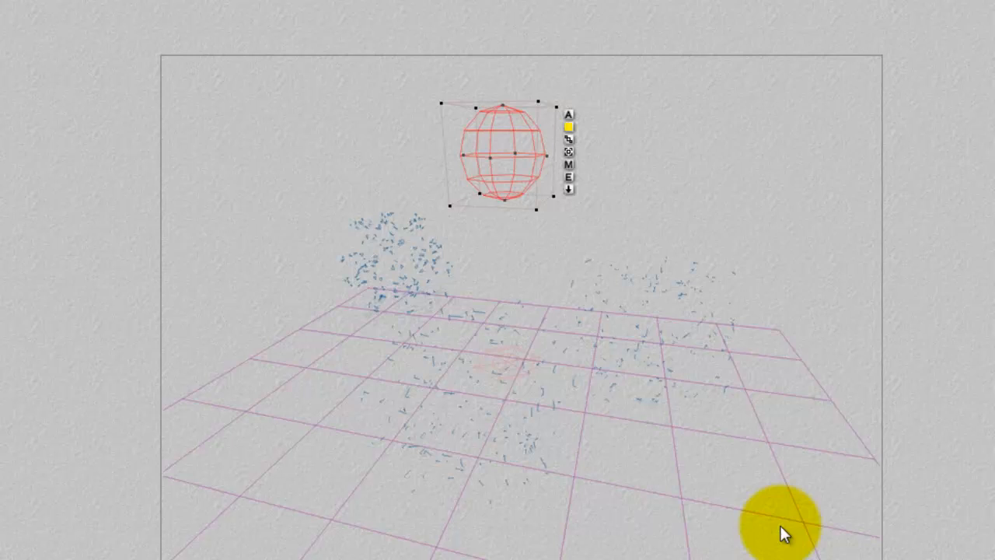
{"action": "key", "text": "ctrl+r"}
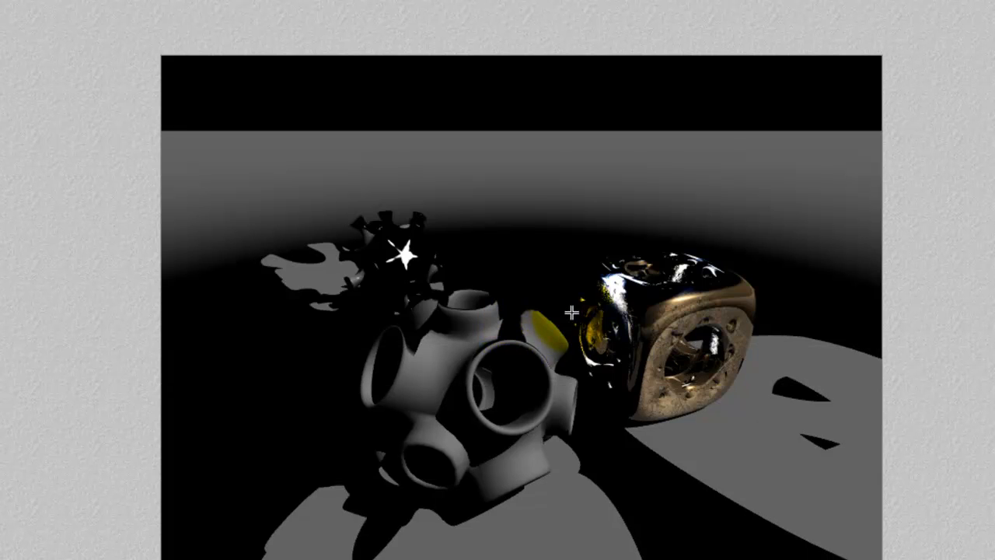
{"action": "left_click", "coordinate": [550, 273]}
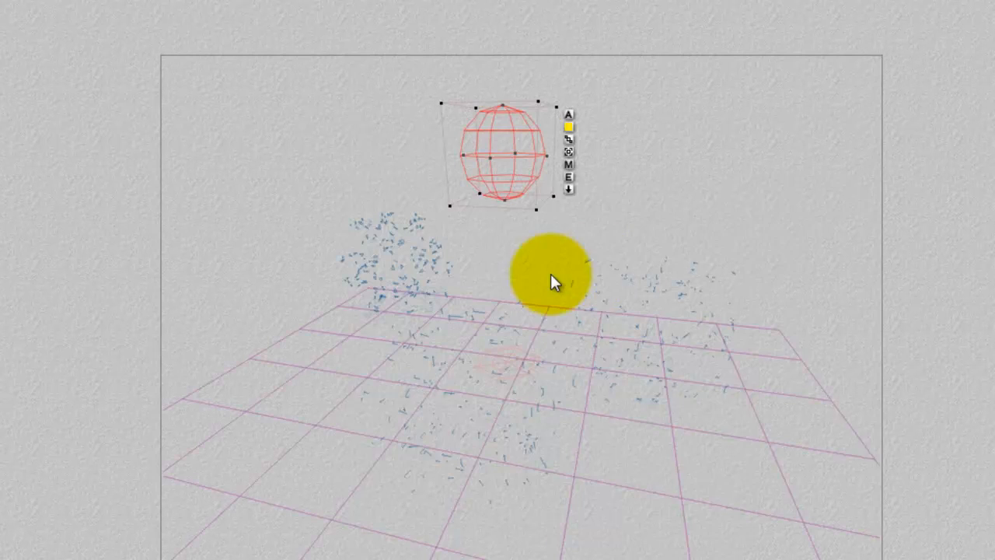
Set both the diffuse and specular intensity of the radial light to 25.
{"action": "left_click", "coordinate": [570, 177]}
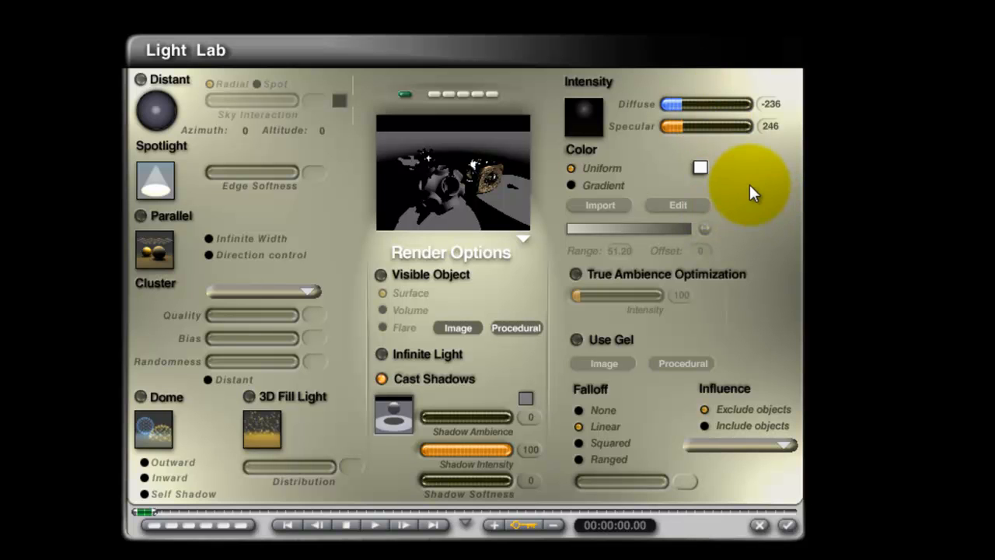
{"action": "left_click", "coordinate": [770, 104]}
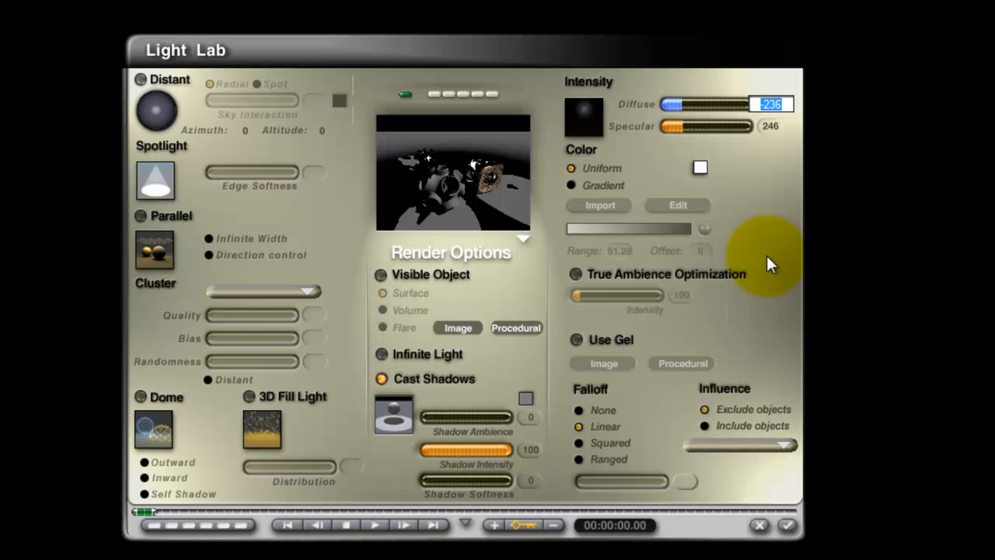
{"action": "type", "text": "25"}
{"action": "left_click", "coordinate": [771, 126]}
{"action": "type", "text": "25"}
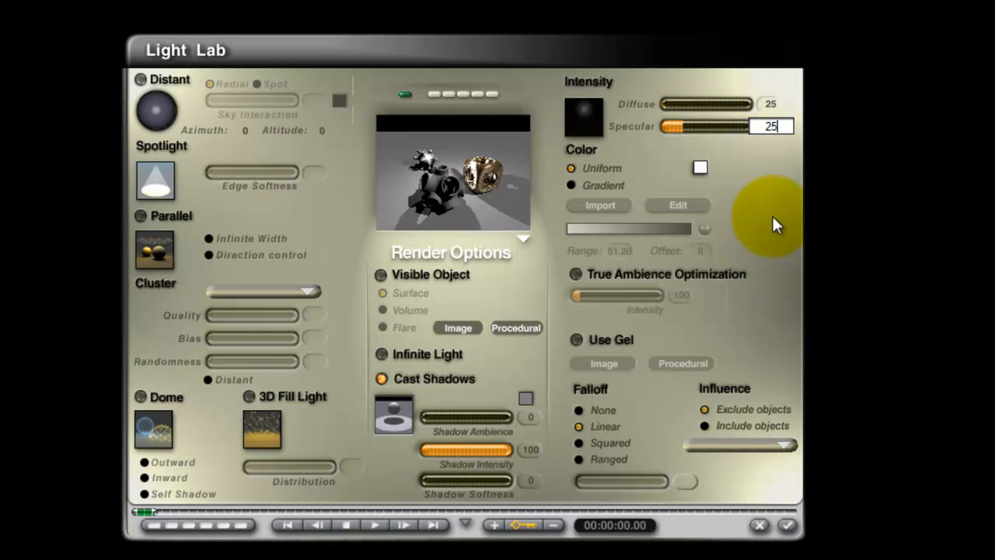
{"action": "key", "text": "Return"}
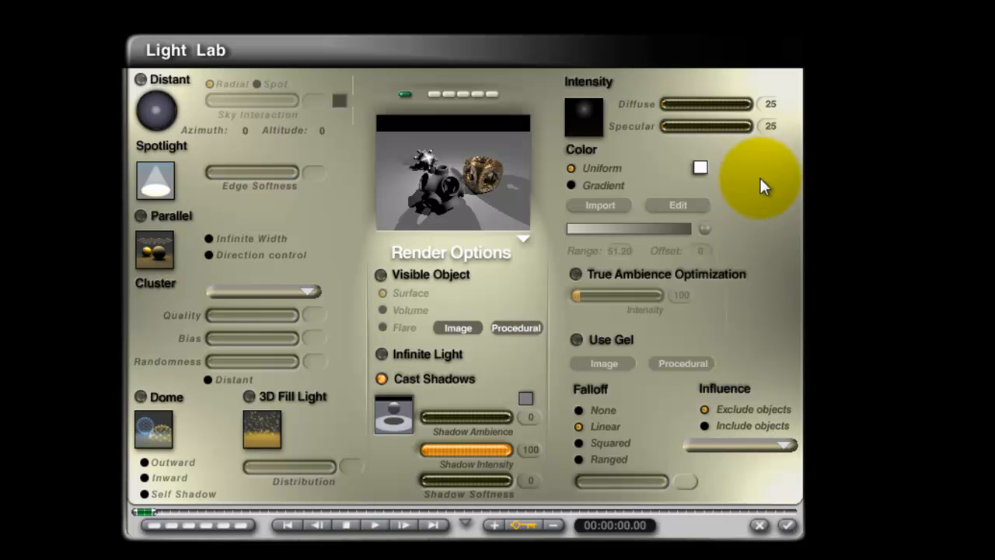
Try purple and green as the radial light's uniform colour.
{"action": "left_click", "coordinate": [700, 167]}
{"action": "left_click", "coordinate": [819, 215]}
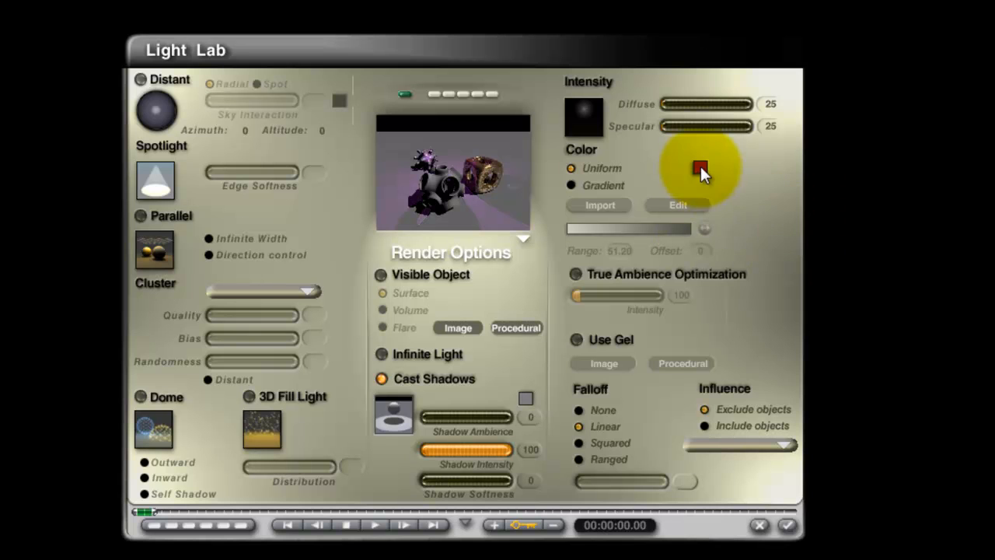
{"action": "left_click", "coordinate": [700, 167]}
{"action": "left_click", "coordinate": [790, 182]}
{"action": "left_click", "coordinate": [702, 167]}
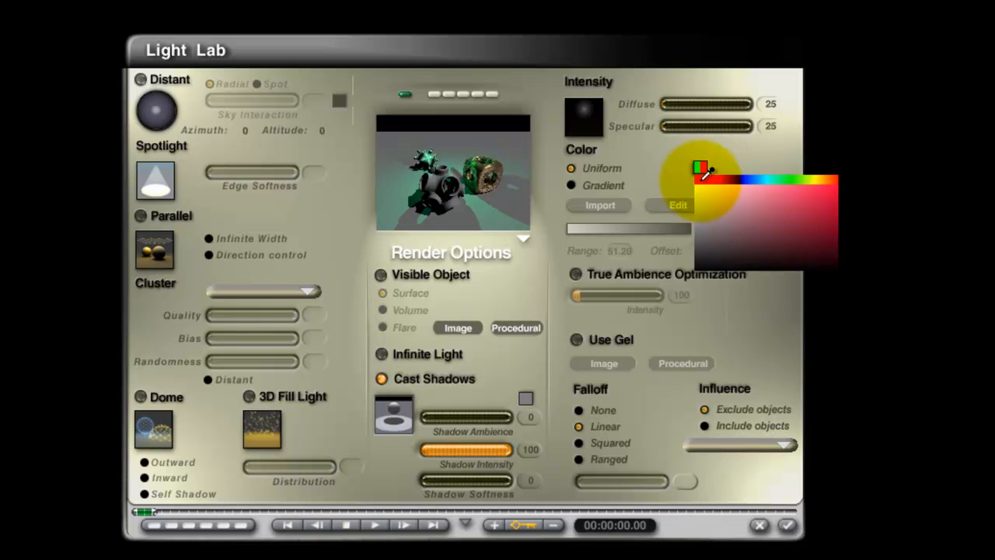
{"action": "left_click", "coordinate": [705, 180]}
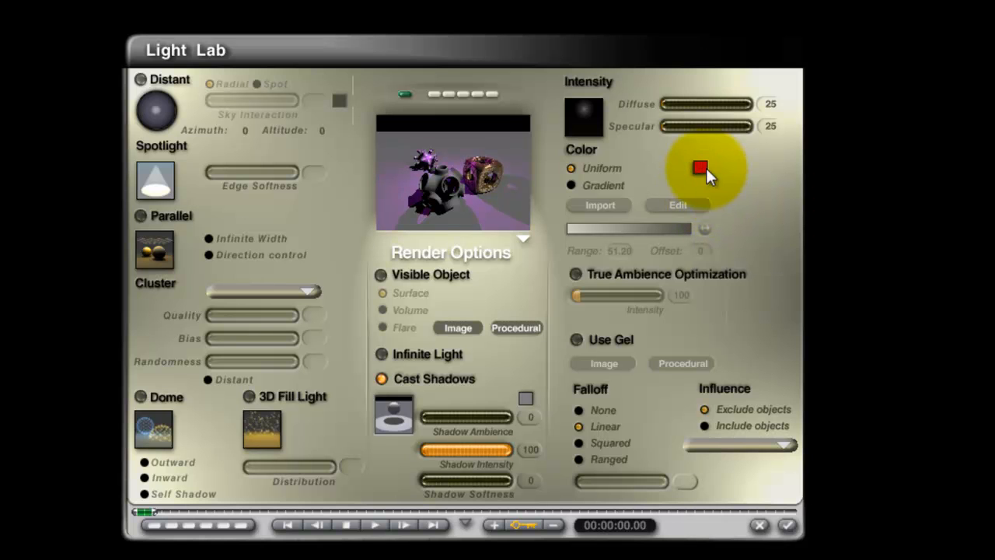
Compare the RGB, HSV, HLS and CMY colour models and raise the light colour's HLS lightness until it is white.
{"action": "left_click", "coordinate": [704, 165]}
{"action": "left_click", "coordinate": [331, 349]}
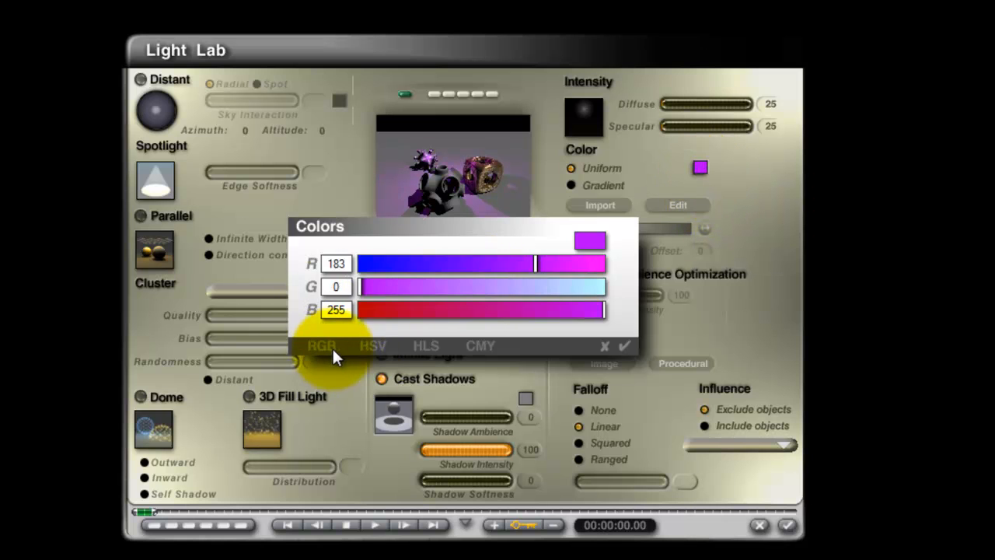
{"action": "left_click", "coordinate": [378, 346]}
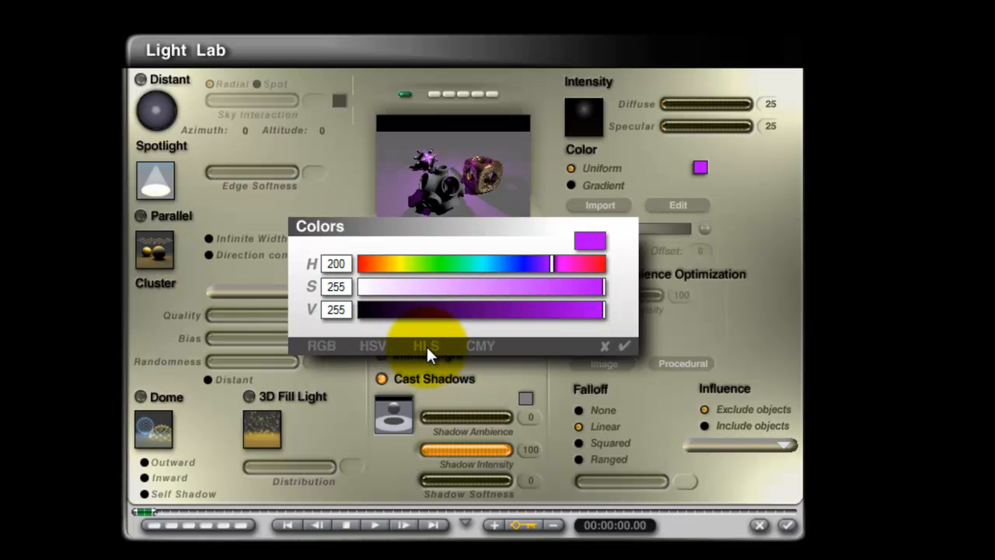
{"action": "left_click", "coordinate": [426, 346]}
{"action": "left_click_drag", "start_coordinate": [497, 287], "coordinate": [614, 286]}
{"action": "left_click", "coordinate": [624, 346]}
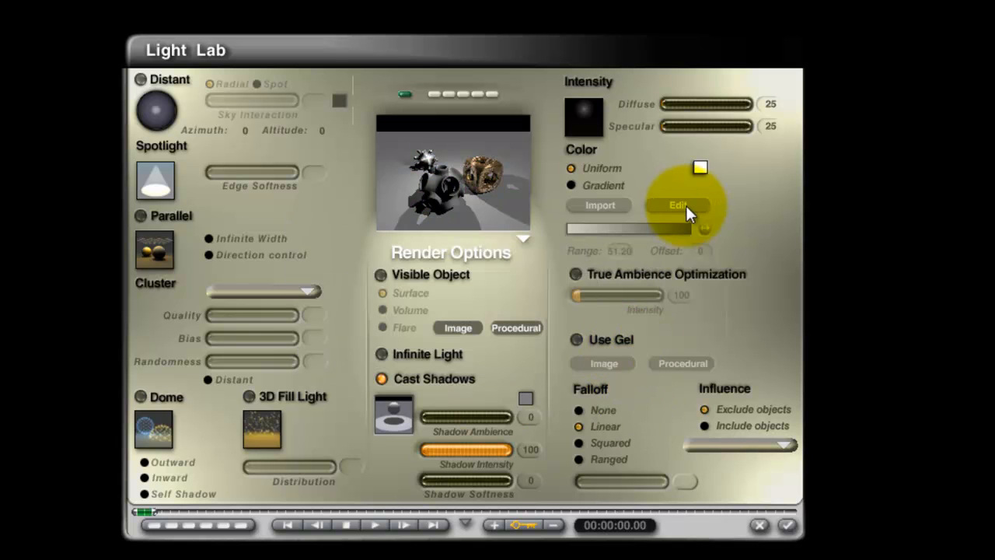
{"action": "left_click", "coordinate": [701, 167]}
{"action": "left_click", "coordinate": [481, 345]}
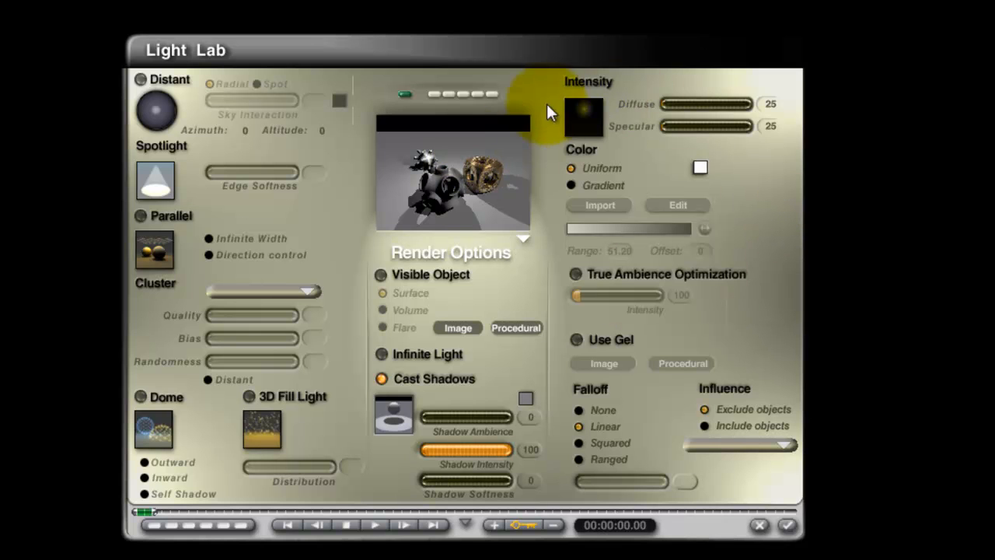
Switch the light's colour from uniform to Gradient, look at the gradient import dialog without importing, and accept the settings.
{"action": "left_click", "coordinate": [571, 187]}
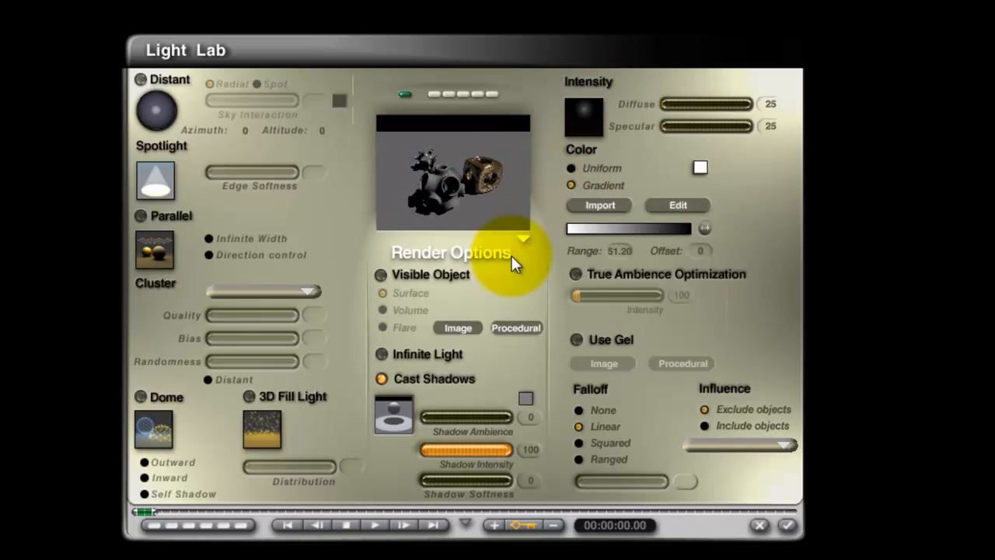
{"action": "left_click", "coordinate": [595, 206]}
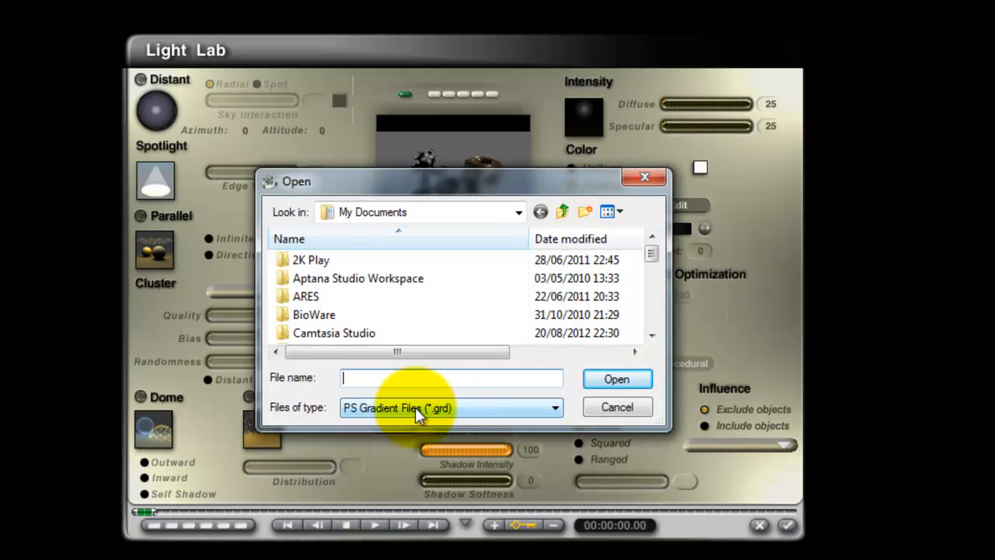
{"action": "left_click", "coordinate": [623, 409]}
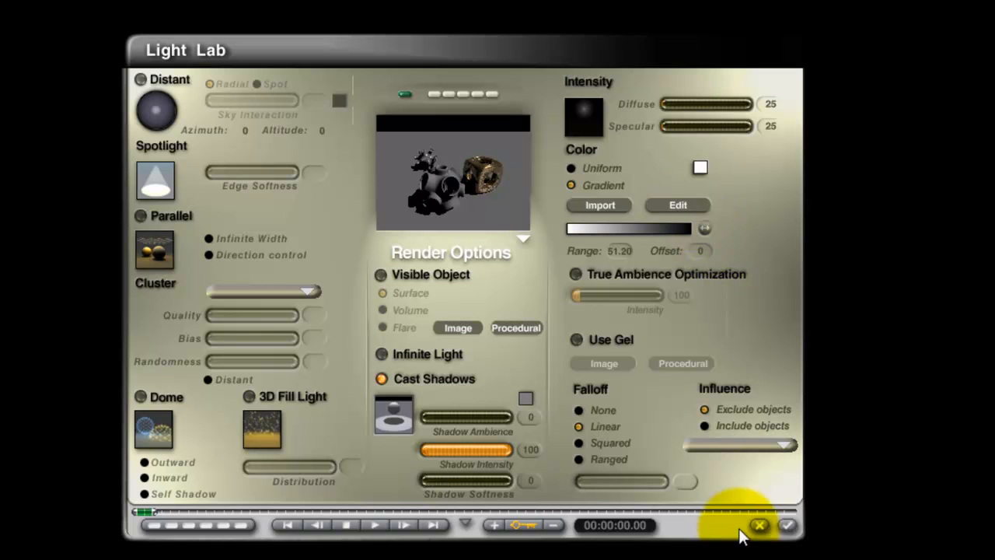
{"action": "left_click", "coordinate": [787, 524]}
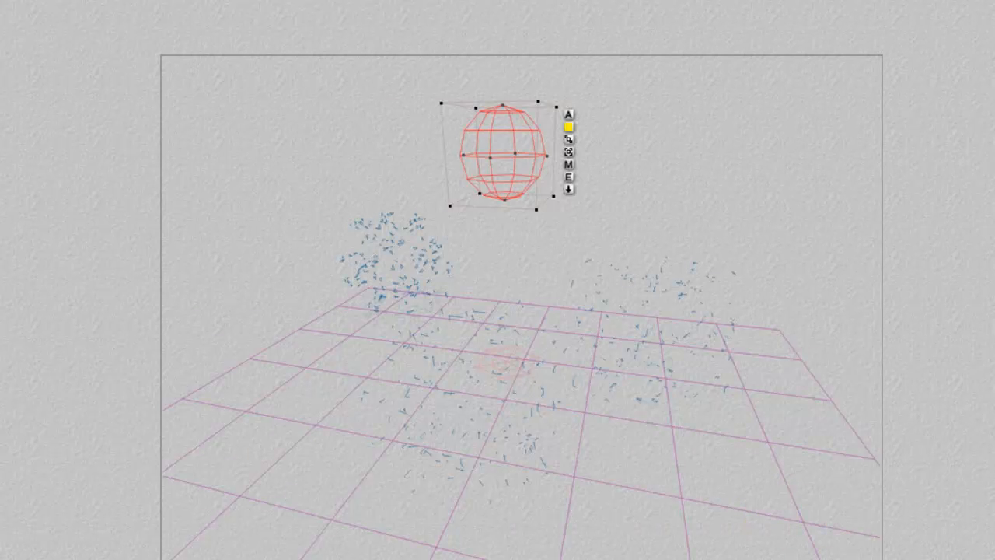
Disable the sun light in the Sky Lab and render the scene.
{"action": "left_click", "coordinate": [90, 374]}
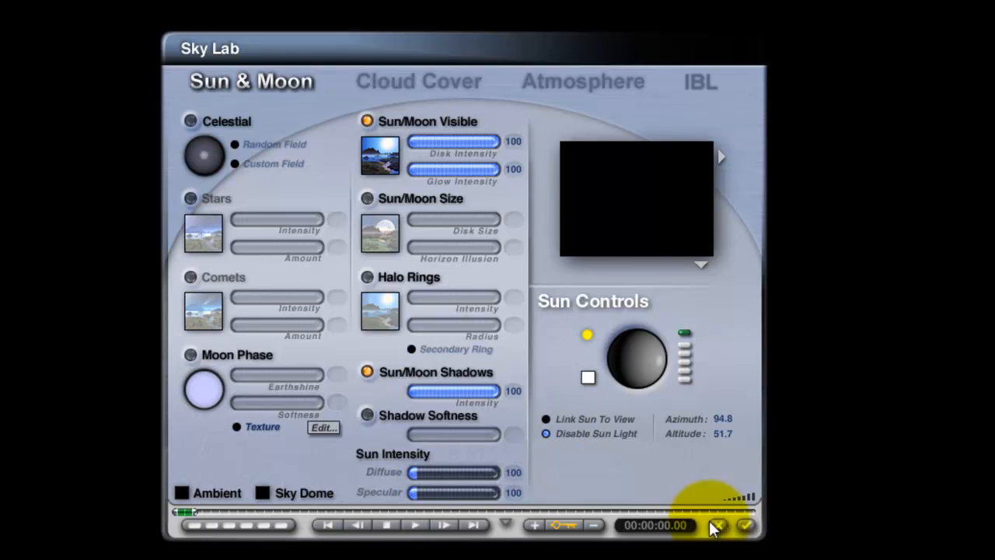
{"action": "left_click", "coordinate": [745, 525]}
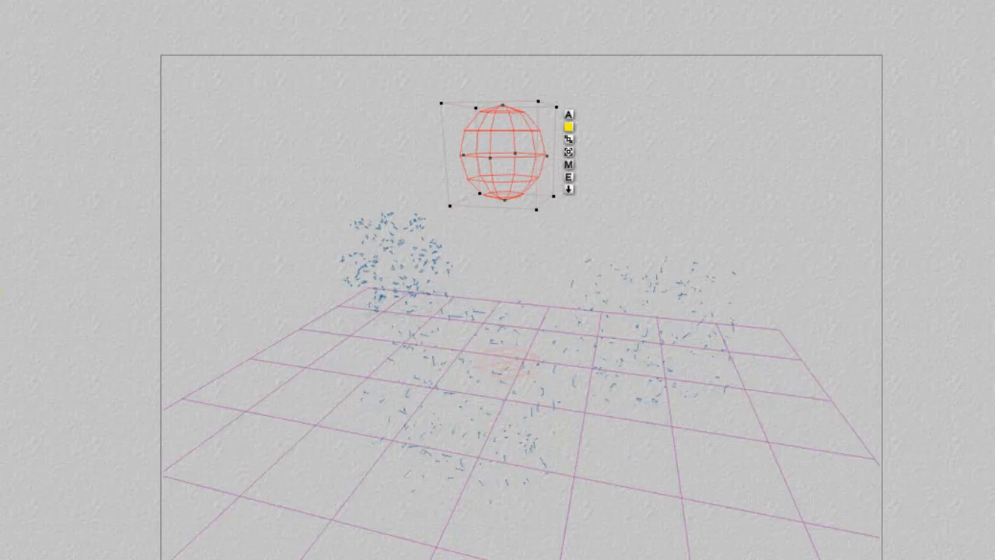
{"action": "key", "text": "ctrl+r"}
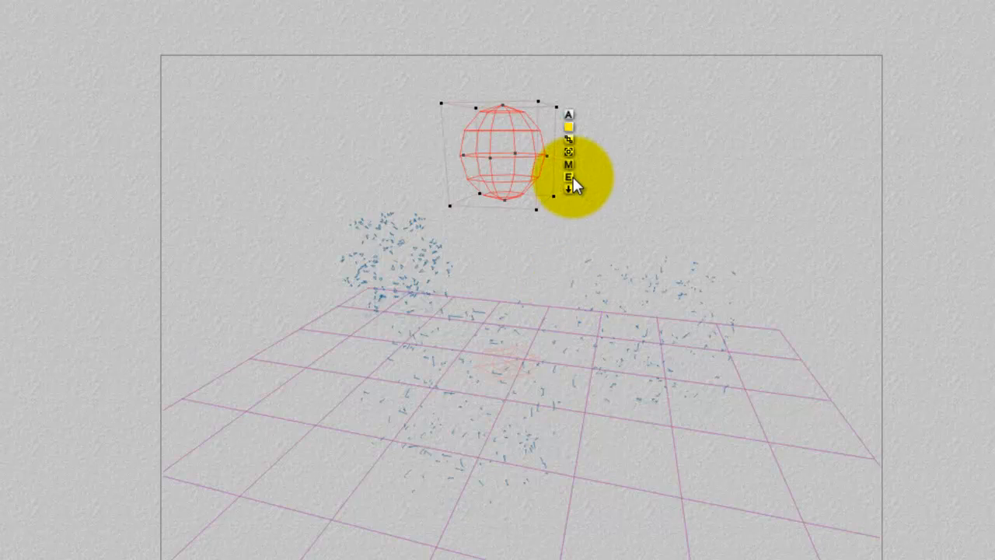
Try the radial light's diffuse intensity at 100, set it to 200, and accept the settings.
{"action": "left_click", "coordinate": [573, 179]}
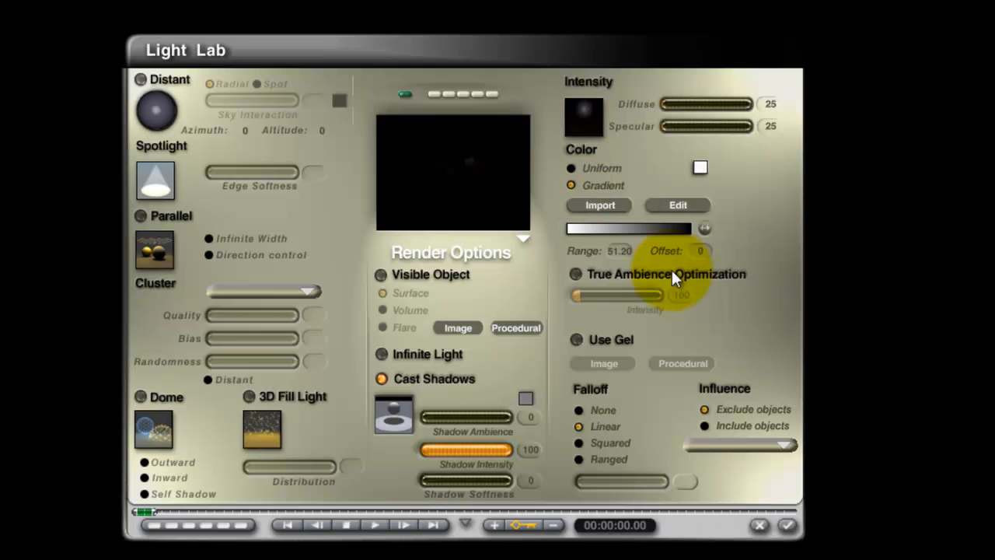
{"action": "double_click", "coordinate": [770, 104]}
{"action": "type", "text": "100"}
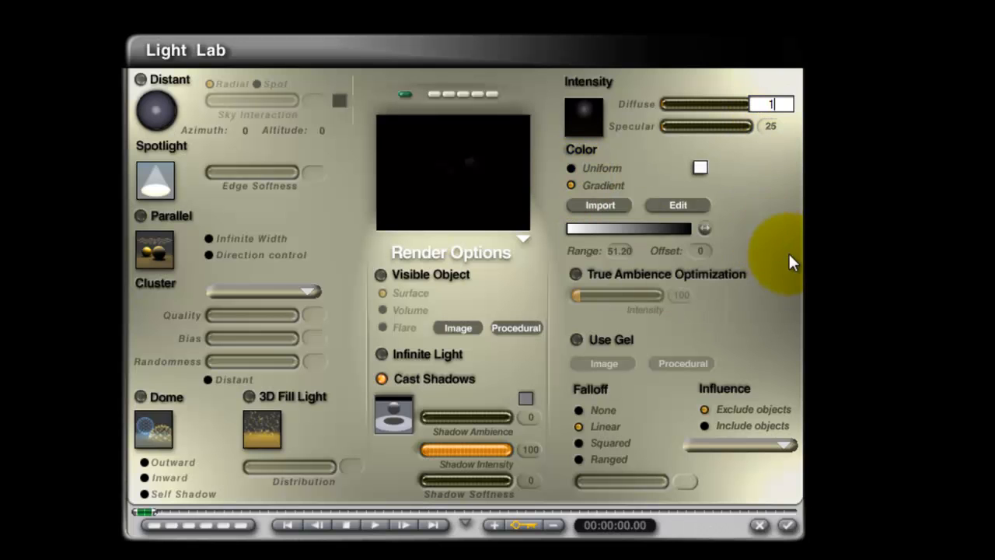
{"action": "key", "text": "Return"}
{"action": "double_click", "coordinate": [769, 103]}
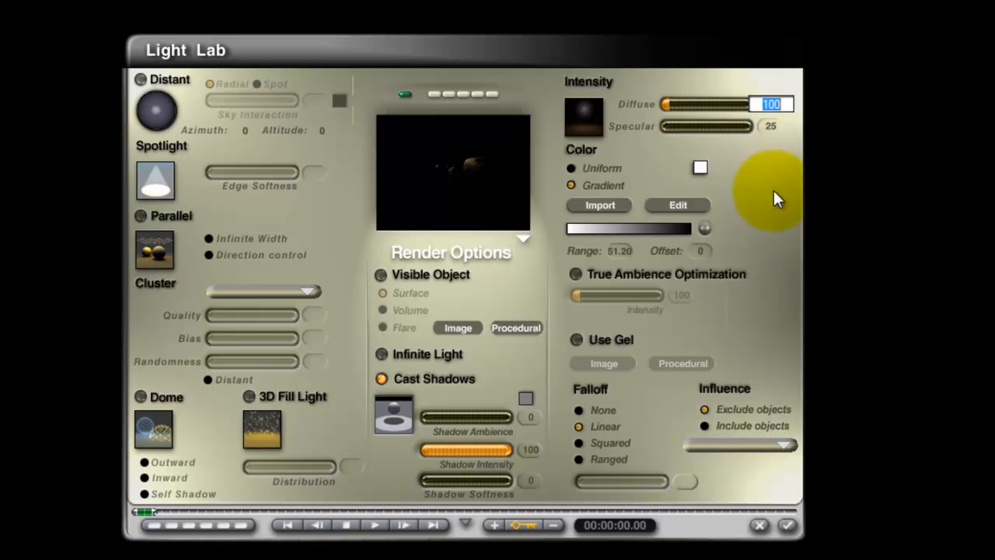
{"action": "type", "text": "200"}
{"action": "key", "text": "Return"}
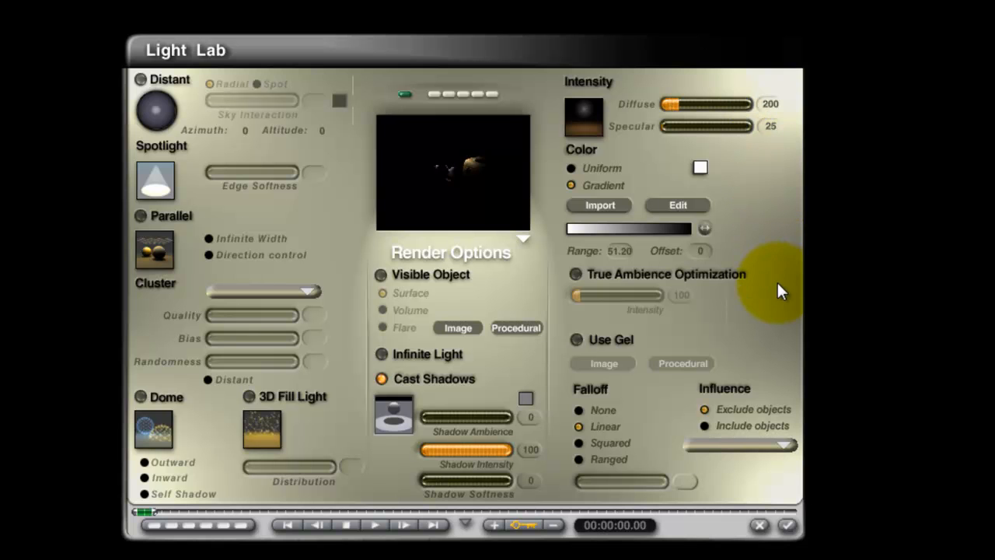
{"action": "left_click", "coordinate": [788, 525]}
Render the scene and marquee the lit upper corner of the bronze cube to examine the gradient's reach.
{"action": "left_click", "coordinate": [1, 299]}
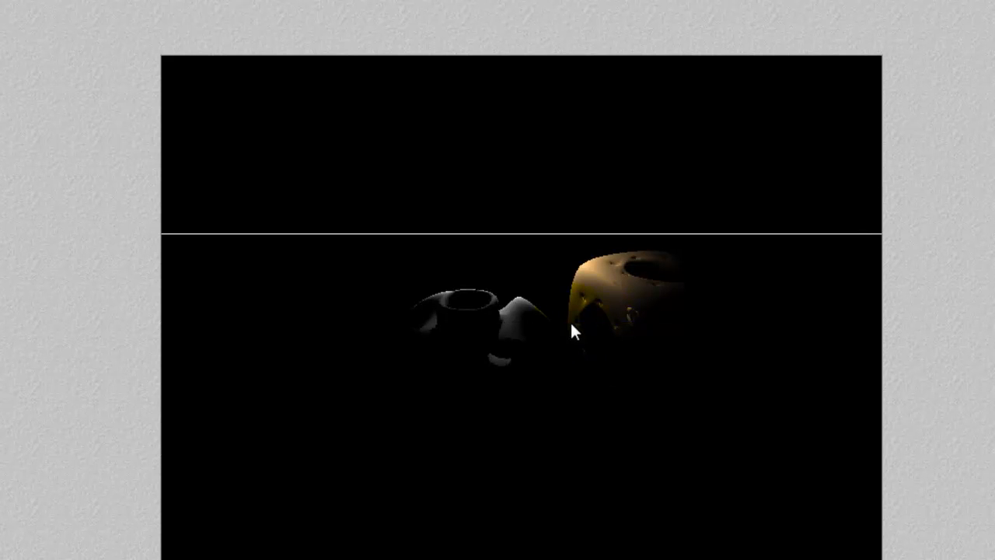
{"action": "left_click_drag", "start_coordinate": [644, 324], "coordinate": [547, 243]}
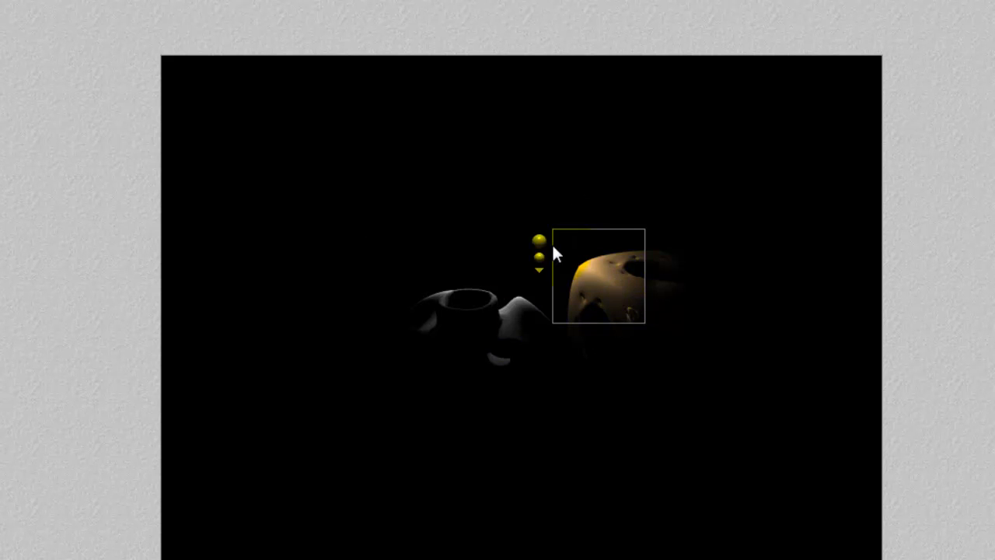
{"action": "key", "text": "Escape"}
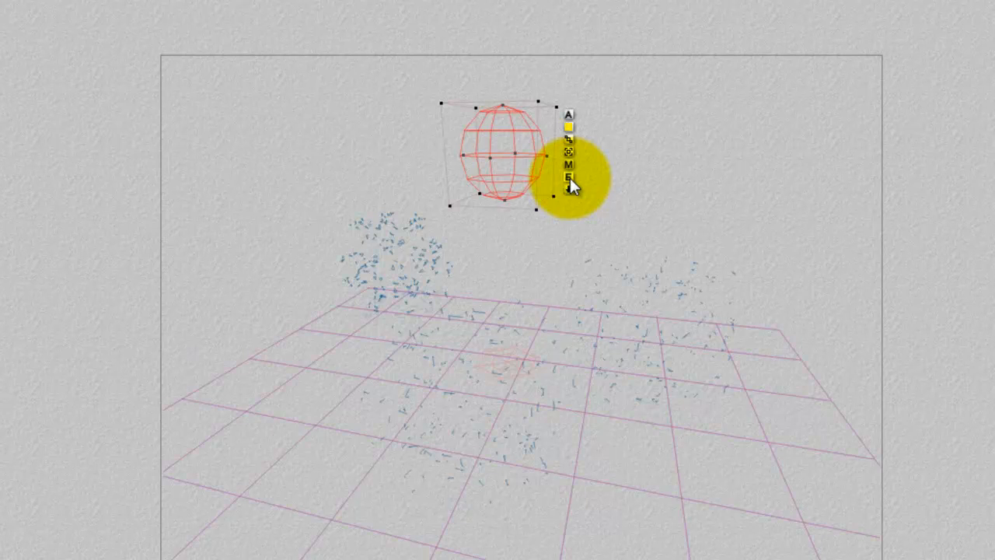
Set the range of the radial light's colour gradient to 200.
{"action": "left_click", "coordinate": [570, 178]}
{"action": "left_click_drag", "start_coordinate": [458, 181], "coordinate": [483, 193]}
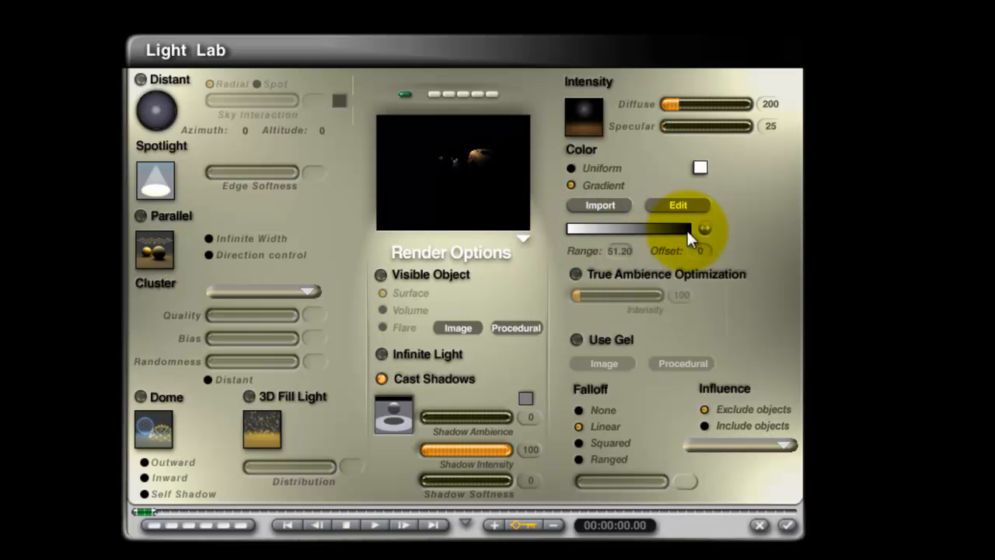
{"action": "left_click", "coordinate": [625, 250]}
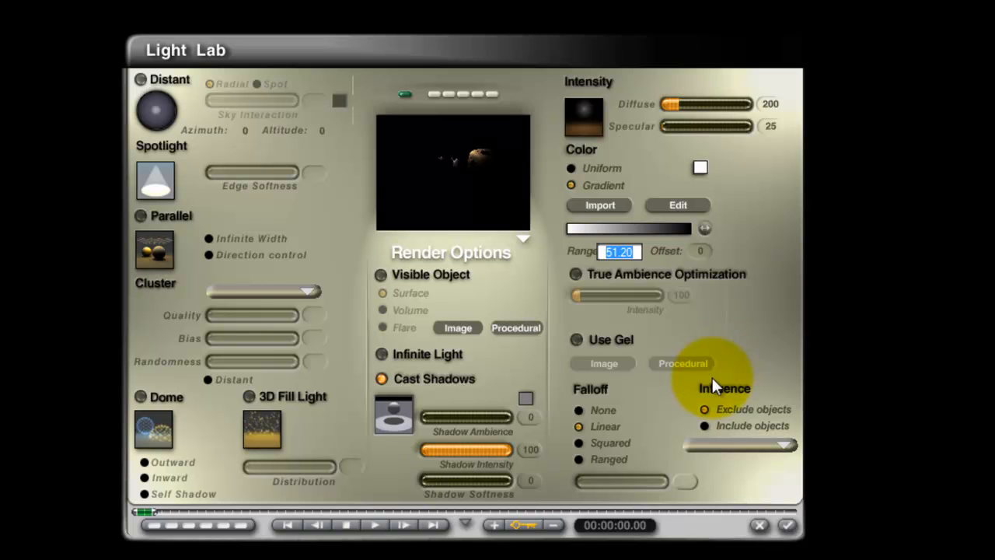
{"action": "type", "text": "200"}
{"action": "key", "text": "Return"}
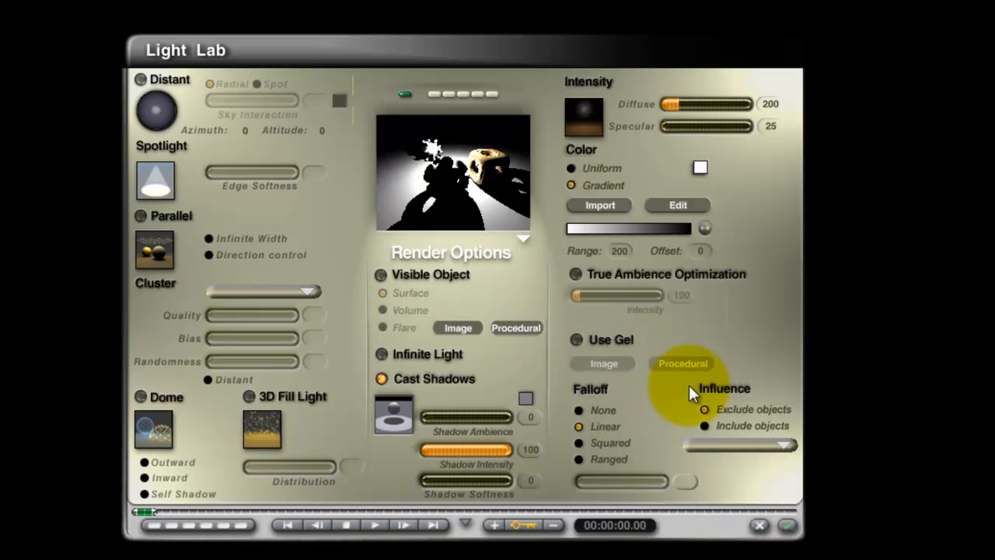
Change the start colour of the light's gradient from white to orange-red, keeping its marker at 0%.
{"action": "left_click", "coordinate": [680, 205]}
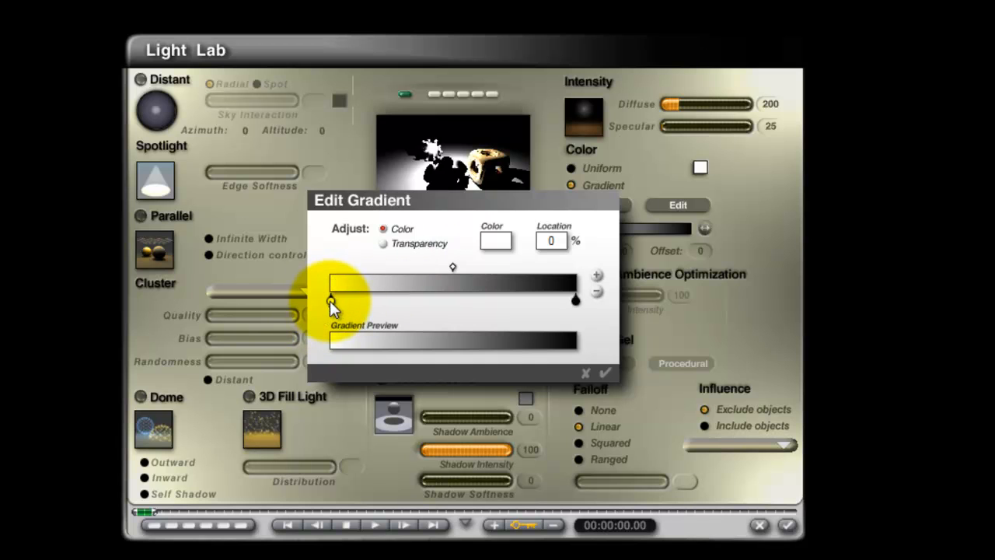
{"action": "left_click", "coordinate": [496, 241]}
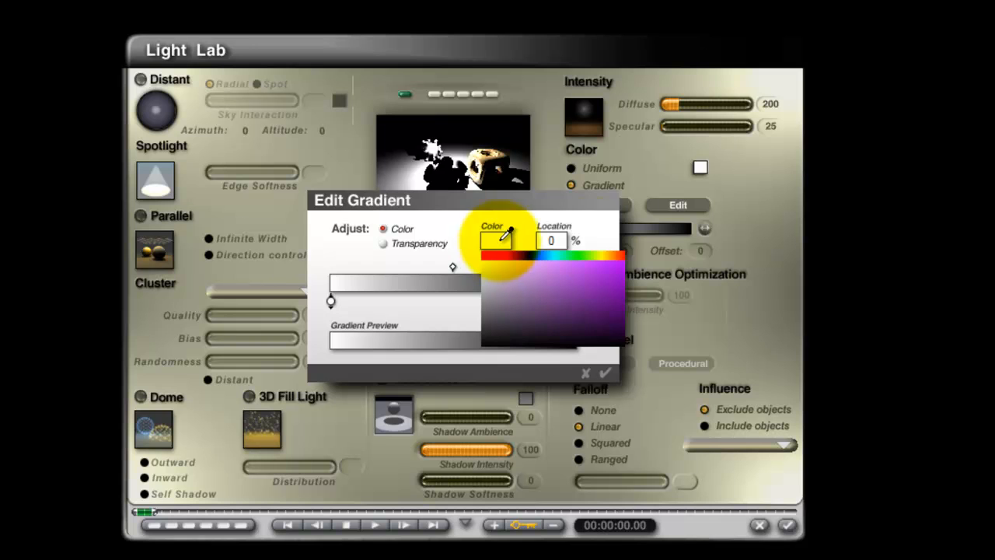
{"action": "left_click", "coordinate": [625, 256]}
{"action": "left_click_drag", "start_coordinate": [331, 304], "coordinate": [302, 305]}
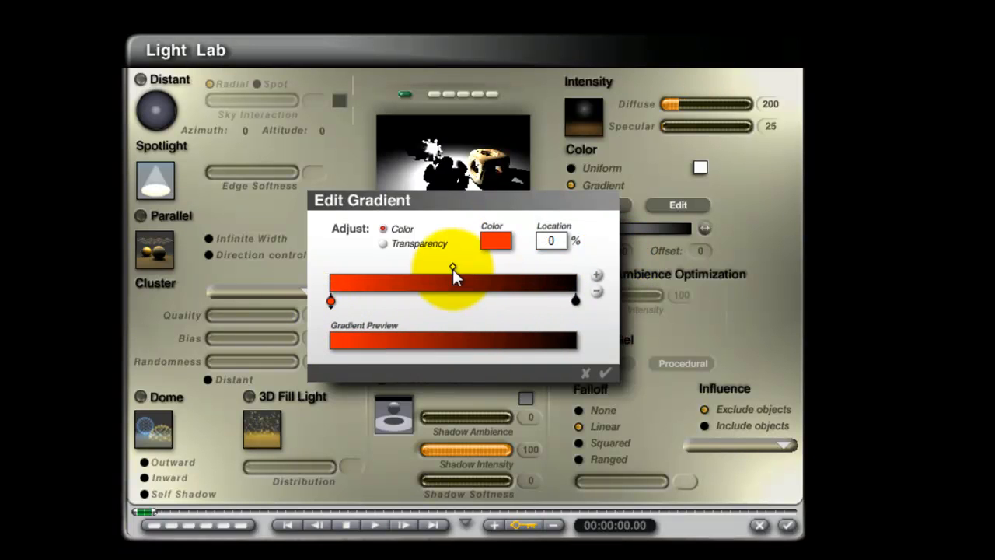
Add a middle colour marker at 50% of the light's gradient and make it green.
{"action": "mouse_move", "coordinate": [454, 267]}
{"action": "left_mouse_down"}
{"action": "mouse_move", "coordinate": [343, 265]}
{"action": "mouse_move", "coordinate": [449, 264]}
{"action": "left_mouse_up"}
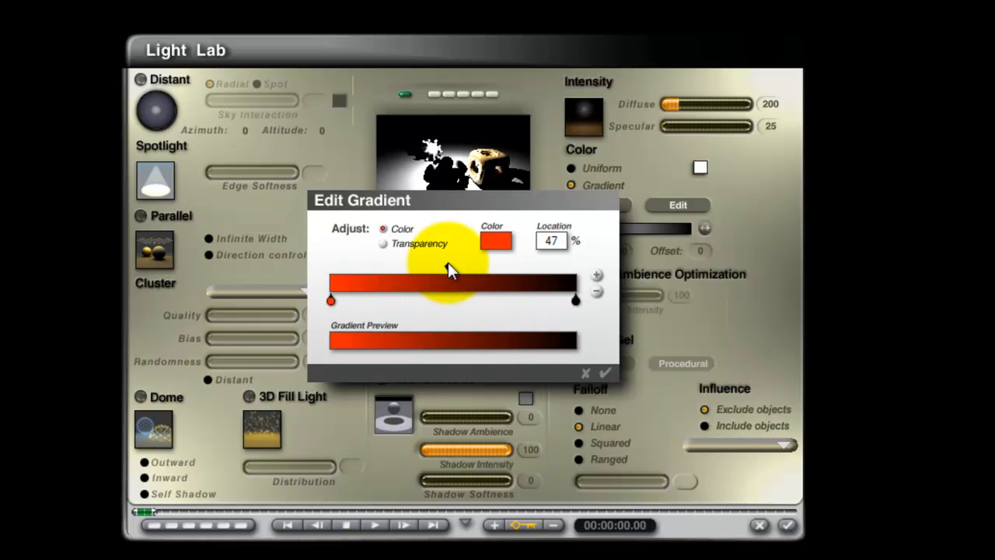
{"action": "left_click", "coordinate": [597, 275]}
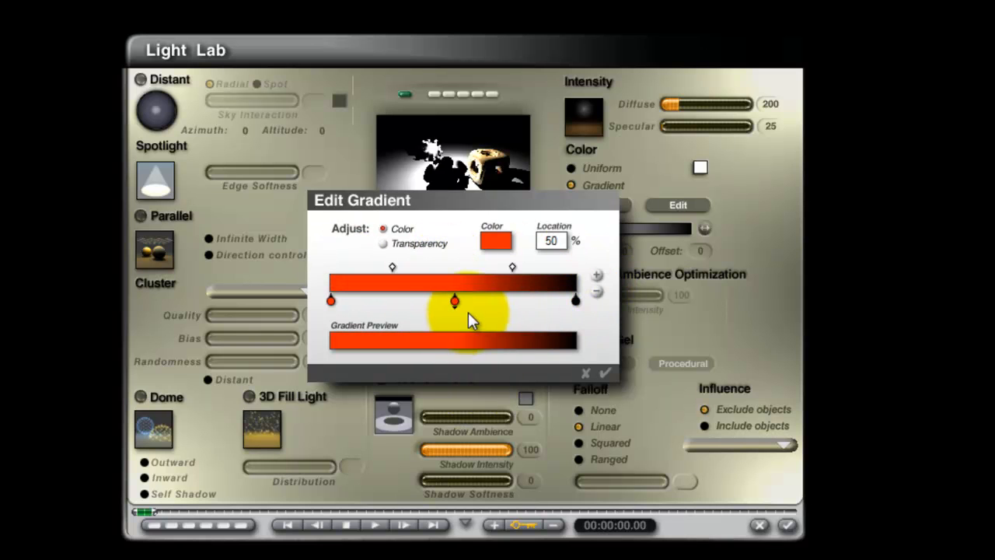
{"action": "left_click", "coordinate": [505, 235]}
{"action": "left_click_drag", "start_coordinate": [502, 240], "coordinate": [569, 255]}
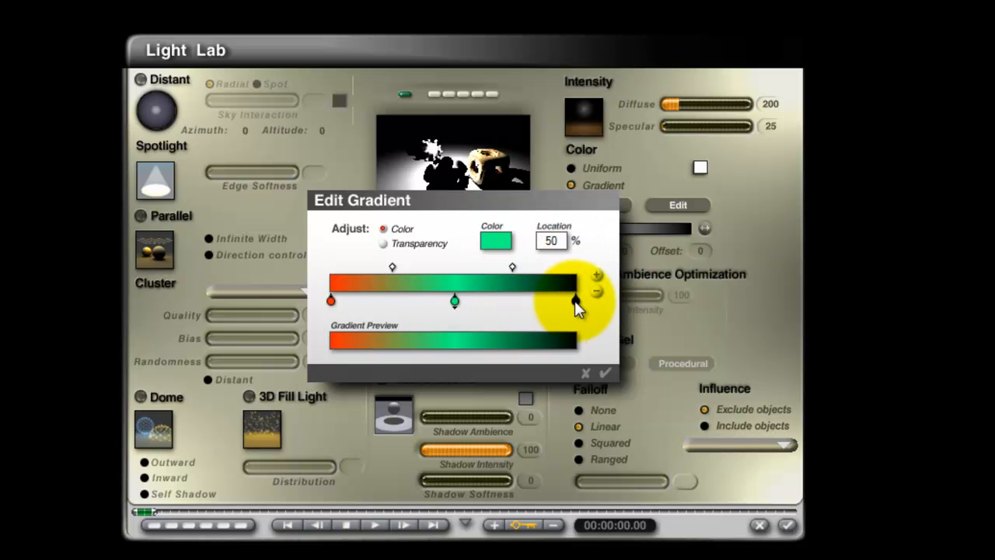
Change the colour of the gradient's end marker at 100% from black to blue.
{"action": "left_click", "coordinate": [575, 300]}
{"action": "left_click", "coordinate": [494, 240]}
{"action": "left_click", "coordinate": [539, 266]}
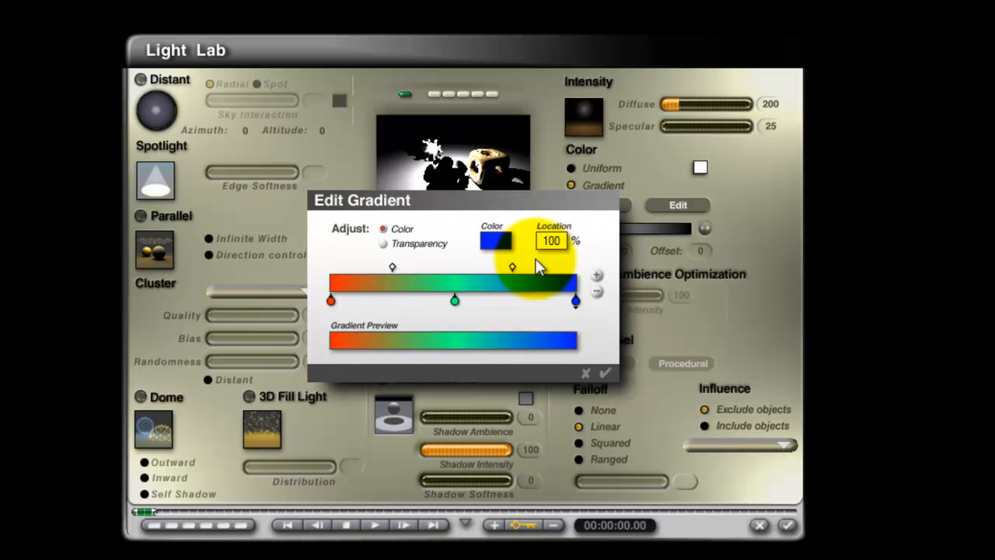
Try adding and removing extra colour markers in the gradient, with the green marker moved to 63%.
{"action": "left_click", "coordinate": [597, 276]}
{"action": "left_click", "coordinate": [597, 292]}
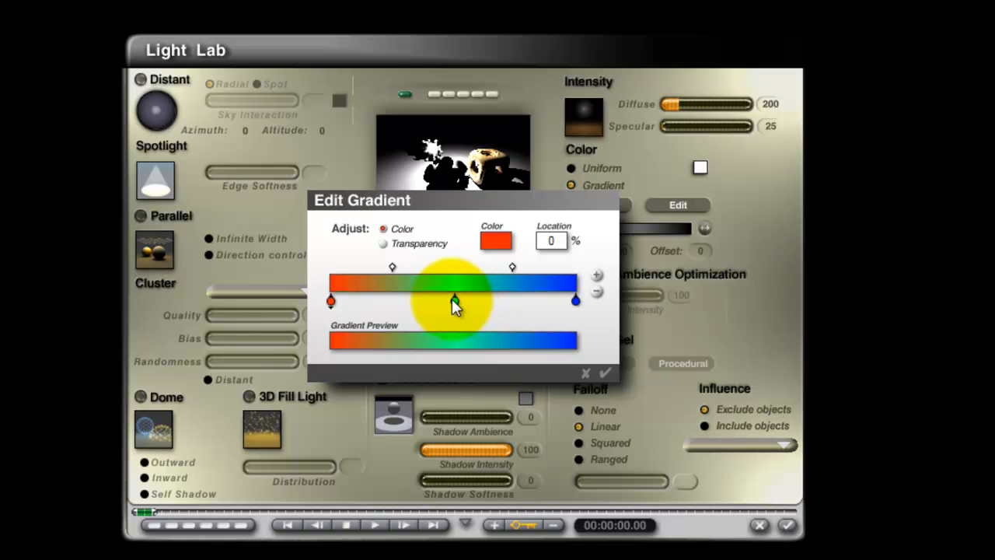
{"action": "left_click_drag", "start_coordinate": [455, 301], "coordinate": [484, 302]}
{"action": "left_click", "coordinate": [597, 276]}
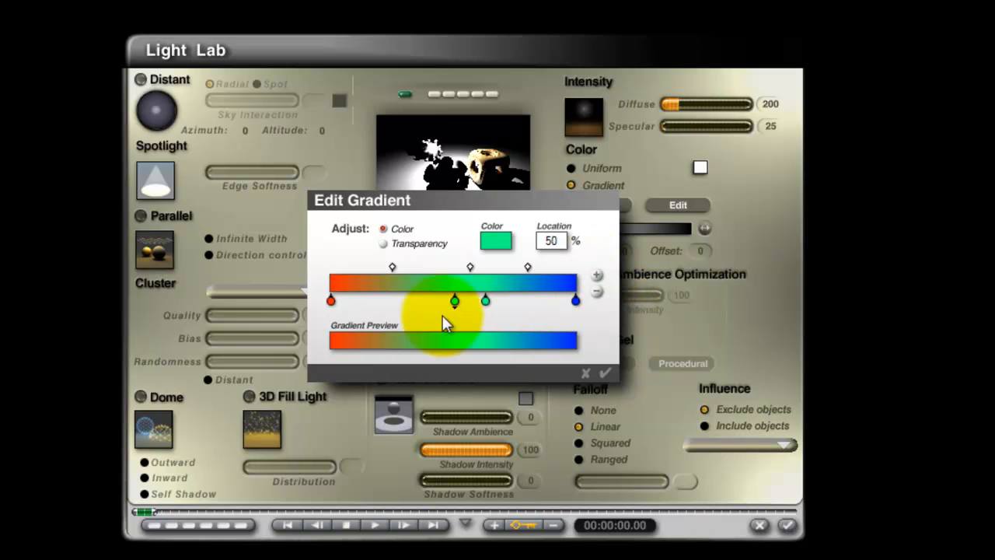
{"action": "left_click", "coordinate": [485, 300]}
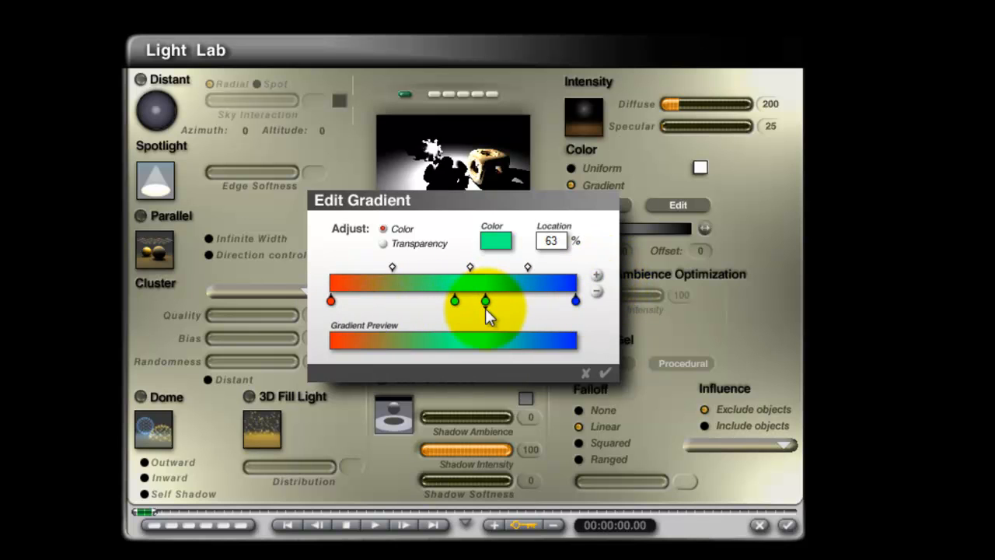
{"action": "left_click", "coordinate": [596, 291]}
Place the green marker at 49%, accept the gradient and light settings, and render the scene.
{"action": "left_click_drag", "start_coordinate": [456, 304], "coordinate": [452, 302]}
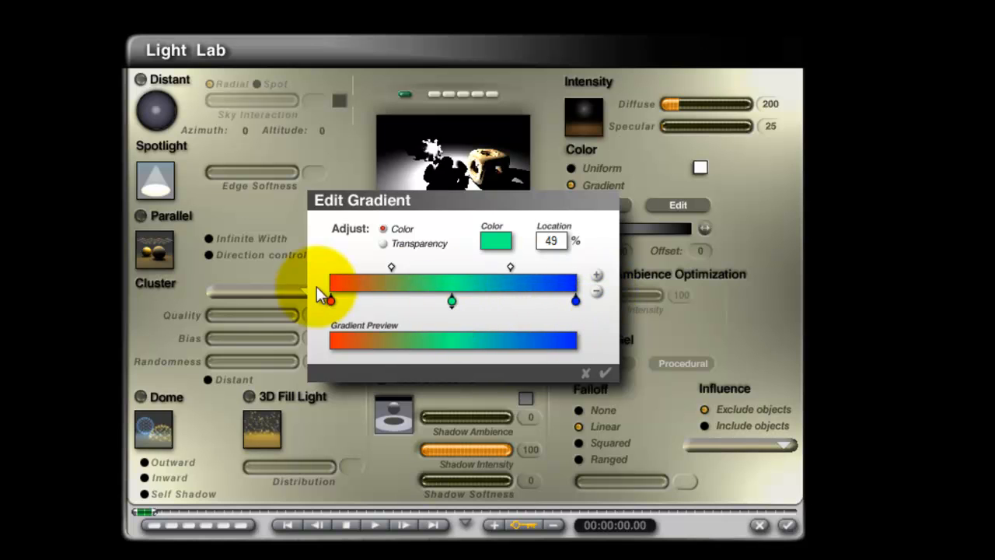
{"action": "left_click", "coordinate": [606, 375]}
{"action": "left_click", "coordinate": [788, 526]}
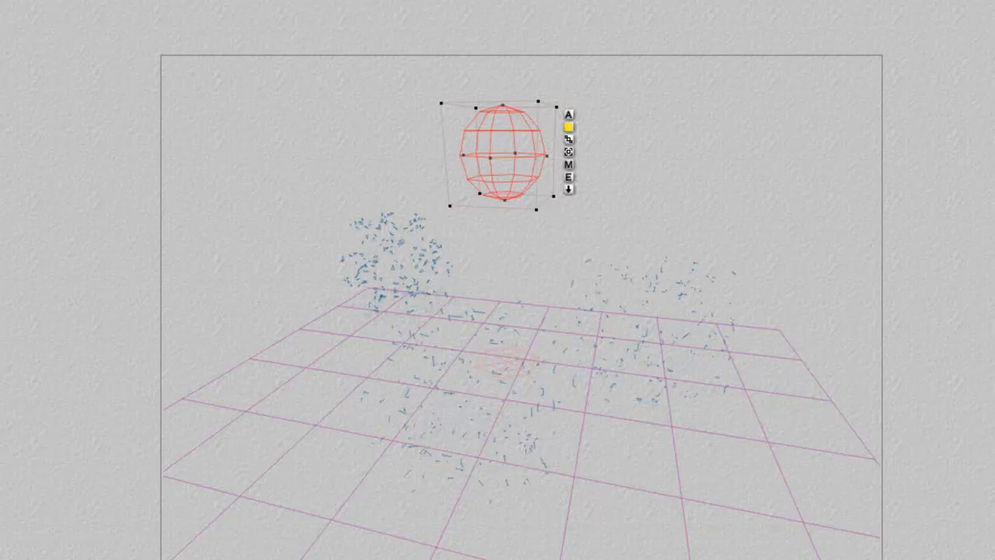
{"action": "left_click", "coordinate": [0, 276]}
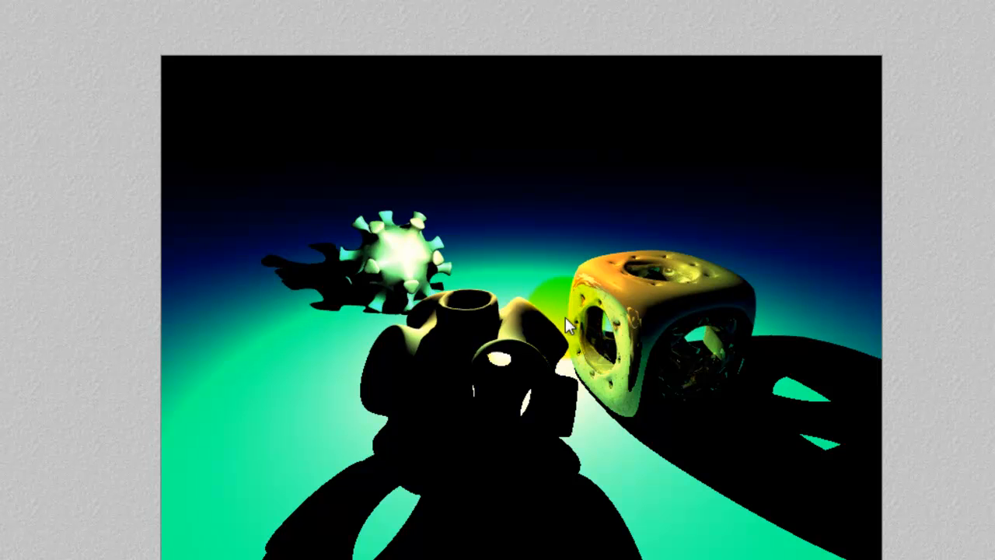
Set the opacity at the 0% location of the light's gradient to 0, accept the settings and render the scene.
{"action": "left_click", "coordinate": [561, 193]}
{"action": "left_click", "coordinate": [569, 177]}
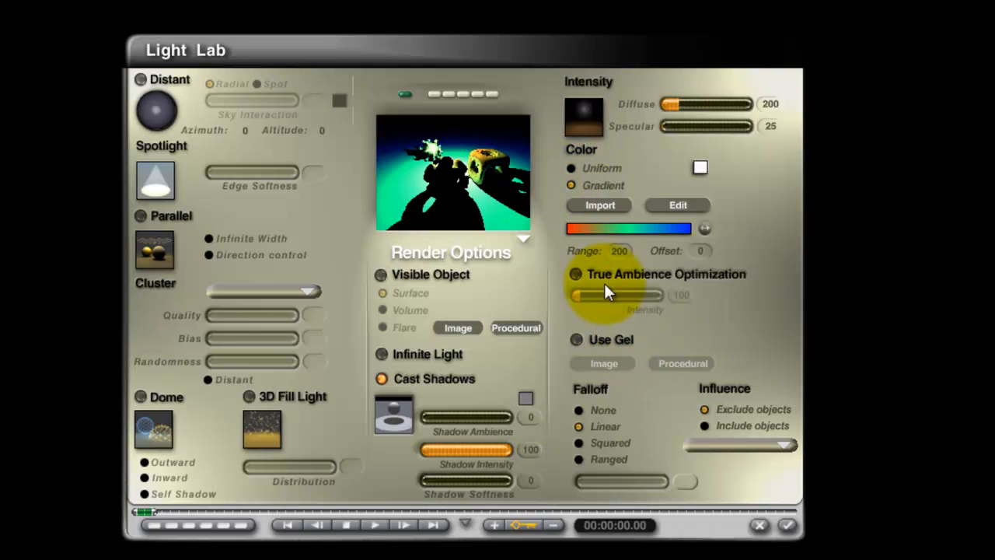
{"action": "left_click", "coordinate": [668, 205]}
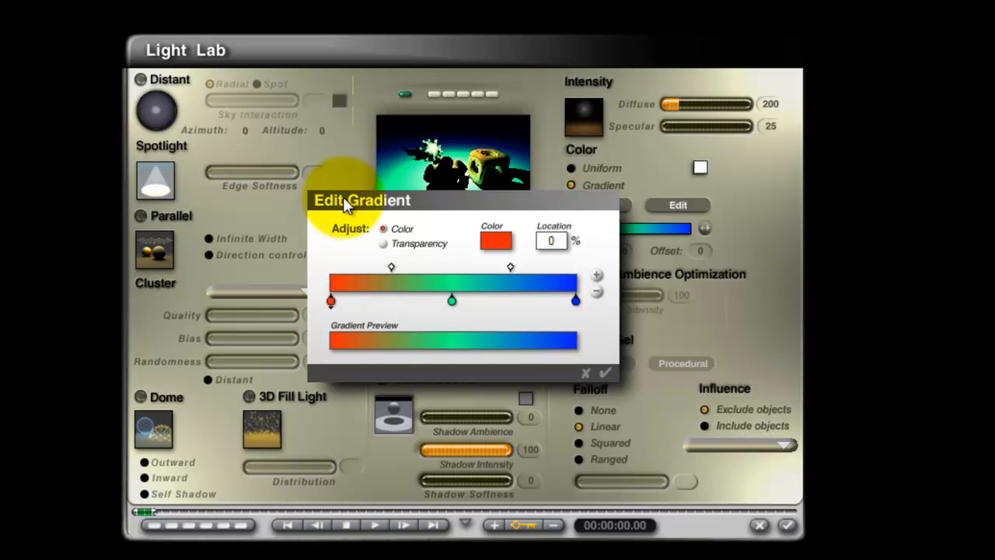
{"action": "left_click", "coordinate": [399, 245]}
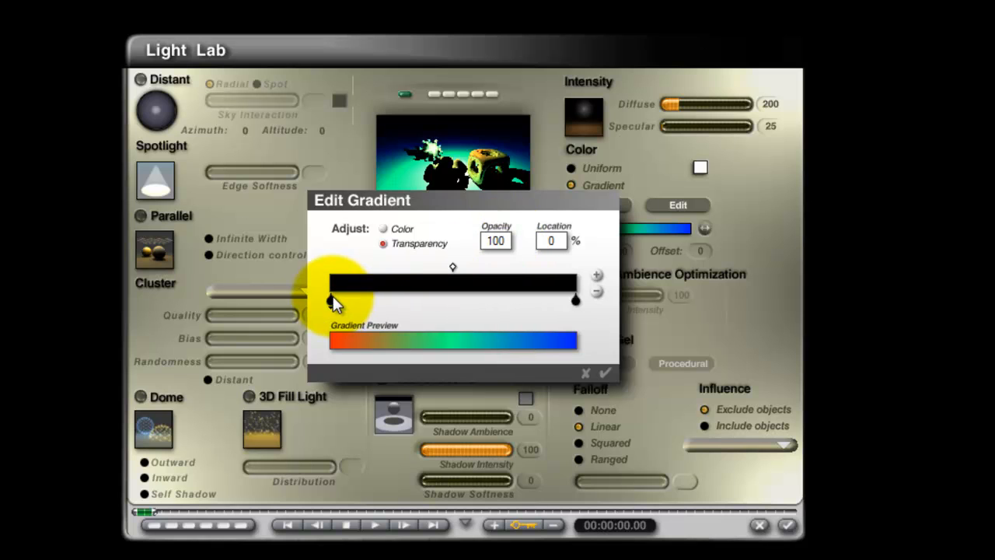
{"action": "left_click", "coordinate": [495, 241]}
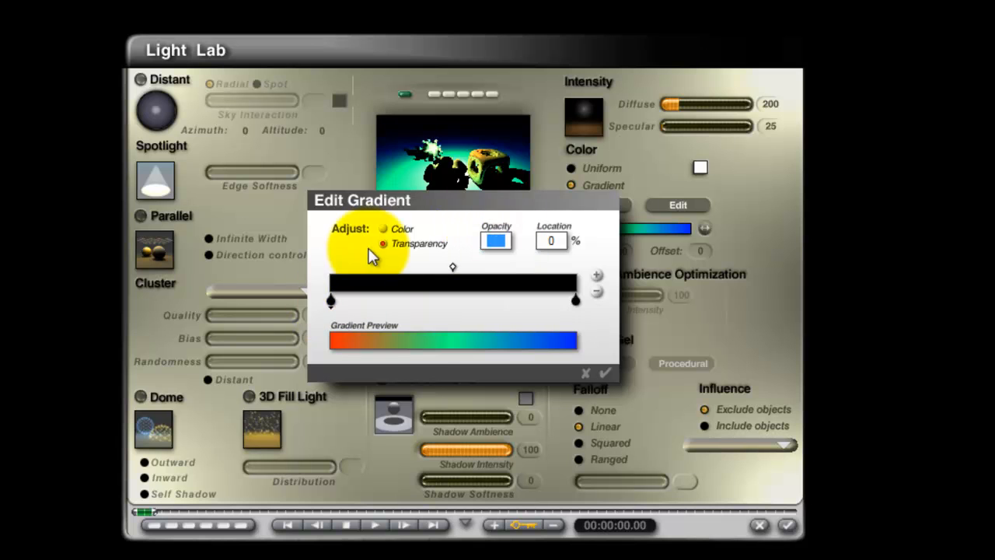
{"action": "type", "text": "0"}
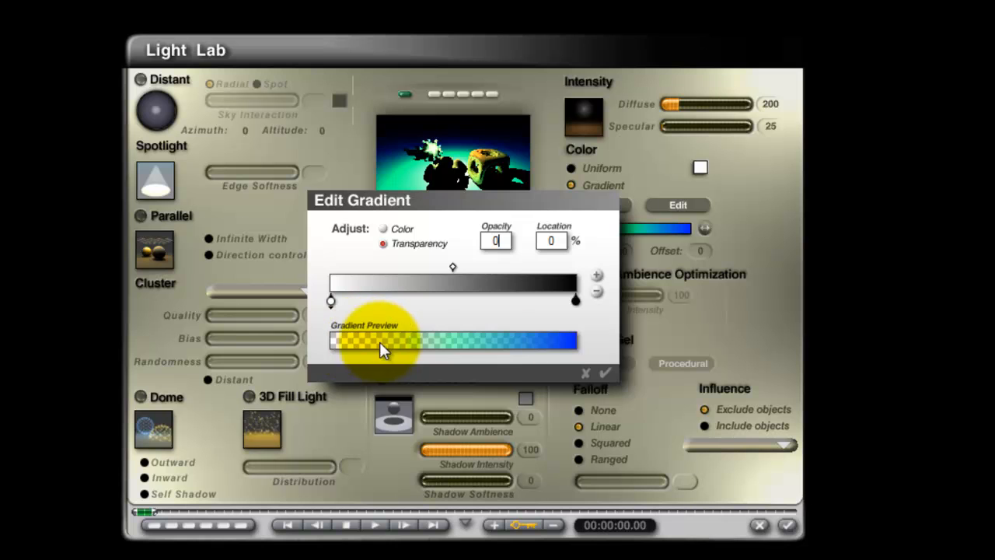
{"action": "left_click", "coordinate": [600, 372]}
{"action": "left_click", "coordinate": [787, 524]}
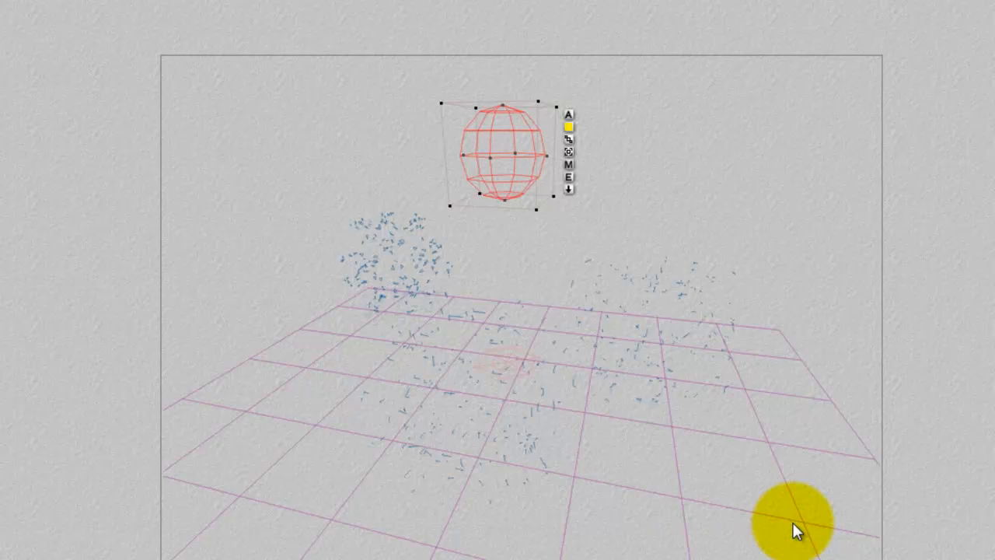
{"action": "left_click", "coordinate": [3, 242]}
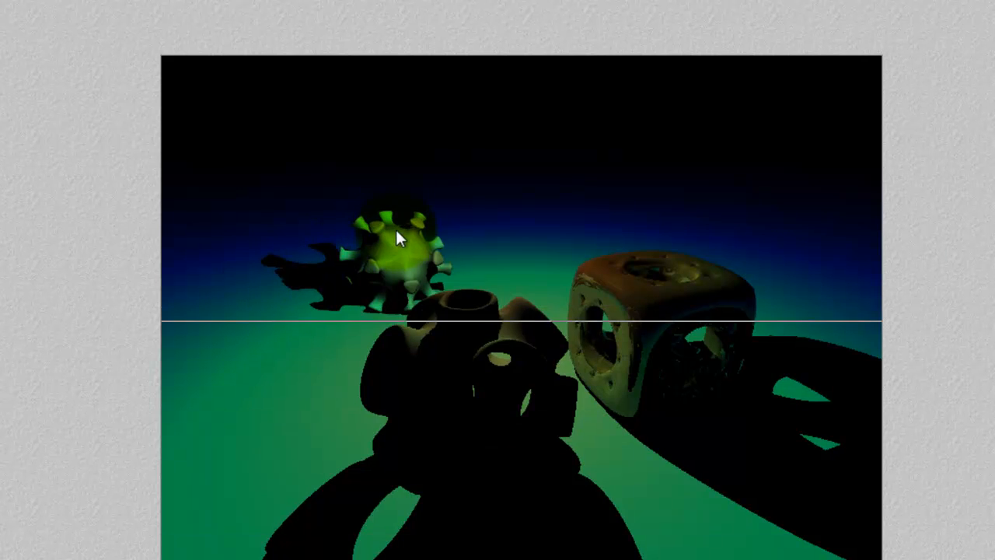
Try an offset of 50 for the radial light's gradient and return it to 0.
{"action": "left_click", "coordinate": [448, 221]}
{"action": "left_click", "coordinate": [569, 176]}
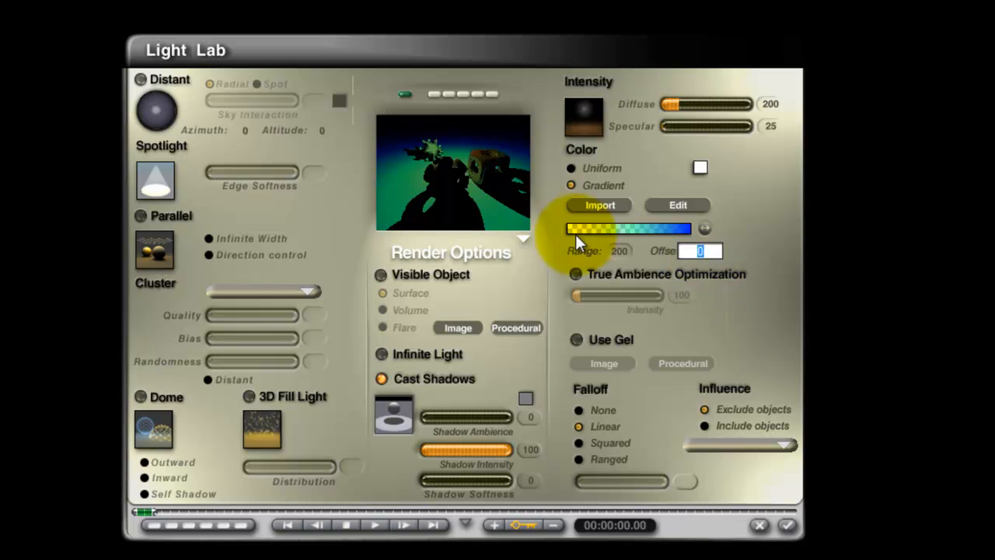
{"action": "type", "text": "50"}
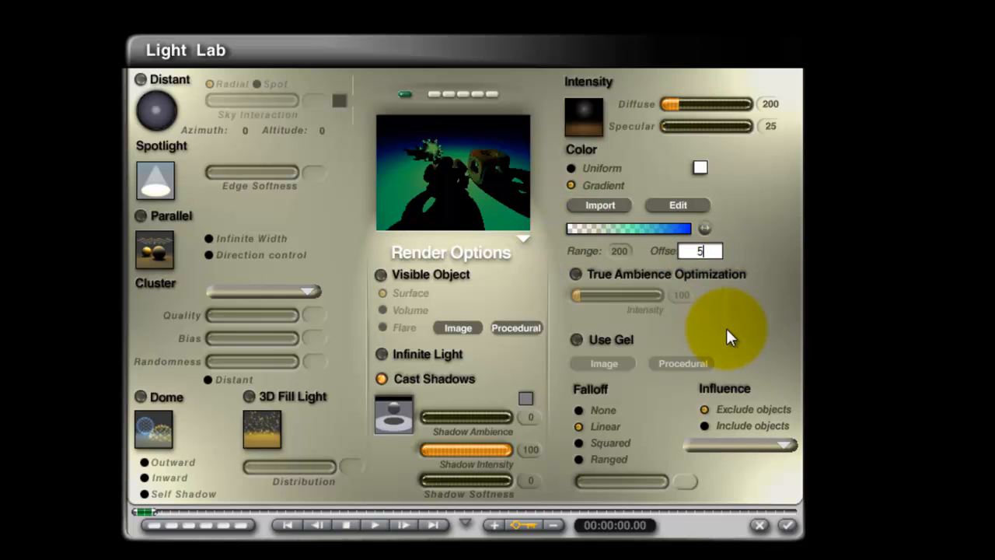
{"action": "key", "text": "Return"}
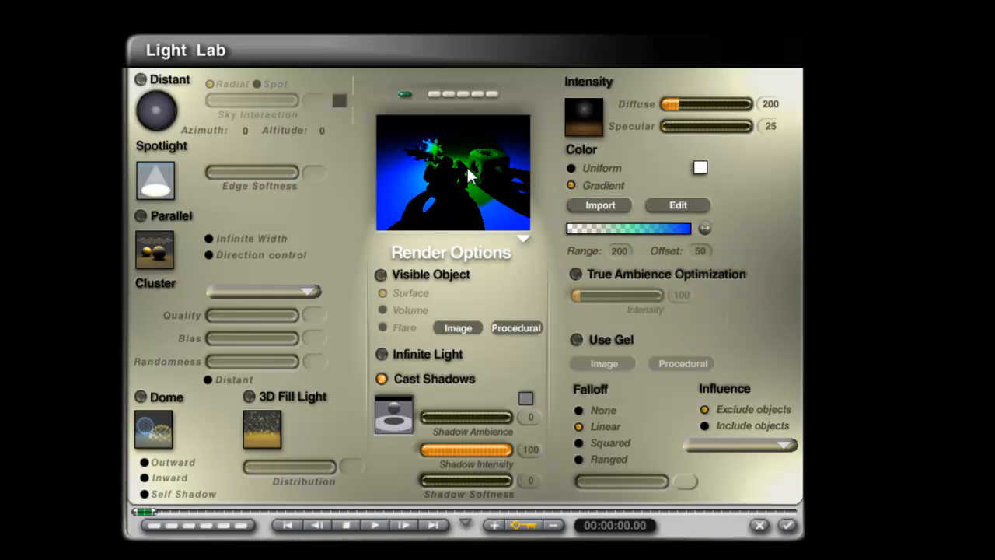
{"action": "left_click", "coordinate": [702, 250]}
{"action": "type", "text": "0"}
{"action": "key", "text": "Return"}
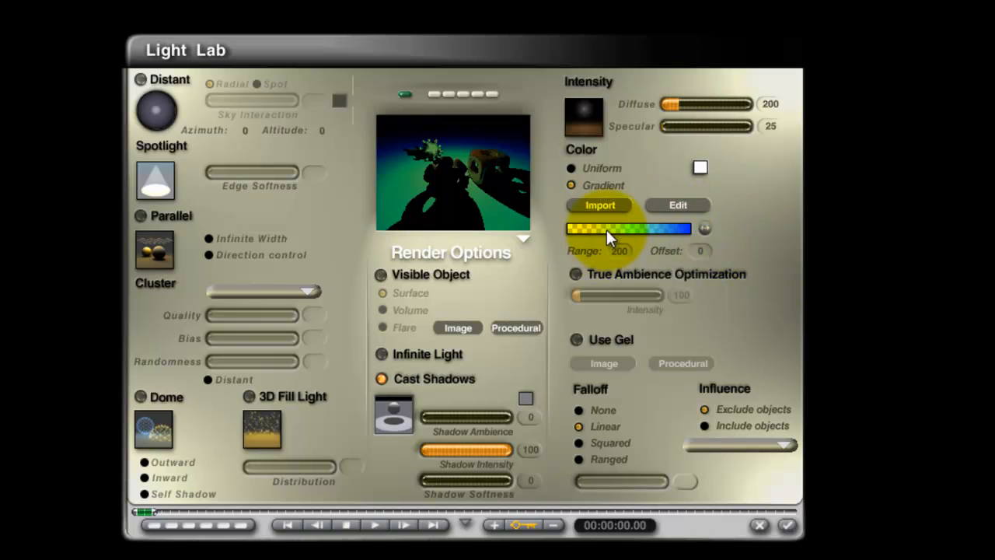
Move the gradient's green marker to 88% and the orange-red marker closely before it, accept the changes and render the scene.
{"action": "left_click", "coordinate": [680, 204]}
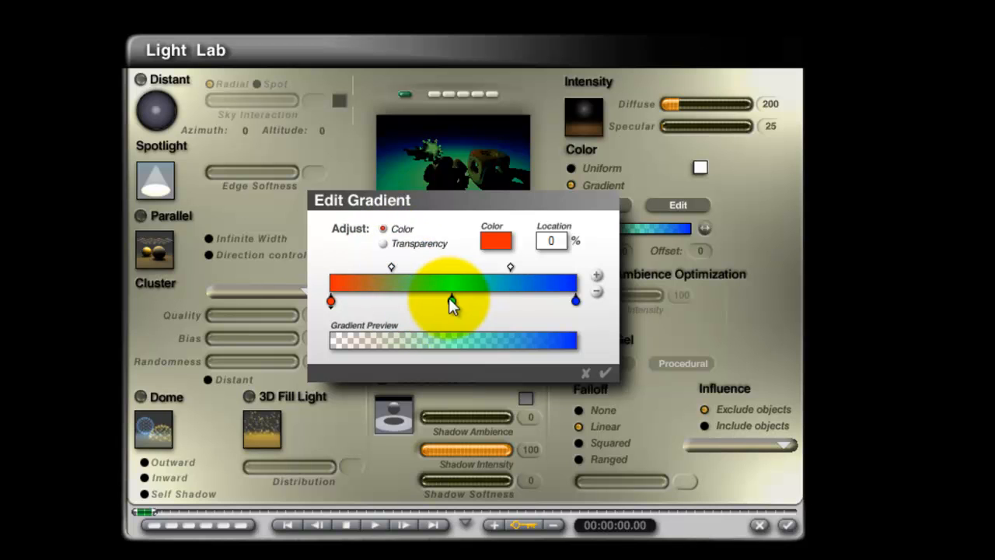
{"action": "left_click_drag", "start_coordinate": [449, 303], "coordinate": [521, 302]}
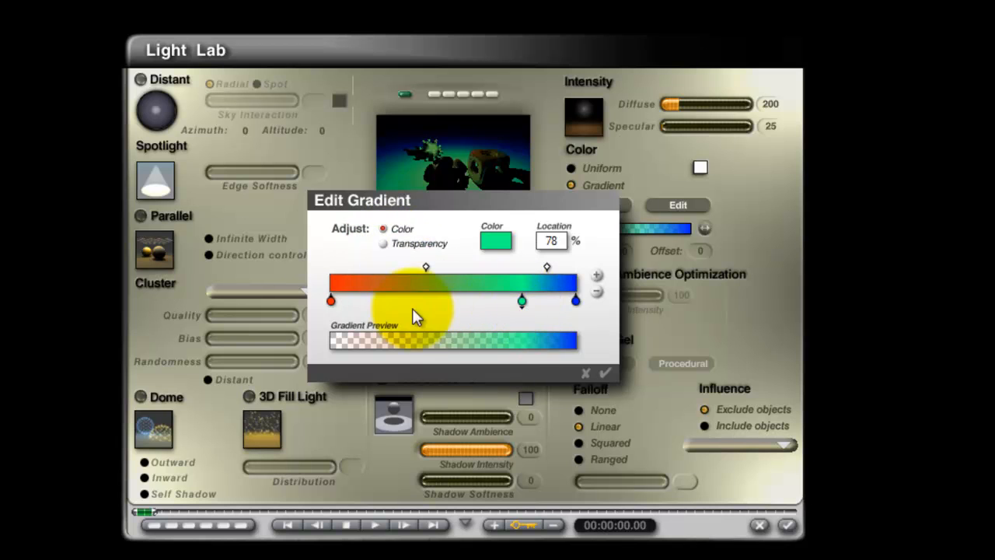
{"action": "left_click_drag", "start_coordinate": [330, 303], "coordinate": [548, 301]}
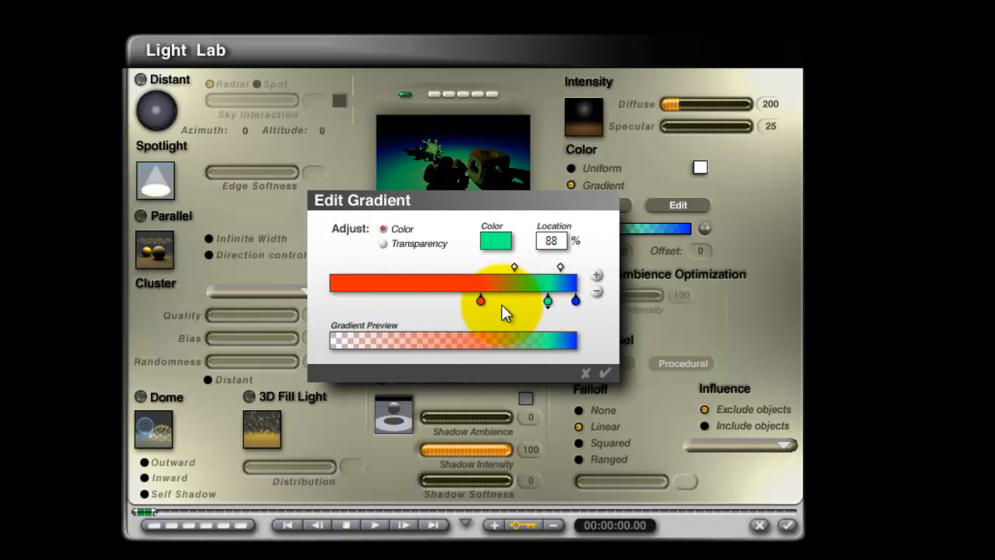
{"action": "left_click_drag", "start_coordinate": [483, 302], "coordinate": [505, 302]}
{"action": "left_click", "coordinate": [606, 371]}
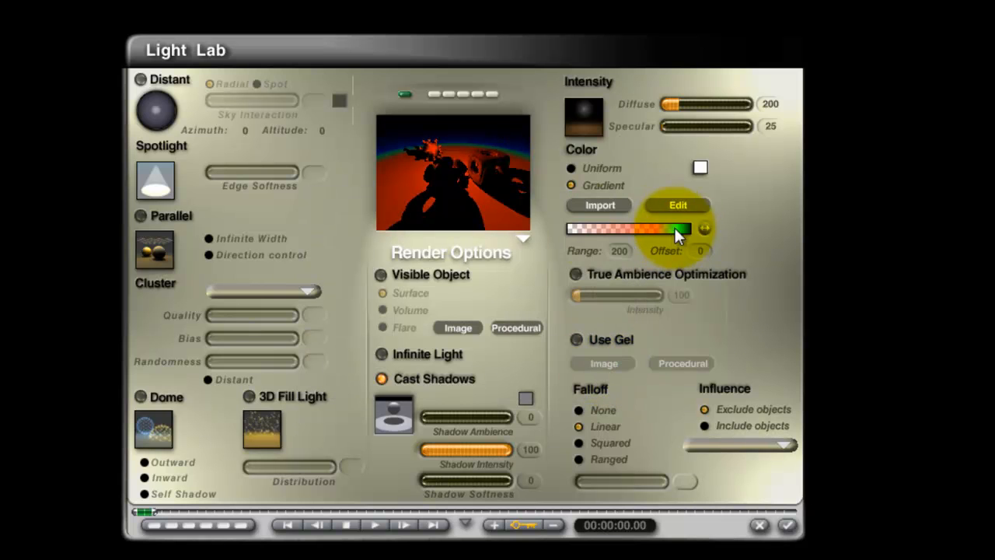
{"action": "left_click", "coordinate": [787, 524]}
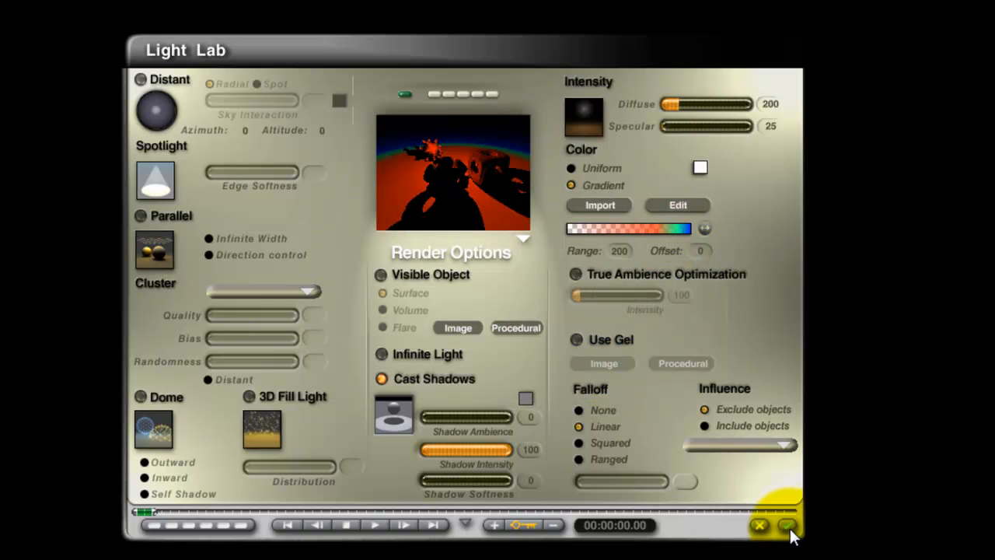
{"action": "key", "text": "ctrl+r"}
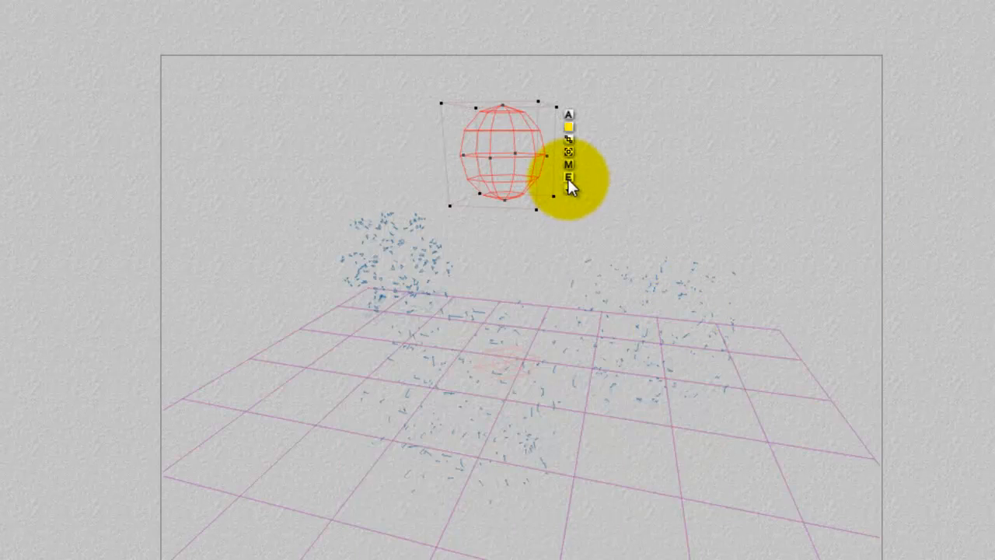
Shift the gradient's three markers towards its start, with green at 66% between orange-red and blue, accept the changes and render.
{"action": "left_click", "coordinate": [568, 178]}
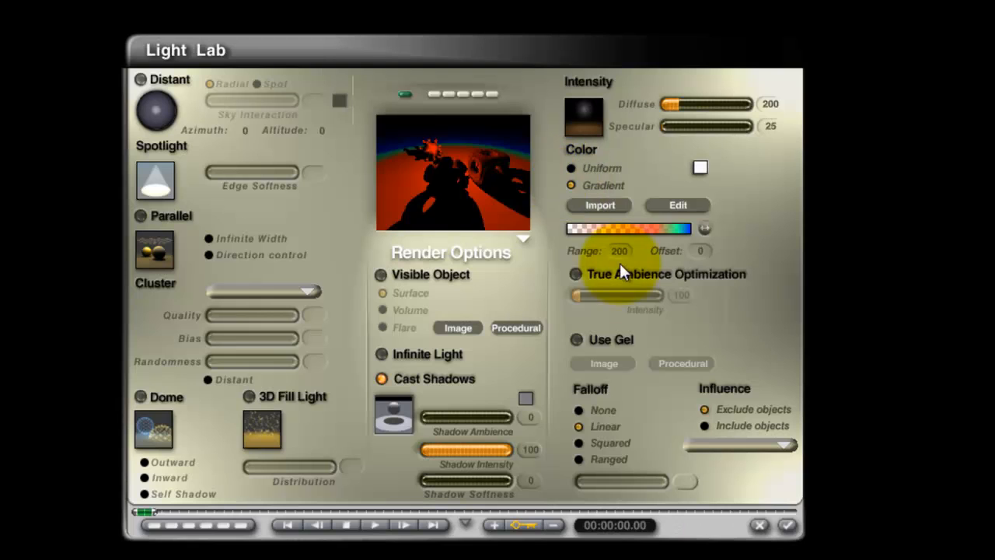
{"action": "left_click", "coordinate": [679, 206]}
{"action": "left_click_drag", "start_coordinate": [507, 301], "coordinate": [464, 302]}
{"action": "left_click_drag", "start_coordinate": [548, 300], "coordinate": [493, 301]}
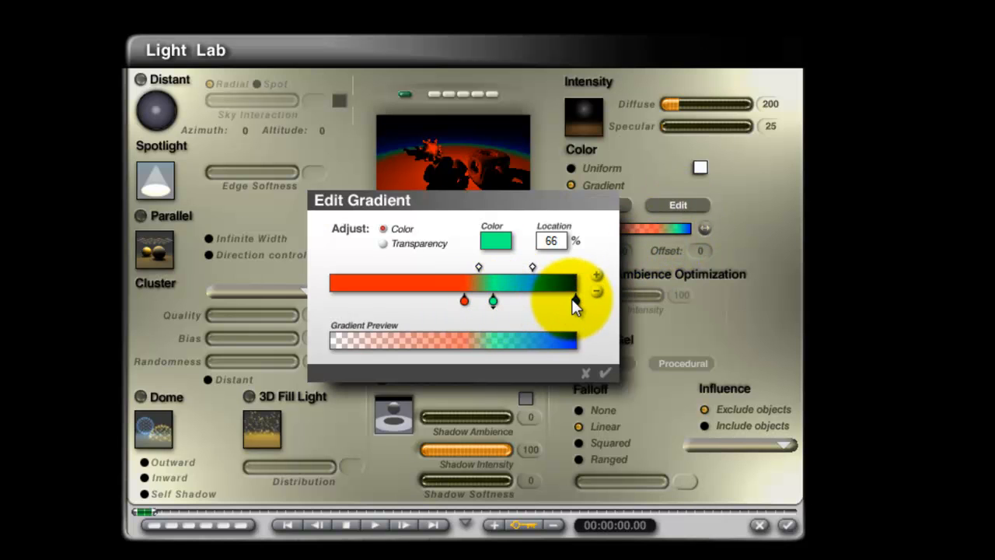
{"action": "left_click_drag", "start_coordinate": [576, 300], "coordinate": [527, 301]}
{"action": "left_click", "coordinate": [605, 373]}
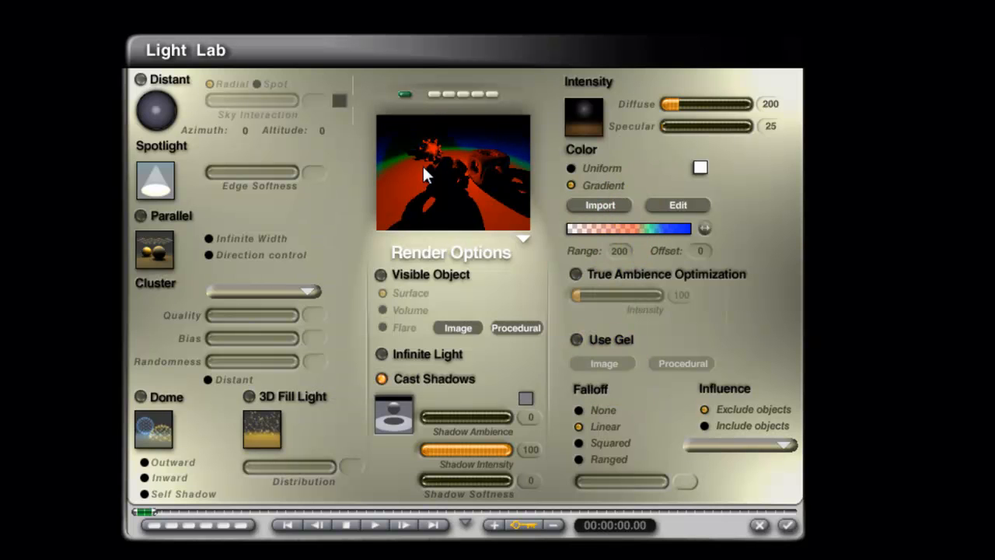
{"action": "left_click", "coordinate": [787, 525]}
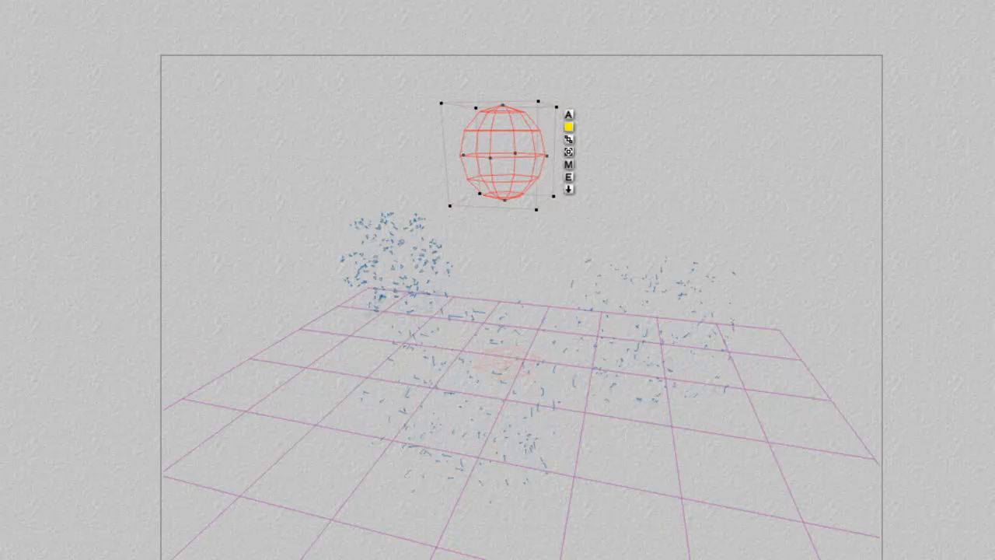
{"action": "left_click", "coordinate": [89, 355]}
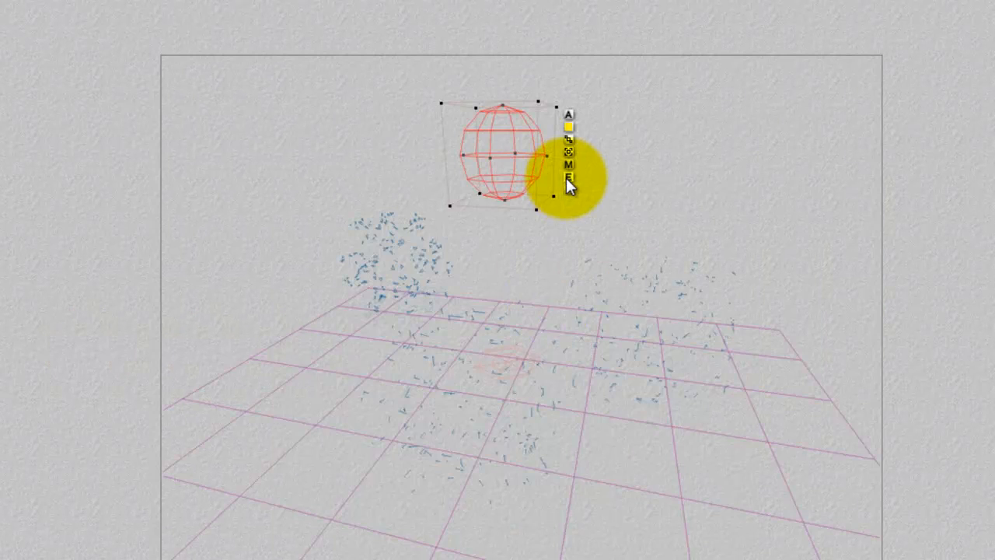
Switch the radial light's colour from gradient to Uniform and set its diffuse intensity to 100.
{"action": "left_click", "coordinate": [566, 177]}
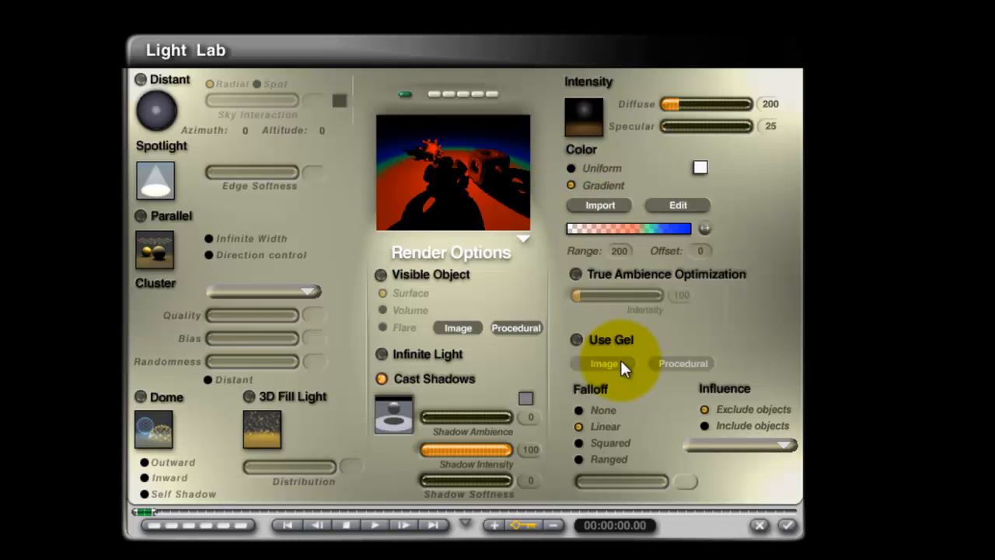
{"action": "left_click", "coordinate": [572, 168]}
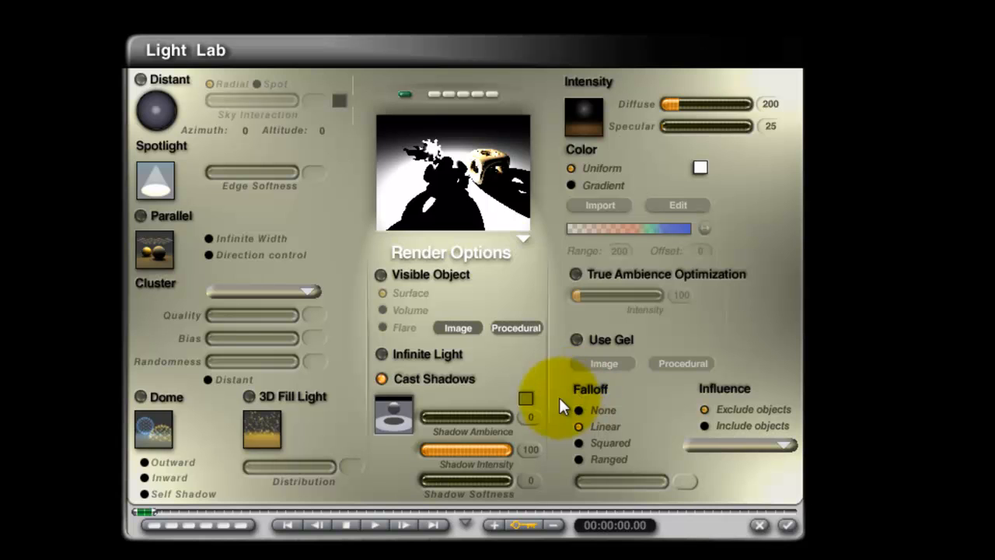
{"action": "left_click", "coordinate": [776, 104]}
{"action": "type", "text": "1"}
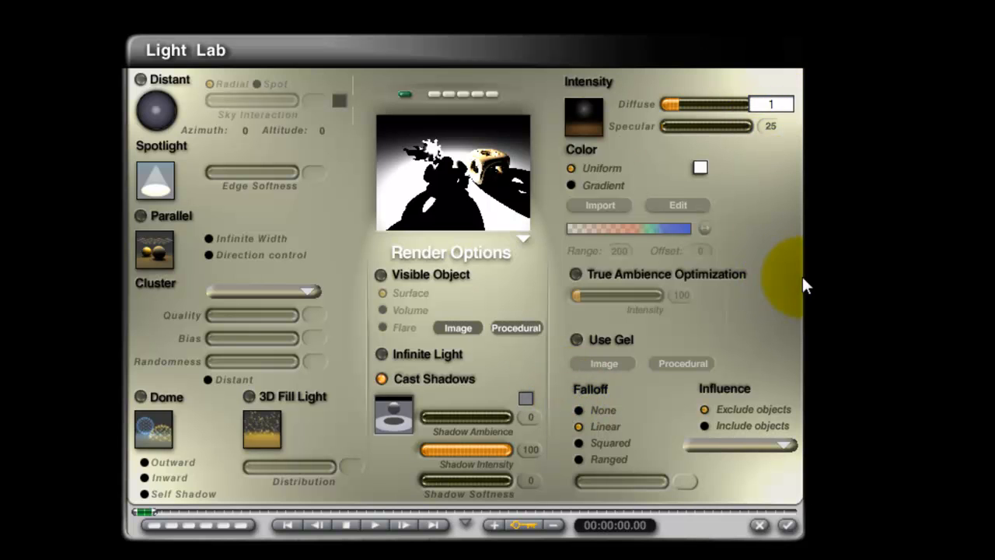
{"action": "type", "text": "00"}
{"action": "key", "text": "Return"}
{"action": "left_click", "coordinate": [770, 105]}
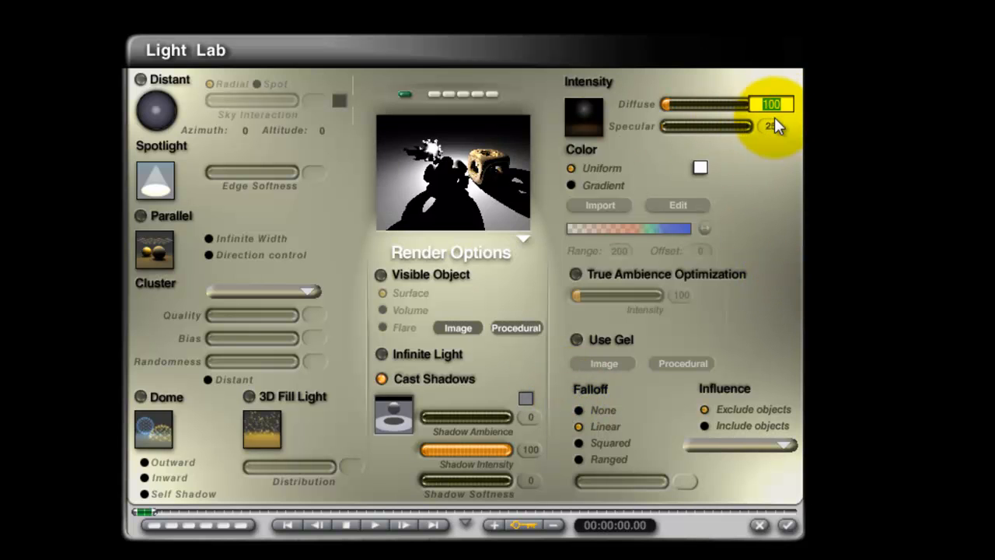
Set the radial light's specular intensity to 100.
{"action": "left_click", "coordinate": [772, 126]}
{"action": "type", "text": "10"}
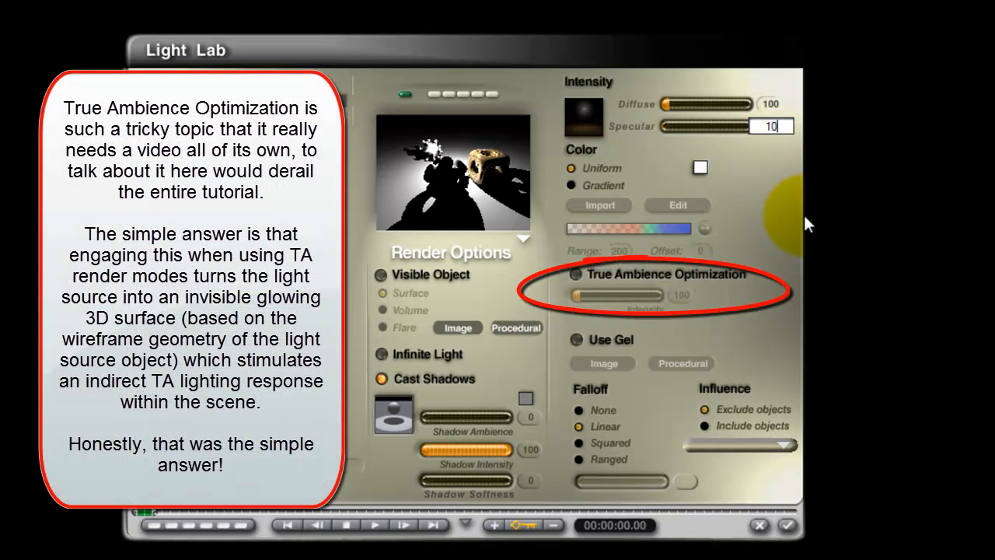
{"action": "type", "text": "0"}
{"action": "key", "text": "Return"}
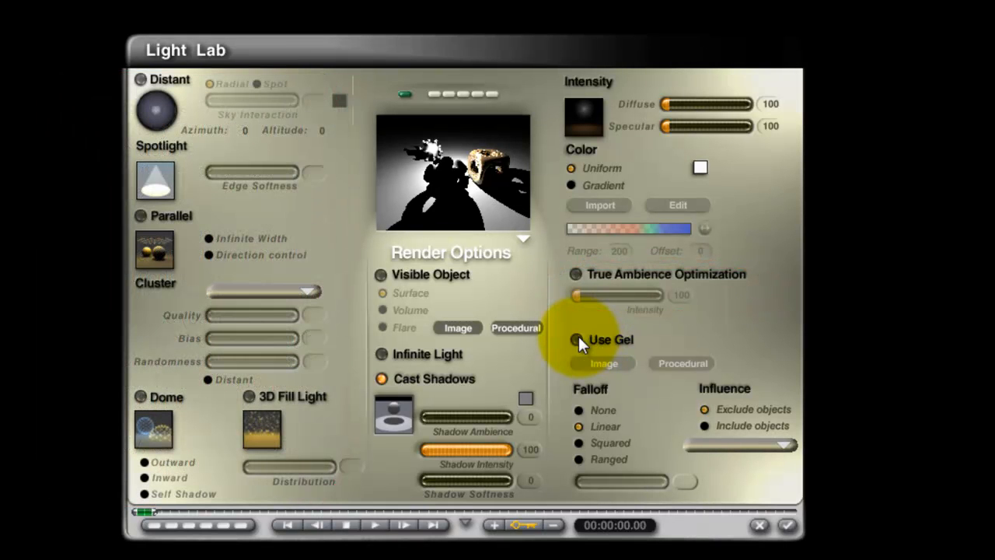
Enable a gel on the radial light using the Caustics image, accept the settings and render the scene.
{"action": "left_click", "coordinate": [577, 339]}
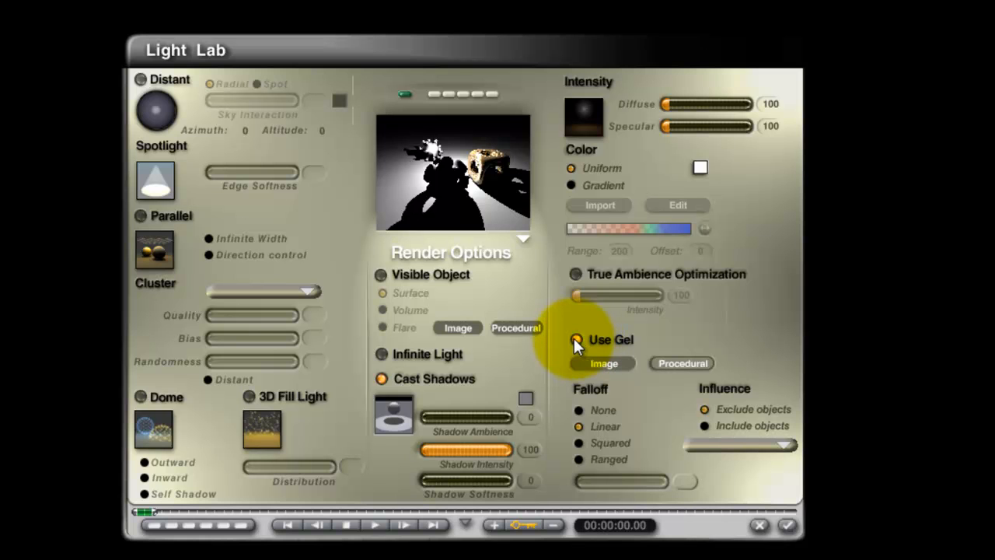
{"action": "left_click", "coordinate": [609, 363]}
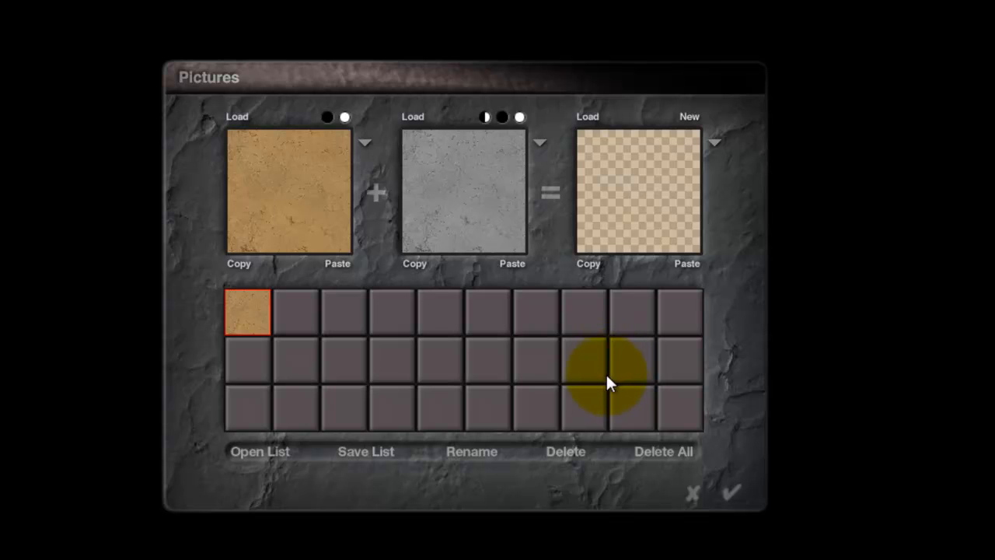
{"action": "left_click", "coordinate": [296, 319]}
{"action": "left_click", "coordinate": [388, 262]}
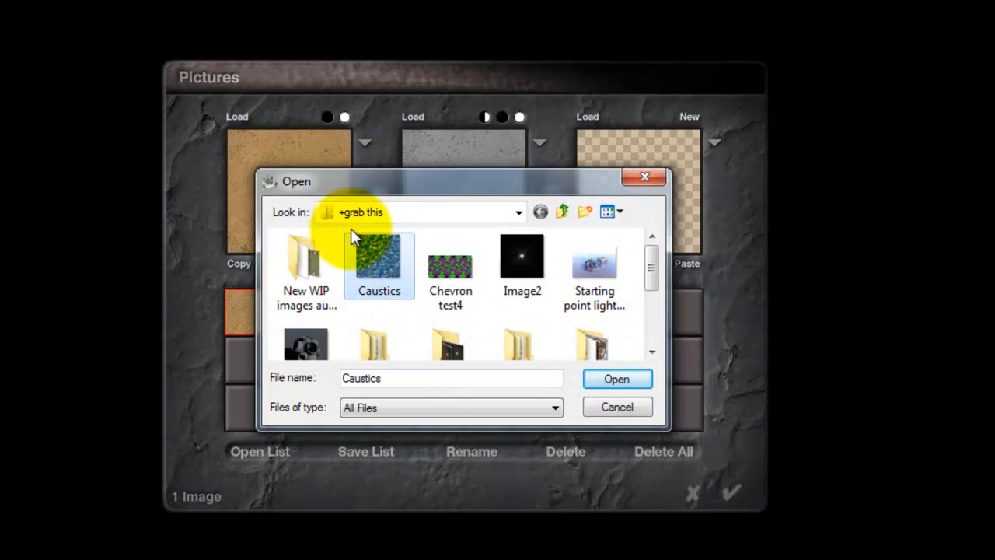
{"action": "left_click", "coordinate": [617, 378]}
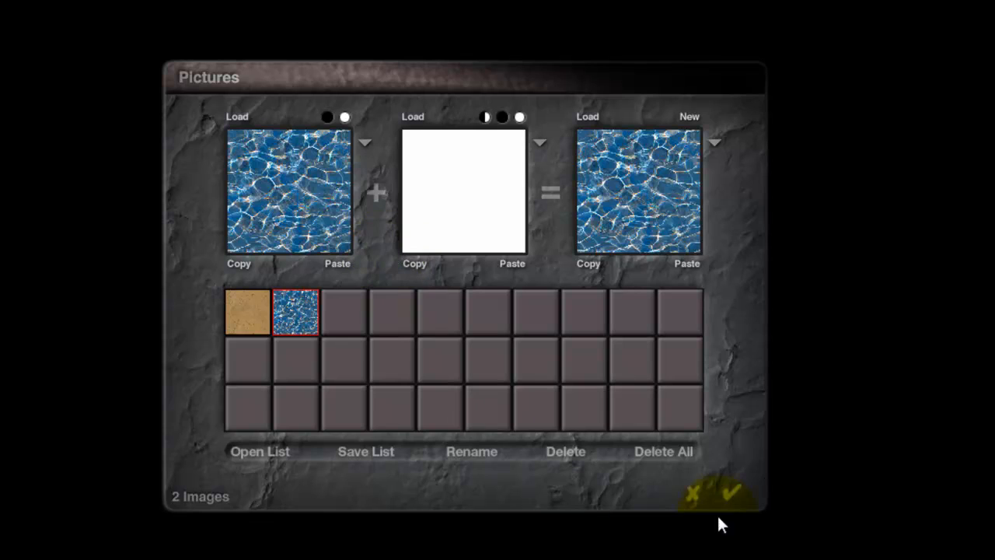
{"action": "left_click", "coordinate": [735, 498]}
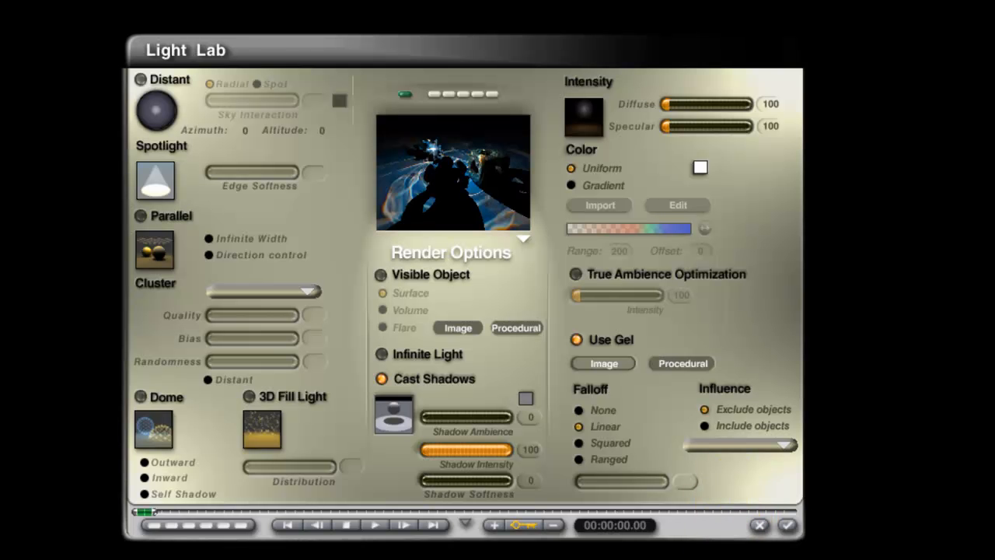
{"action": "left_click", "coordinate": [789, 527]}
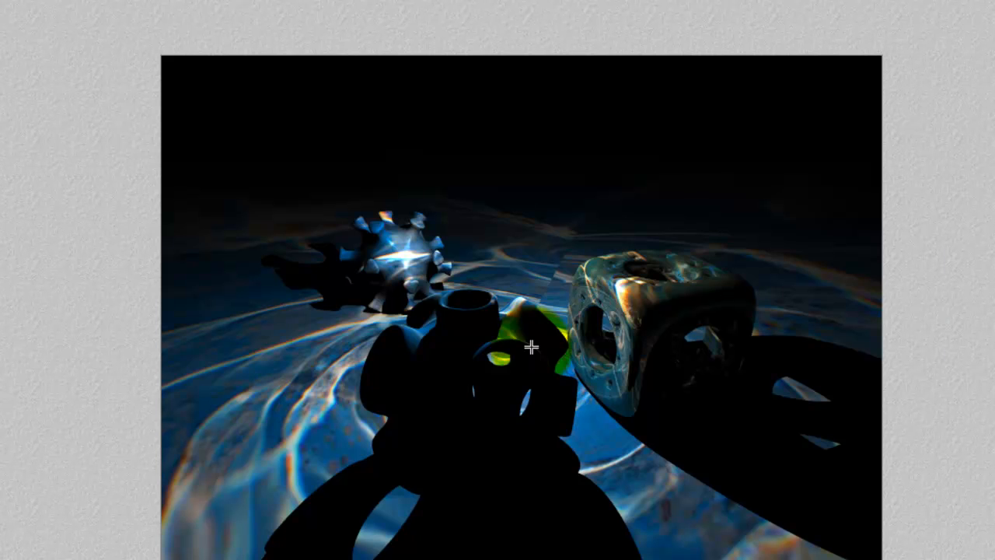
{"action": "key", "text": "Escape"}
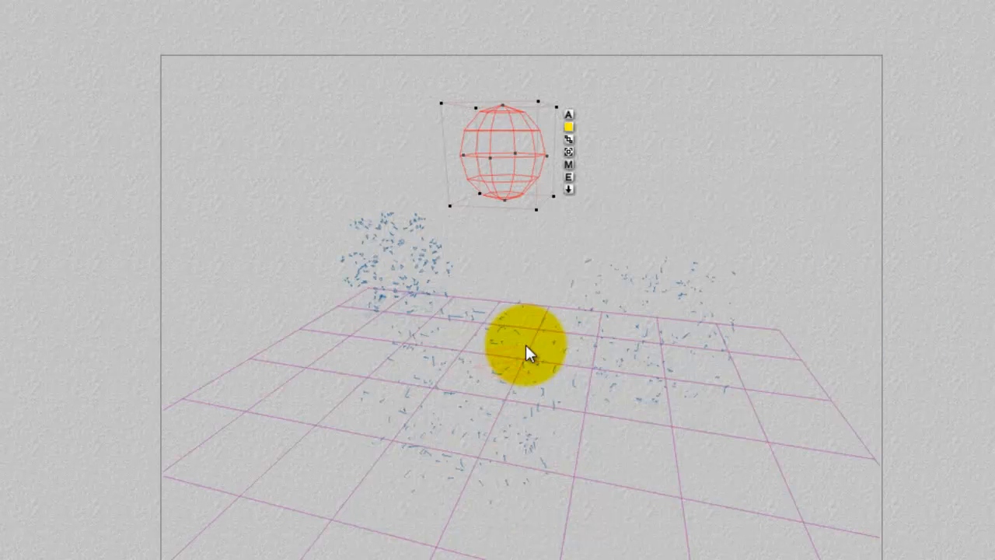
Change the mapping mode of the light gel's Caustics texture to World Top and accept the material.
{"action": "left_click", "coordinate": [567, 165]}
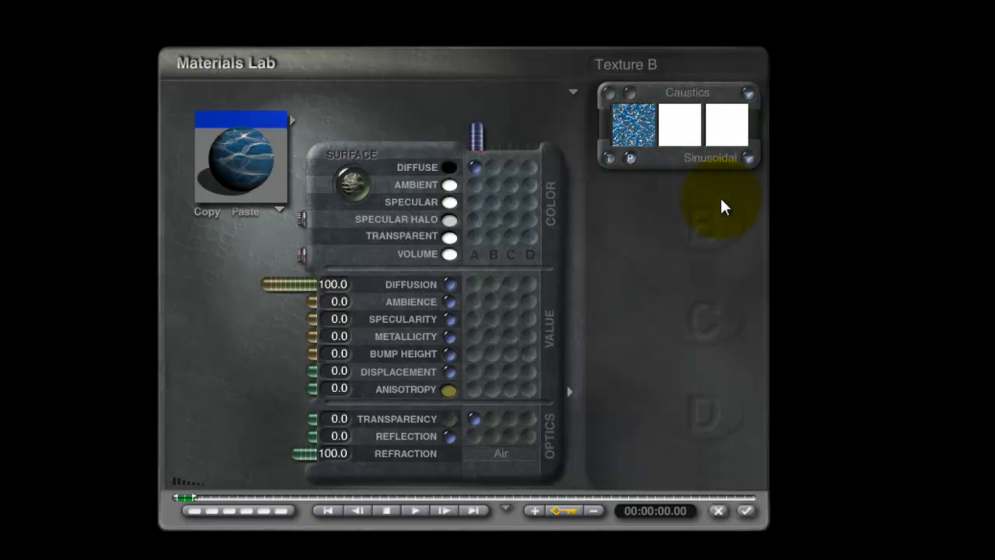
{"action": "left_click", "coordinate": [237, 168]}
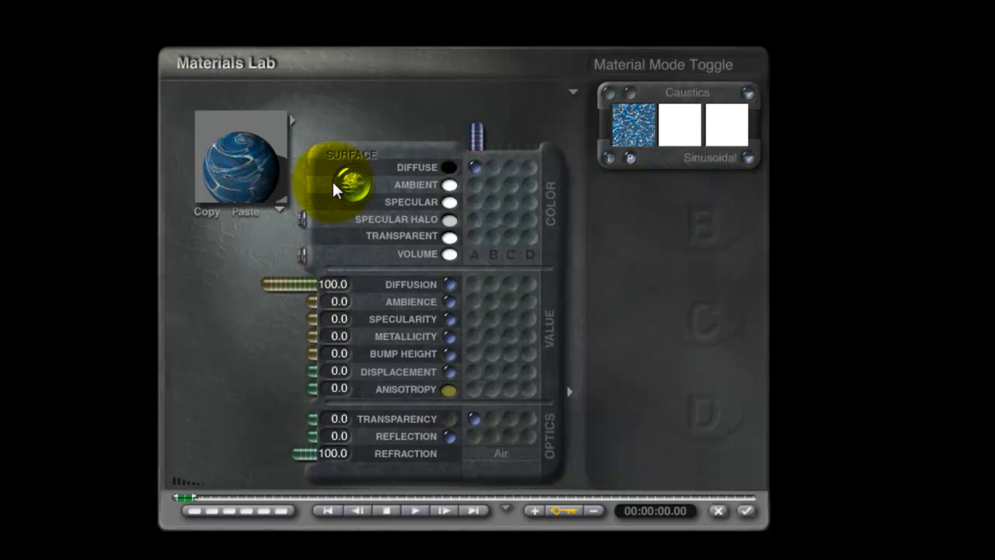
{"action": "left_click", "coordinate": [747, 158]}
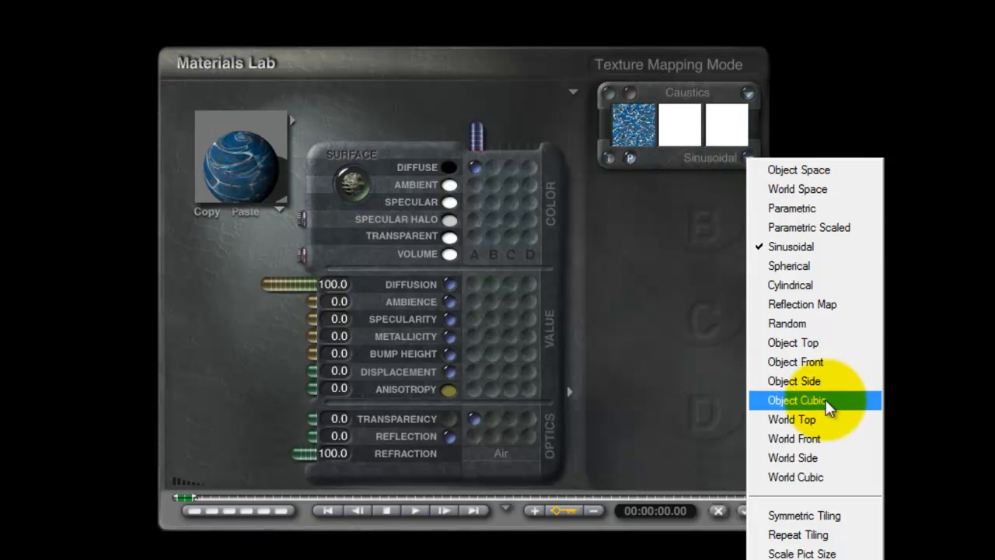
{"action": "left_click", "coordinate": [813, 419]}
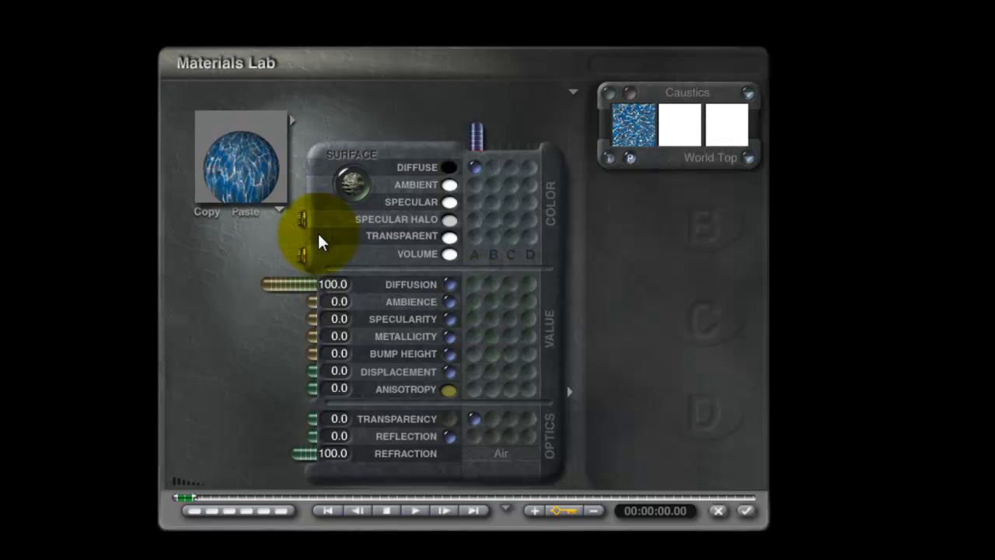
{"action": "left_click", "coordinate": [751, 510]}
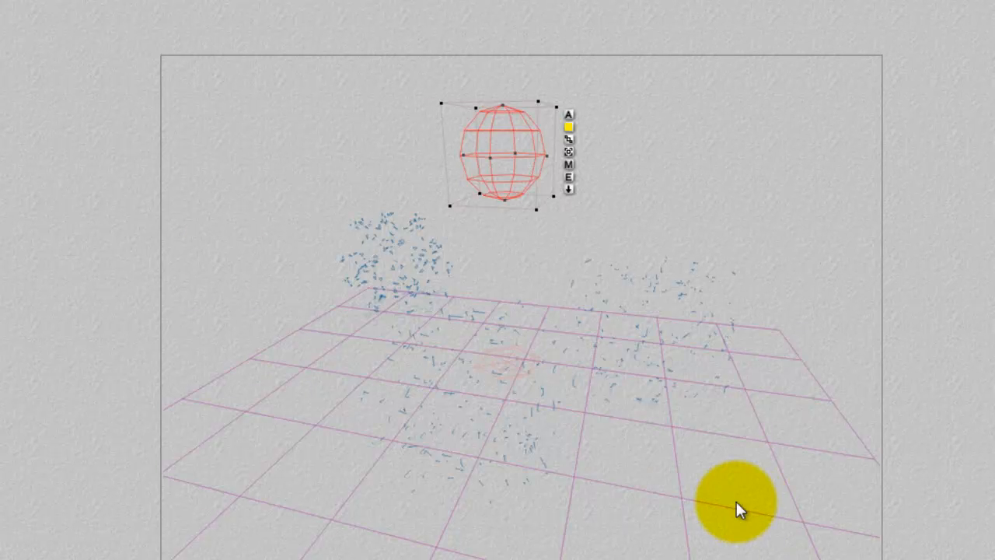
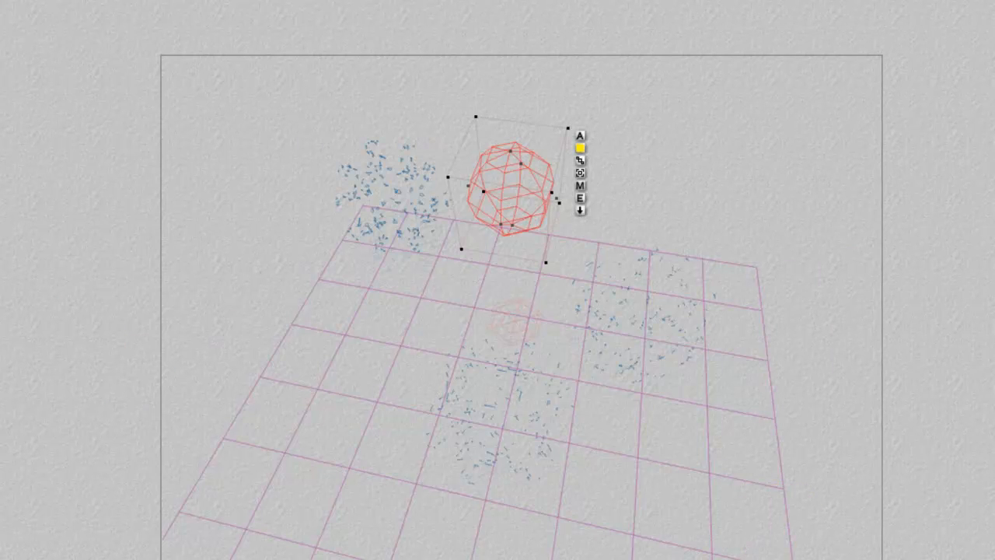
Render the scene to view the gel with its current texture mapping, and return to the wireframe.
{"action": "key", "text": "ctrl+r"}
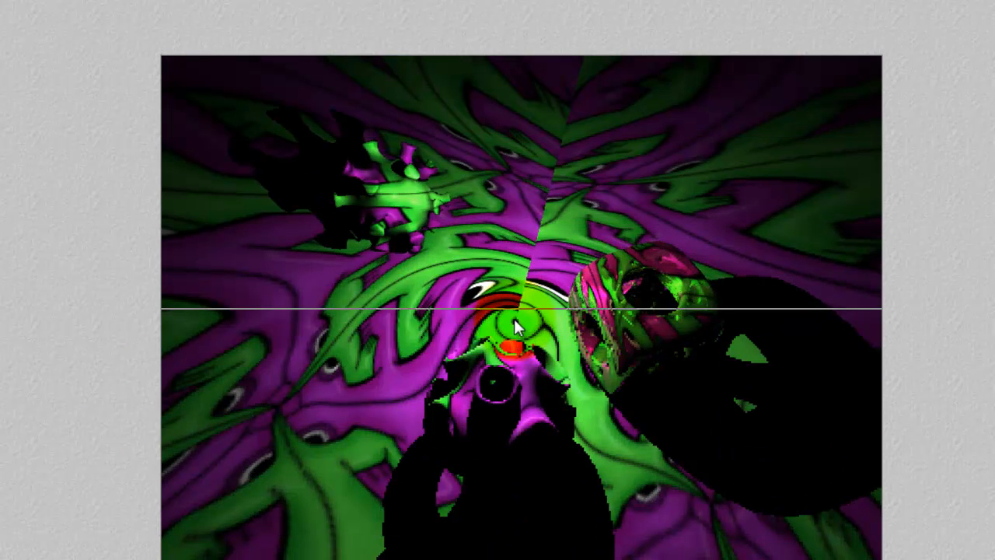
{"action": "key", "text": "Escape"}
{"action": "key", "text": "Escape"}
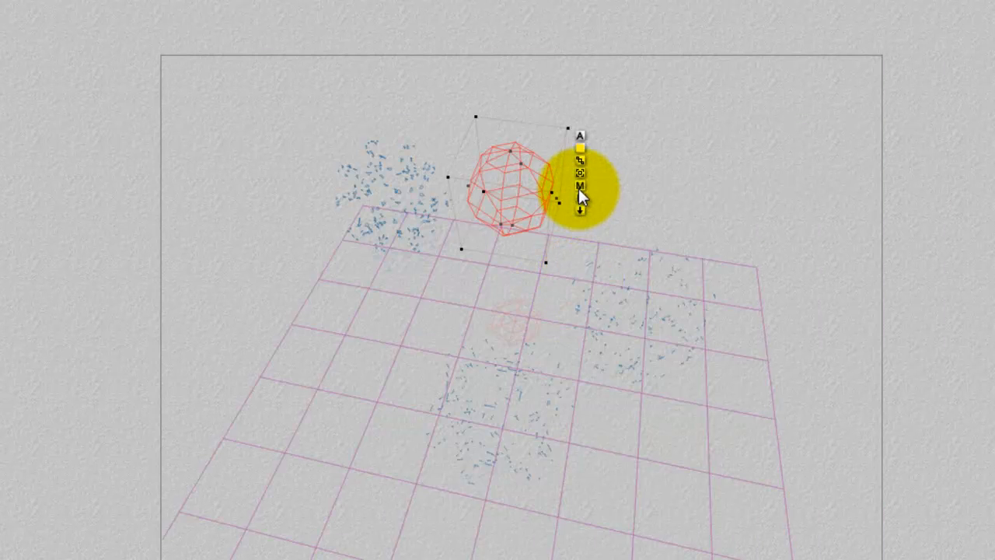
Change the mapping mode of the light gel's texture to Spherical, accept the material and render the scene.
{"action": "left_click", "coordinate": [579, 187]}
{"action": "left_click", "coordinate": [748, 159]}
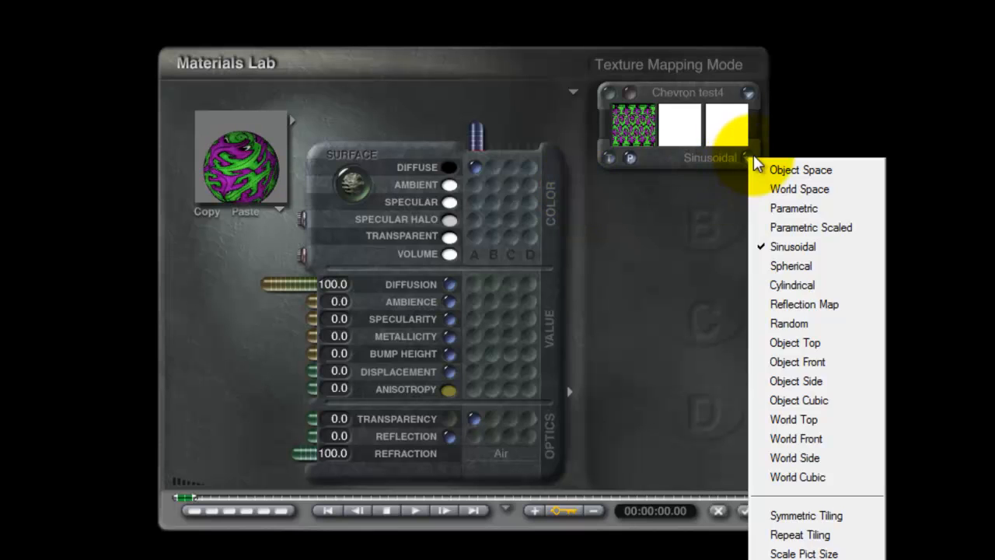
{"action": "left_click", "coordinate": [798, 266]}
{"action": "left_click", "coordinate": [750, 519]}
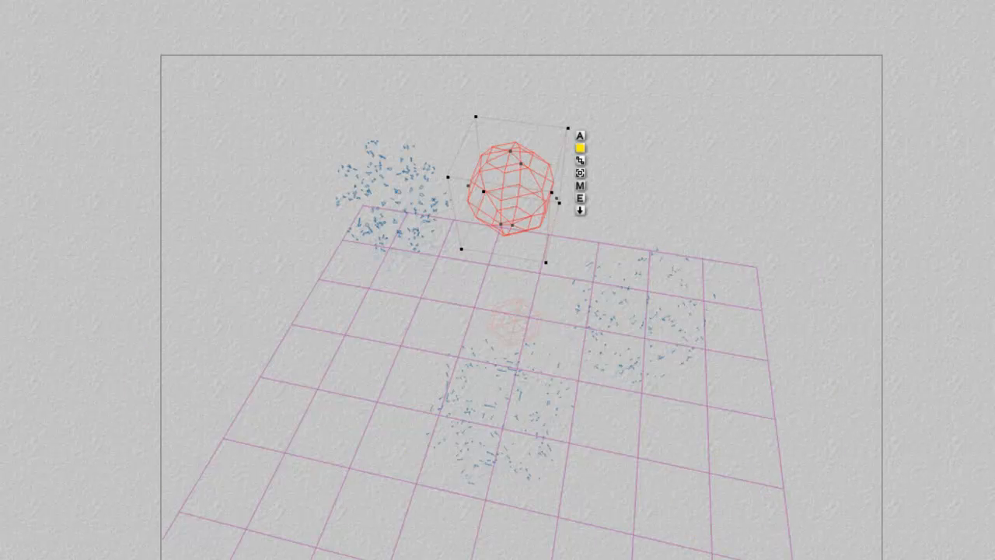
{"action": "left_click", "coordinate": [200, 427]}
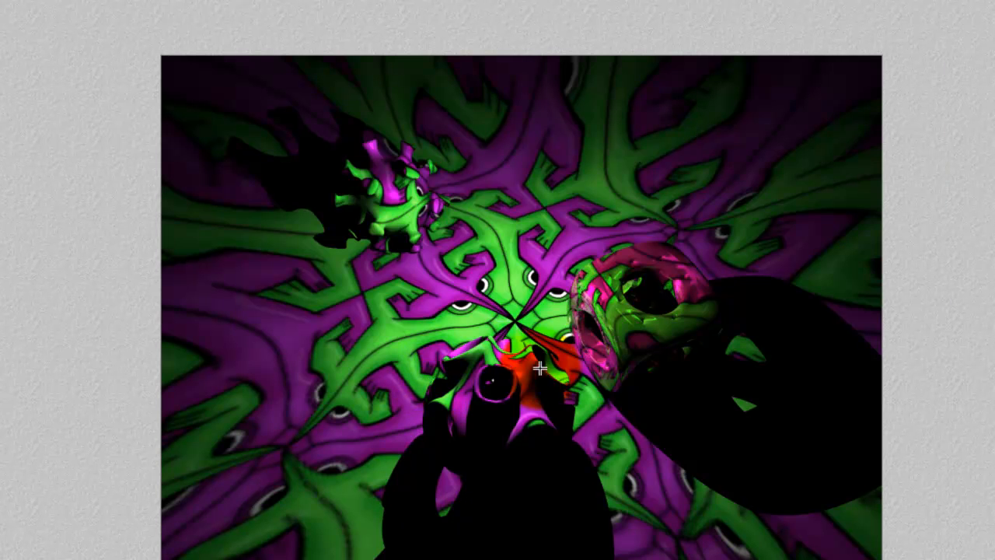
{"action": "left_click", "coordinate": [467, 465]}
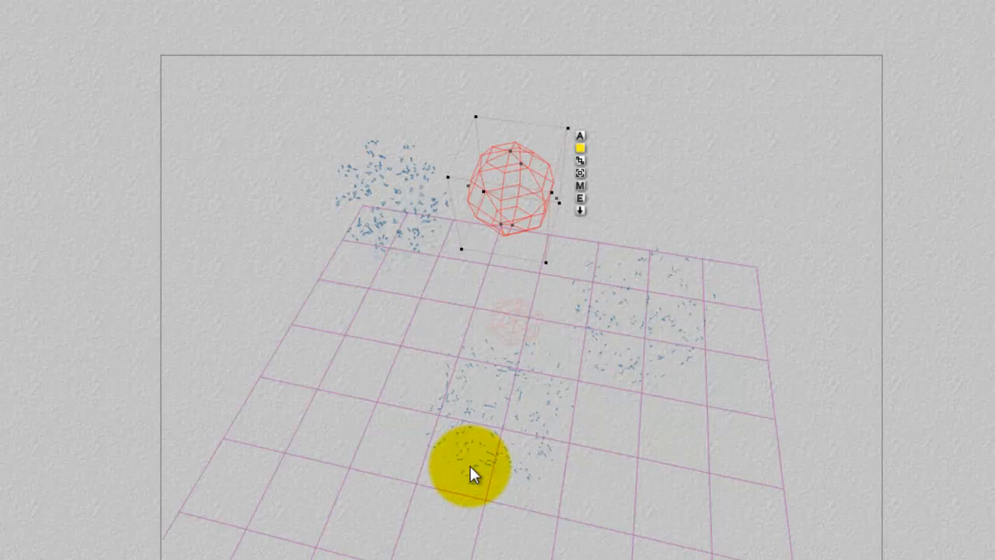
Open the radial light's settings and look at the gel's procedural material without changing it.
{"action": "left_click", "coordinate": [578, 198]}
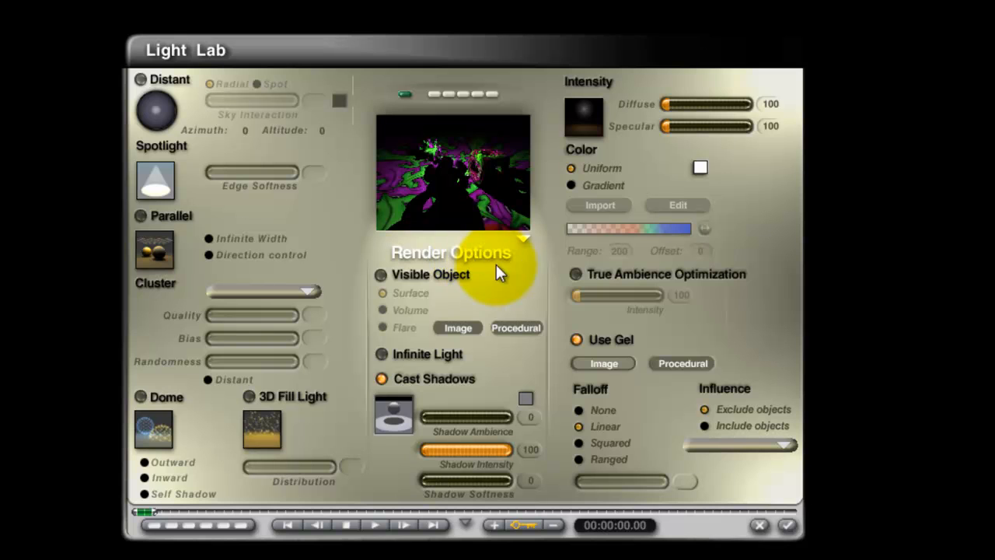
{"action": "left_click", "coordinate": [692, 366]}
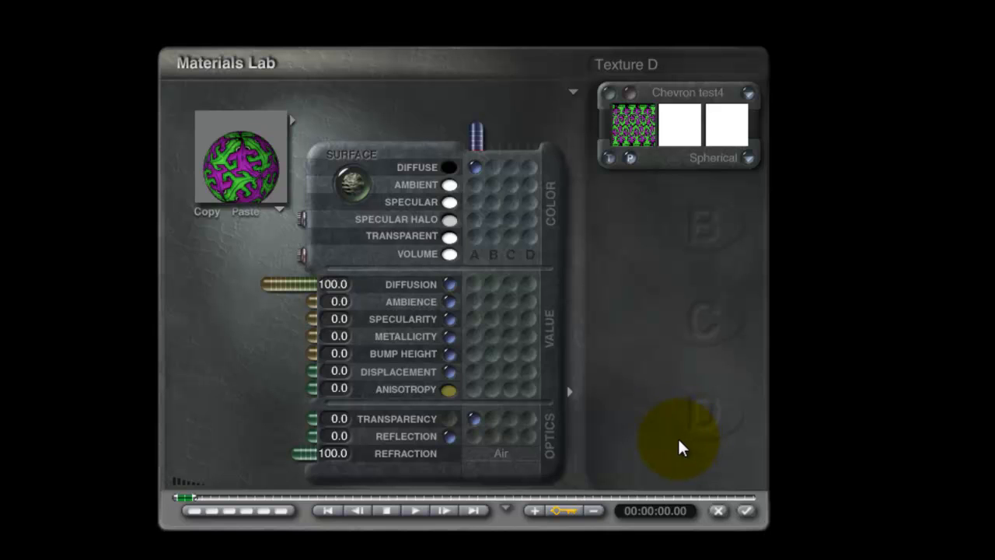
{"action": "left_click", "coordinate": [717, 510]}
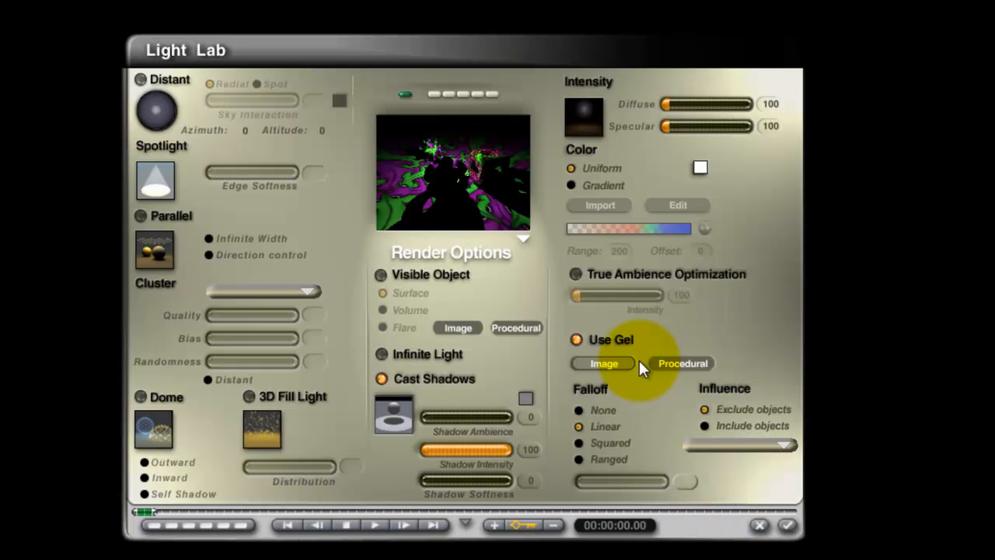
Open the material library for the light's procedural gel and switch to the Pro Materials collection.
{"action": "left_click", "coordinate": [692, 364]}
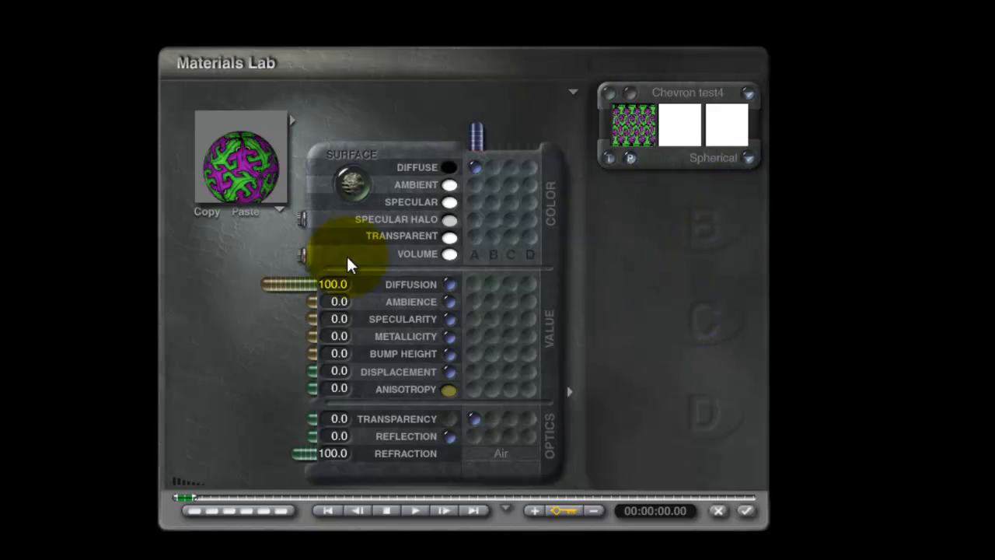
{"action": "left_click", "coordinate": [291, 118]}
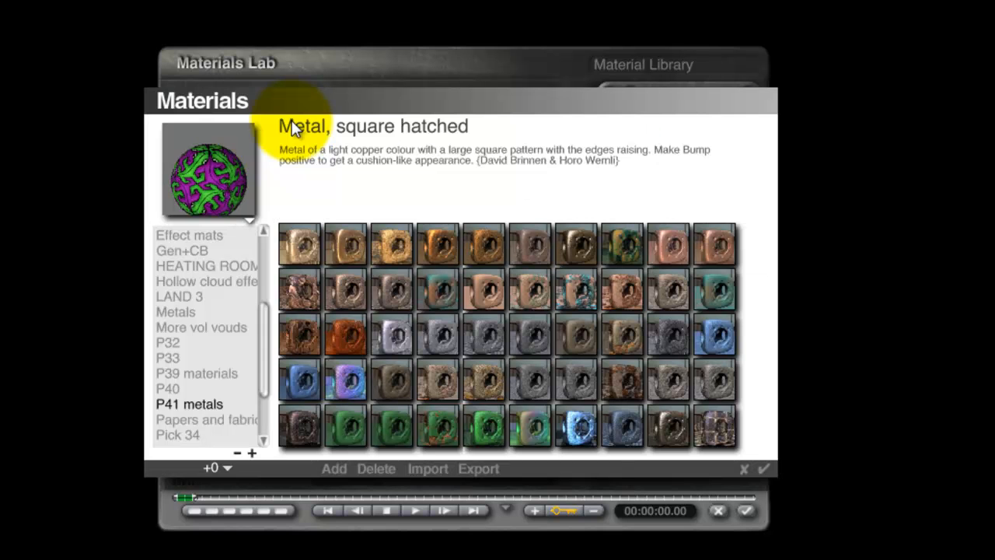
{"action": "left_click", "coordinate": [230, 467]}
{"action": "left_click", "coordinate": [272, 556]}
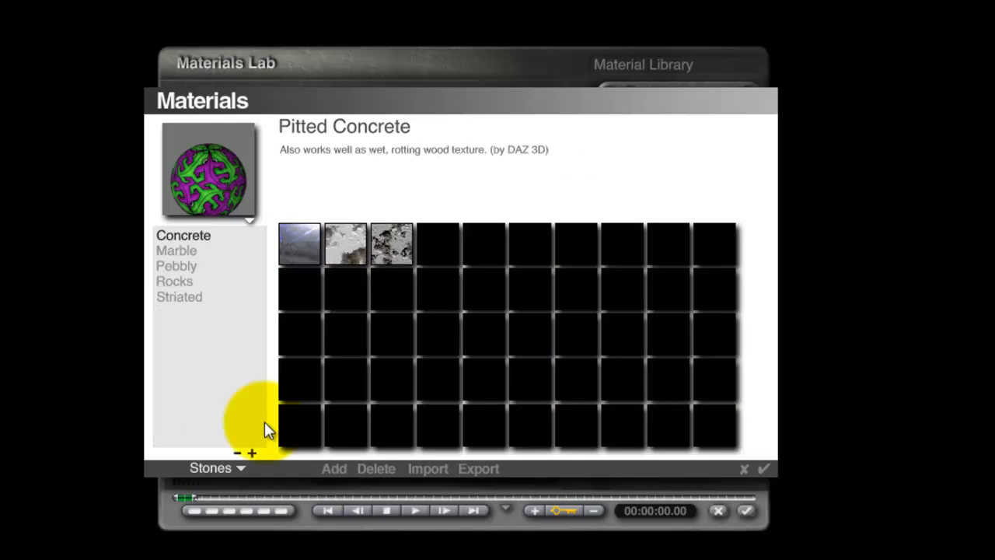
{"action": "left_click", "coordinate": [238, 470]}
{"action": "left_click", "coordinate": [279, 557]}
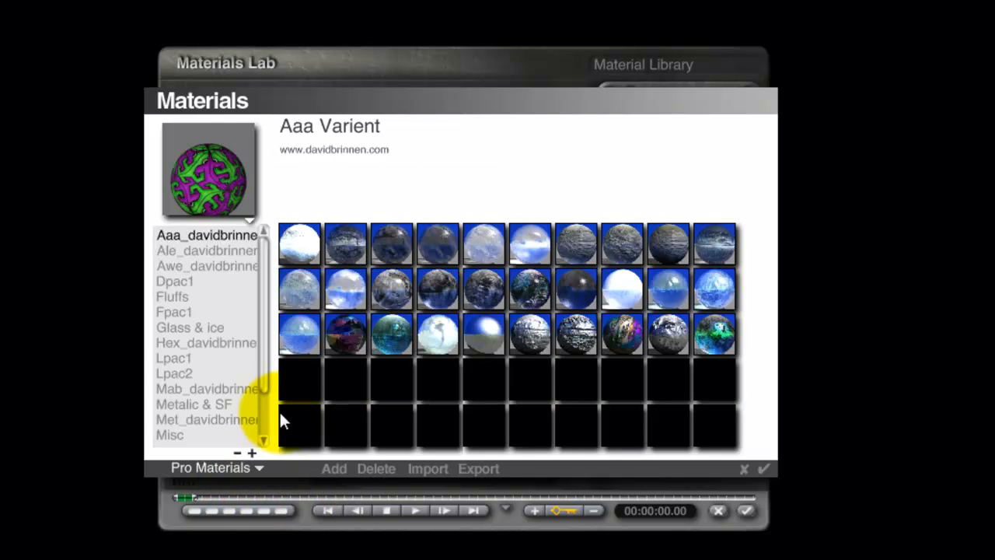
{"action": "left_click_drag", "start_coordinate": [262, 323], "coordinate": [265, 373]}
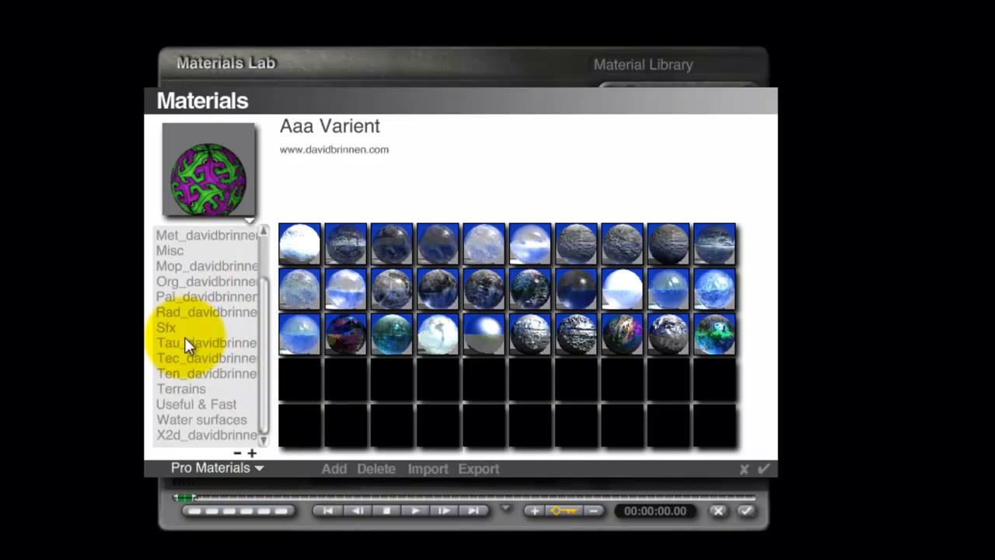
Choose The Sun material from the Sfx category and accept it as the light's procedural gel.
{"action": "left_click", "coordinate": [185, 334]}
{"action": "left_click", "coordinate": [189, 344]}
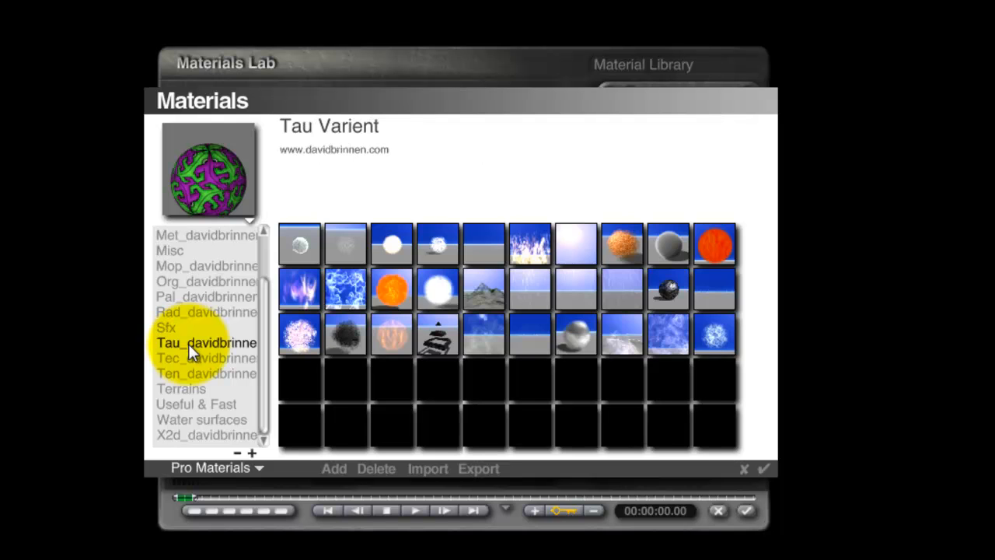
{"action": "left_click", "coordinate": [171, 328]}
{"action": "left_click", "coordinate": [373, 296]}
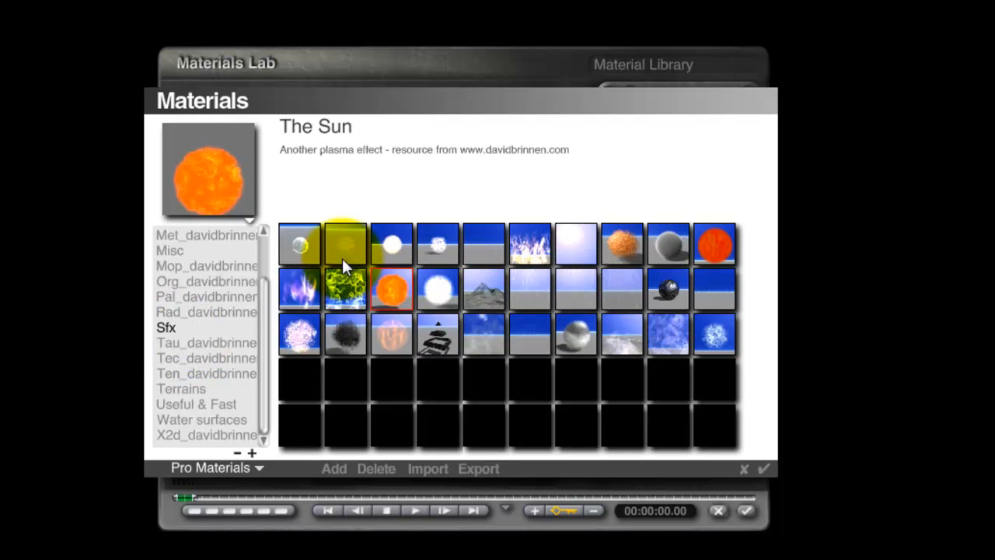
{"action": "left_click", "coordinate": [763, 468]}
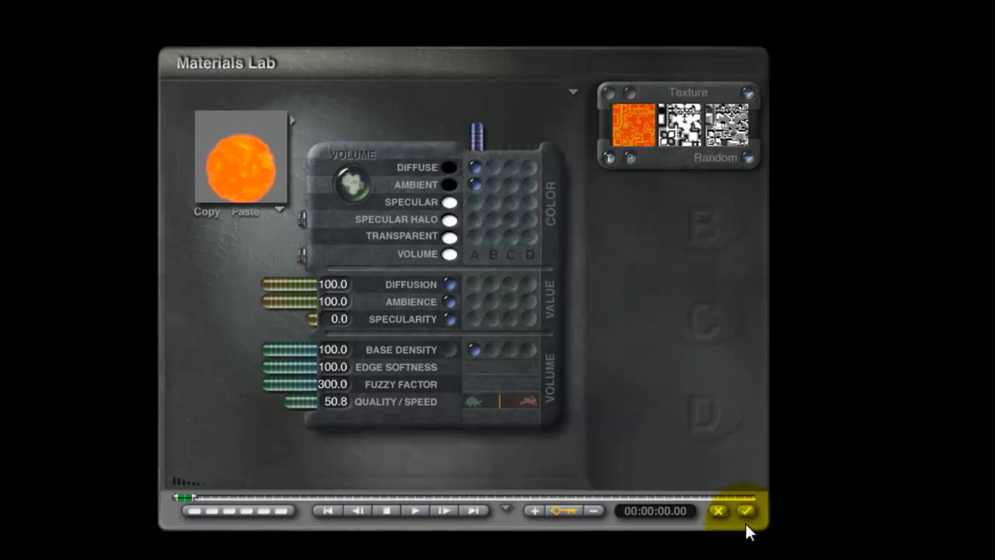
{"action": "left_click", "coordinate": [747, 513]}
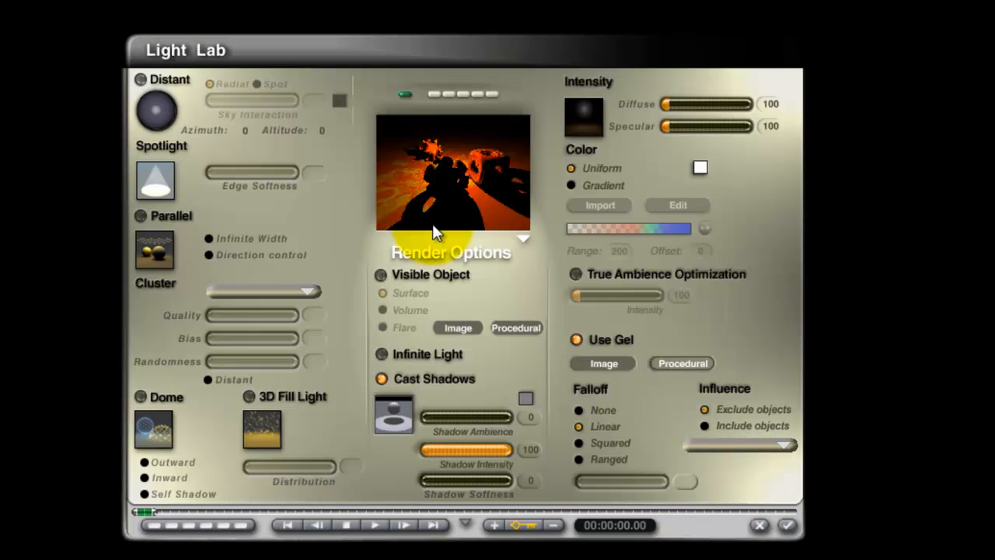
Accept the radial light's settings, start a render of the scene and return to the wireframe.
{"action": "left_click", "coordinate": [787, 525]}
{"action": "key", "text": "ctrl+r"}
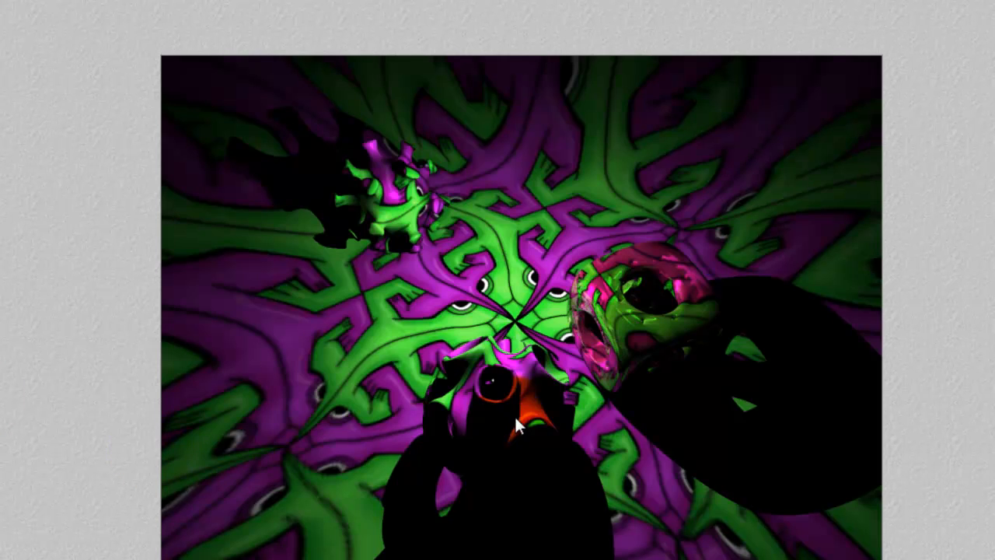
{"action": "left_click", "coordinate": [574, 319]}
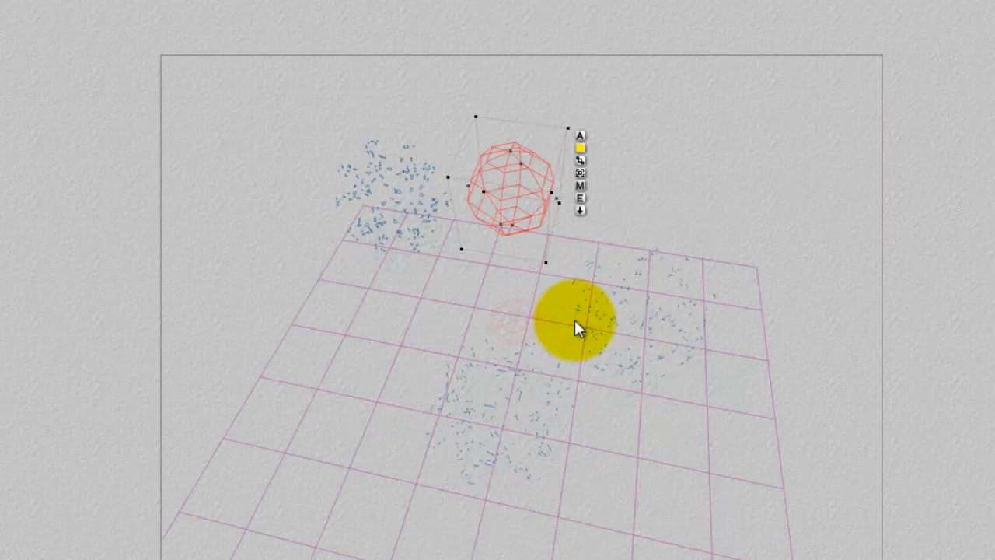
Check the radial light's material and its procedural gel material in the Materials Lab without changing any setting.
{"action": "left_click", "coordinate": [579, 187]}
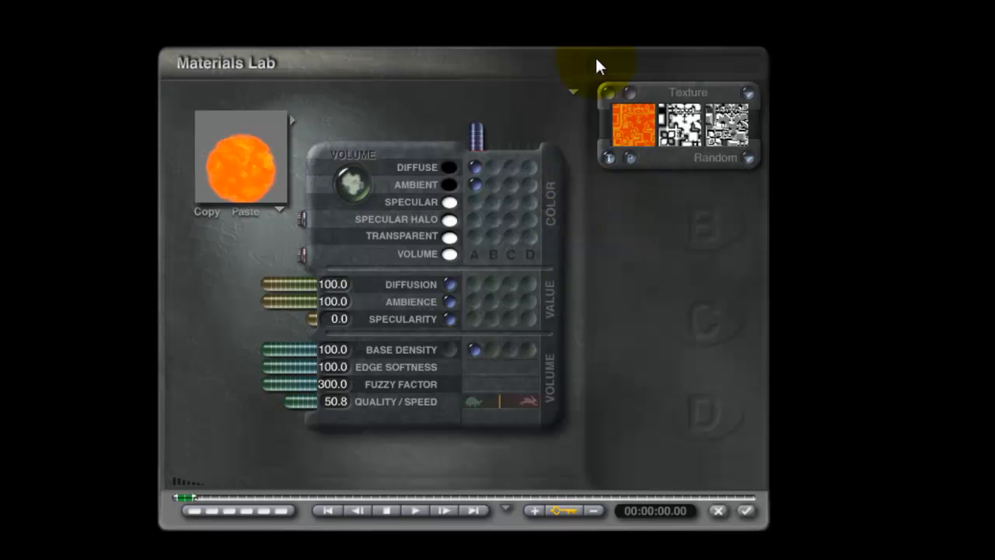
{"action": "left_click", "coordinate": [748, 511]}
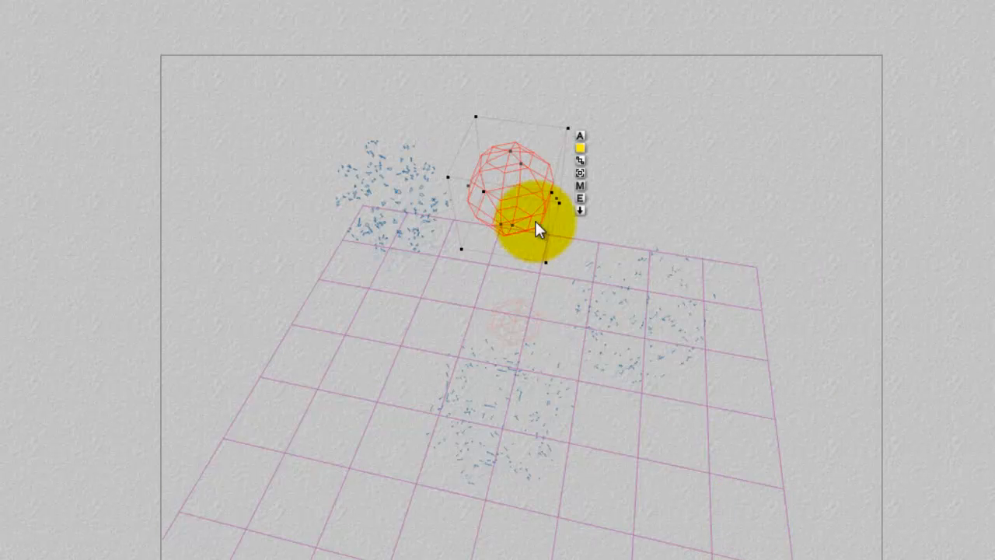
{"action": "left_click", "coordinate": [580, 198]}
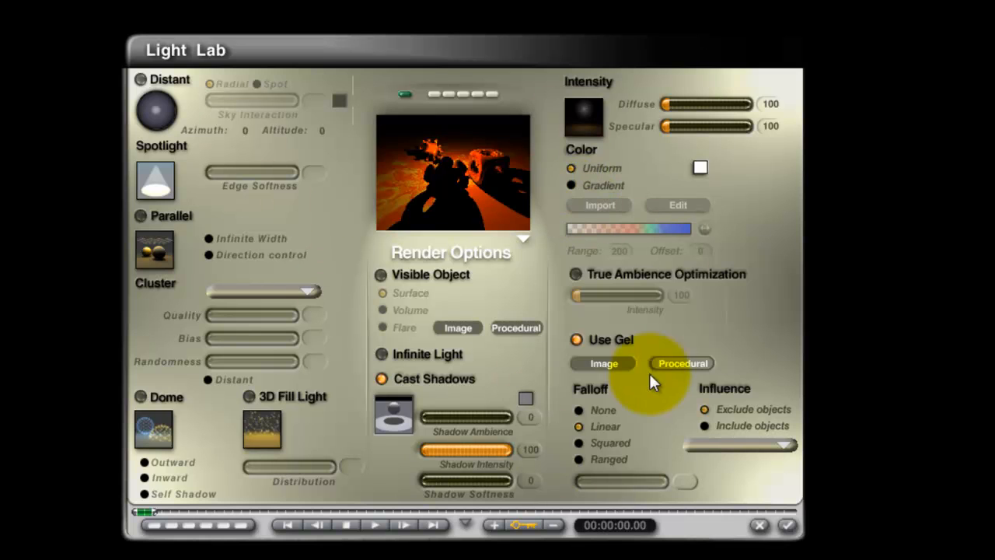
{"action": "left_click", "coordinate": [667, 363]}
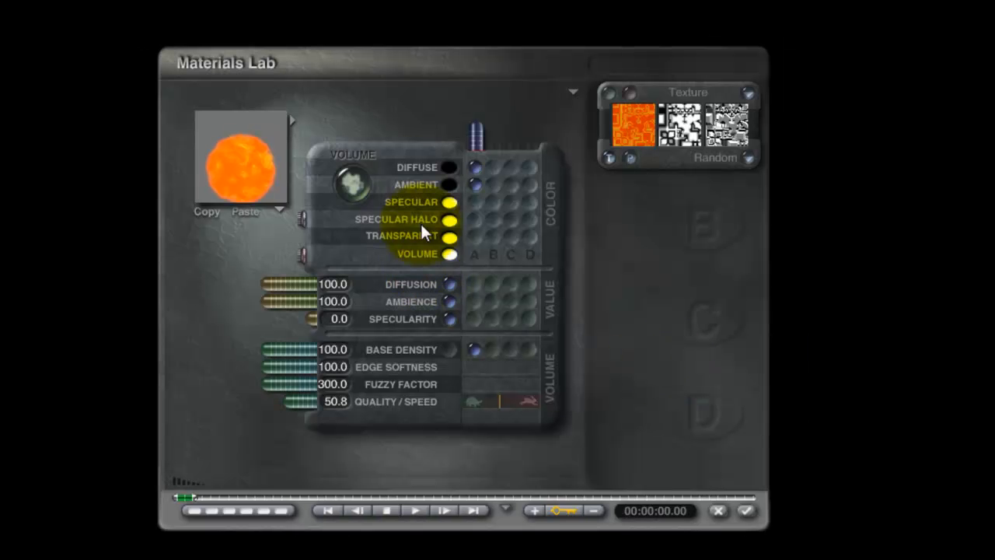
{"action": "left_click", "coordinate": [718, 511]}
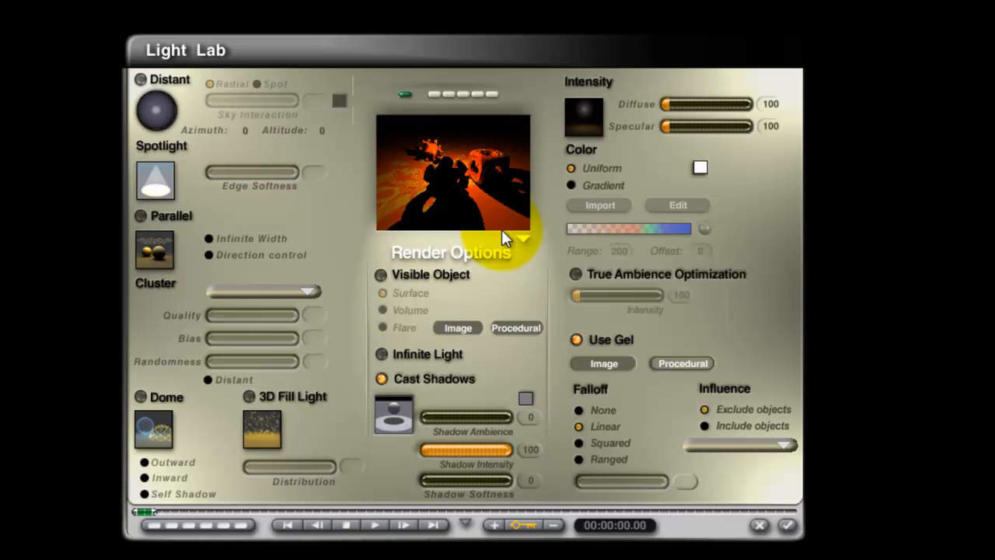
Turn off the radial light's gel and adjust the view of the light preview.
{"action": "left_click", "coordinate": [576, 340]}
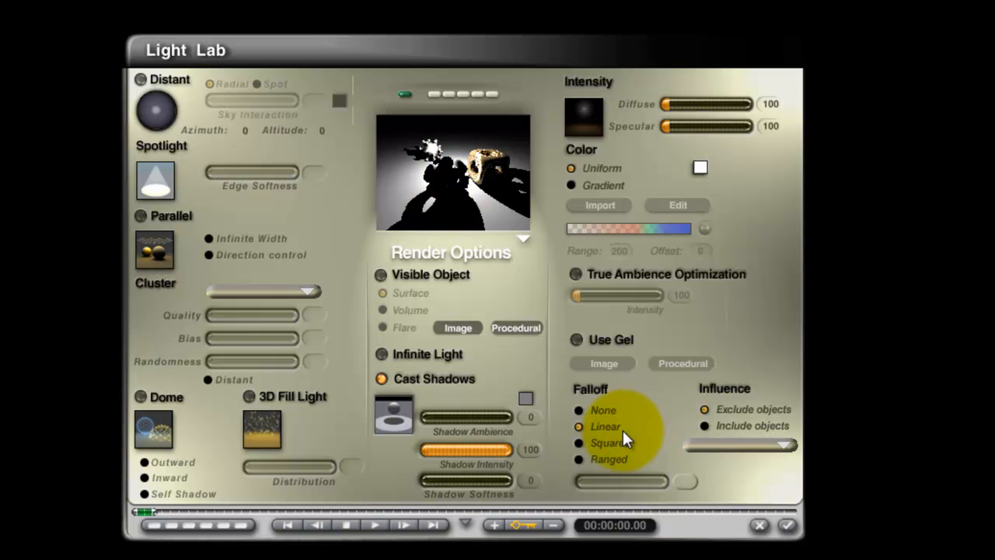
{"action": "left_click_drag", "start_coordinate": [473, 207], "coordinate": [478, 205]}
{"action": "mouse_move", "coordinate": [479, 205]}
{"action": "left_mouse_down"}
{"action": "mouse_move", "coordinate": [488, 206]}
{"action": "mouse_move", "coordinate": [473, 186]}
{"action": "left_mouse_up"}
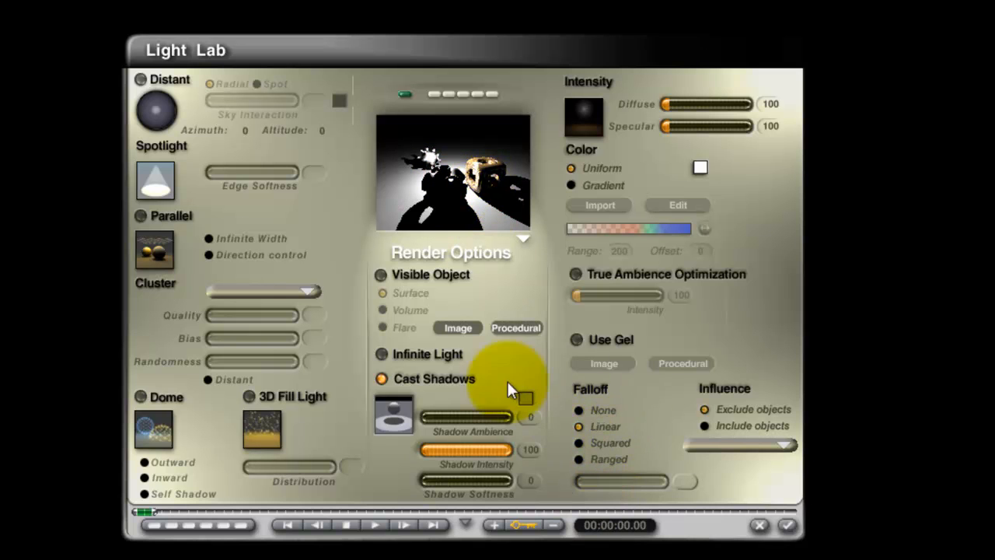
Try the None falloff on the radial light in the preview and return the falloff to Linear.
{"action": "left_click", "coordinate": [583, 410]}
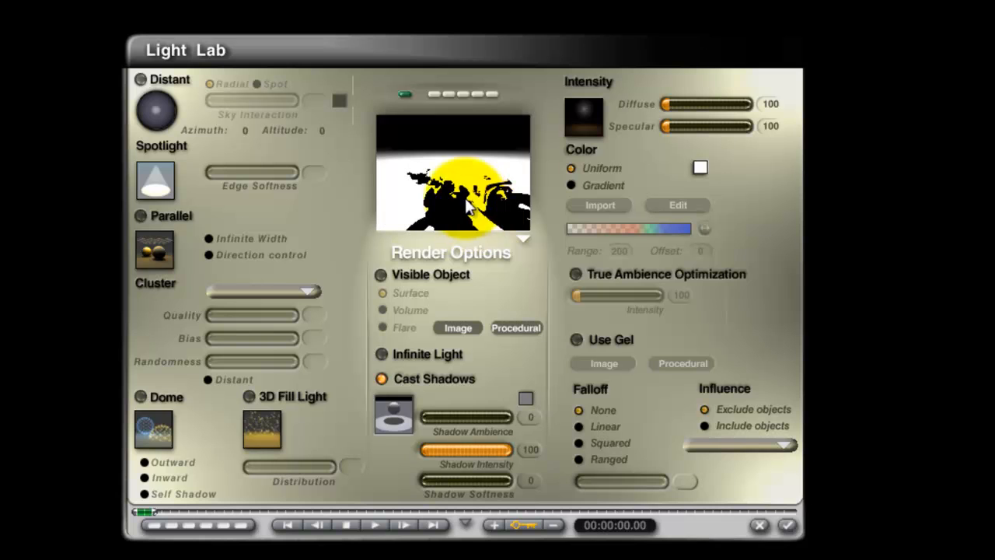
{"action": "left_click_drag", "start_coordinate": [458, 199], "coordinate": [465, 206]}
{"action": "left_click", "coordinate": [582, 426]}
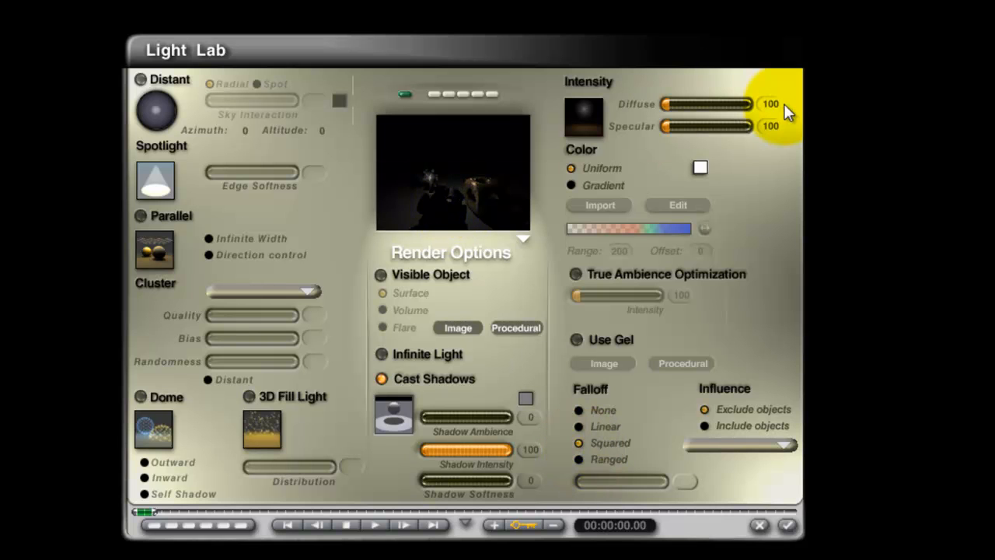
Apply Squared falloff to the radial light, accept the settings and render the scene.
{"action": "left_click", "coordinate": [788, 525]}
{"action": "left_click", "coordinate": [3, 362]}
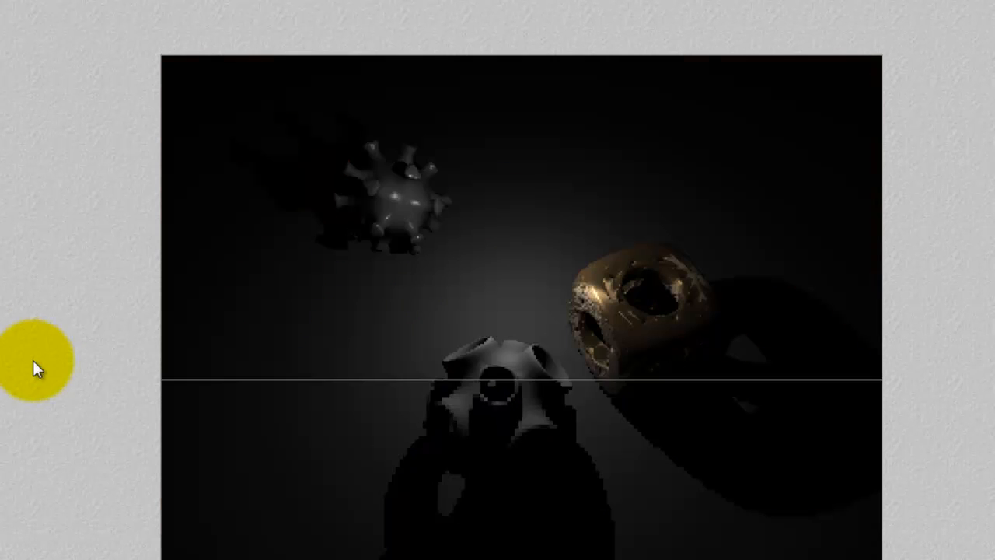
{"action": "left_click", "coordinate": [384, 301]}
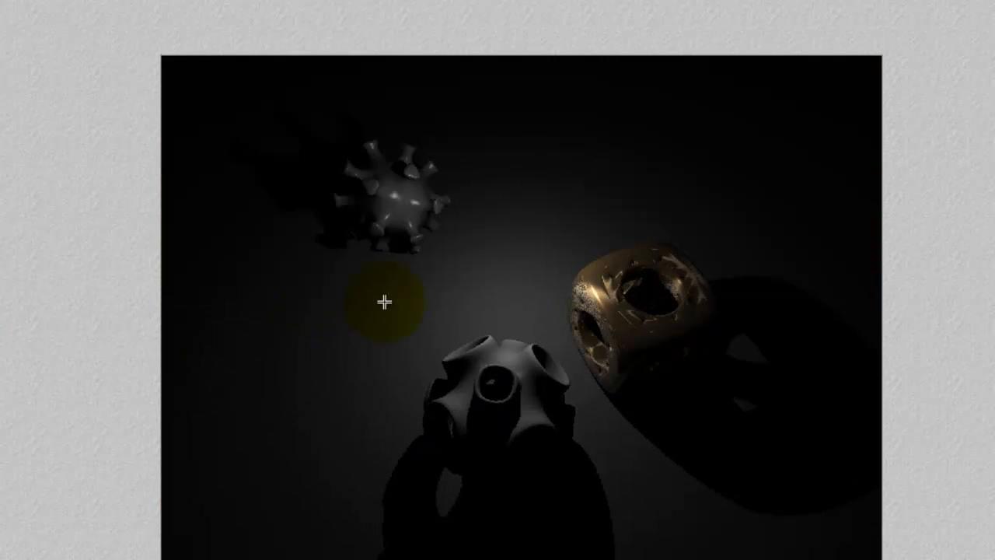
{"action": "left_click", "coordinate": [431, 323]}
Try the Ranged falloff on the radial light and set its range to 50.
{"action": "left_click", "coordinate": [582, 196]}
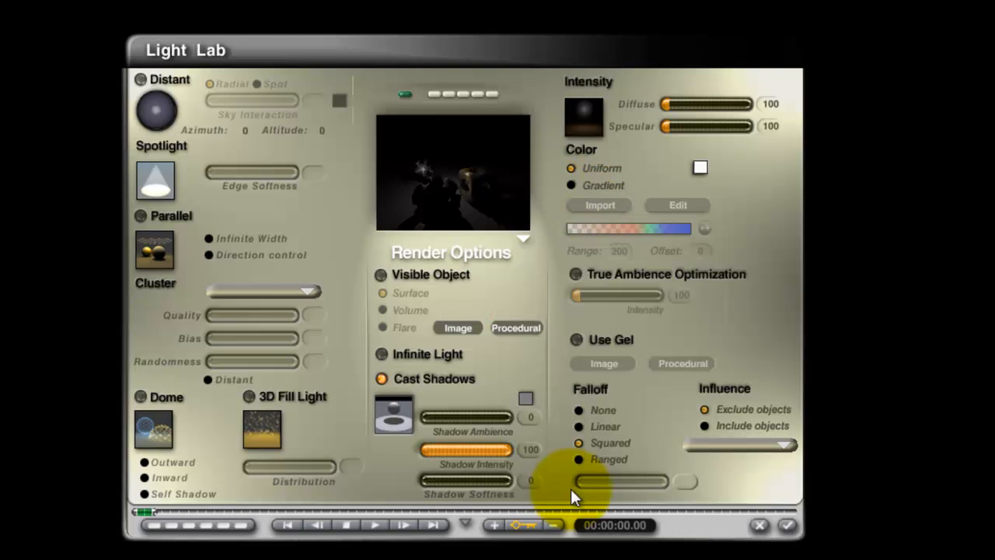
{"action": "left_click", "coordinate": [579, 458]}
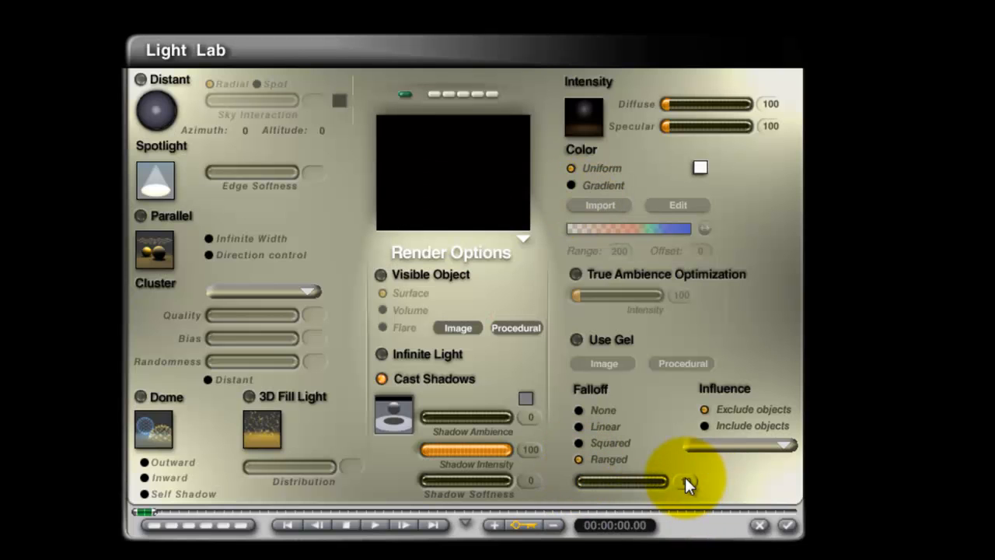
{"action": "left_click_drag", "start_coordinate": [685, 480], "coordinate": [587, 484]}
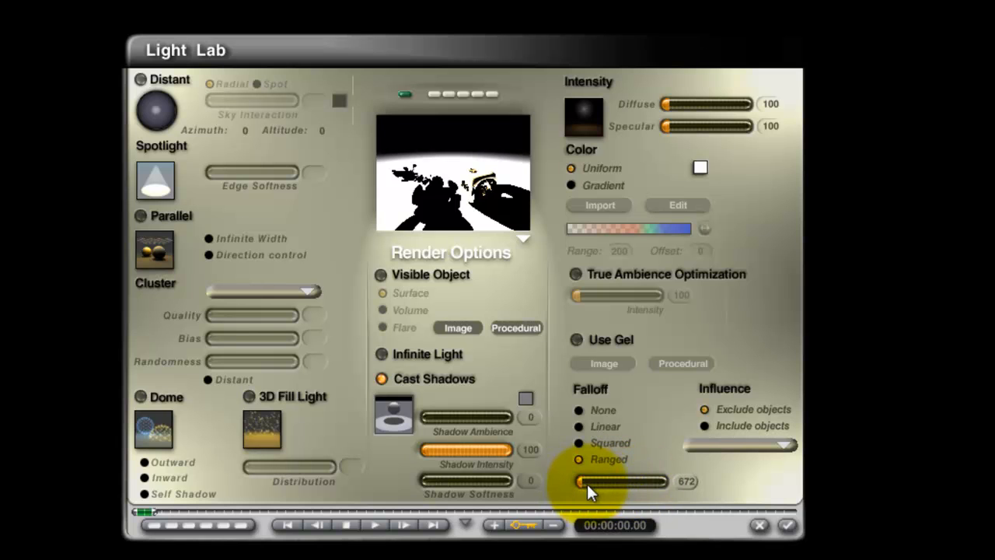
{"action": "left_click", "coordinate": [684, 481]}
{"action": "type", "text": "5"}
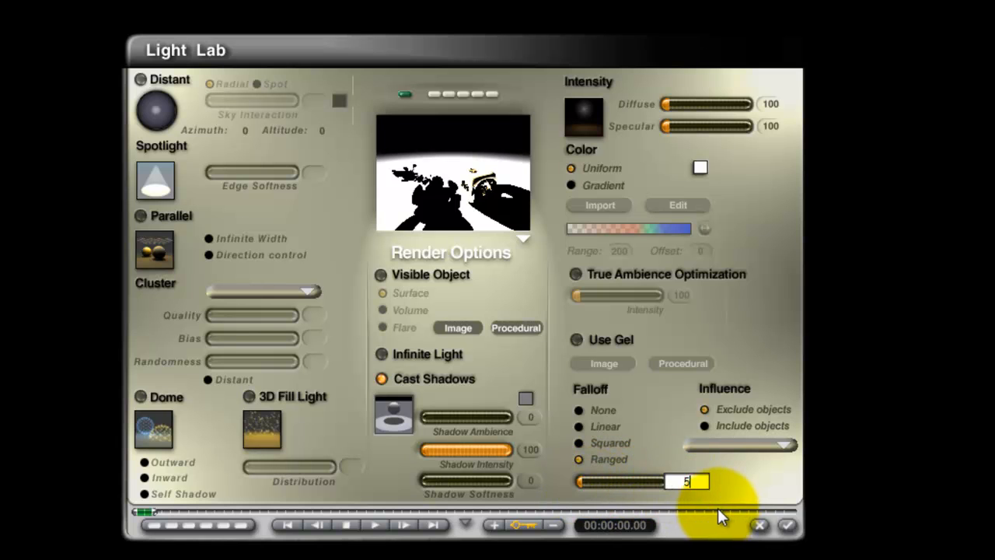
{"action": "type", "text": "0"}
{"action": "key", "text": "Return"}
Change the radial light's falloff range to 70 and accept the light settings.
{"action": "left_click", "coordinate": [687, 483]}
{"action": "type", "text": "7"}
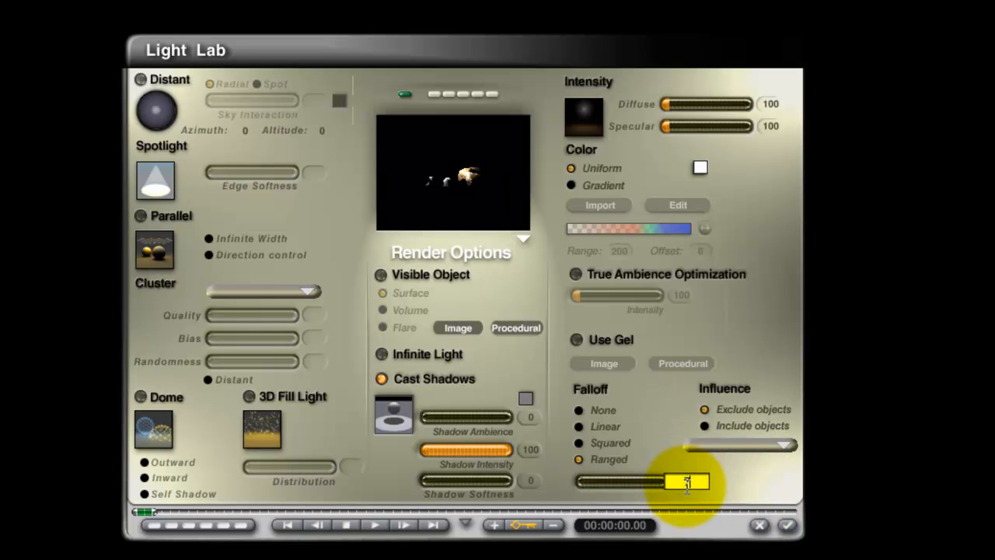
{"action": "type", "text": "0"}
{"action": "key", "text": "Return"}
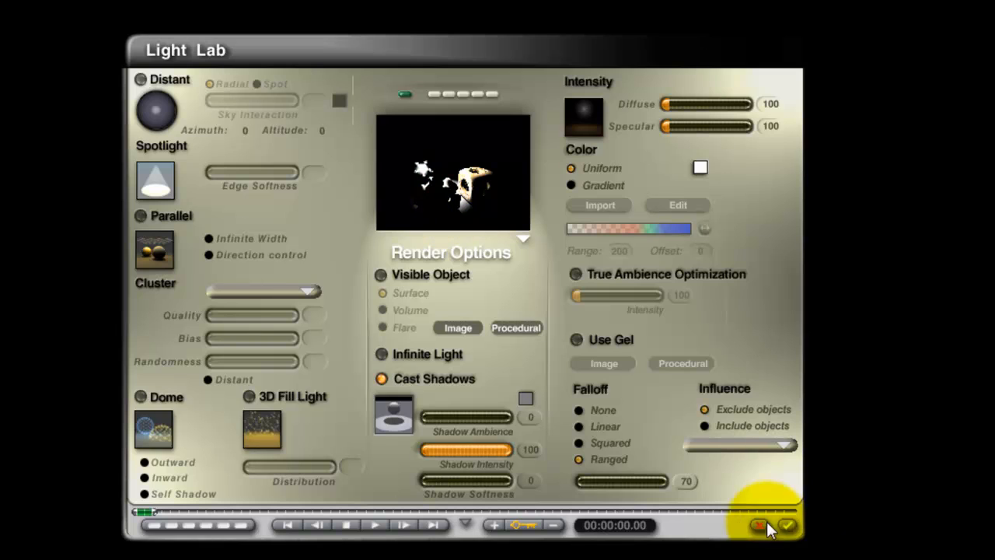
{"action": "left_click", "coordinate": [788, 526]}
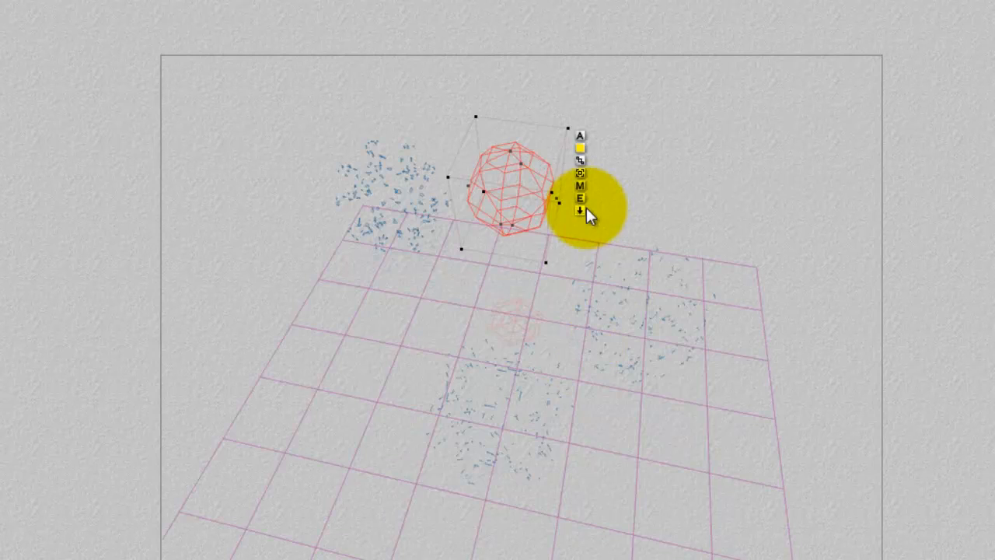
Return the radial light's falloff to Linear and exclude the Noggin object from its influence.
{"action": "left_click", "coordinate": [587, 207]}
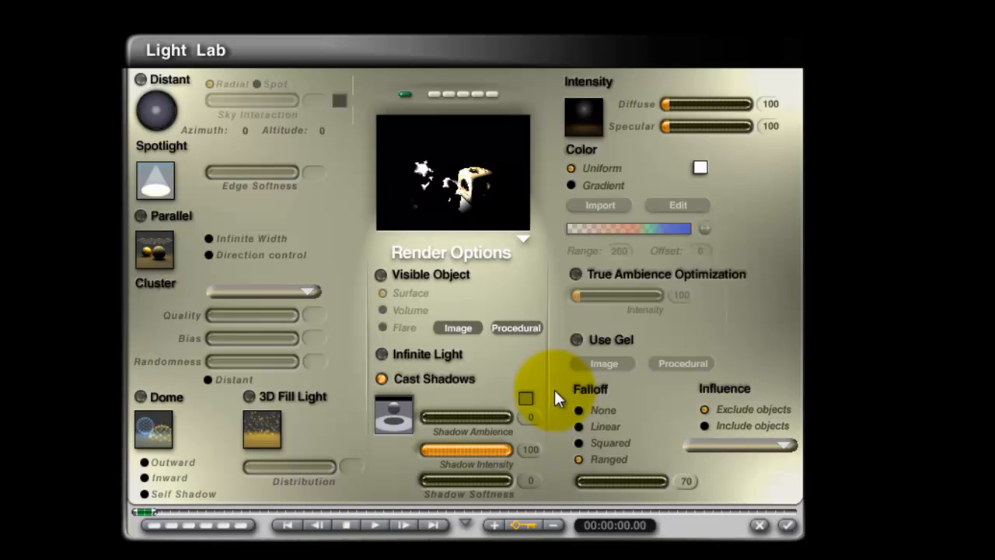
{"action": "left_click", "coordinate": [578, 426]}
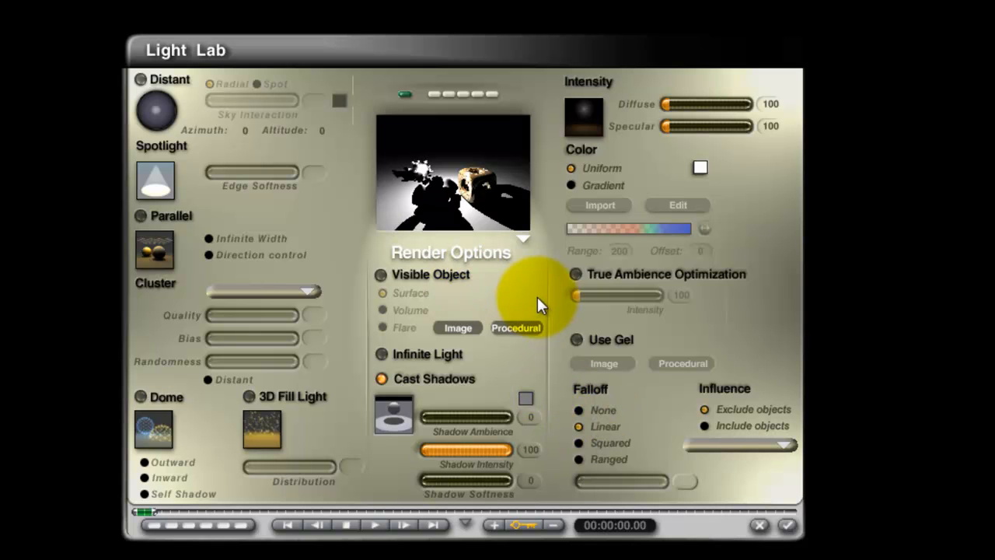
{"action": "left_click", "coordinate": [705, 410]}
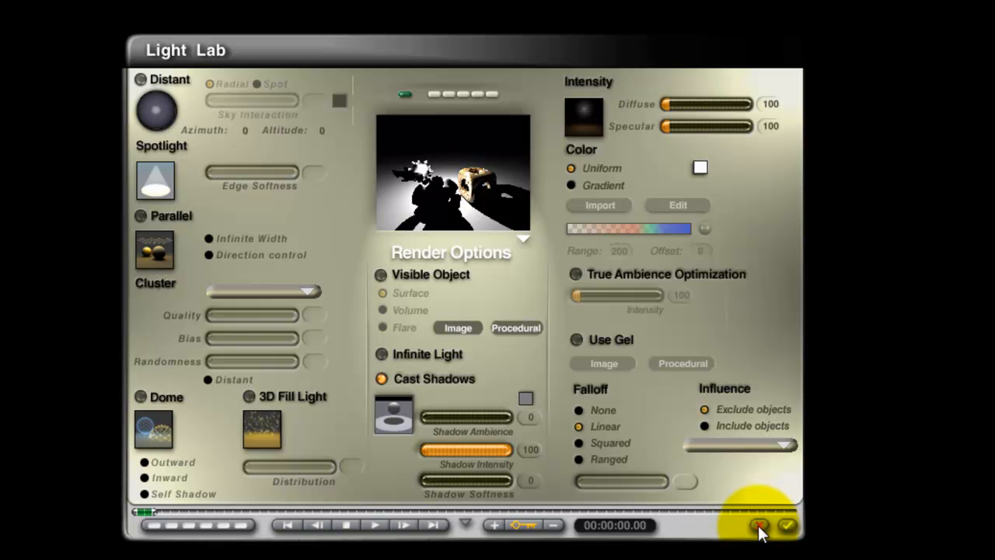
{"action": "left_click", "coordinate": [787, 445]}
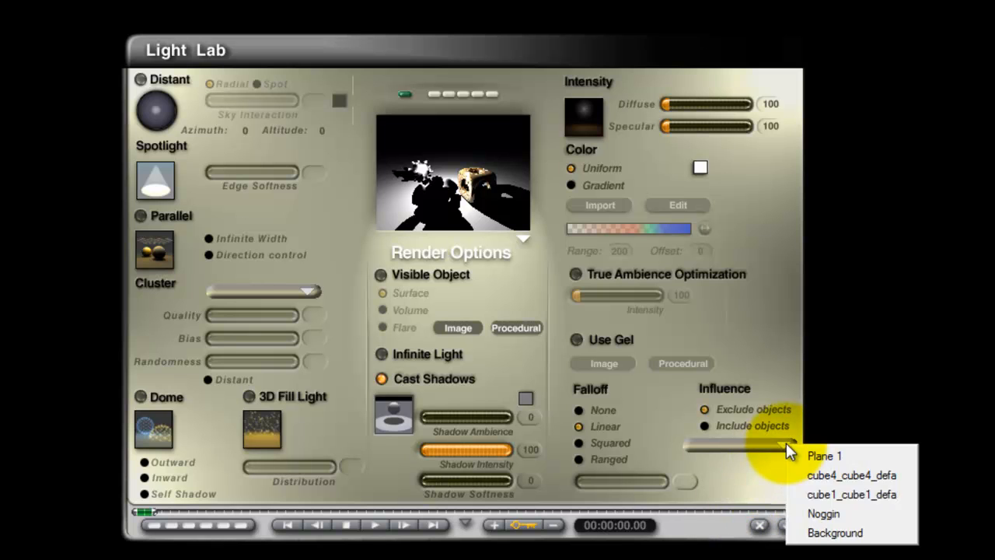
{"action": "left_click", "coordinate": [855, 514]}
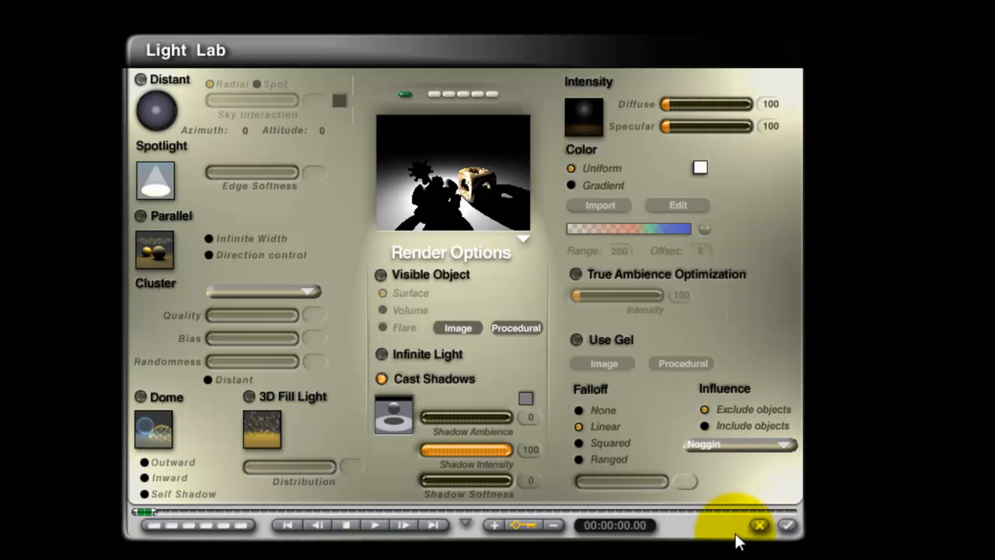
Accept the light settings and render the scene with Noggin excluded from the radial light.
{"action": "left_click", "coordinate": [788, 525]}
{"action": "key", "text": "ctrl+r"}
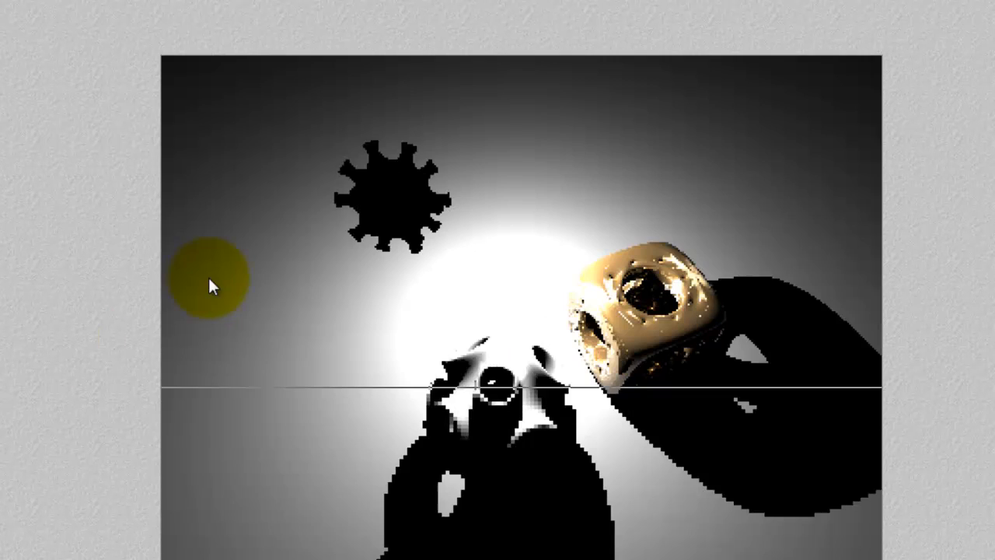
{"action": "left_click", "coordinate": [300, 234]}
{"action": "key", "text": "Escape"}
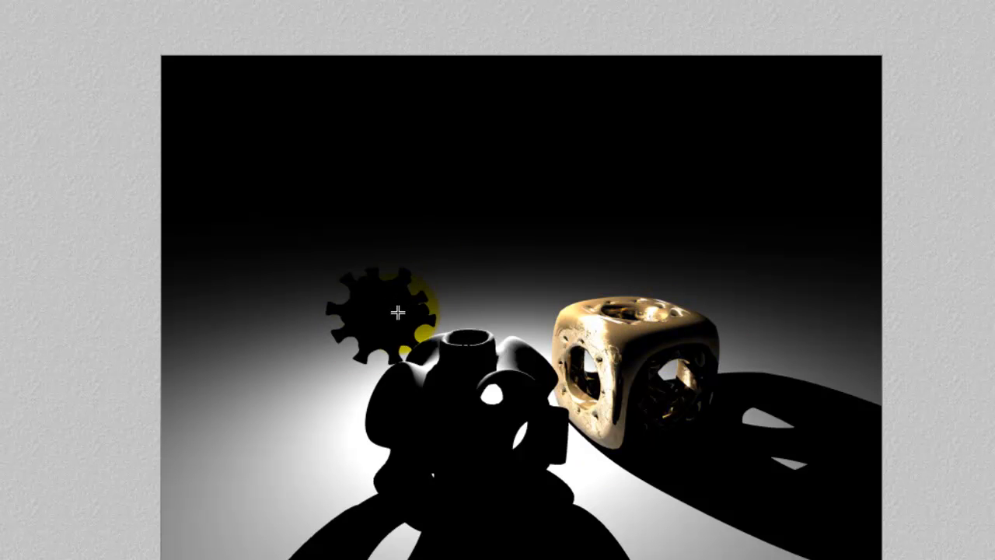
Duplicate the radial light in the wireframe scene and move the copy up and to the right of the original.
{"action": "key", "text": "Escape"}
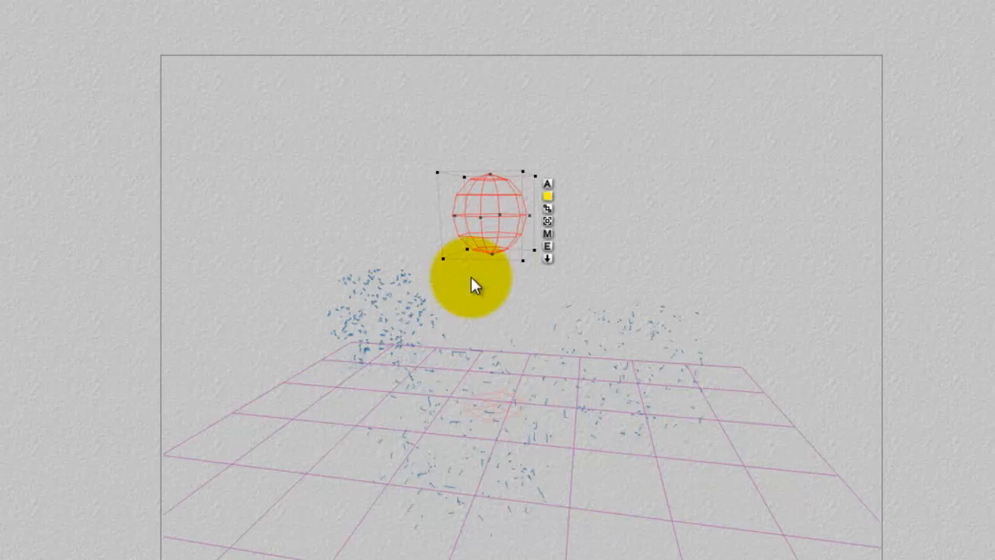
{"action": "key", "text": "ctrl+c"}
{"action": "key", "text": "ctrl+v"}
{"action": "left_click_drag", "start_coordinate": [500, 242], "coordinate": [607, 187]}
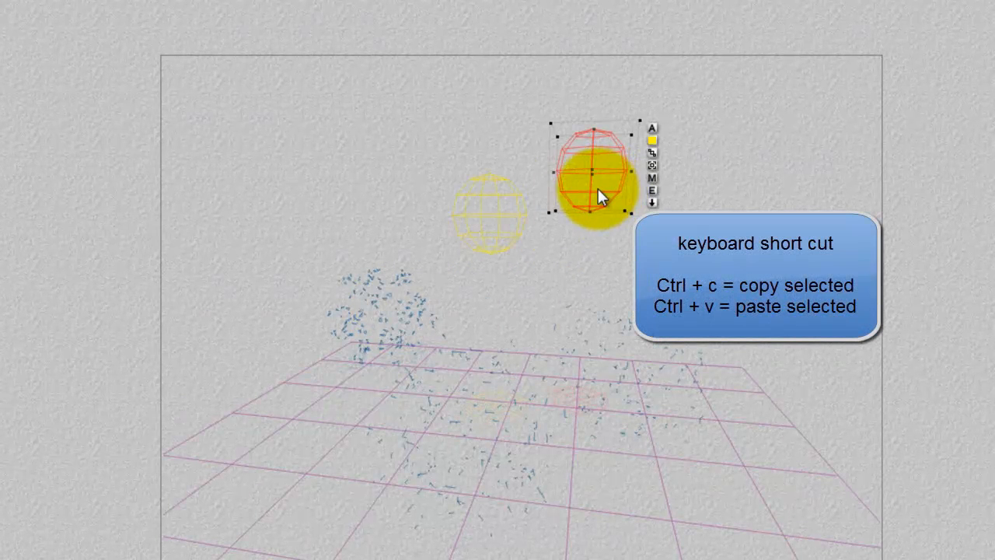
Set the copied light's influence to Include objects with only Noggin chosen, accept it and render the scene.
{"action": "left_click", "coordinate": [653, 190]}
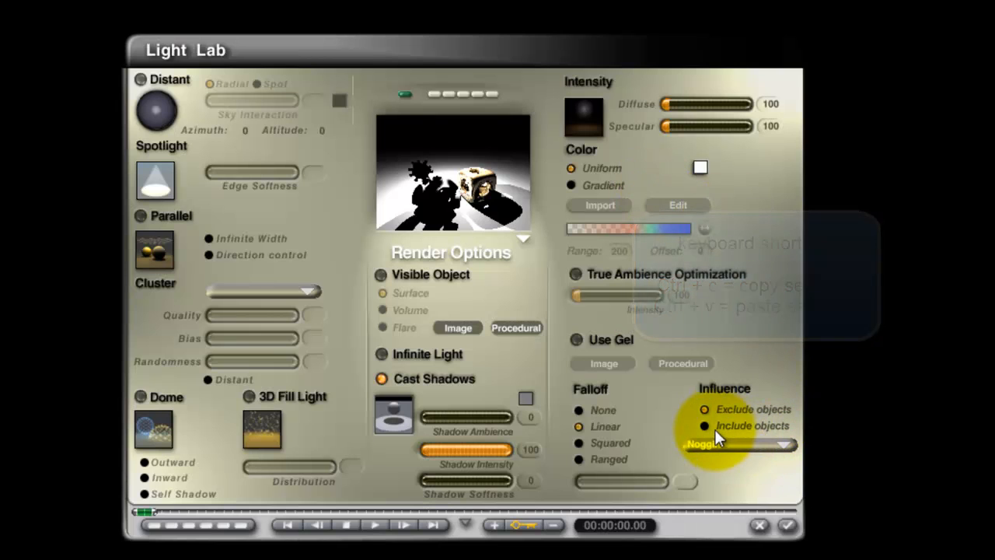
{"action": "left_click", "coordinate": [782, 445]}
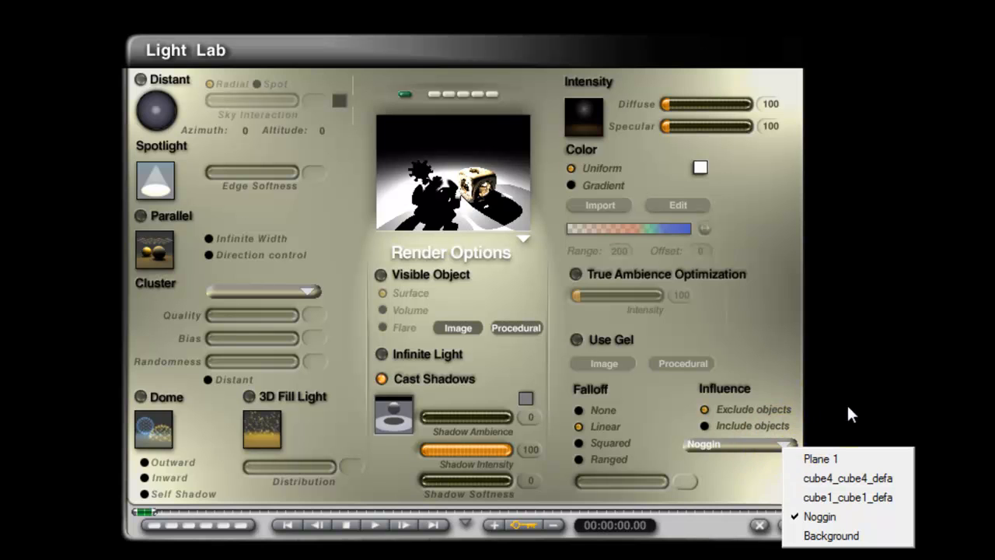
{"action": "left_click", "coordinate": [704, 425]}
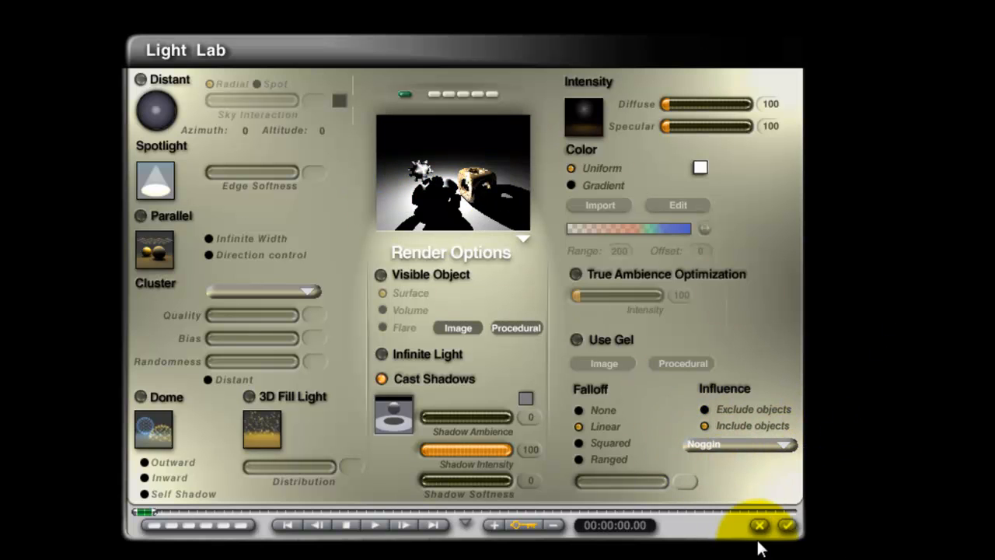
{"action": "left_click", "coordinate": [788, 524]}
{"action": "key", "text": "ctrl+r"}
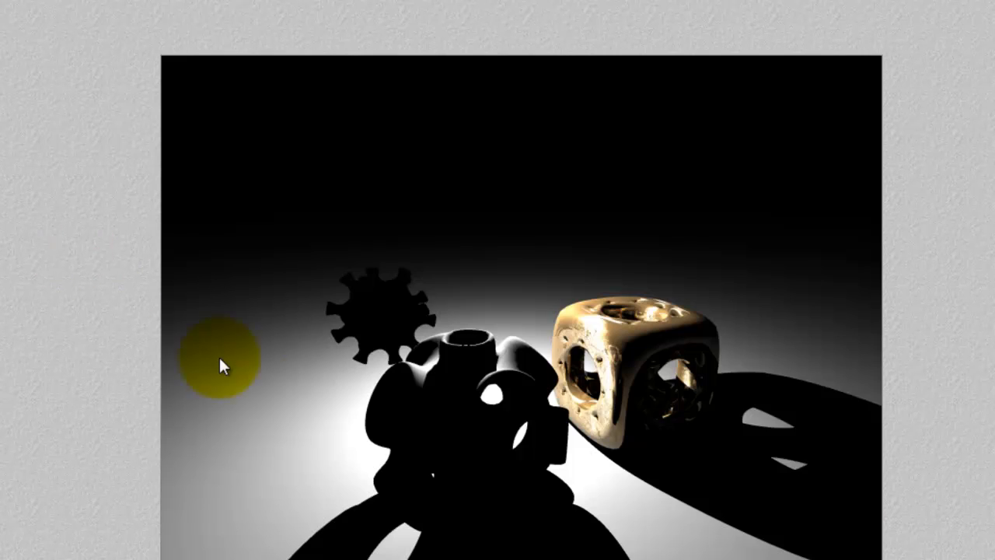
Give the copied radial light a uniform orange-red colour and accept the settings.
{"action": "left_click_drag", "start_coordinate": [394, 325], "coordinate": [480, 296]}
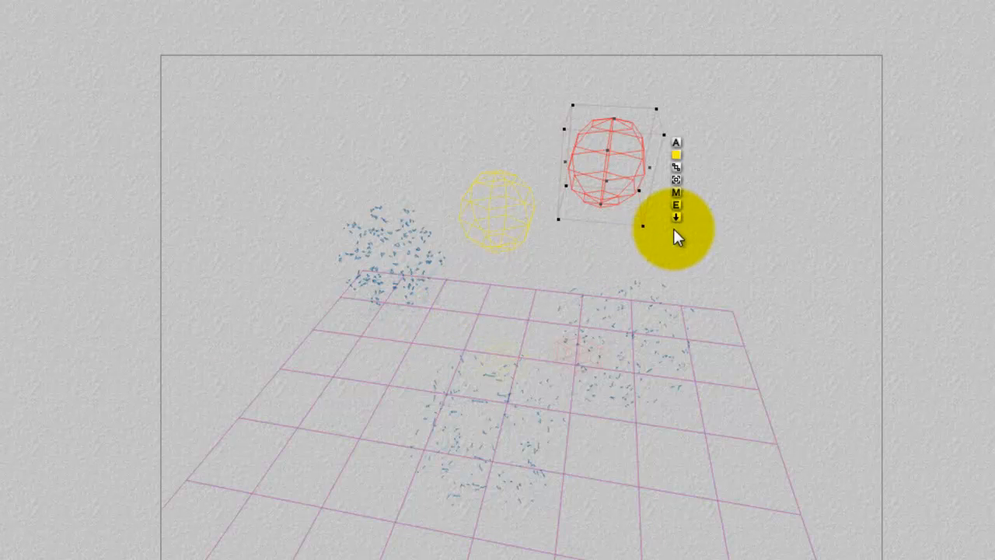
{"action": "left_click", "coordinate": [677, 204]}
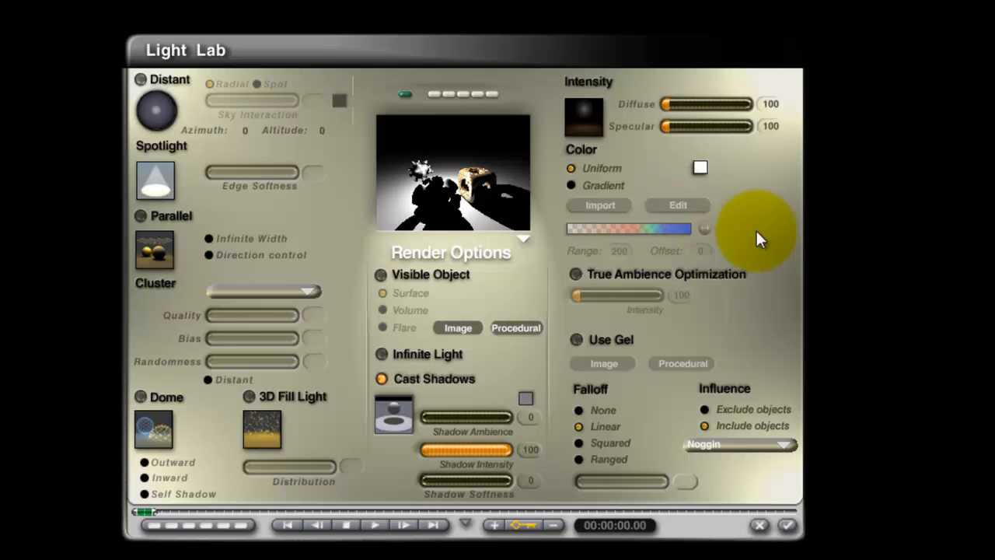
{"action": "left_click", "coordinate": [702, 166]}
{"action": "left_click", "coordinate": [839, 176]}
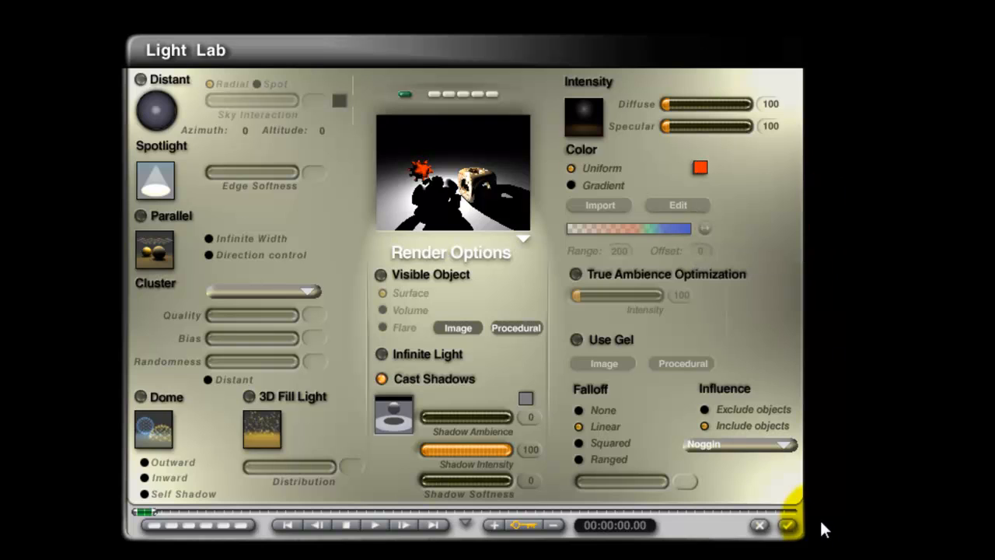
{"action": "left_click", "coordinate": [789, 525]}
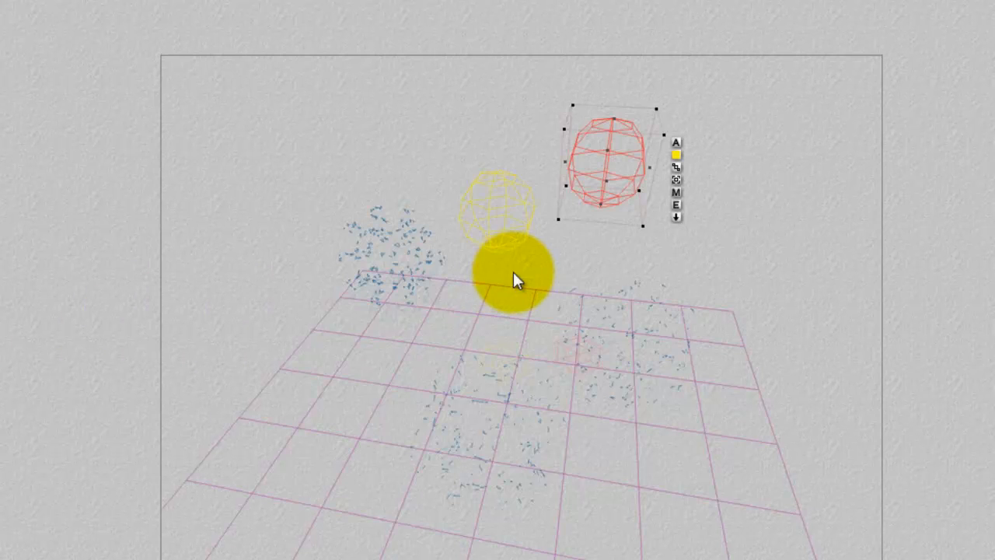
Select the original radial light, Radial Light 4, and set its uniform colour to bright green.
{"action": "right_click", "coordinate": [506, 224]}
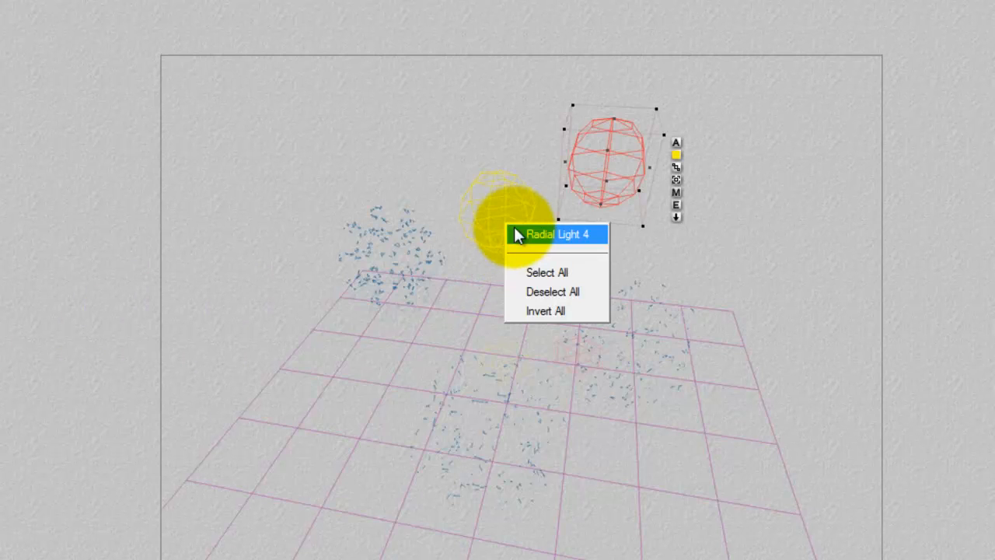
{"action": "left_click", "coordinate": [514, 231]}
{"action": "left_click", "coordinate": [558, 232]}
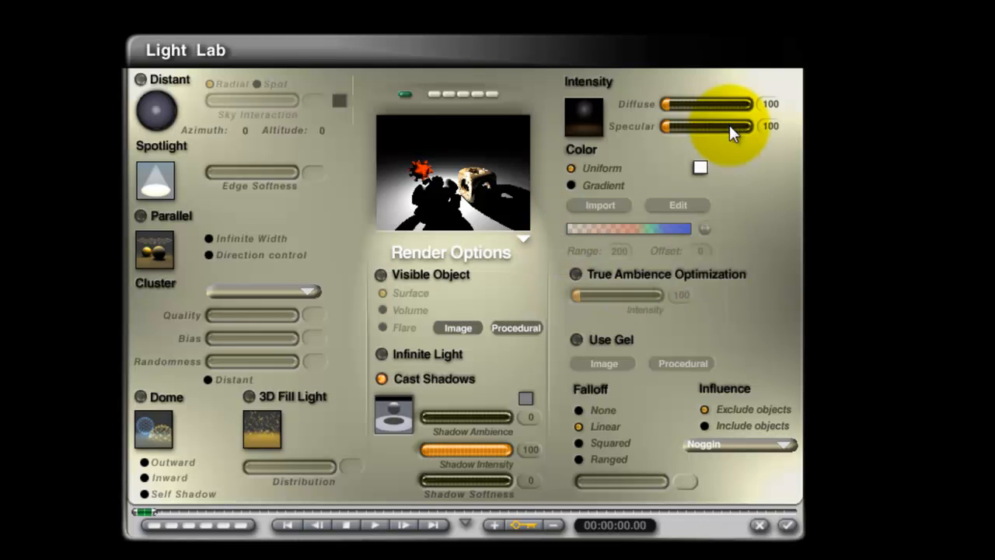
{"action": "left_click", "coordinate": [700, 167]}
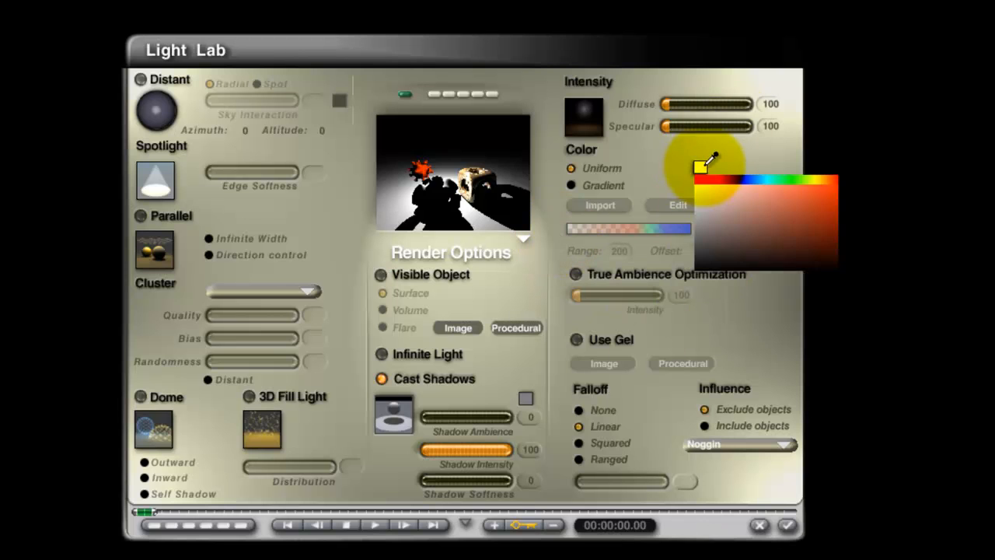
{"action": "left_click", "coordinate": [792, 180]}
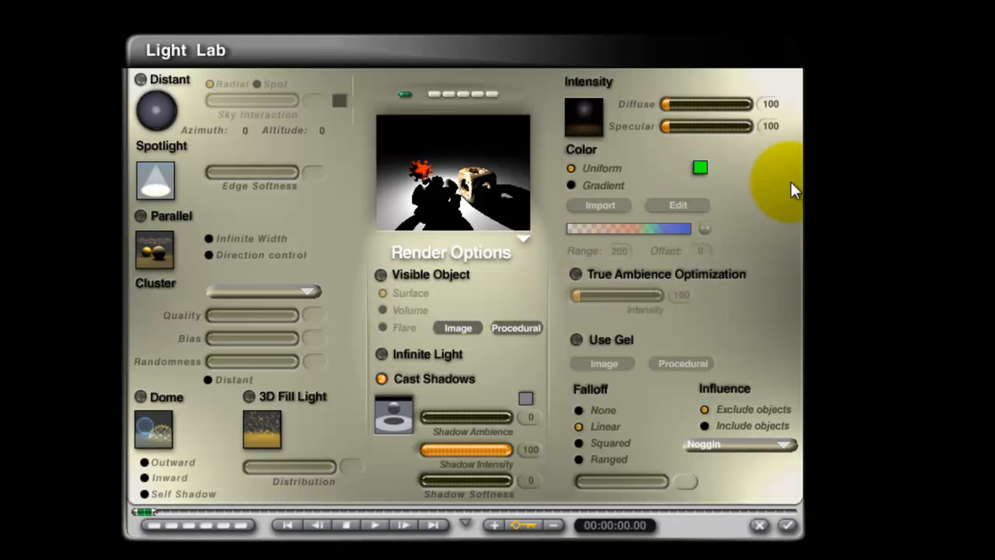
{"action": "left_click", "coordinate": [787, 527]}
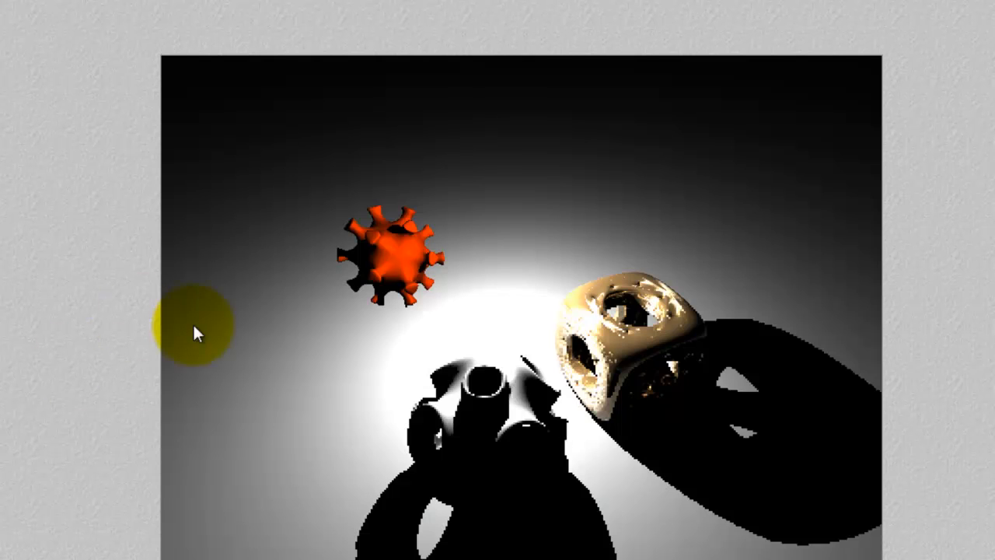
Add Plane 1 to the objects included in the orange-red light's influence and render the scene.
{"action": "key", "text": "Escape"}
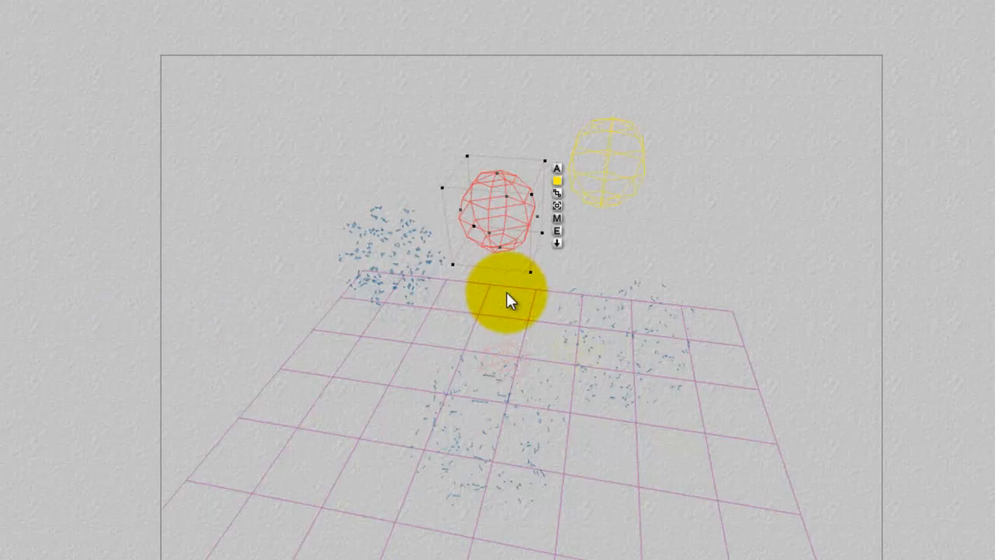
{"action": "right_click", "coordinate": [601, 155]}
{"action": "left_click", "coordinate": [643, 166]}
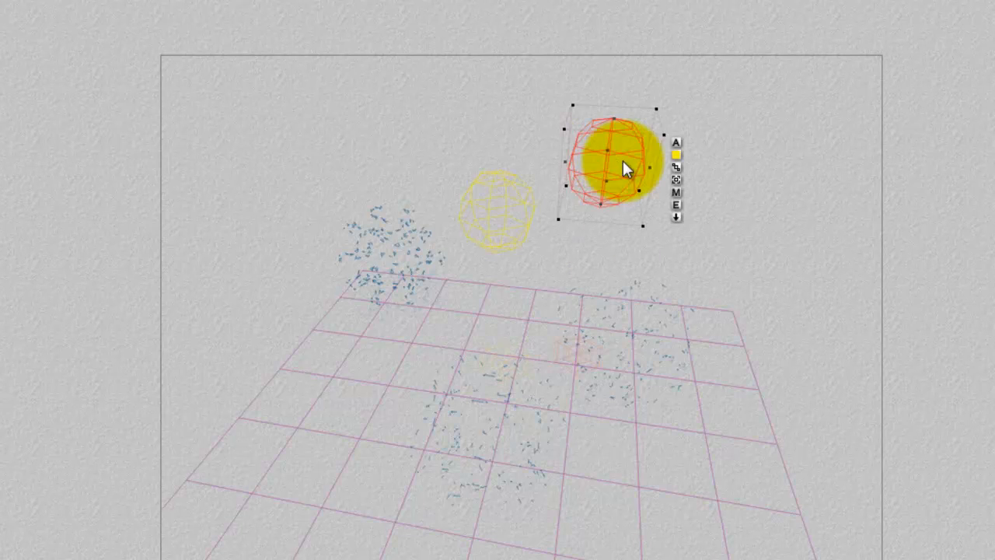
{"action": "left_click", "coordinate": [680, 203]}
{"action": "left_click", "coordinate": [783, 442]}
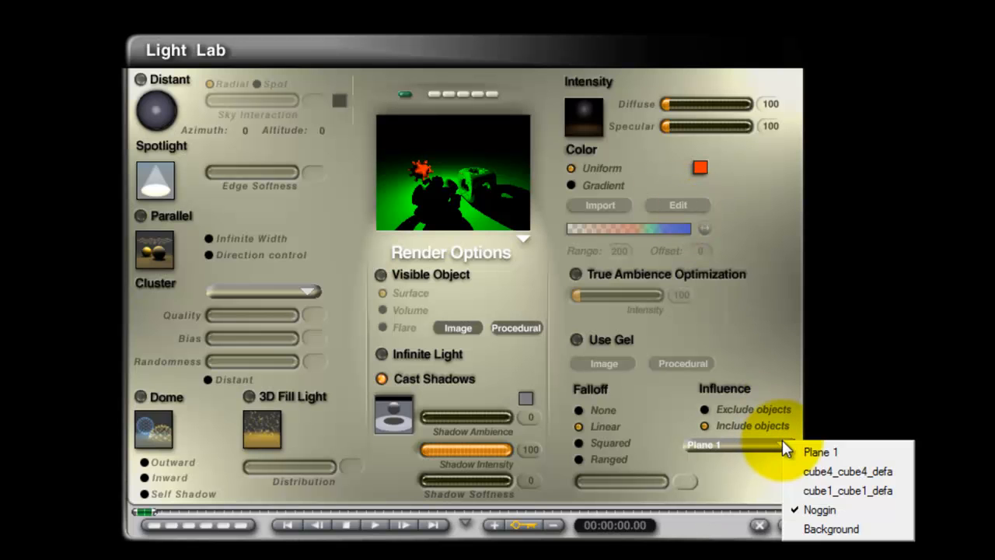
{"action": "left_click", "coordinate": [828, 450]}
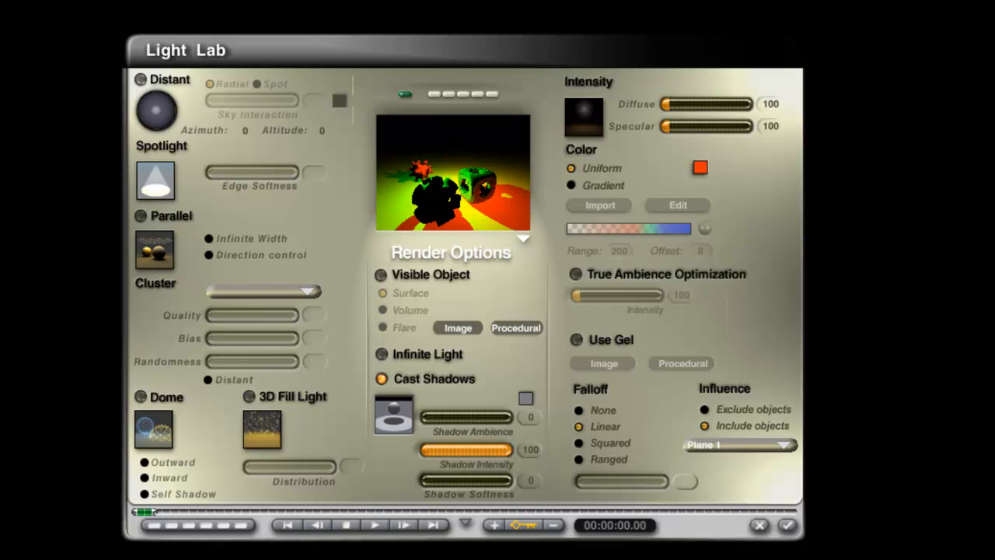
{"action": "left_click", "coordinate": [789, 527]}
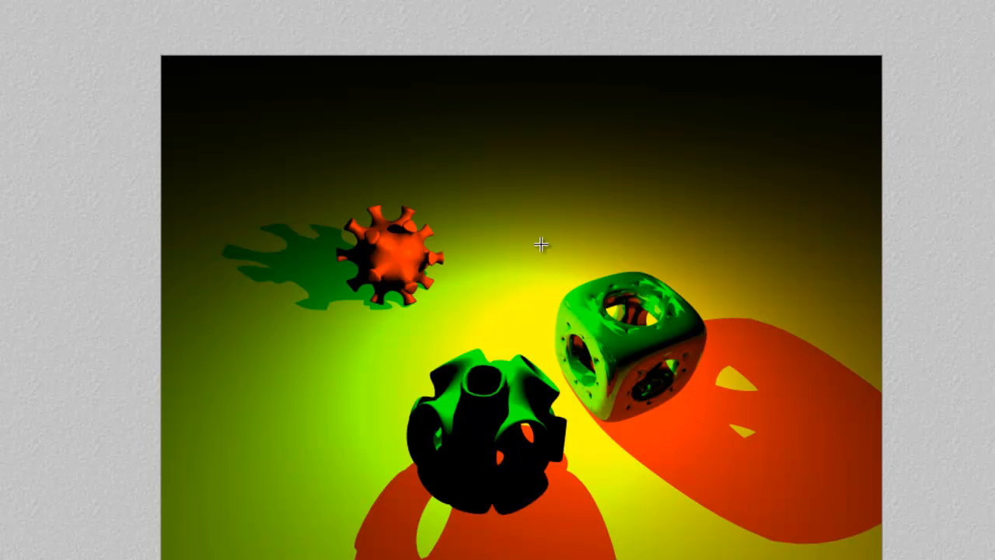
{"action": "key", "text": "Escape"}
{"action": "key", "text": "3"}
{"action": "key", "text": "1"}
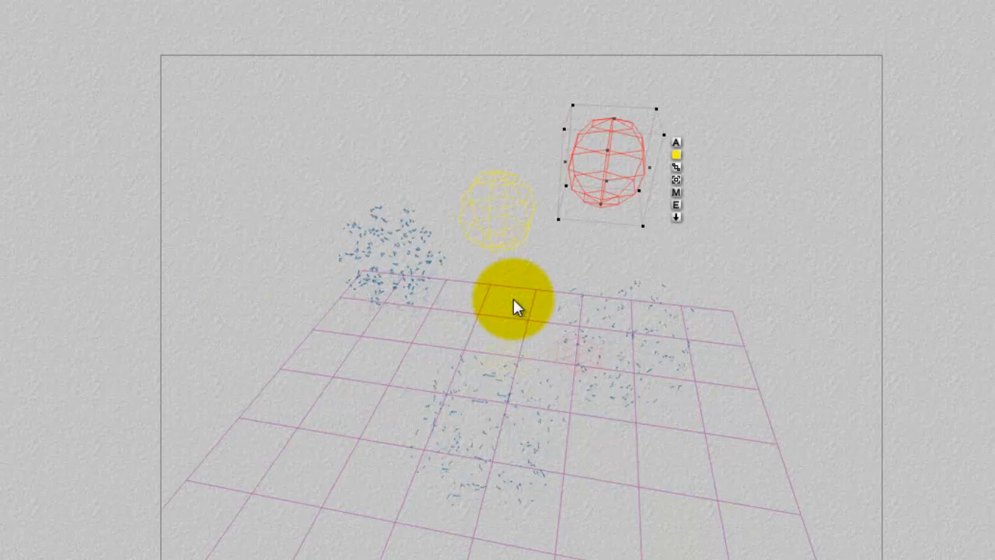
Adjust the orange-red light's shadow softness, accept the settings and delete that light from the scene.
{"action": "left_click", "coordinate": [675, 205]}
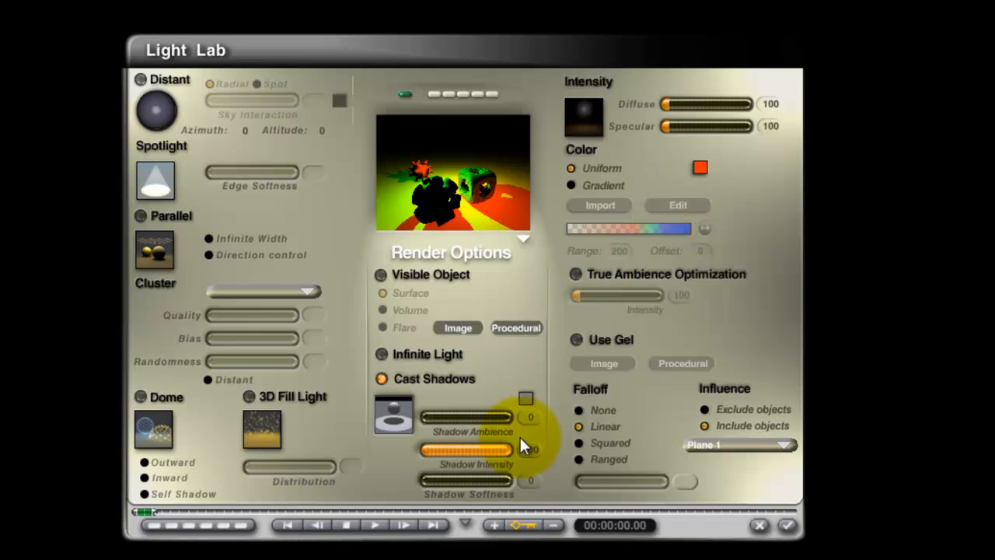
{"action": "left_click_drag", "start_coordinate": [469, 482], "coordinate": [418, 483]}
{"action": "left_click", "coordinate": [785, 526]}
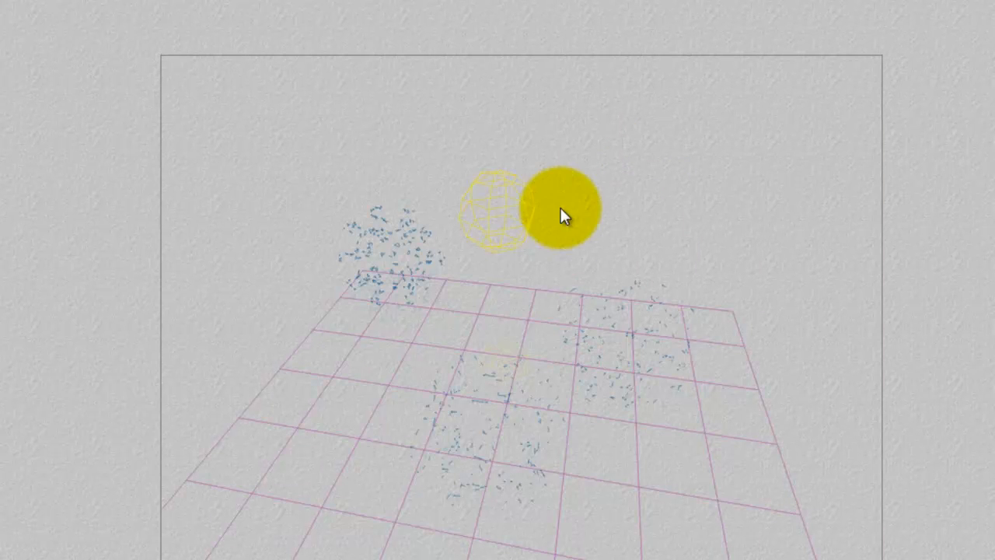
Select the remaining green radial light and set its uniform colour to white.
{"action": "right_click", "coordinate": [532, 218]}
{"action": "left_click", "coordinate": [533, 225]}
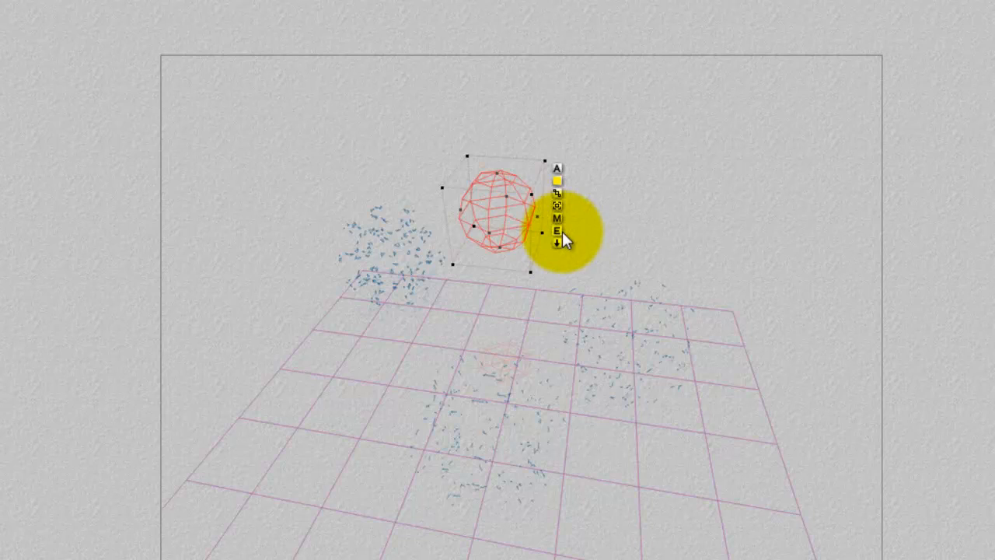
{"action": "left_click", "coordinate": [562, 232]}
{"action": "left_click_drag", "start_coordinate": [706, 168], "coordinate": [696, 185]}
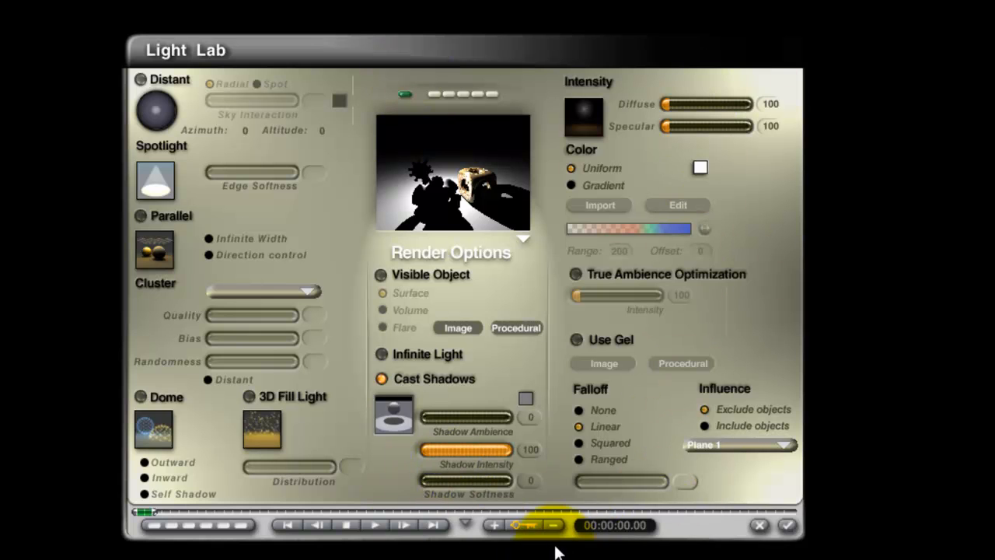
Set the white radial light's shadow softness to 50, accept it and render the scene.
{"action": "left_click", "coordinate": [463, 482]}
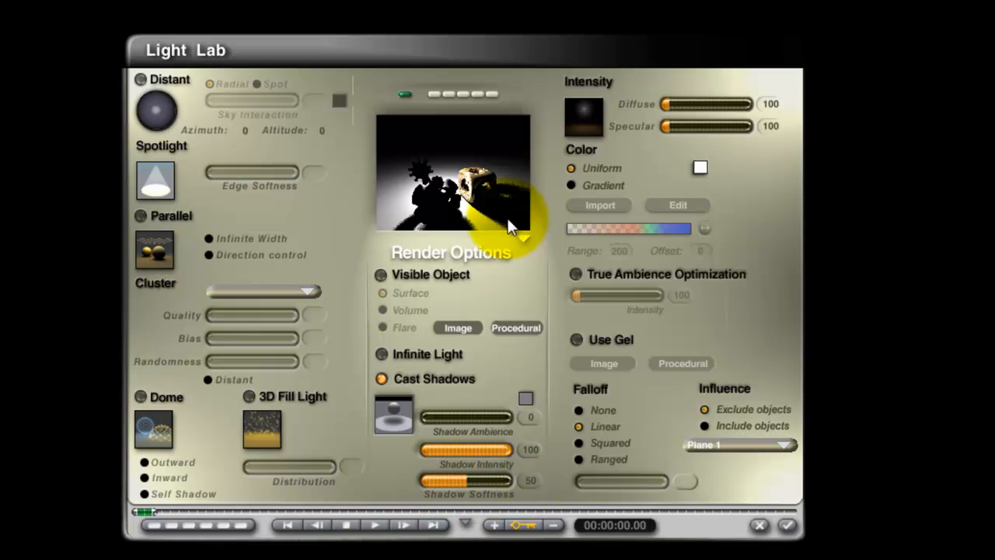
{"action": "left_click", "coordinate": [787, 525]}
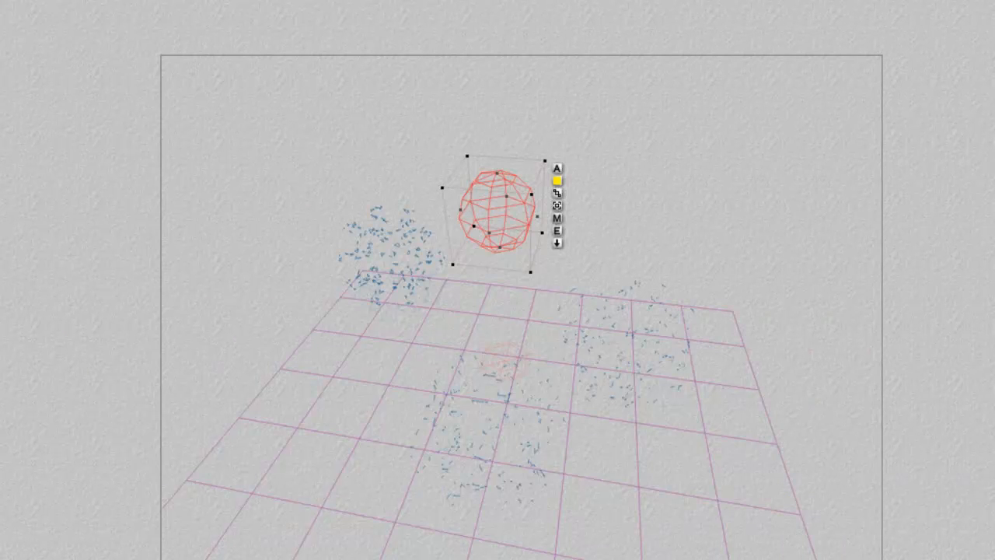
{"action": "key", "text": "ctrl+r"}
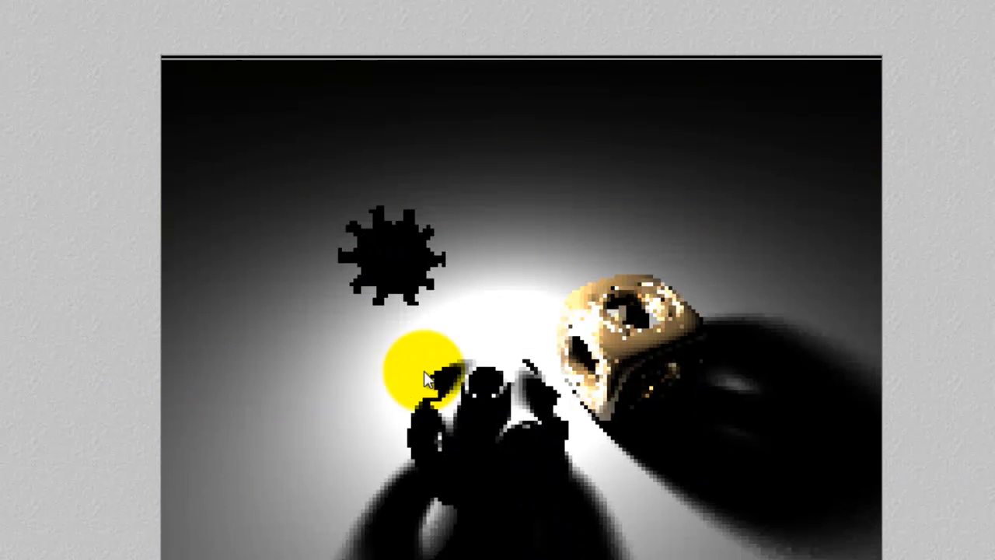
{"action": "left_click", "coordinate": [455, 309]}
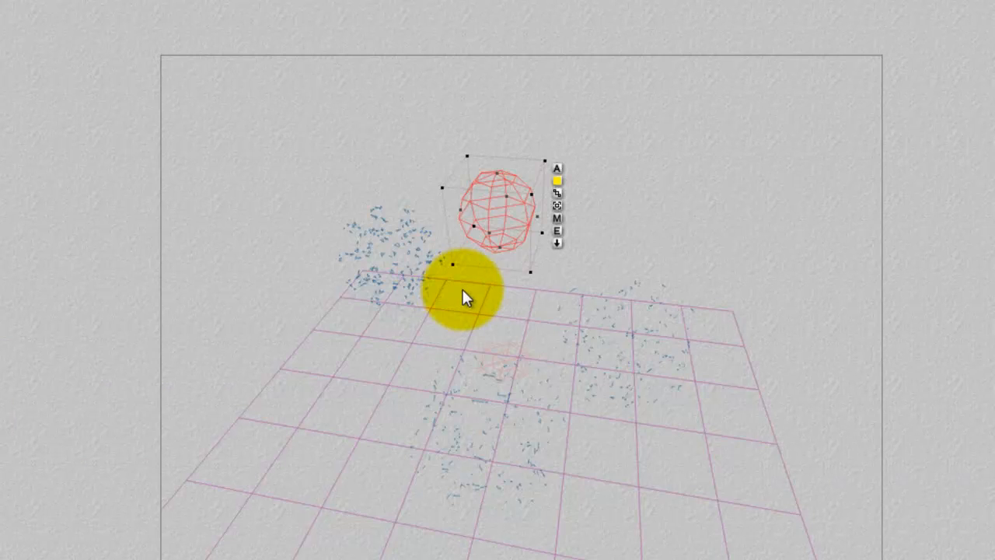
Remove Noggin from the objects excluded from the radial light's influence, accept the change and render the scene.
{"action": "left_click", "coordinate": [556, 233]}
{"action": "left_click", "coordinate": [782, 444]}
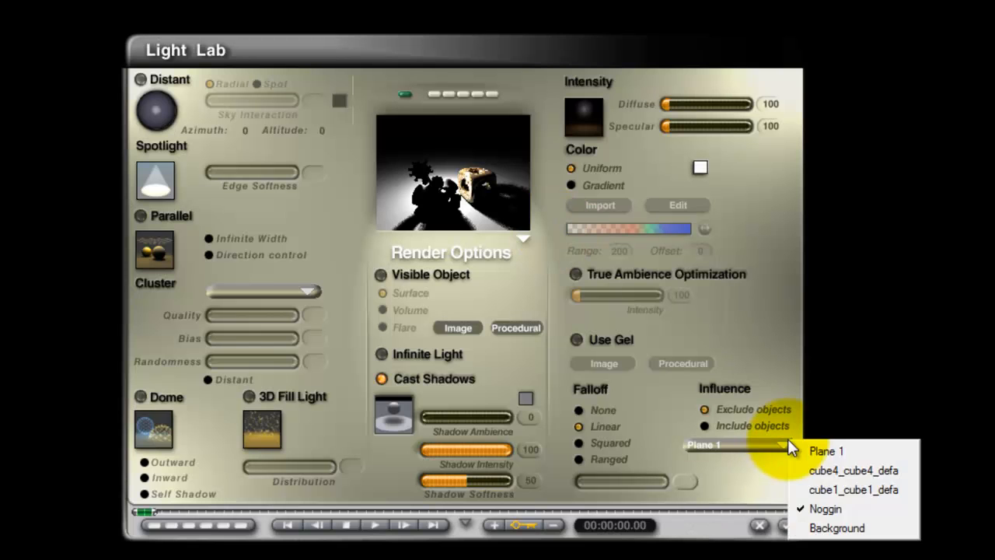
{"action": "left_click", "coordinate": [854, 507]}
{"action": "left_click", "coordinate": [791, 527]}
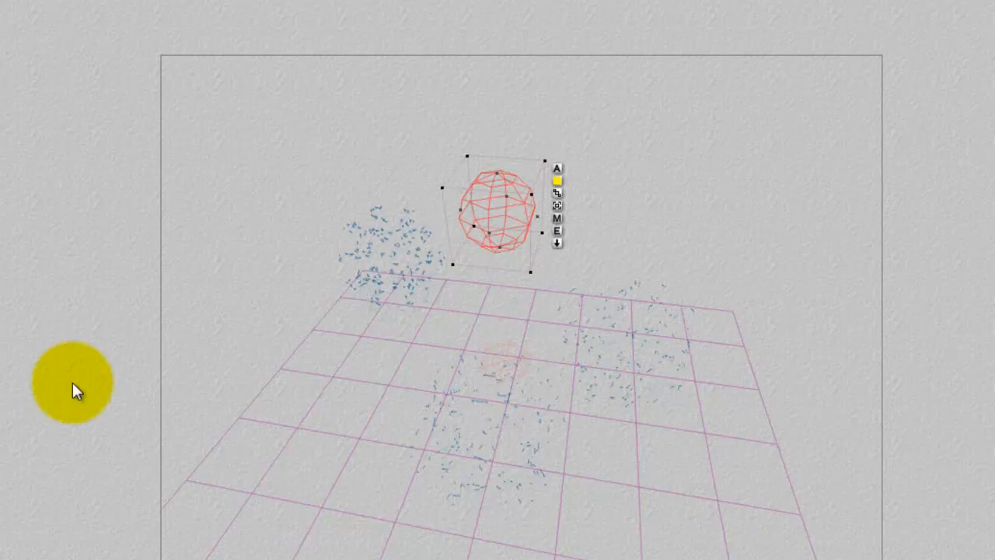
{"action": "key", "text": "ctrl+r"}
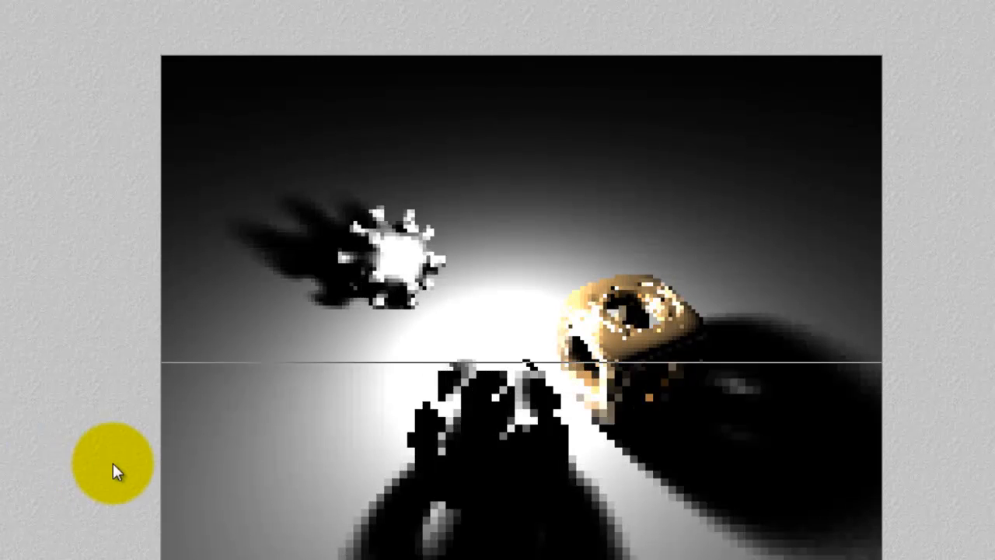
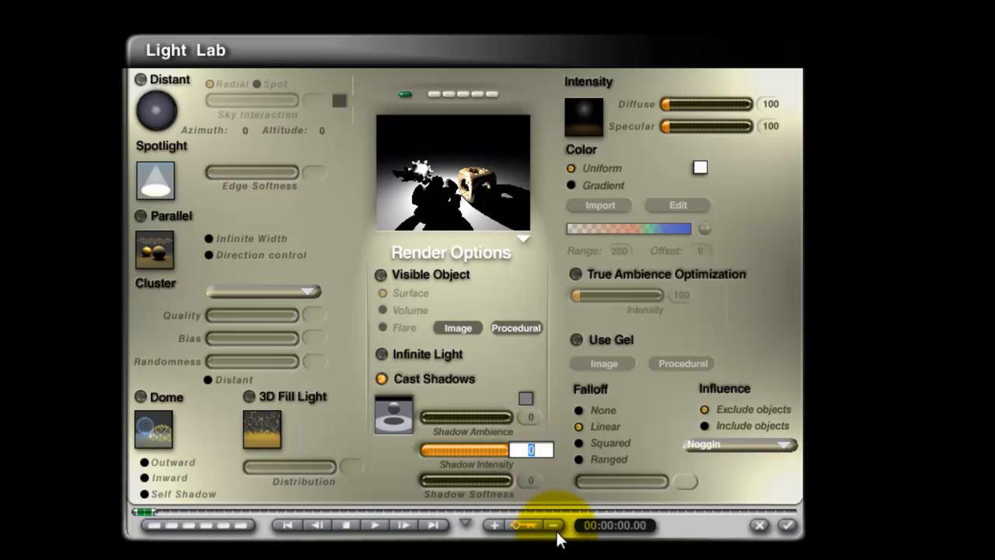
Set the radial light's shadow intensity to 50, accept the change and render the scene.
{"action": "type", "text": "50"}
{"action": "key", "text": "Return"}
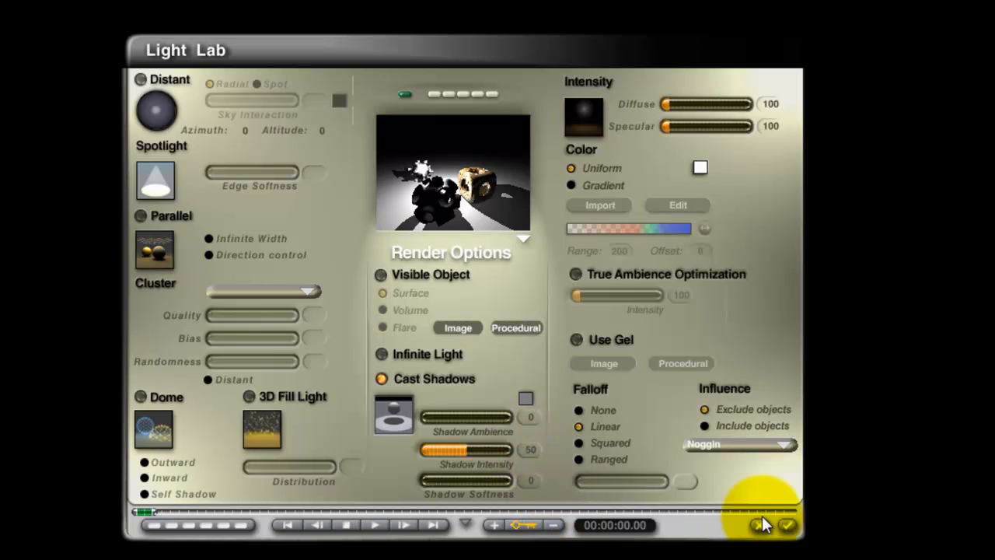
{"action": "left_click", "coordinate": [787, 525]}
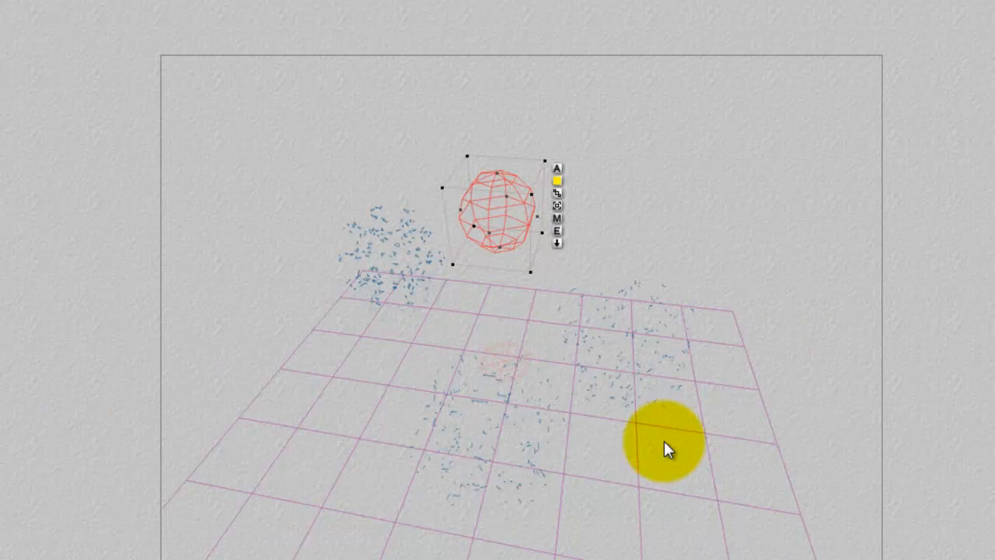
{"action": "key", "text": "ctrl+r"}
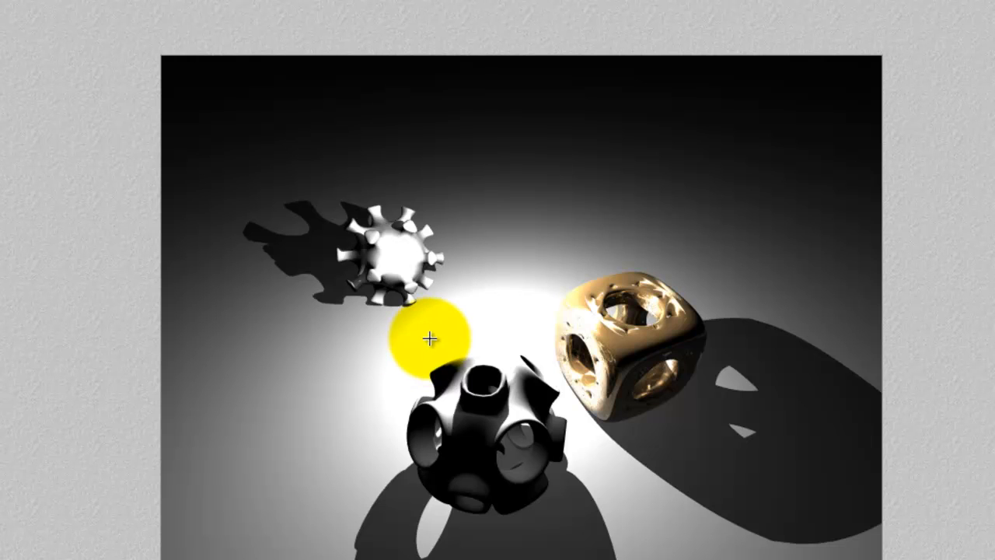
{"action": "key", "text": "Escape"}
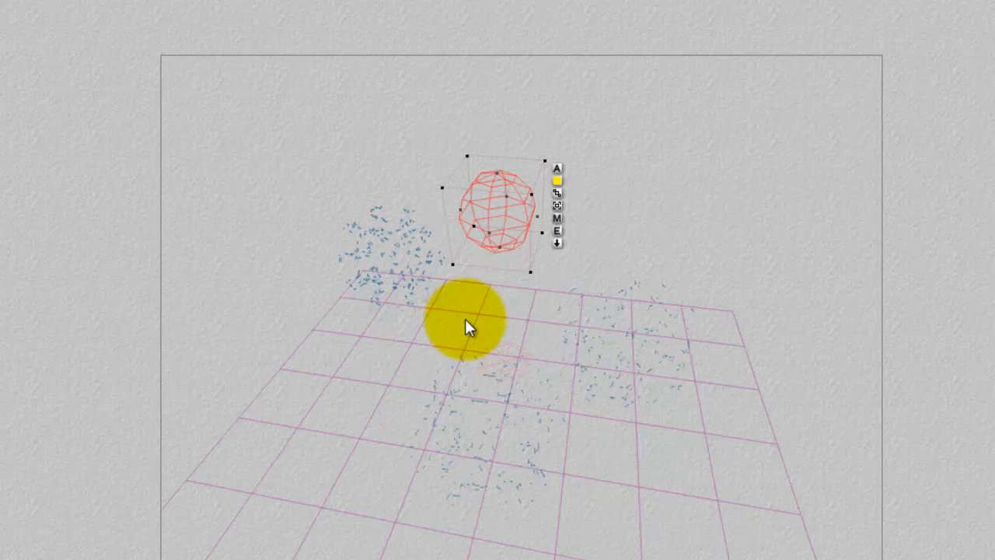
Set the radial light's shadow intensity and shadow ambience both to 100, accept the settings and render the scene.
{"action": "left_click", "coordinate": [556, 229]}
{"action": "left_click_drag", "start_coordinate": [467, 449], "coordinate": [472, 449]}
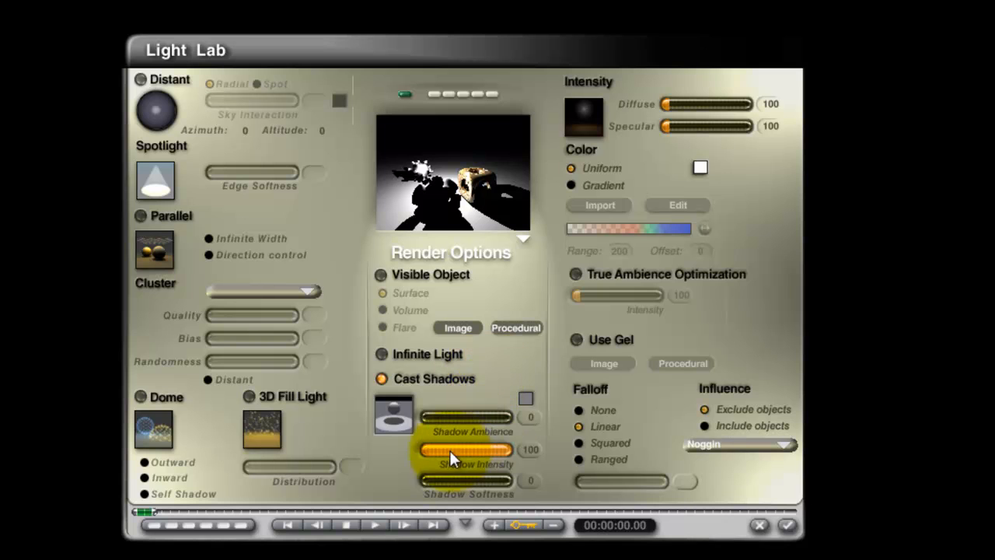
{"action": "left_click", "coordinate": [433, 414]}
{"action": "left_click_drag", "start_coordinate": [434, 415], "coordinate": [532, 399]}
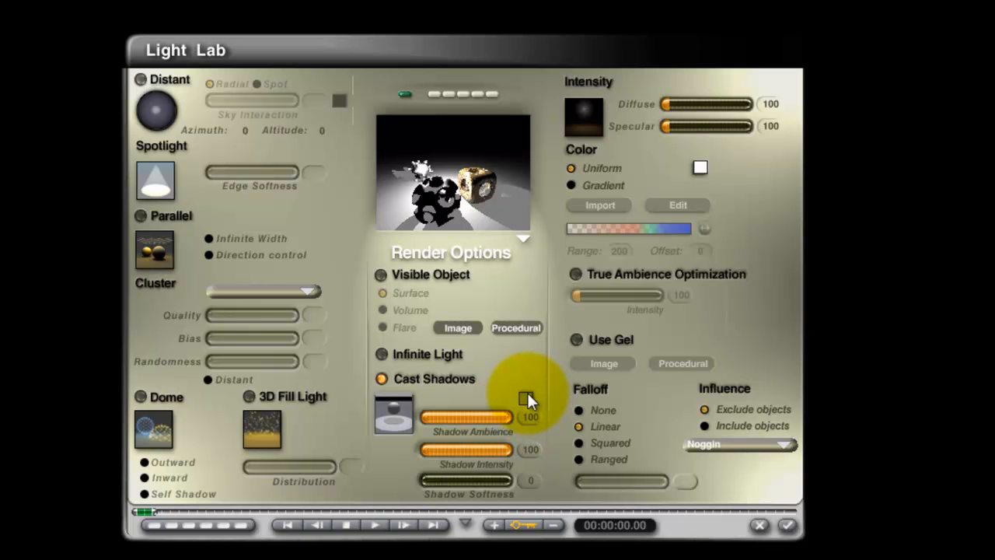
{"action": "left_click", "coordinate": [772, 526]}
{"action": "key", "text": "ctrl+r"}
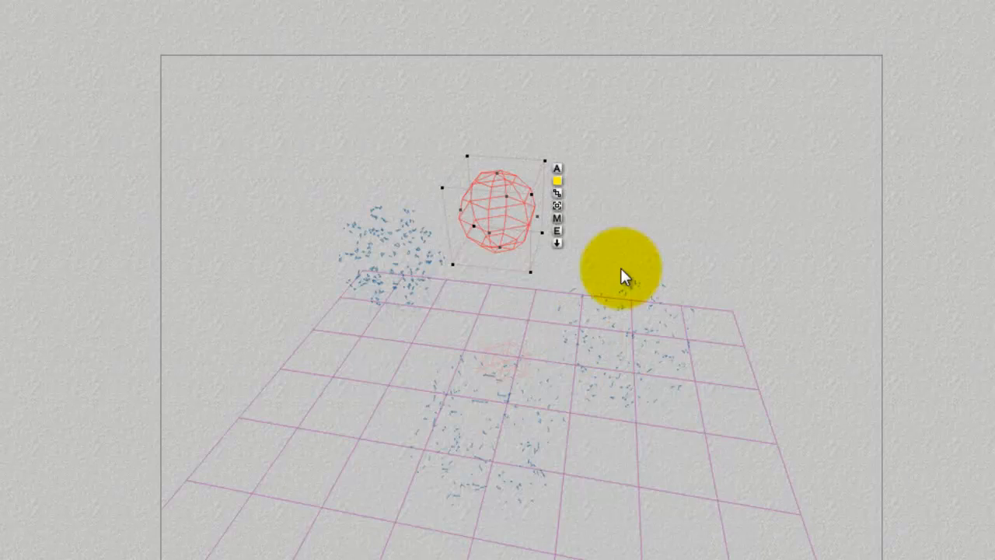
Lower the radial light's shadow ambience to 50 and then to 25, accept the setting and render the scene.
{"action": "left_click", "coordinate": [561, 228]}
{"action": "left_click", "coordinate": [531, 417]}
{"action": "type", "text": "50"}
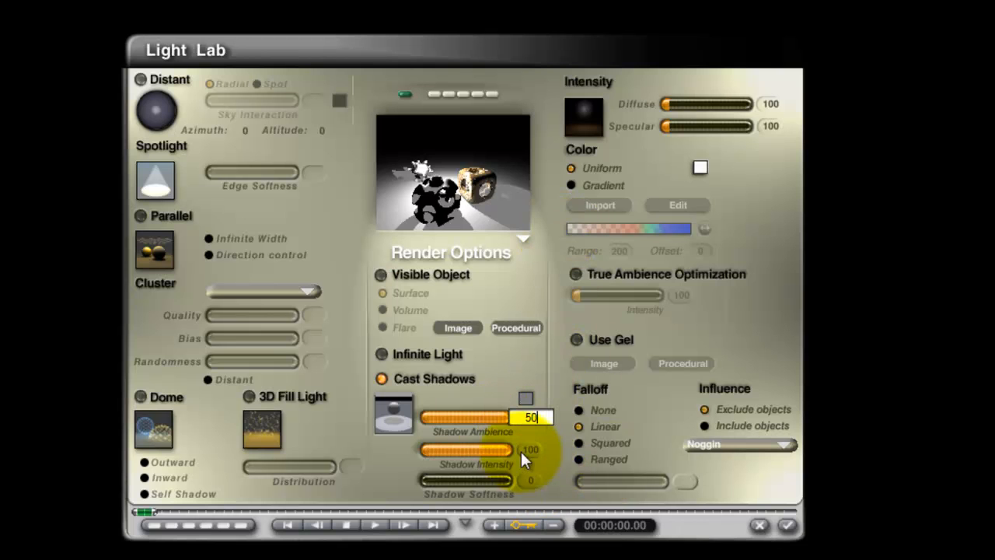
{"action": "key", "text": "Return"}
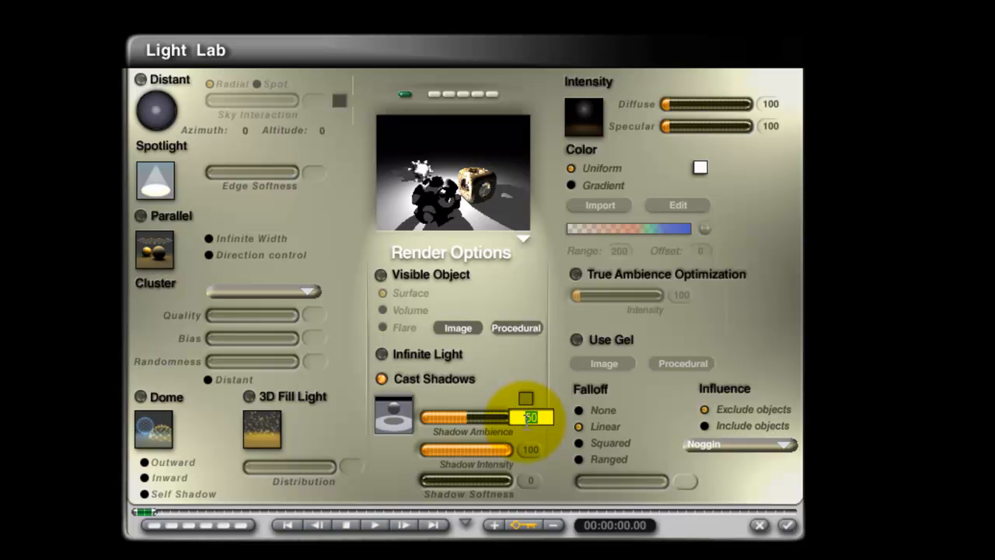
{"action": "type", "text": "5"}
{"action": "key", "text": "Return"}
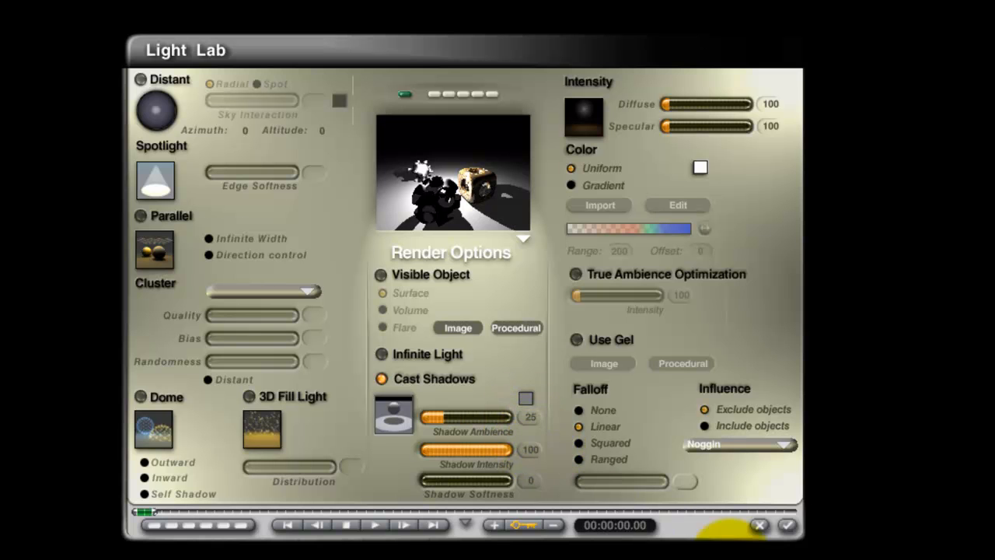
{"action": "left_click", "coordinate": [787, 525]}
{"action": "key", "text": "ctrl+r"}
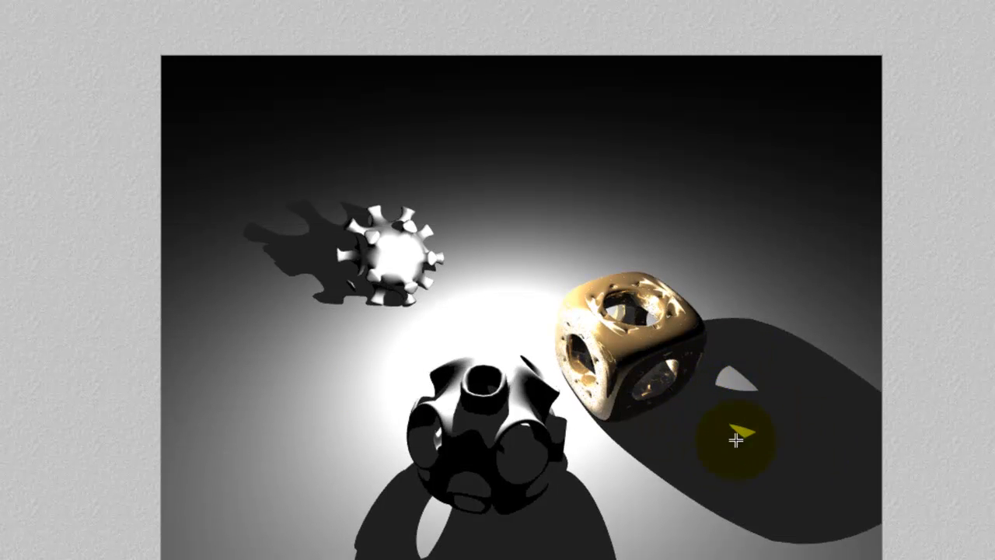
Return to the radial light's settings and set its shadow ambience to 0.
{"action": "left_click", "coordinate": [631, 393]}
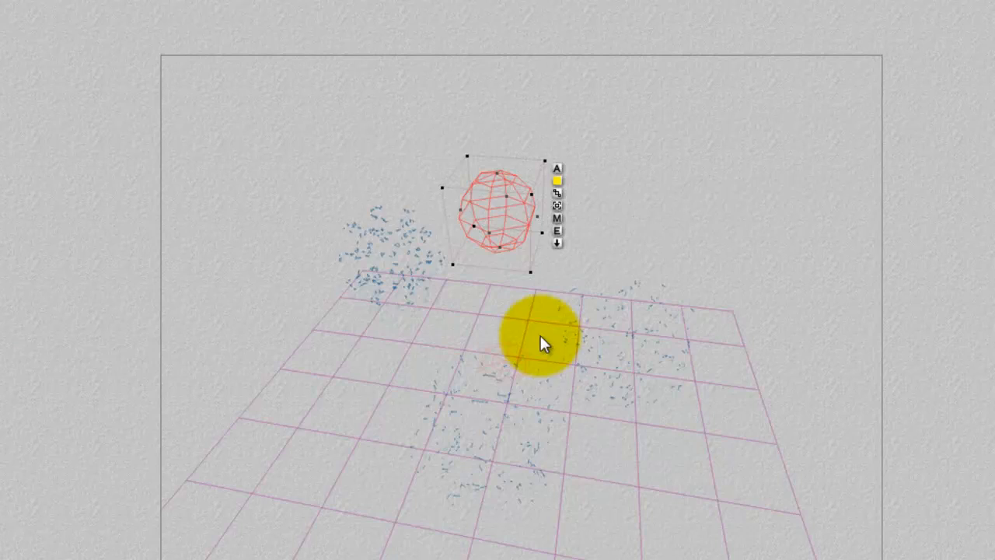
{"action": "left_click", "coordinate": [556, 232]}
{"action": "left_click", "coordinate": [532, 417]}
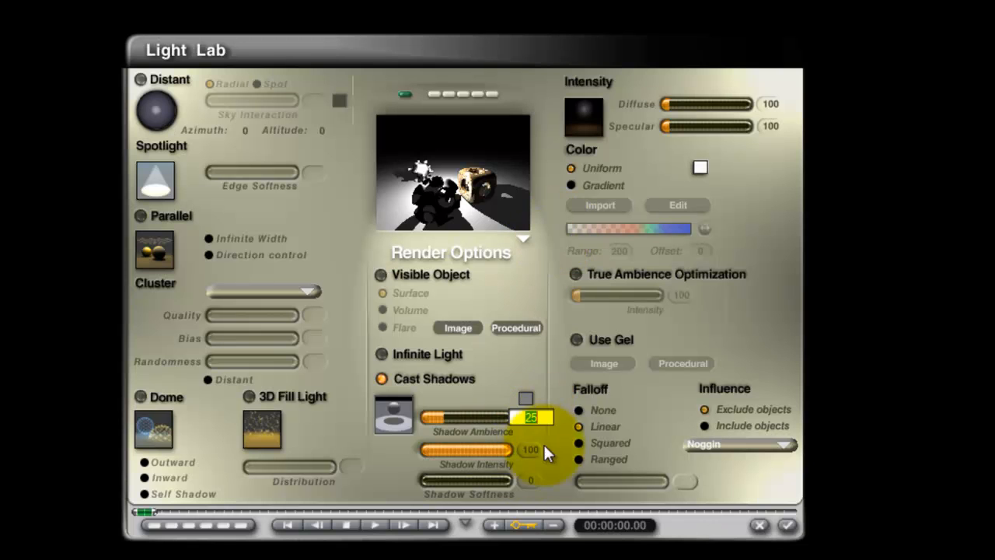
{"action": "type", "text": "0"}
{"action": "key", "text": "Return"}
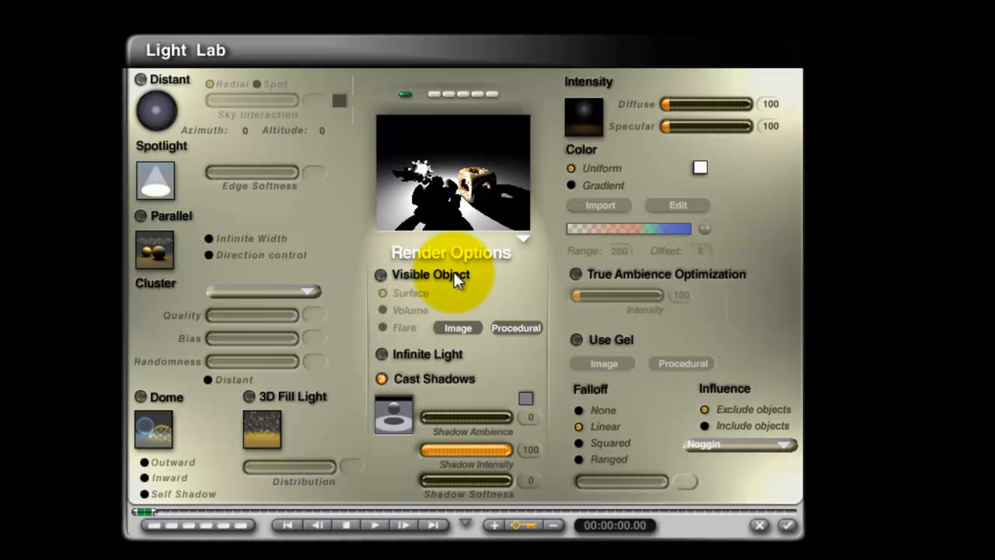
Make the radial light a visible object of type Surface, accept the light and sky settings, and render the scene.
{"action": "left_click", "coordinate": [382, 277]}
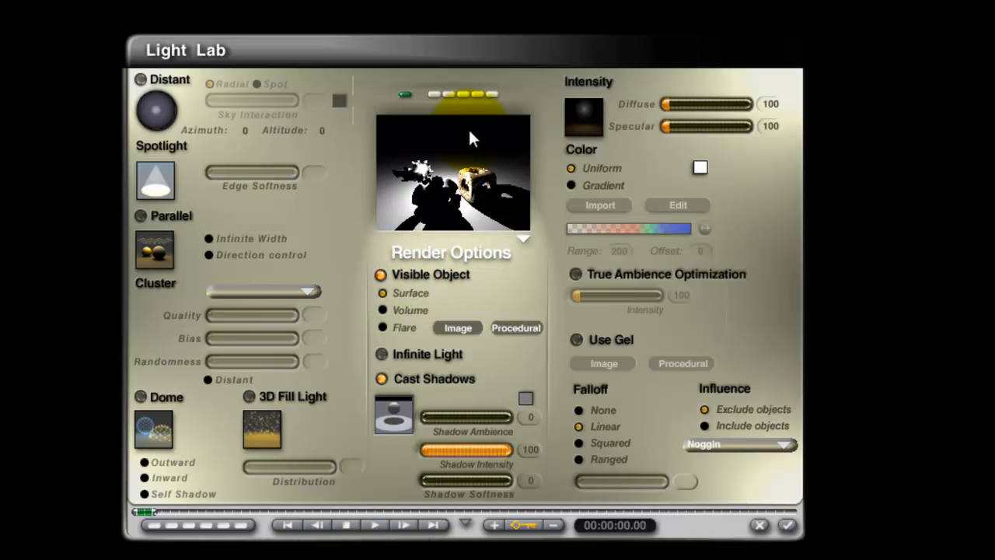
{"action": "left_click", "coordinate": [384, 296]}
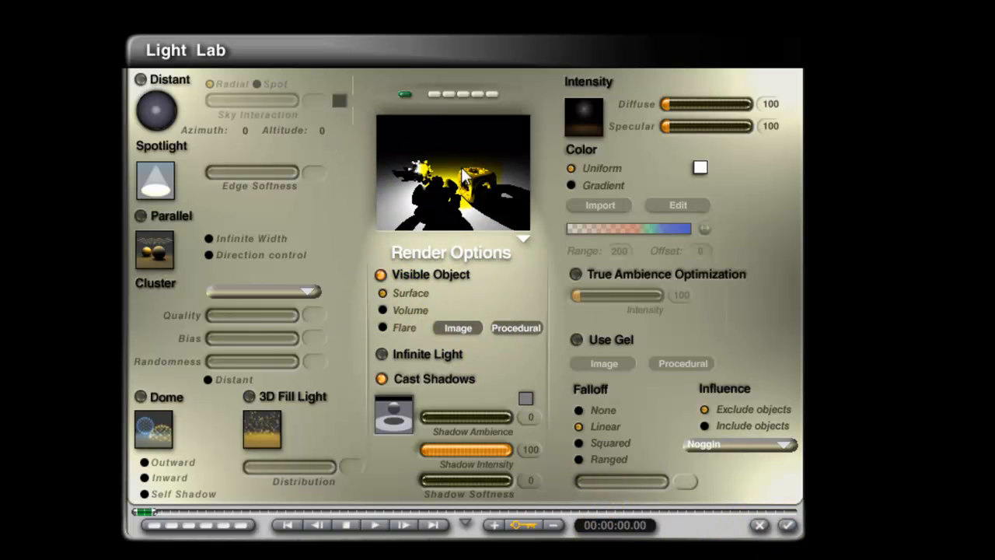
{"action": "left_click", "coordinate": [787, 525]}
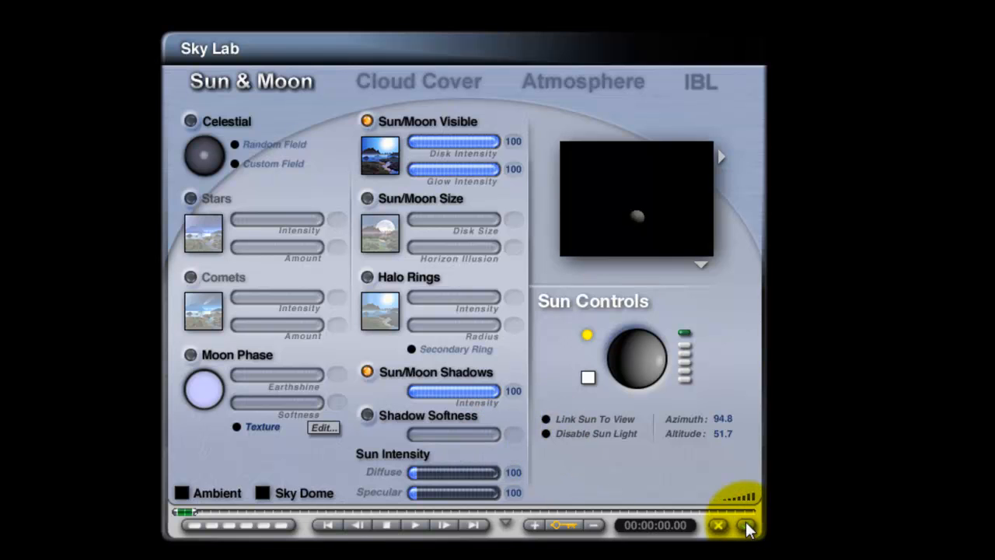
{"action": "left_click", "coordinate": [746, 525]}
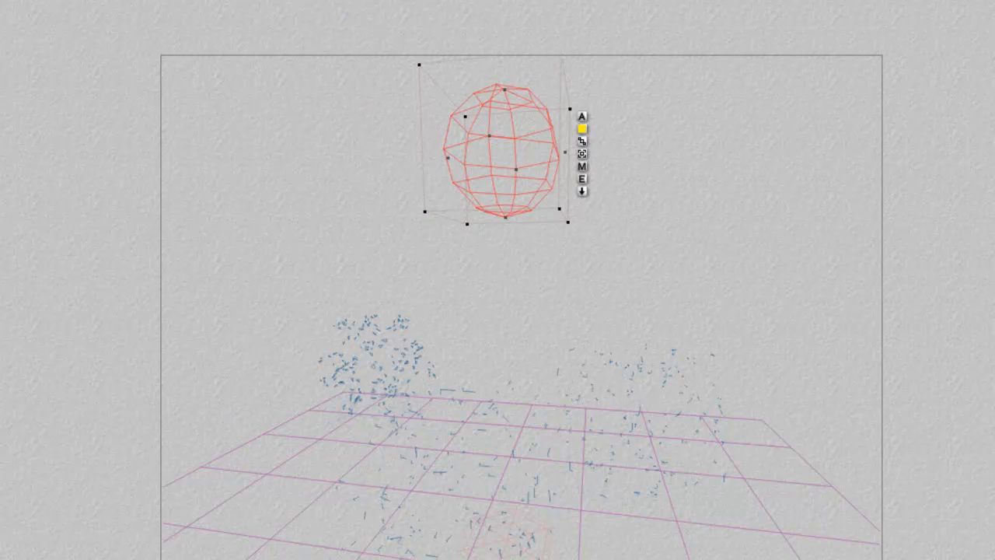
{"action": "left_click", "coordinate": [4, 251]}
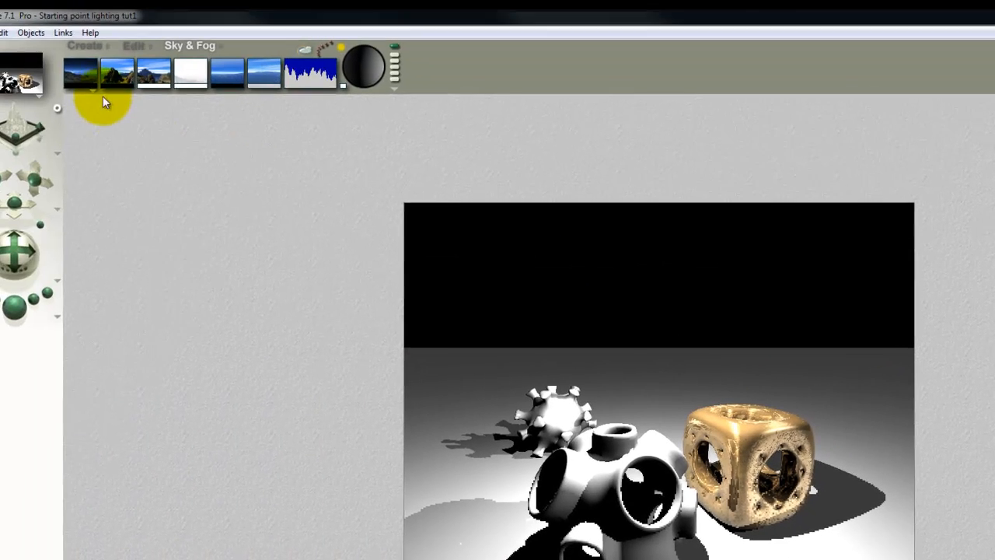
Change the sky mode to Custom Sky and render the scene.
{"action": "left_click", "coordinate": [94, 91]}
{"action": "left_click", "coordinate": [103, 124]}
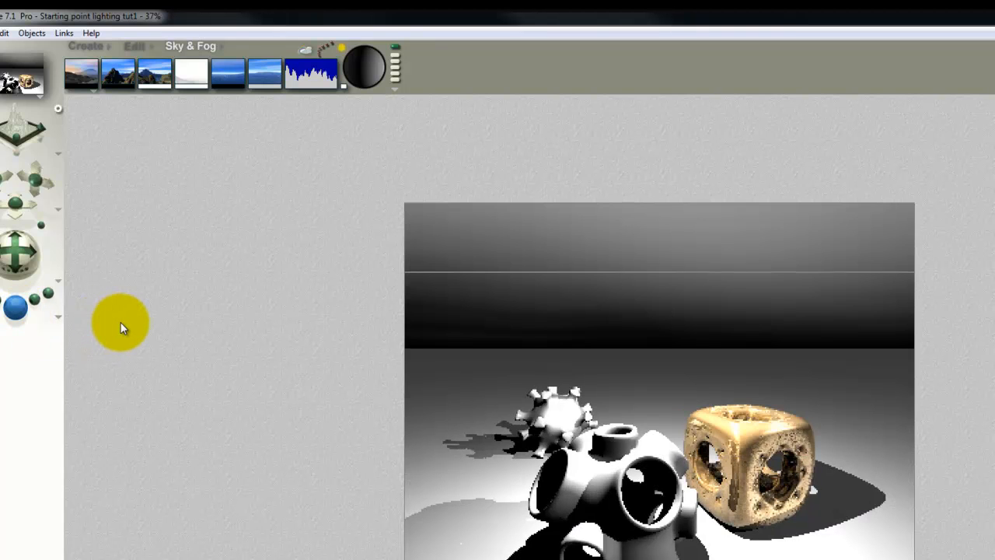
{"action": "left_click", "coordinate": [121, 323]}
Switch the sky mode to Atmosphere Off and render the scene again.
{"action": "left_click", "coordinate": [93, 91]}
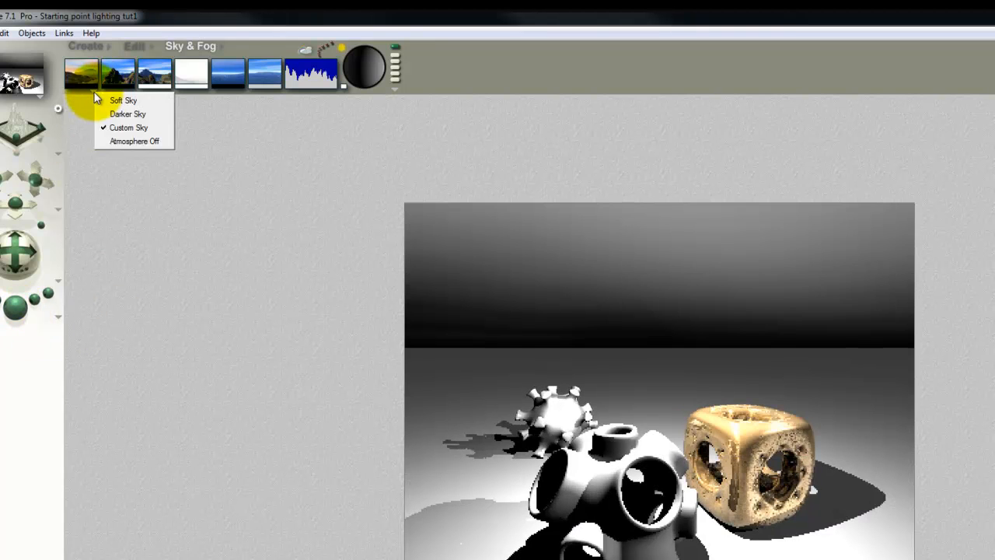
{"action": "left_click", "coordinate": [117, 141]}
{"action": "left_click", "coordinate": [28, 311]}
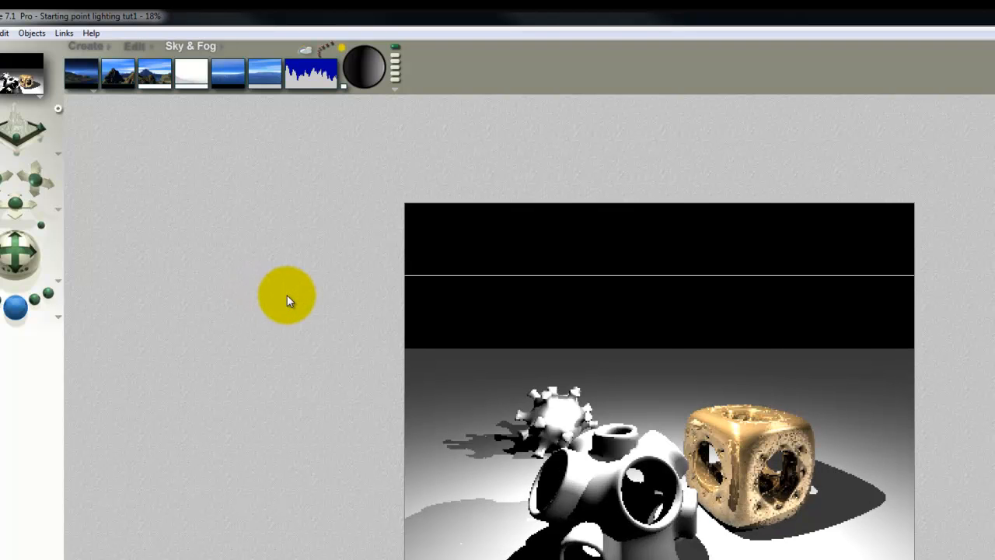
Reset the sky, turn off its clouds and render the scene.
{"action": "left_click", "coordinate": [395, 88]}
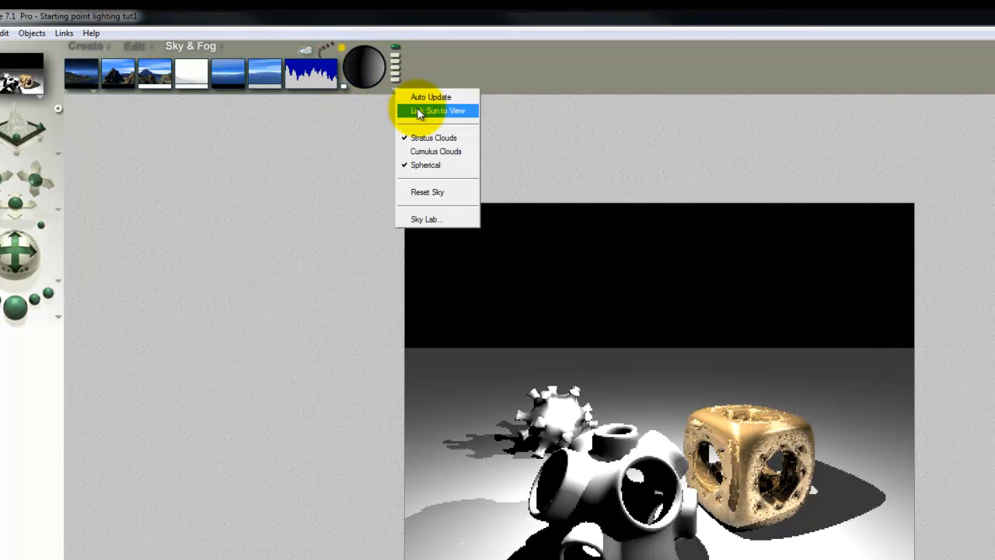
{"action": "left_click", "coordinate": [417, 195]}
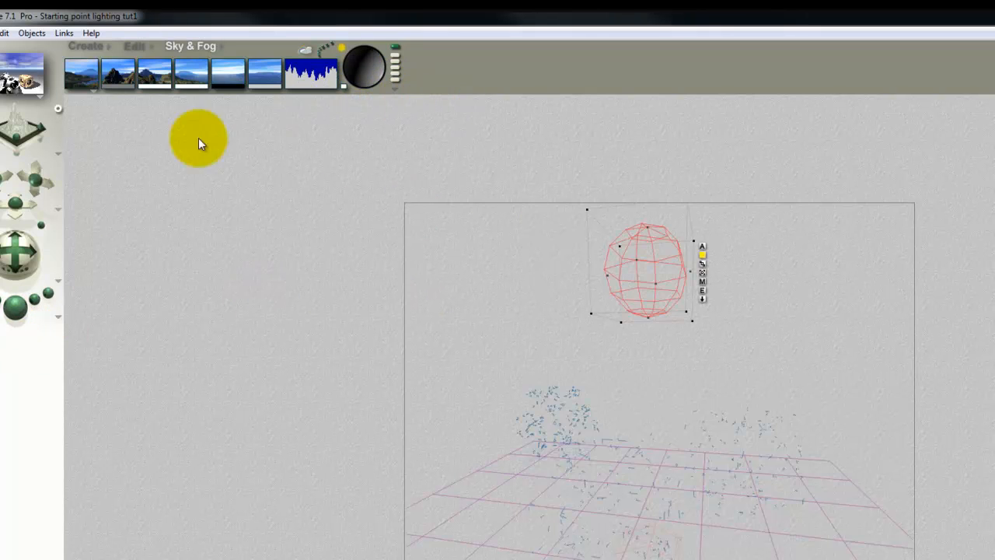
{"action": "left_click", "coordinate": [21, 314]}
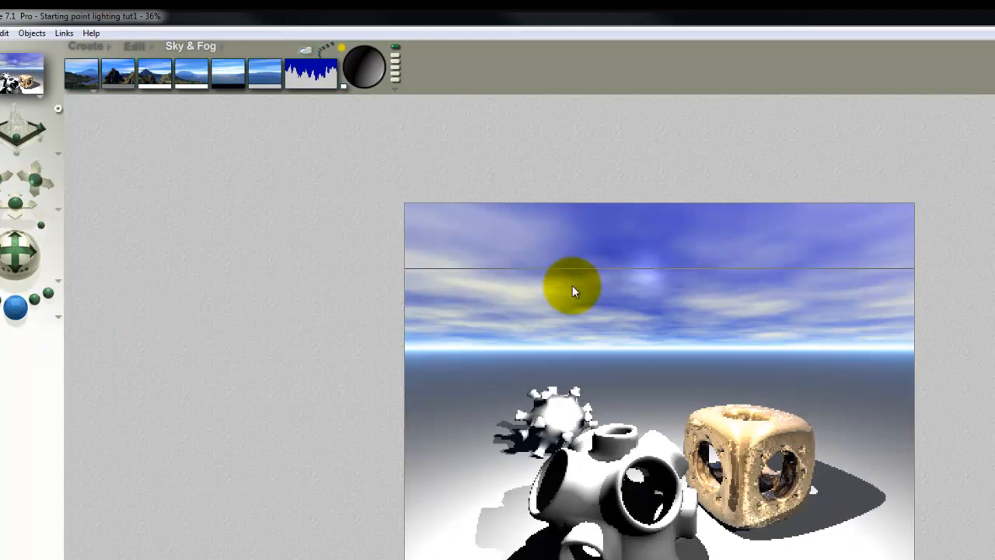
{"action": "left_click", "coordinate": [674, 289]}
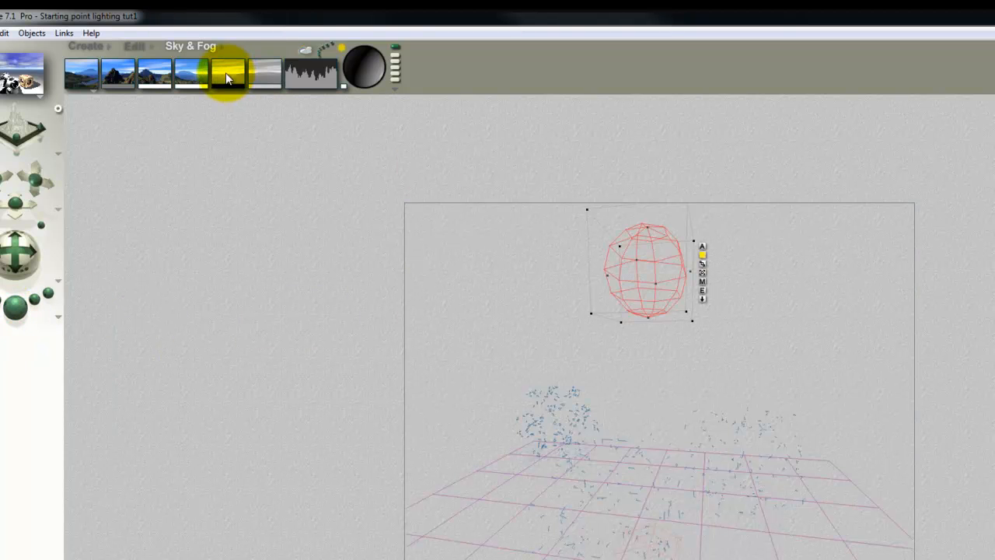
{"action": "left_click", "coordinate": [23, 310]}
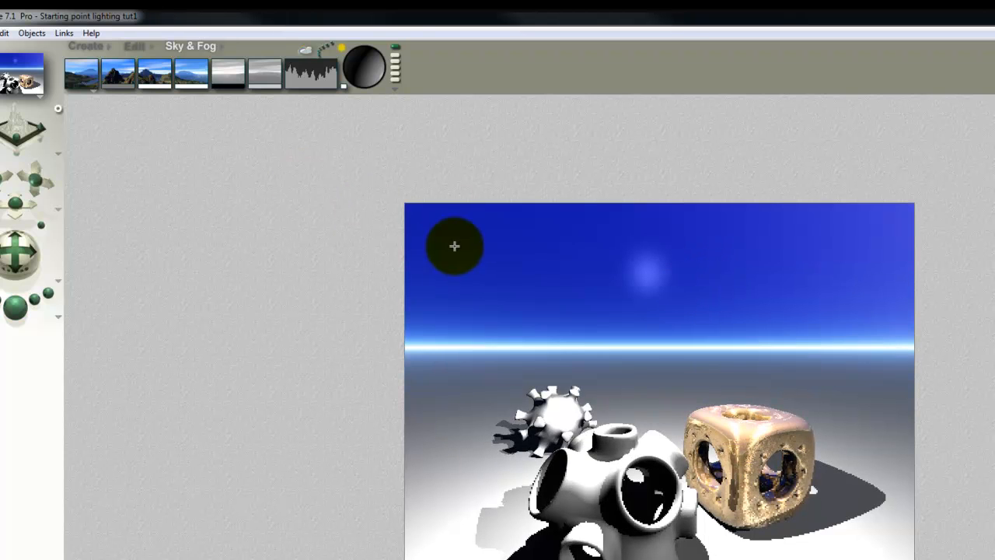
Set the sky's ambient colour to white and switch the sky mode to Atmosphere Off.
{"action": "left_click_drag", "start_coordinate": [126, 88], "coordinate": [143, 86]}
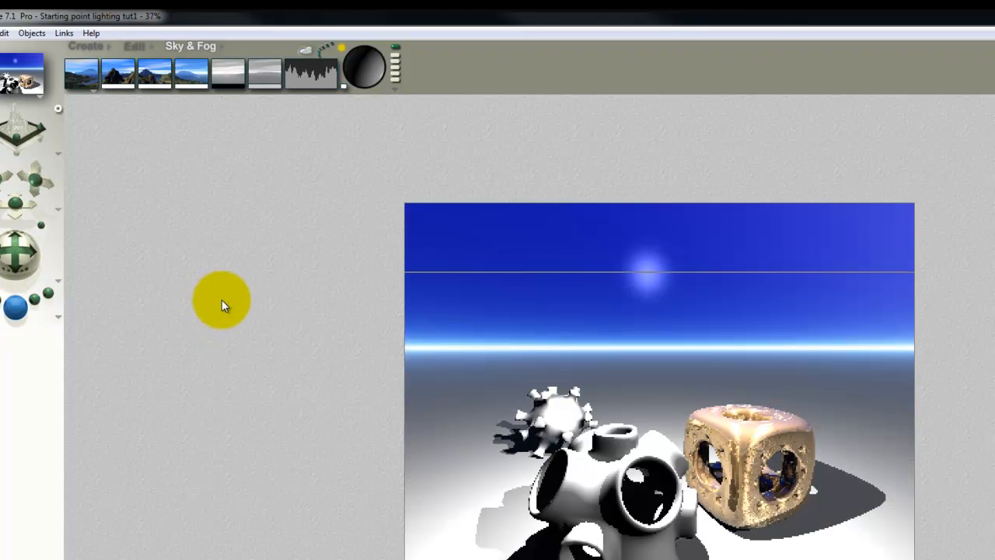
{"action": "key", "text": "ctrl+z"}
{"action": "left_click", "coordinate": [93, 91]}
{"action": "left_click", "coordinate": [116, 142]}
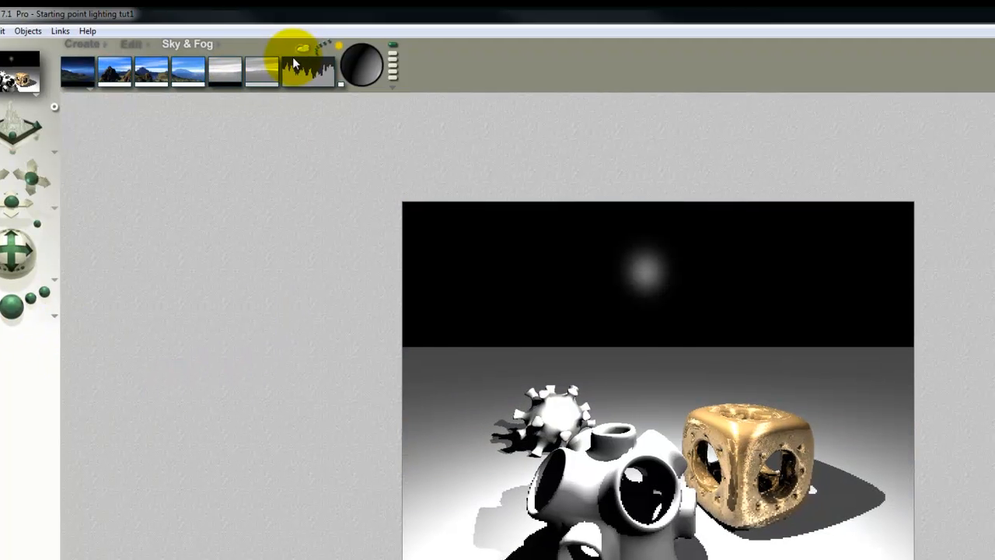
Disable the sun light and set the Sun/Moon shadow intensity to 100 in the Sky Lab, accept and render.
{"action": "left_click", "coordinate": [294, 59]}
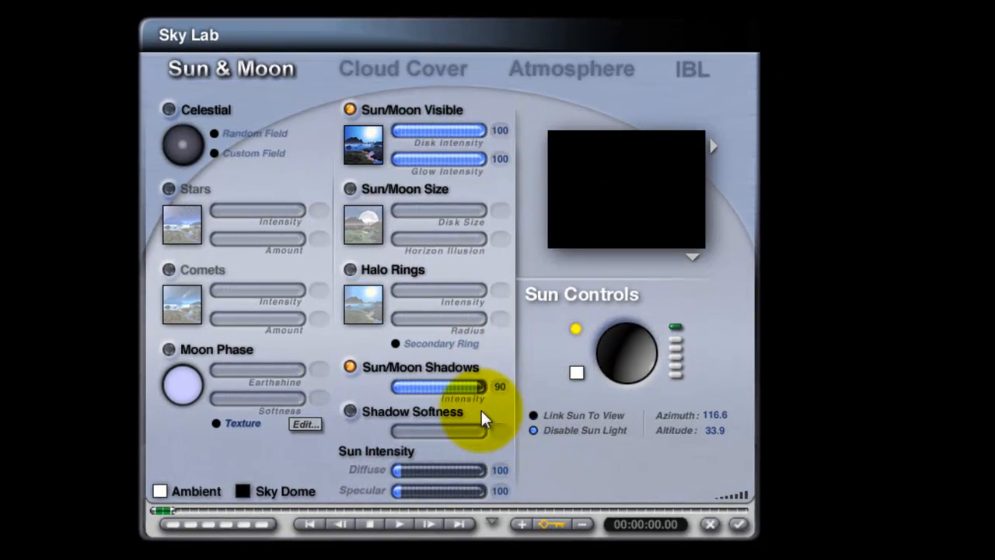
{"action": "left_click_drag", "start_coordinate": [479, 386], "coordinate": [484, 386]}
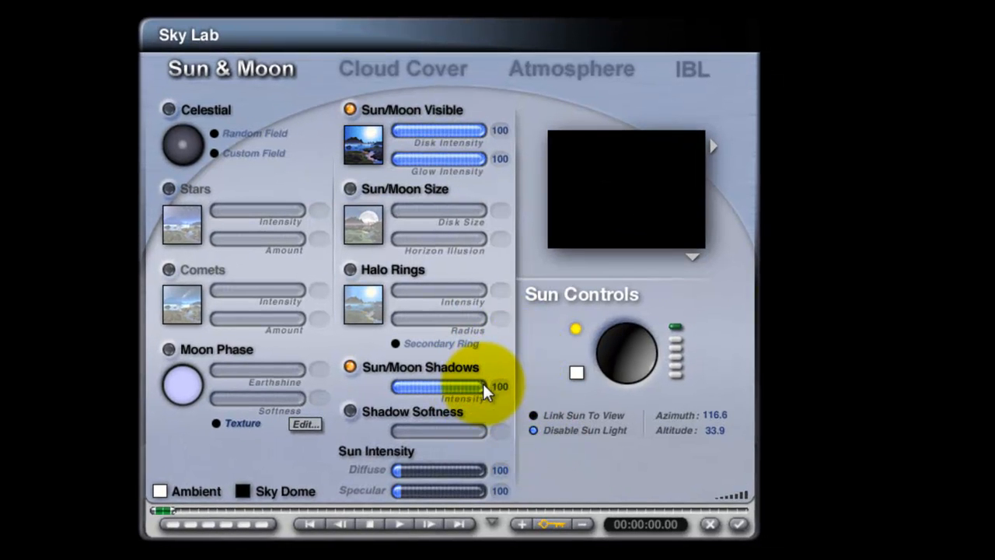
{"action": "left_click", "coordinate": [739, 525]}
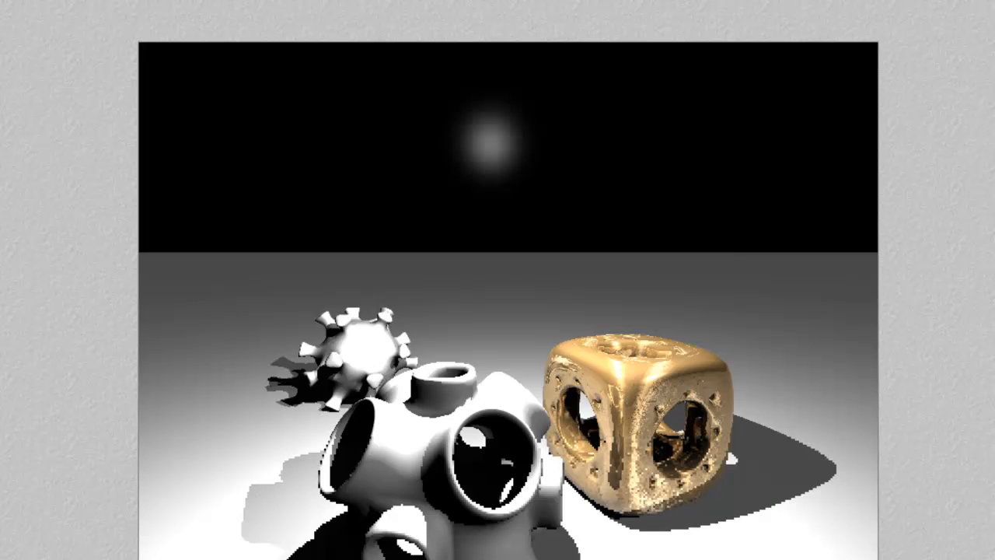
{"action": "left_click", "coordinate": [24, 275]}
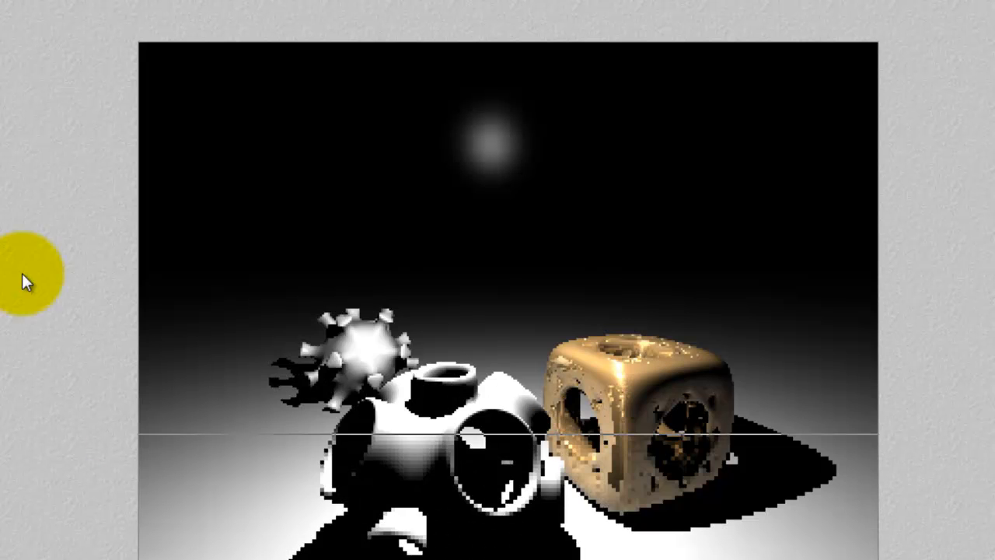
Set the radial light's visible object rendering to Volume in the Light Lab, keeping Infinite Light off, and render the scene.
{"action": "left_click", "coordinate": [549, 182]}
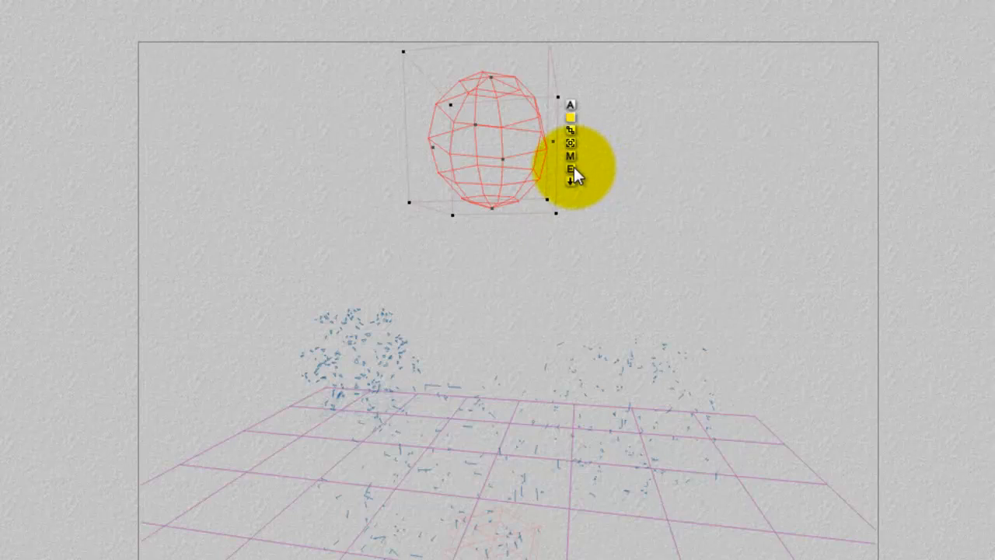
{"action": "left_click", "coordinate": [572, 169]}
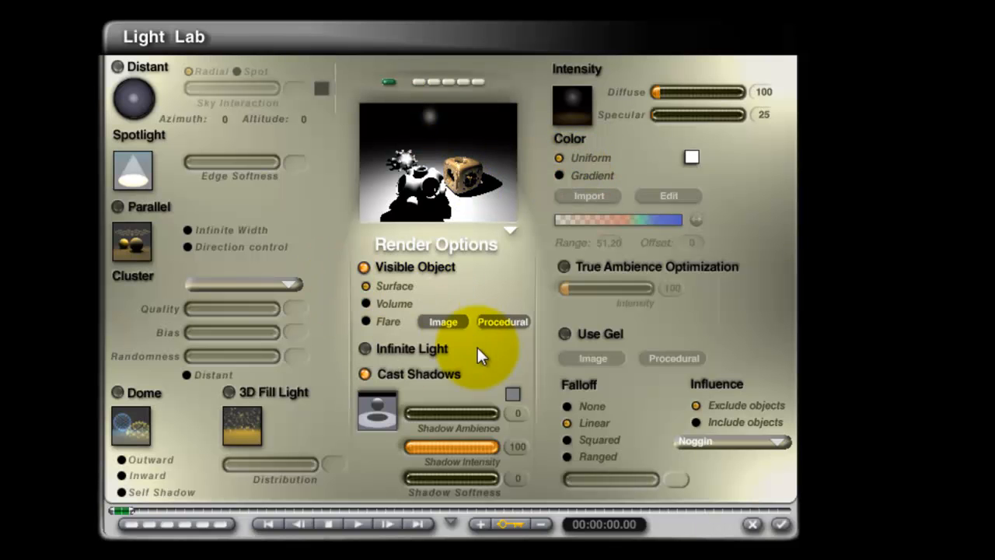
{"action": "left_click", "coordinate": [443, 321]}
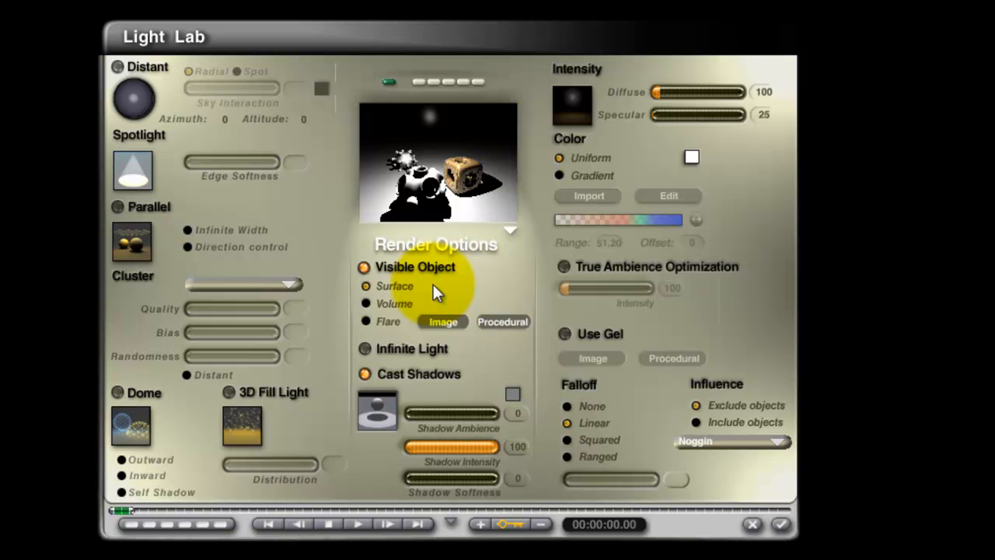
{"action": "left_click", "coordinate": [366, 303]}
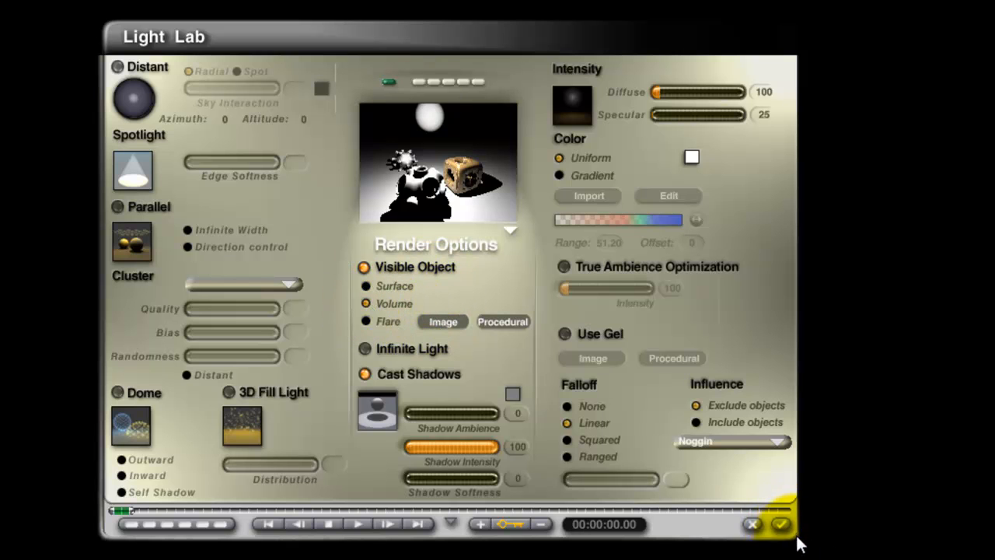
{"action": "left_click", "coordinate": [368, 350]}
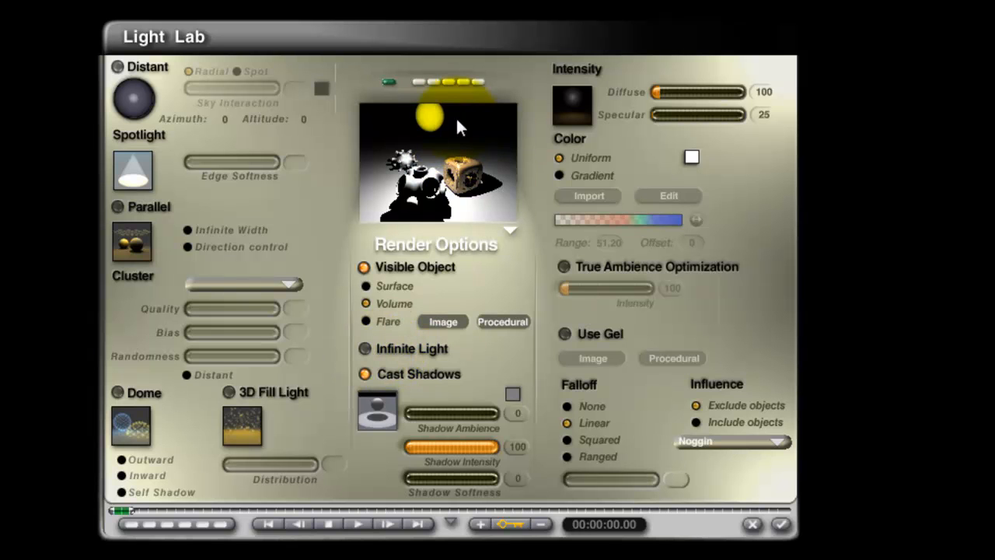
{"action": "left_click", "coordinate": [366, 349]}
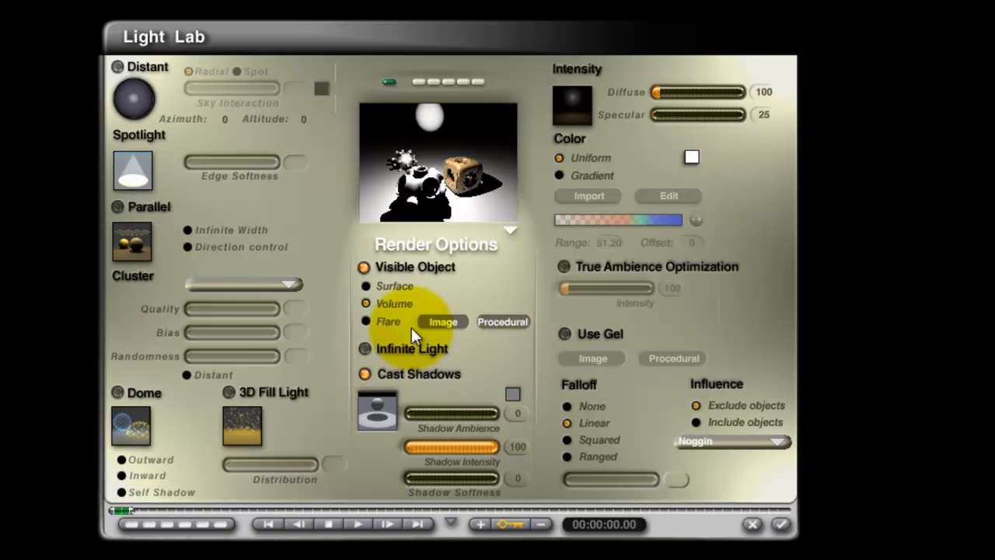
{"action": "left_click", "coordinate": [365, 350]}
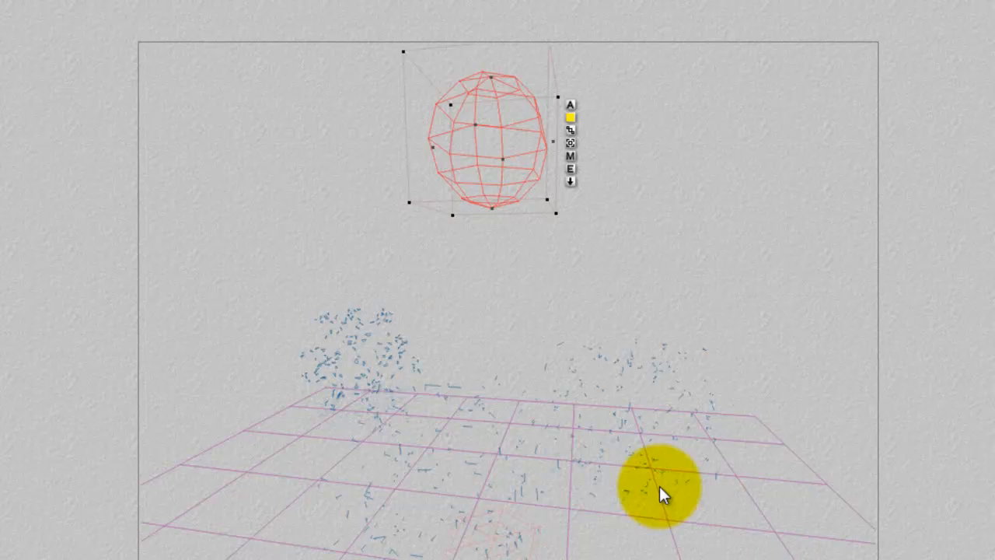
{"action": "left_click", "coordinate": [780, 524]}
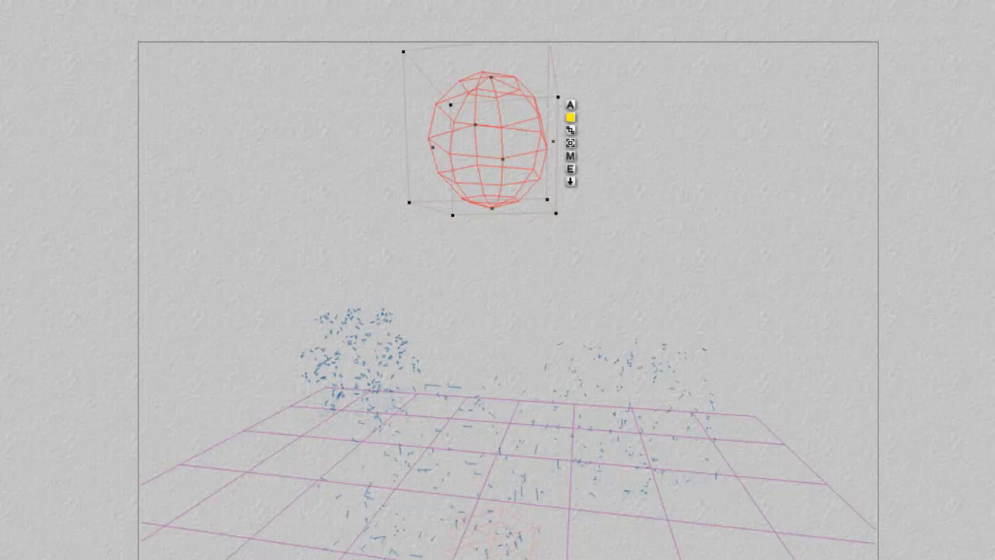
{"action": "left_click", "coordinate": [1, 383]}
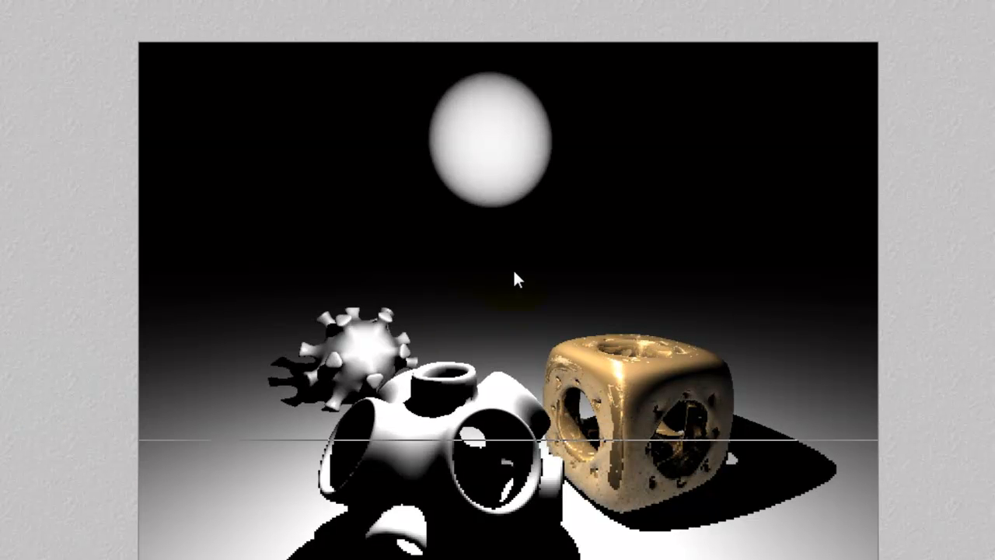
Apply a fiery orange volume preset from the material library to the visible radial light and render the scene.
{"action": "left_click", "coordinate": [523, 204]}
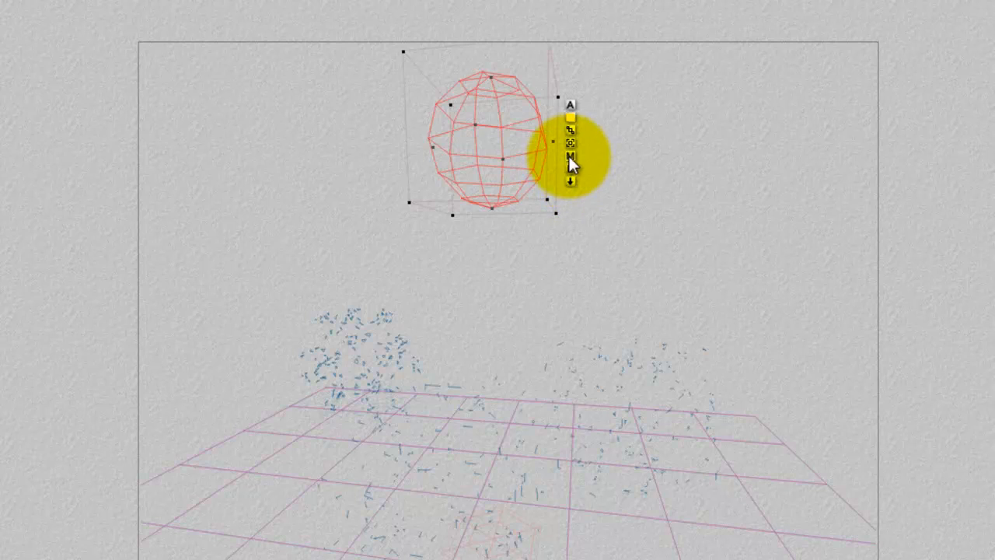
{"action": "left_click", "coordinate": [570, 156]}
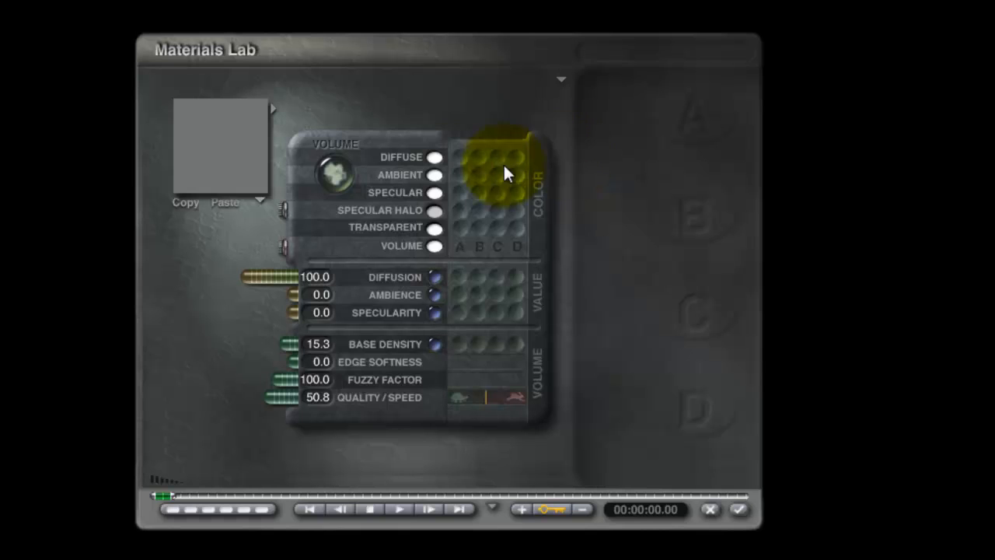
{"action": "left_click", "coordinate": [273, 109]}
{"action": "left_click", "coordinate": [381, 268]}
{"action": "left_click", "coordinate": [758, 470]}
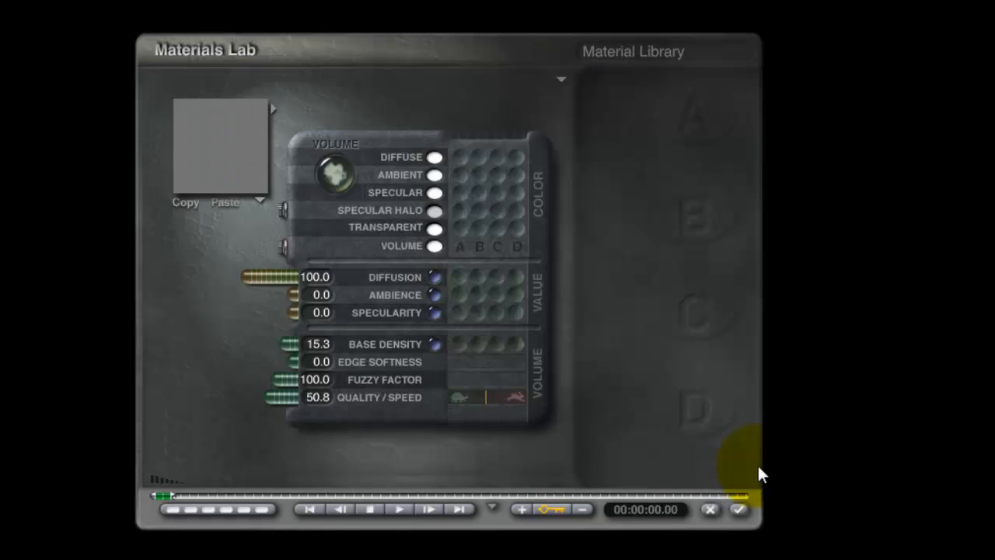
{"action": "left_click", "coordinate": [740, 510]}
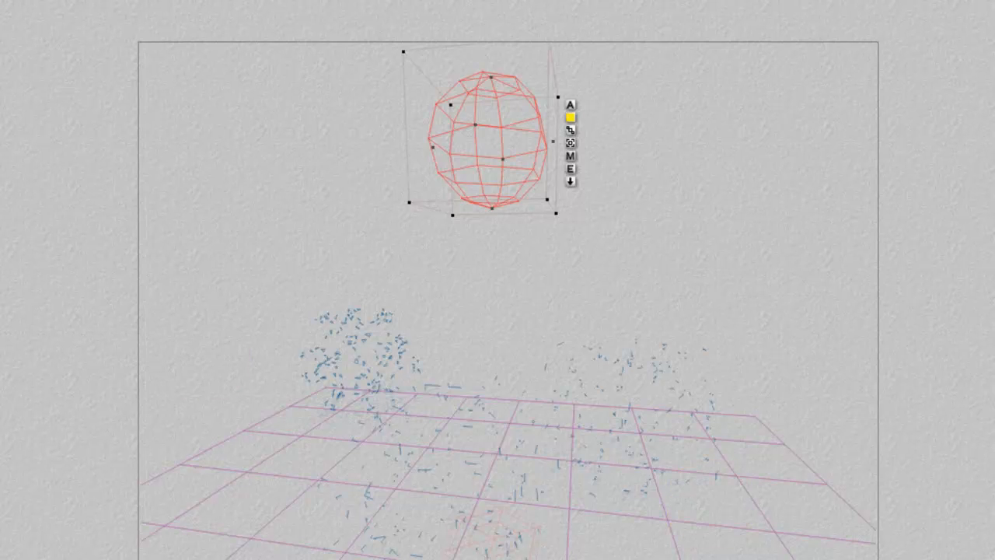
{"action": "key", "text": "ctrl+r"}
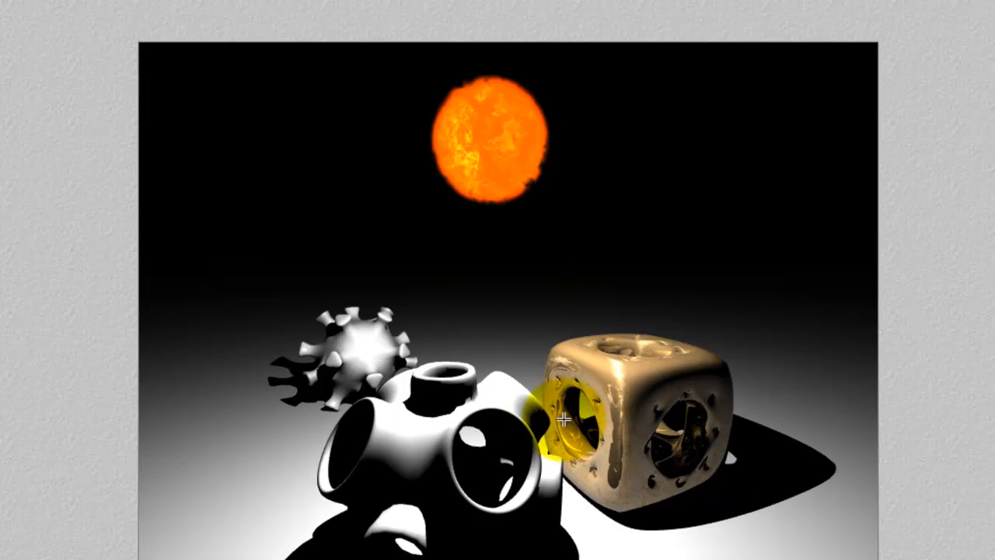
{"action": "key", "text": "Escape"}
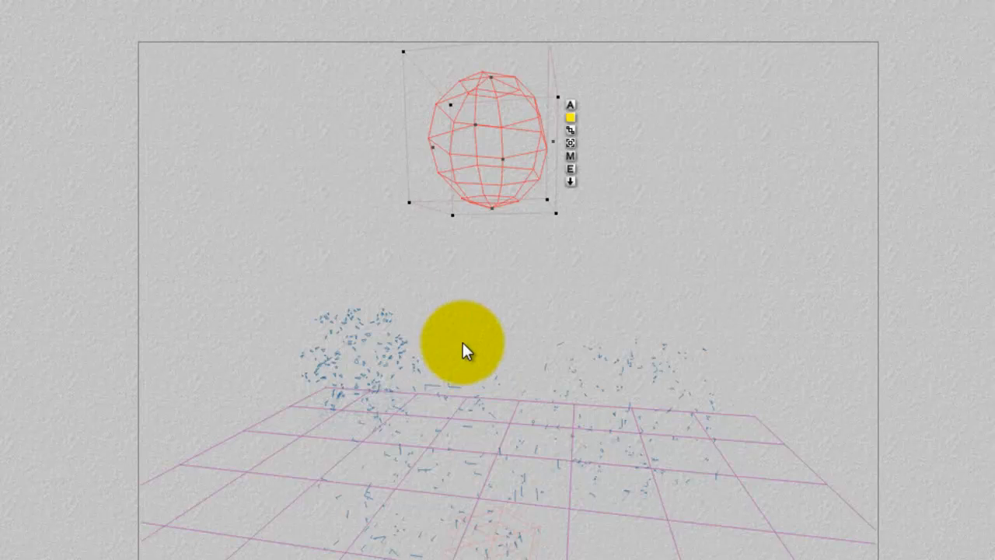
Enable Use Gel with the procedural option for the fiery radial light in the Light Lab and render the scene.
{"action": "left_click", "coordinate": [571, 169]}
{"action": "left_click", "coordinate": [566, 334]}
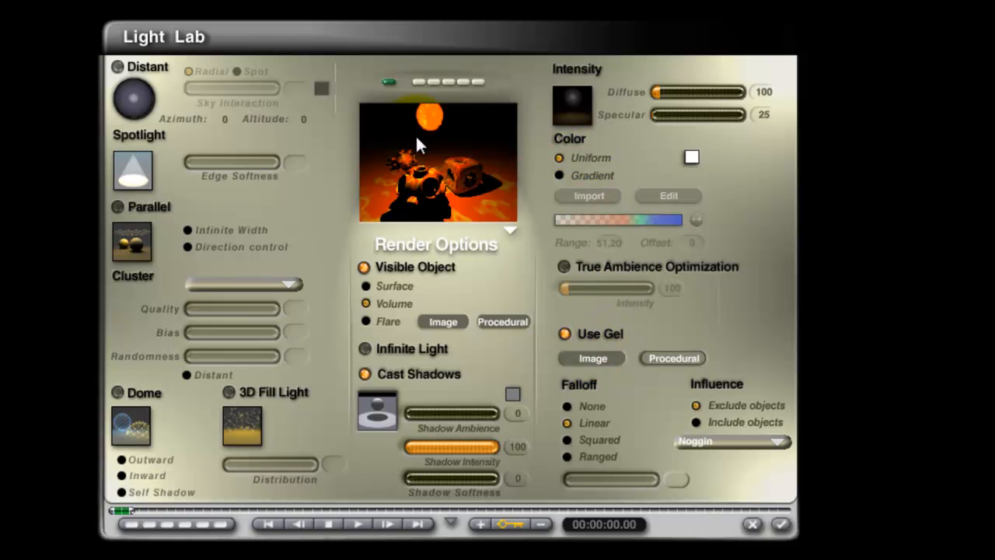
{"action": "left_click", "coordinate": [781, 525]}
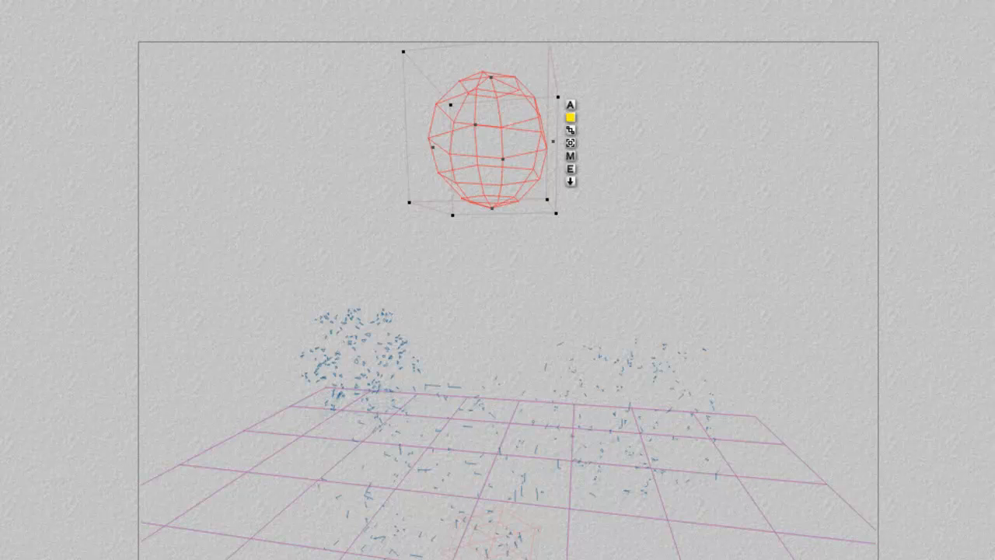
{"action": "key", "text": "ctrl+r"}
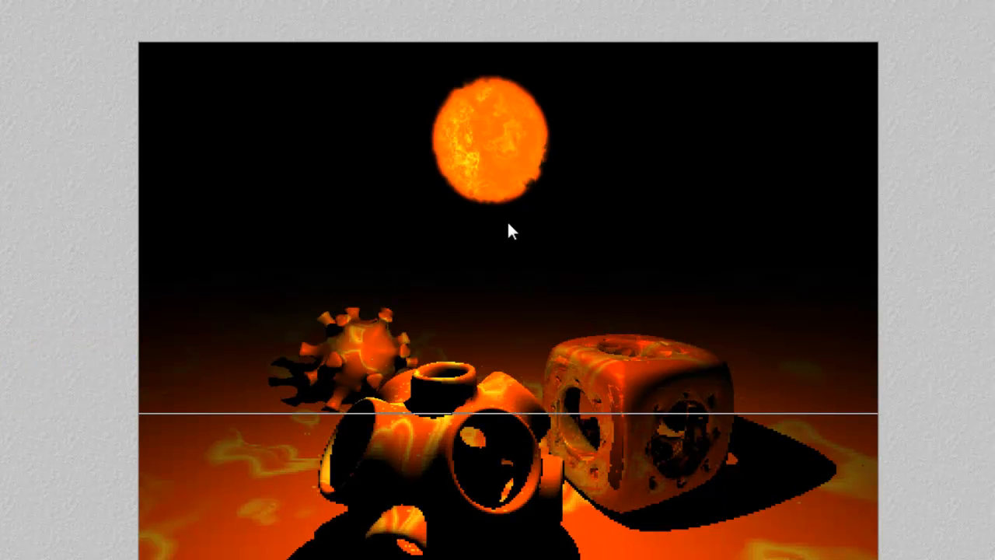
{"action": "left_click", "coordinate": [497, 217]}
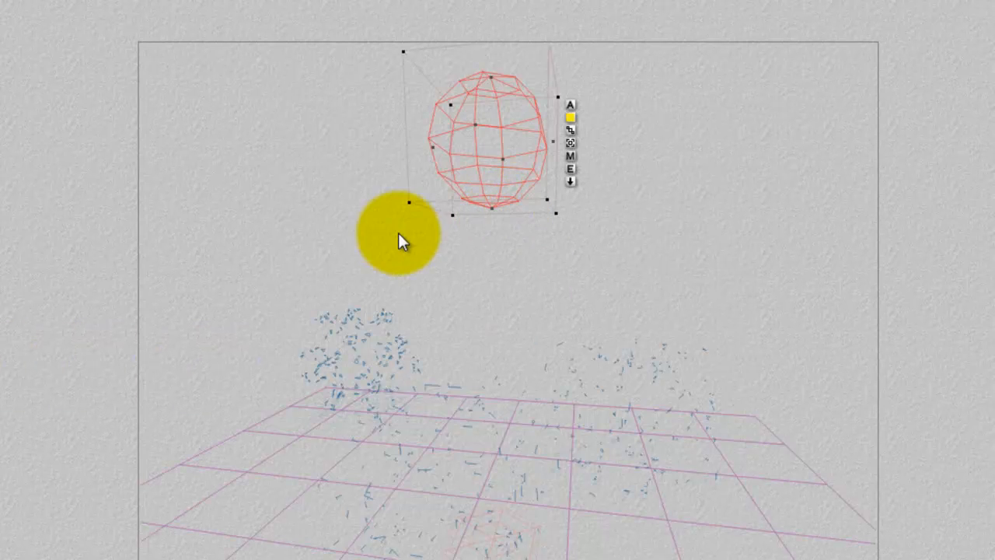
Delete the fiery radial light, then add a new radial light and move it up above the objects.
{"action": "left_click", "coordinate": [570, 169]}
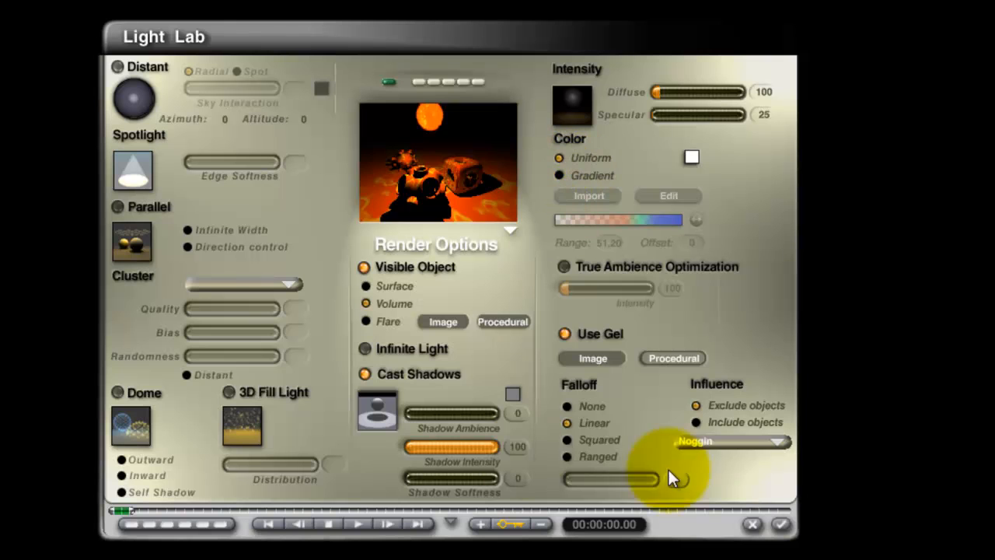
{"action": "left_click", "coordinate": [753, 524]}
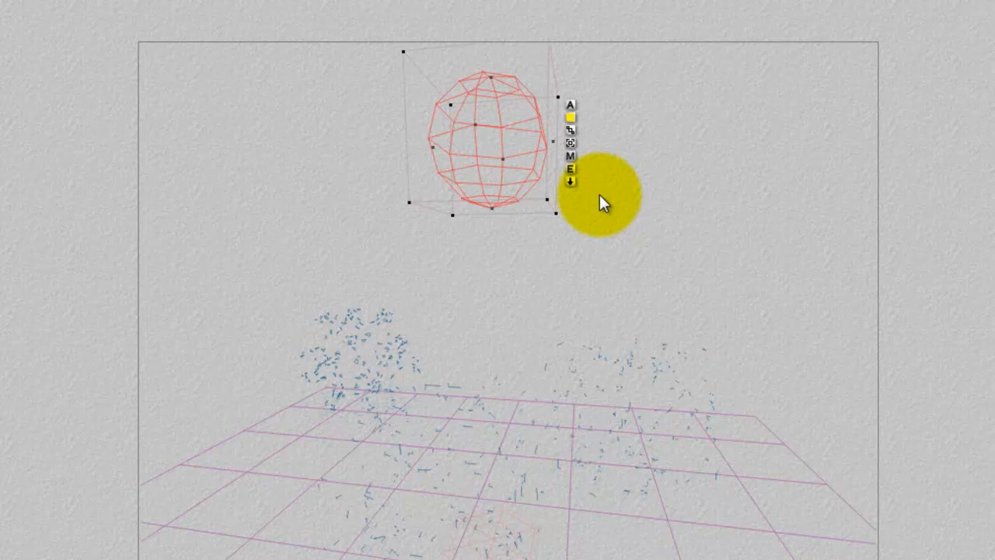
{"action": "key", "text": "Delete"}
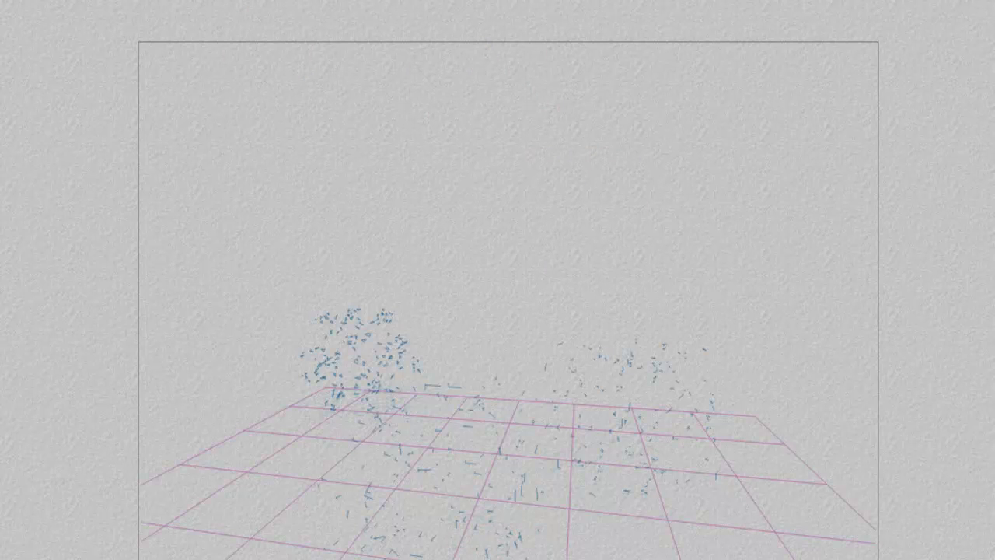
{"action": "key", "text": "ctrl+z"}
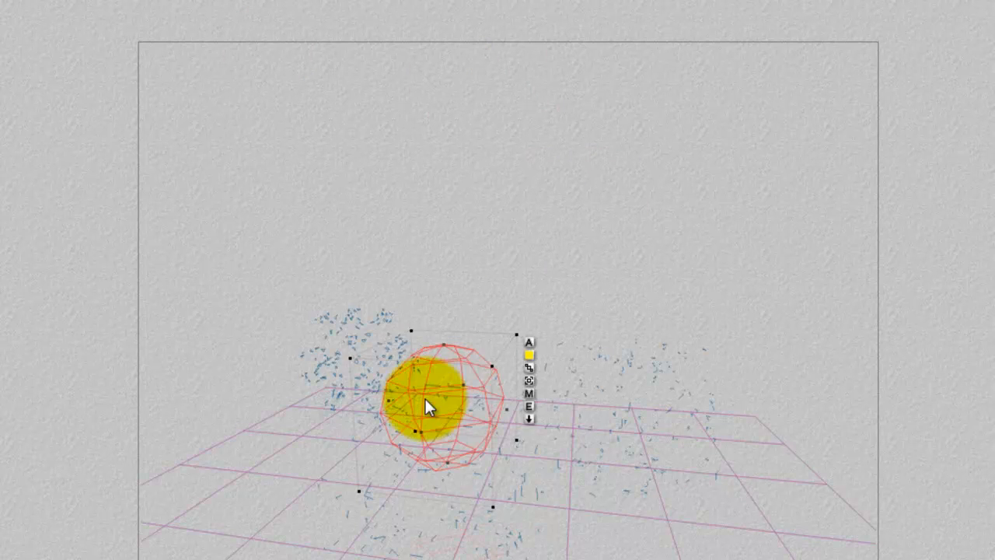
{"action": "left_click_drag", "start_coordinate": [428, 406], "coordinate": [520, 161]}
Set the new radial light's visible object rendering to Flare and load Image2 as its flare picture.
{"action": "left_click", "coordinate": [605, 184]}
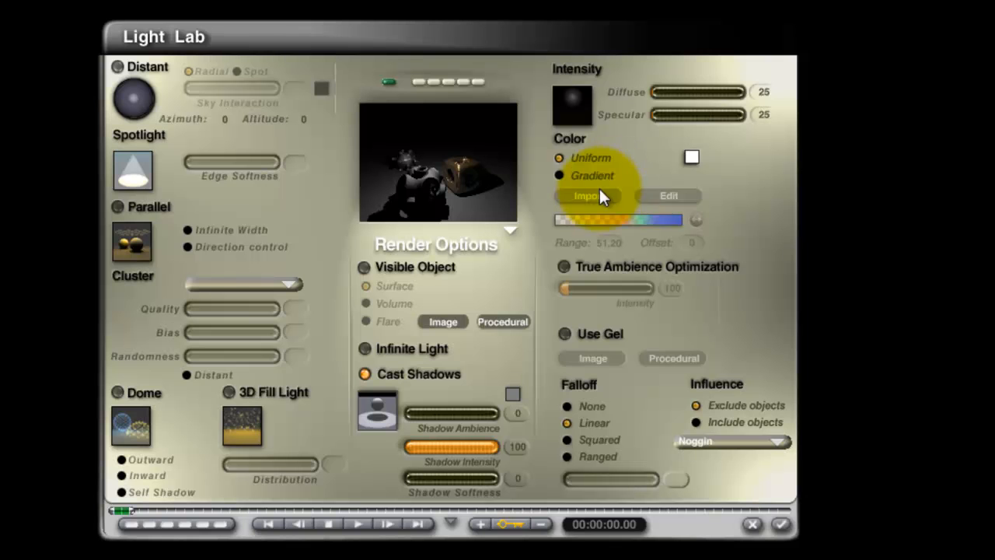
{"action": "left_click", "coordinate": [367, 321]}
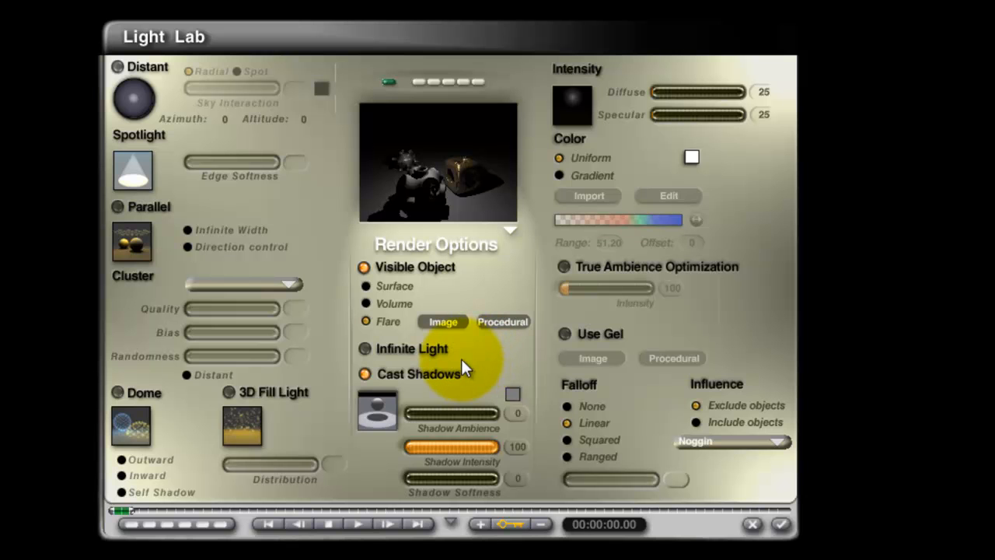
{"action": "left_click", "coordinate": [443, 322]}
{"action": "left_click", "coordinate": [385, 315]}
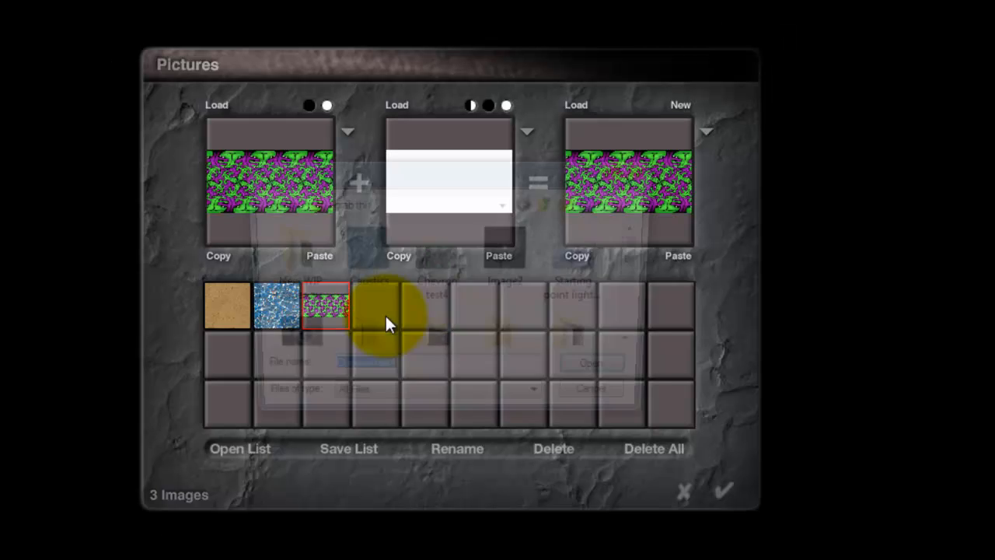
{"action": "left_click", "coordinate": [498, 282]}
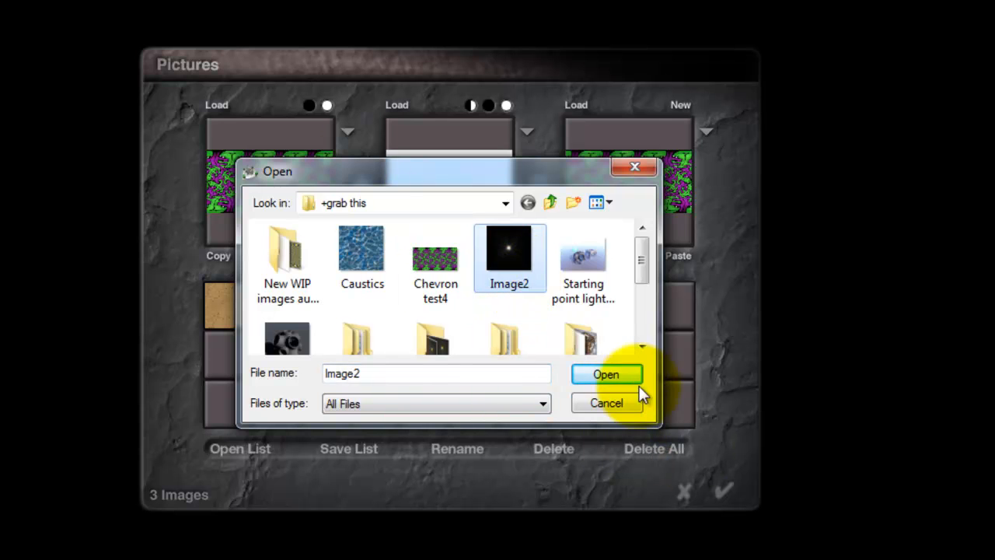
{"action": "left_click", "coordinate": [618, 375]}
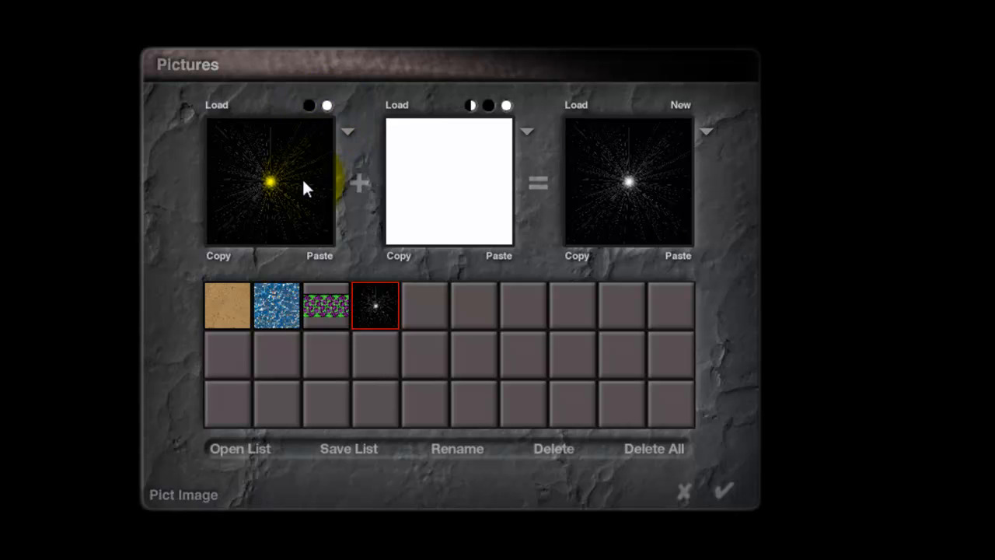
Copy the starburst picture into its alpha image, replacing the existing alpha, and clear the picture image to white.
{"action": "left_click", "coordinate": [243, 259]}
{"action": "left_click", "coordinate": [494, 254]}
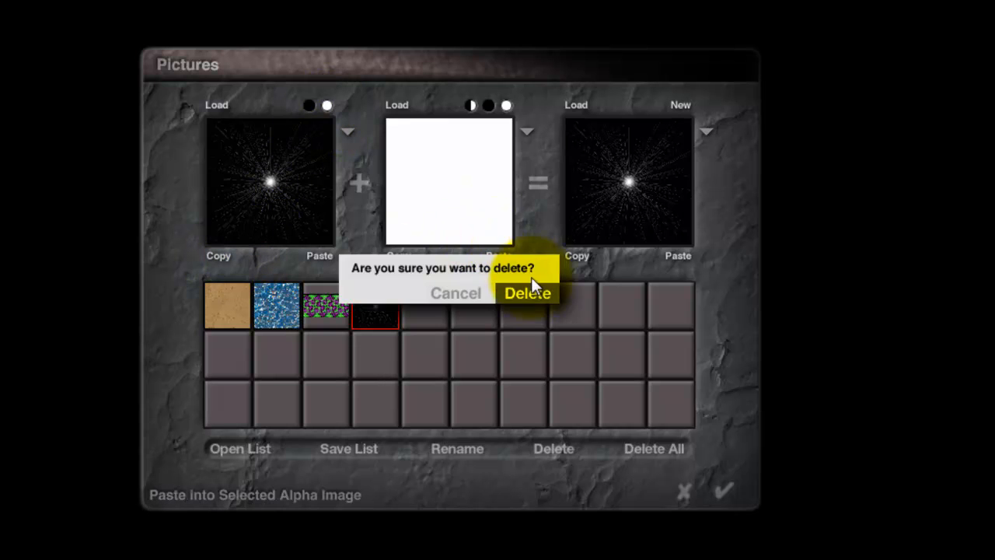
{"action": "left_click", "coordinate": [535, 294]}
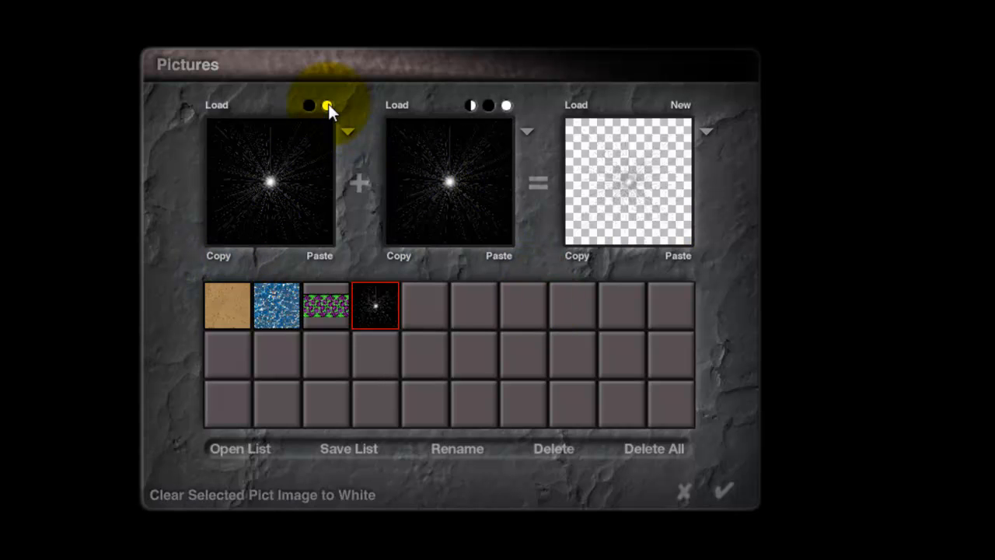
{"action": "left_click", "coordinate": [327, 106]}
{"action": "left_click", "coordinate": [514, 297]}
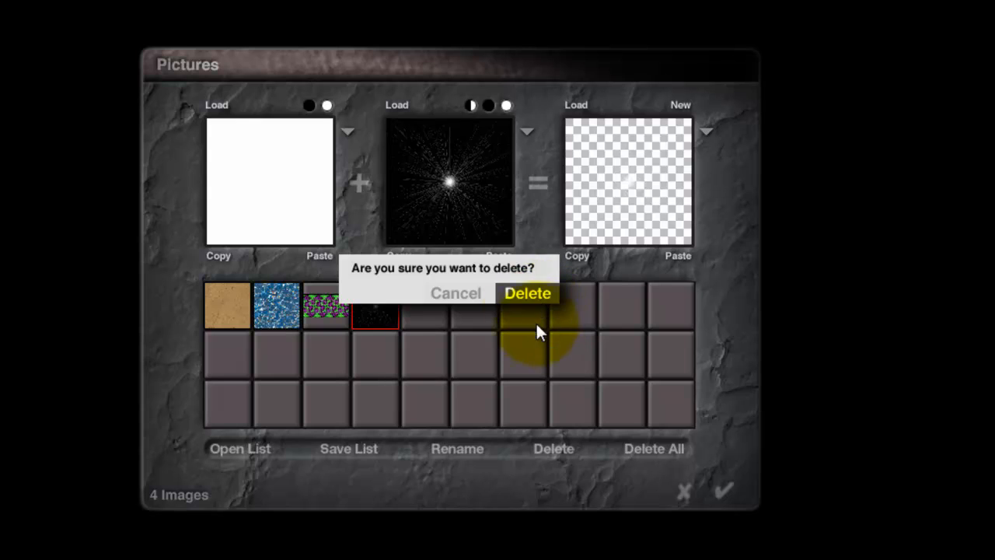
{"action": "left_click", "coordinate": [530, 295]}
{"action": "left_click", "coordinate": [530, 298]}
{"action": "left_click", "coordinate": [605, 404]}
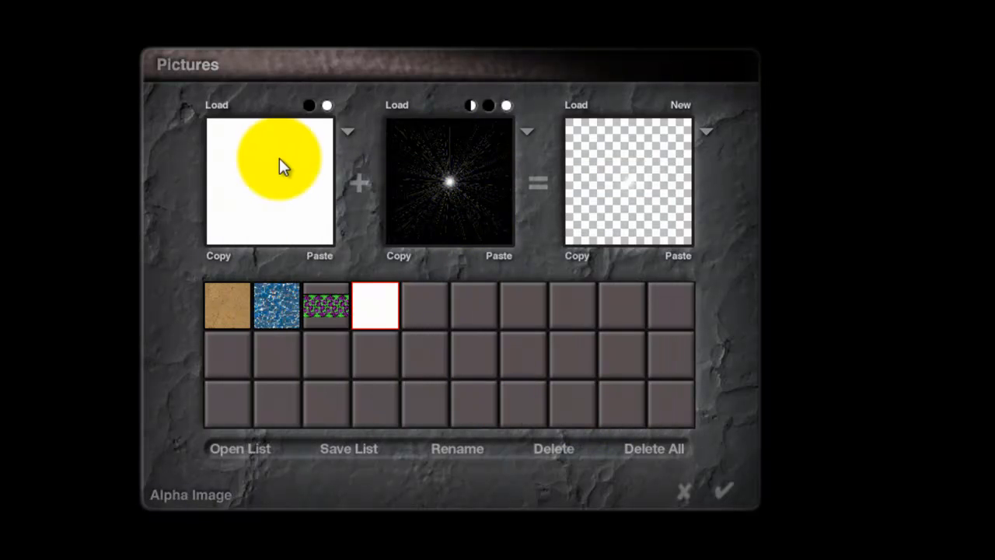
Accept the edited flare picture and apply the new radial light's Light Lab settings.
{"action": "left_click", "coordinate": [726, 489]}
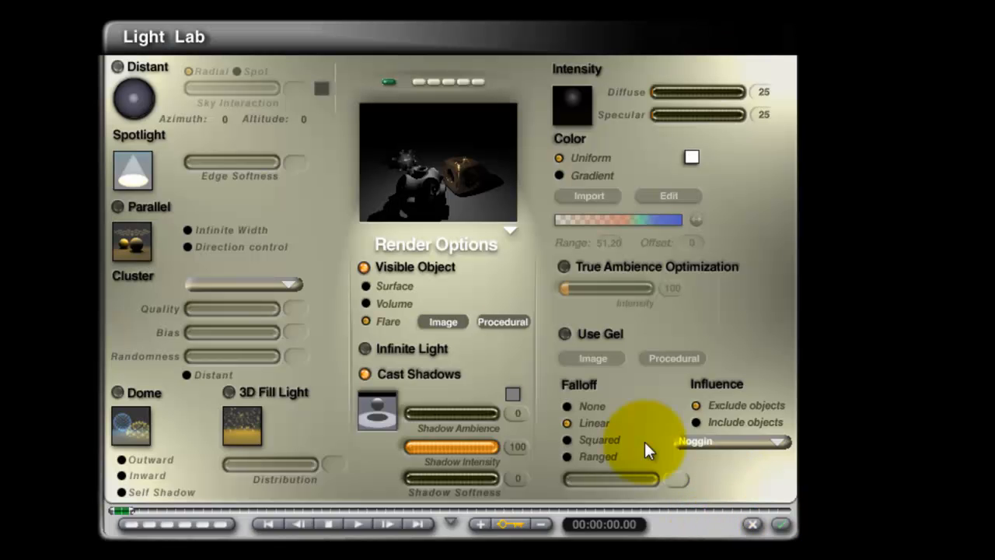
{"action": "left_click", "coordinate": [781, 526]}
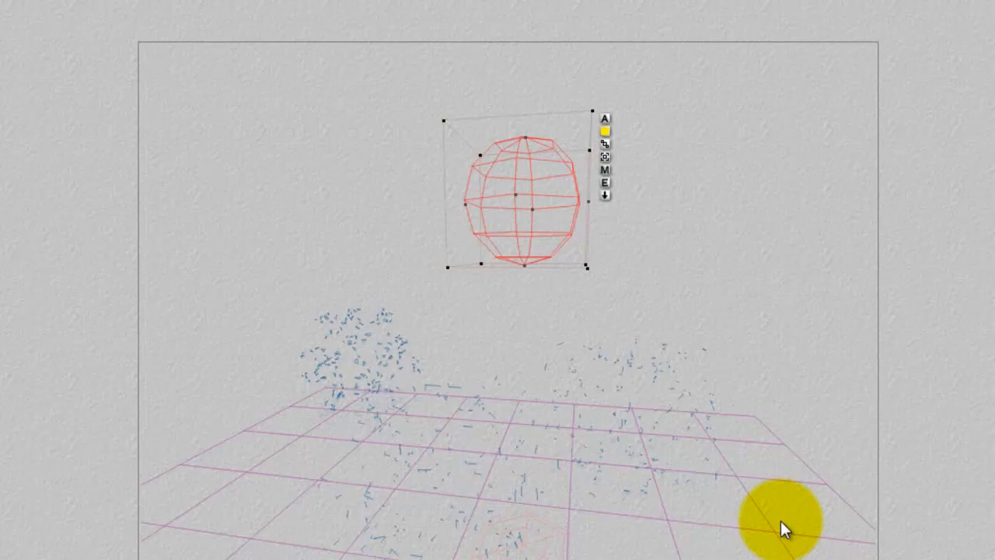
{"action": "left_click", "coordinate": [607, 168]}
{"action": "left_click", "coordinate": [710, 510]}
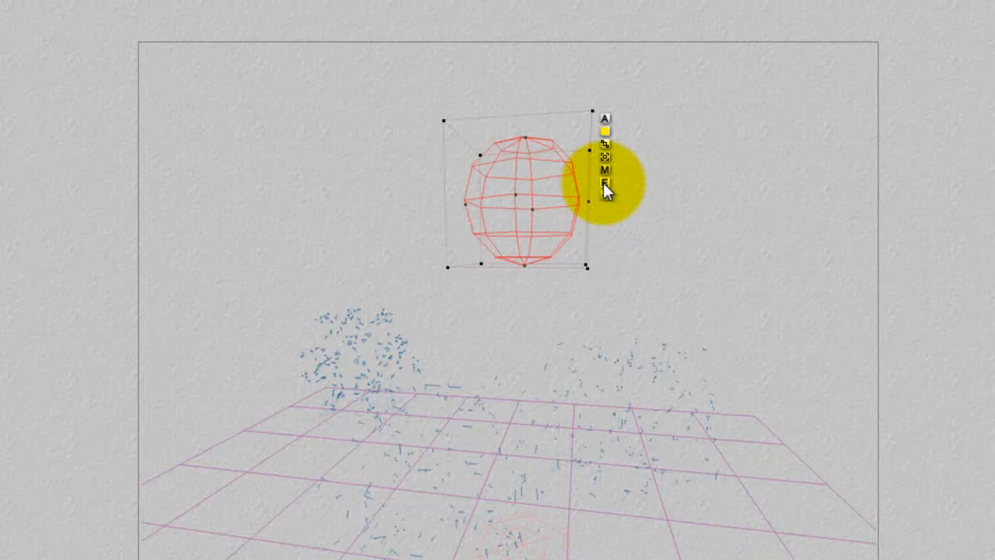
Review the radial light's flare picture in its Light Lab, accept the settings, and render the scene.
{"action": "left_click", "coordinate": [605, 183]}
{"action": "left_click", "coordinate": [500, 320]}
{"action": "left_click", "coordinate": [712, 510]}
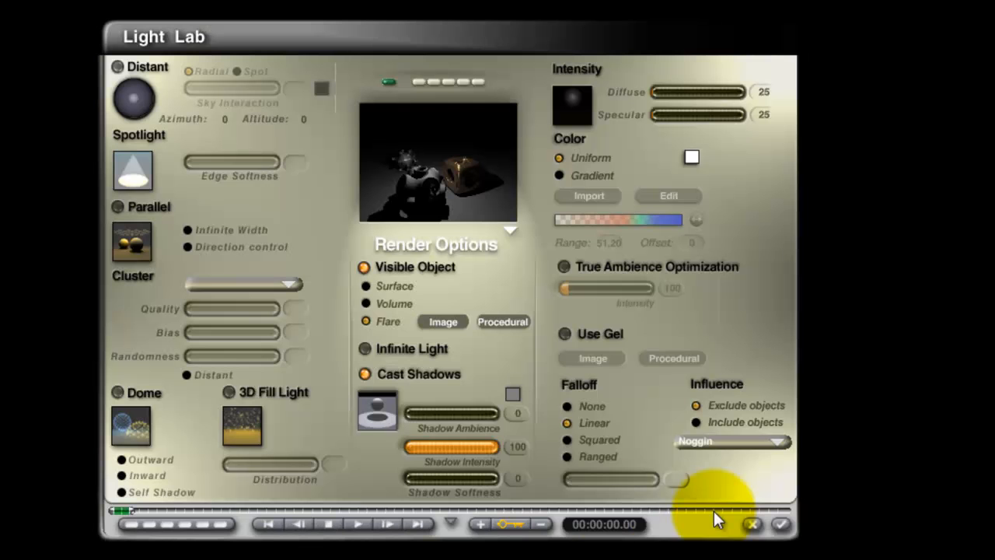
{"action": "left_click", "coordinate": [441, 322]}
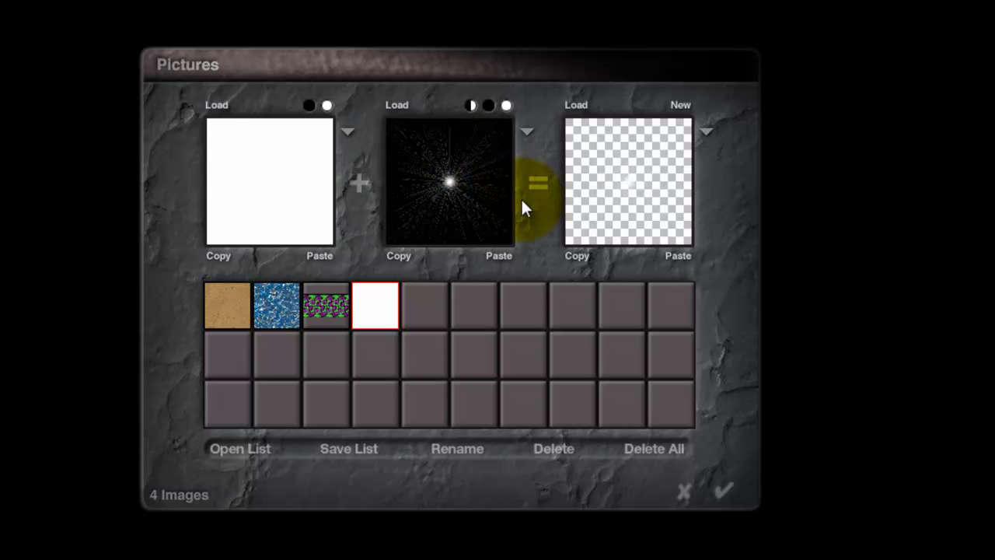
{"action": "left_click", "coordinate": [723, 490]}
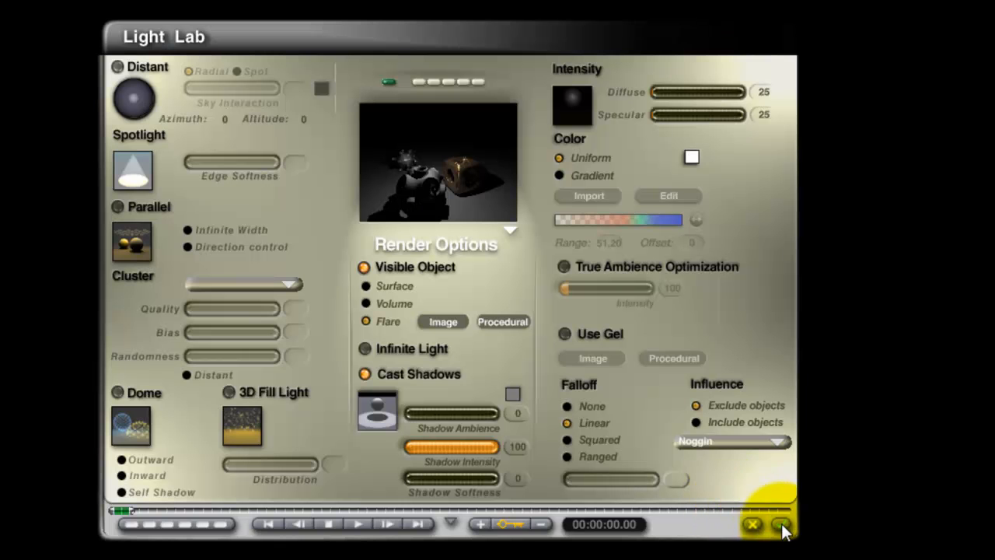
{"action": "left_click", "coordinate": [767, 524]}
{"action": "key", "text": "ctrl+r"}
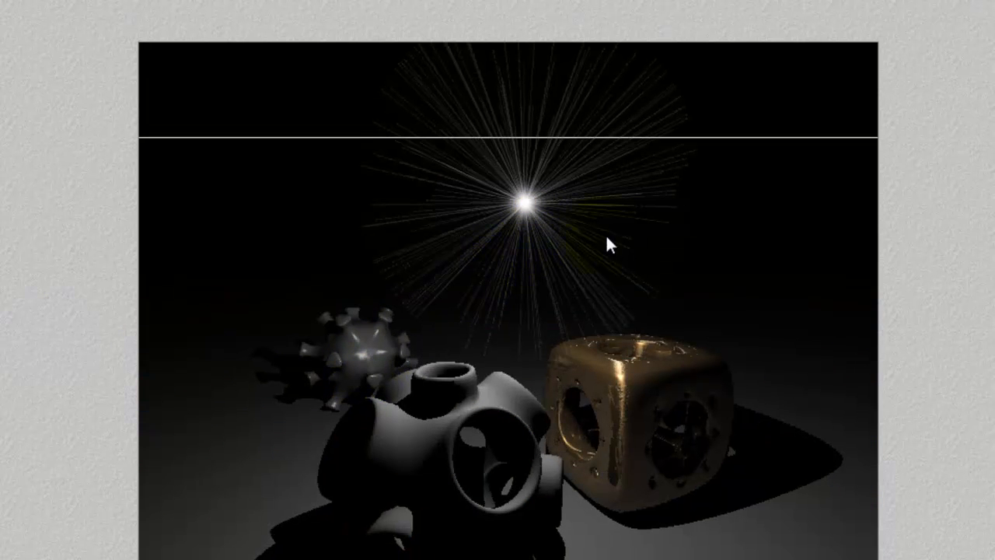
Render the scene with the radial light moved to the left side of the frame, and again with it near the right edge.
{"action": "left_click_drag", "start_coordinate": [534, 214], "coordinate": [222, 199]}
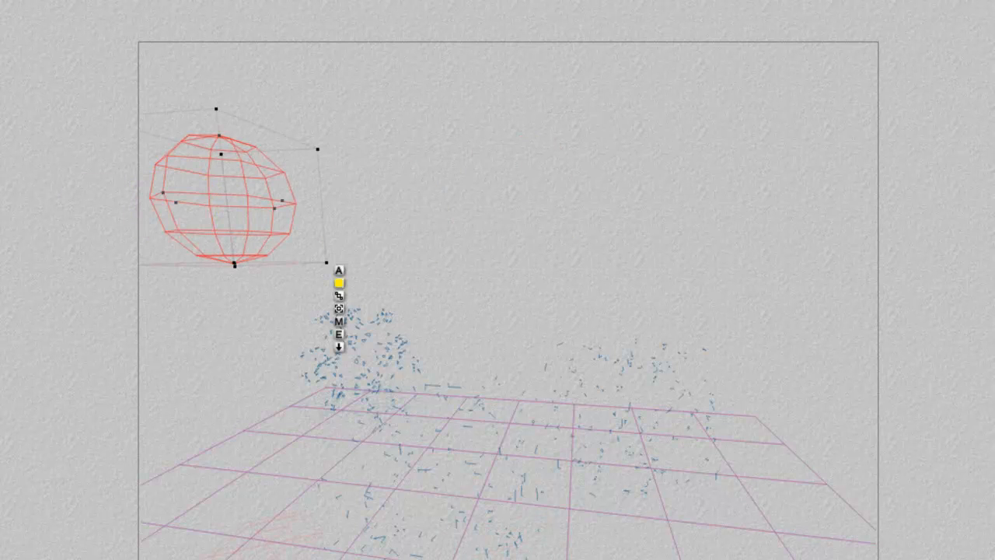
{"action": "key", "text": "ctrl+r"}
{"action": "left_click", "coordinate": [241, 282]}
{"action": "left_click_drag", "start_coordinate": [241, 281], "coordinate": [899, 223]}
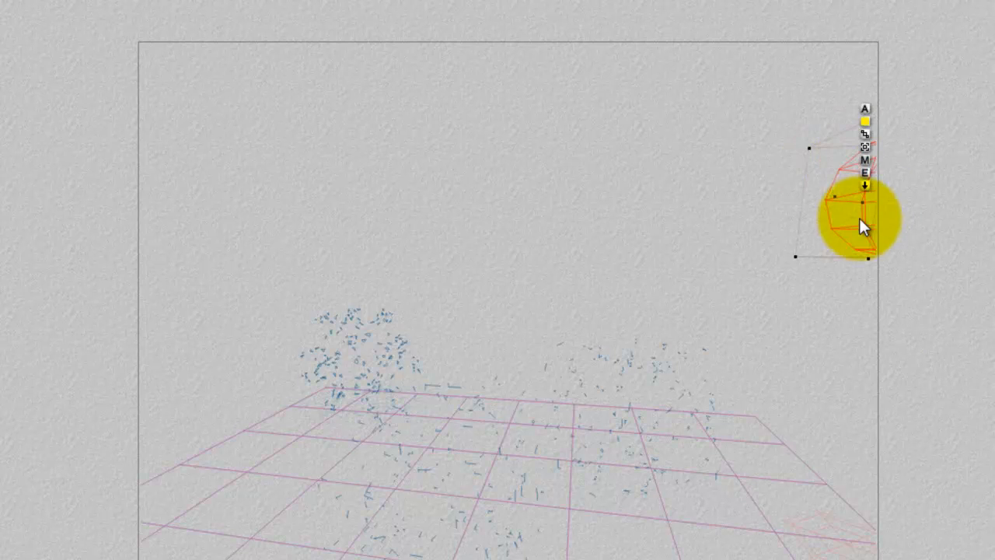
{"action": "key", "text": "ctrl+r"}
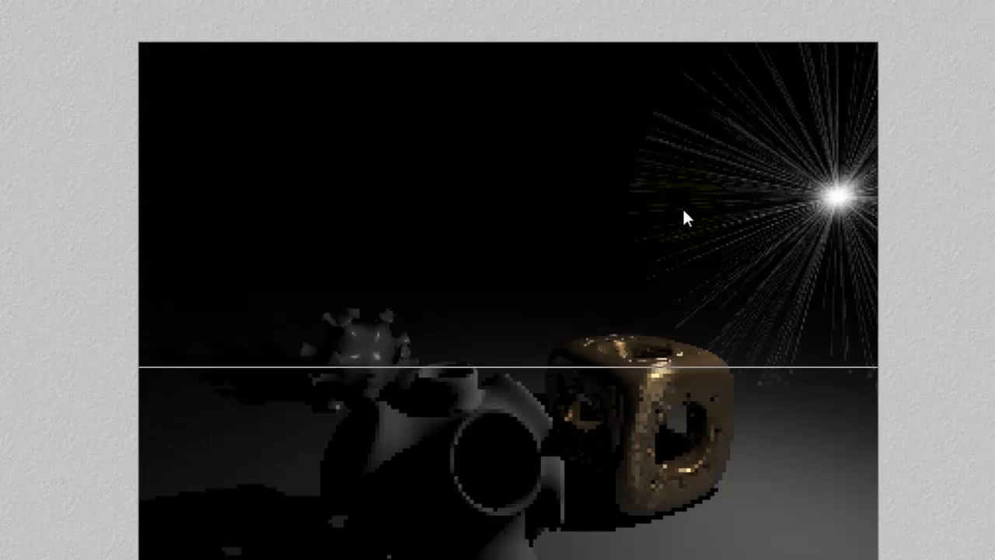
Render with the radial light shifted past the frame's right edge, then move it back above the objects, slightly left of centre.
{"action": "left_click", "coordinate": [822, 211]}
{"action": "left_click", "coordinate": [236, 222]}
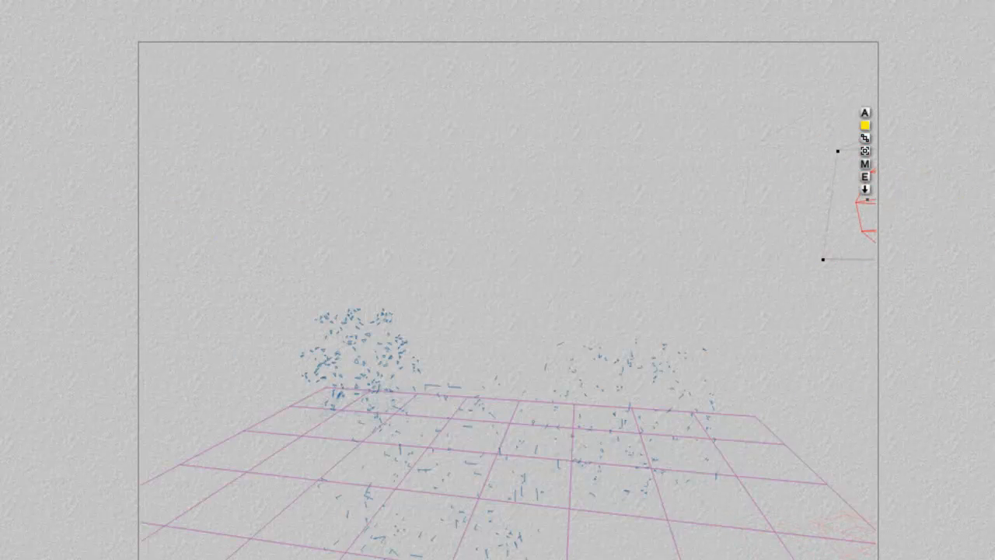
{"action": "key", "text": "ctrl+r"}
{"action": "left_click", "coordinate": [851, 241]}
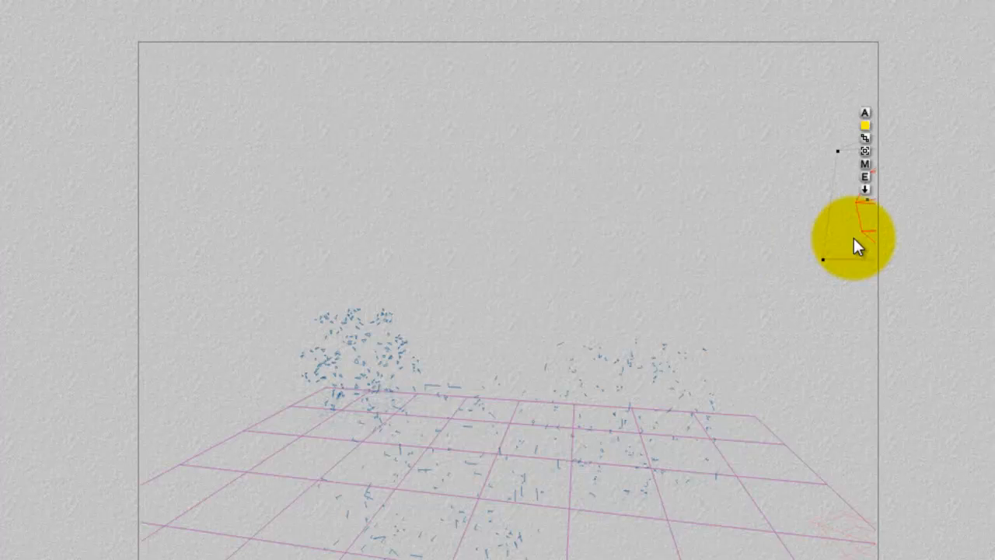
{"action": "left_click_drag", "start_coordinate": [866, 217], "coordinate": [423, 215]}
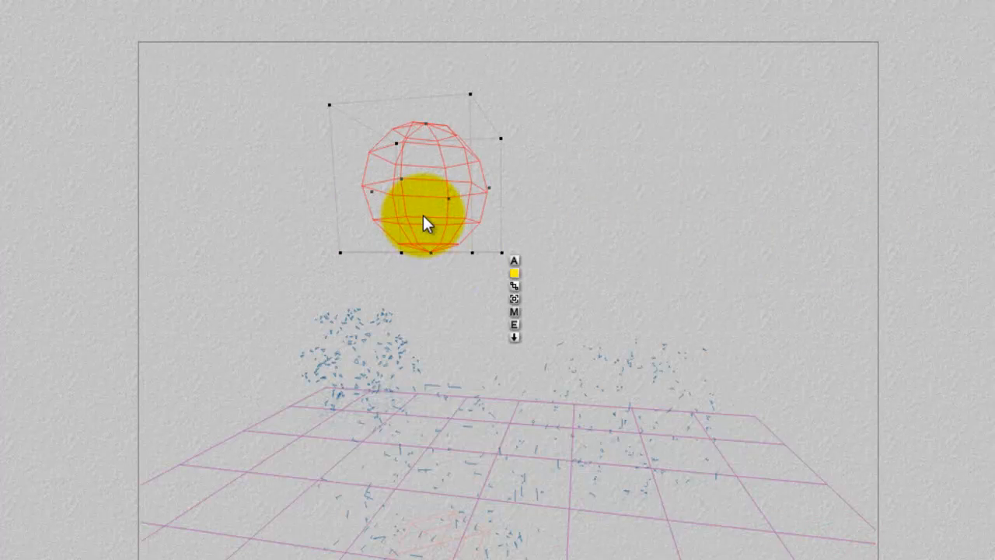
Load the starburst picture as the flare's picture image, apply the Light Lab settings and render the scene.
{"action": "left_click", "coordinate": [514, 324]}
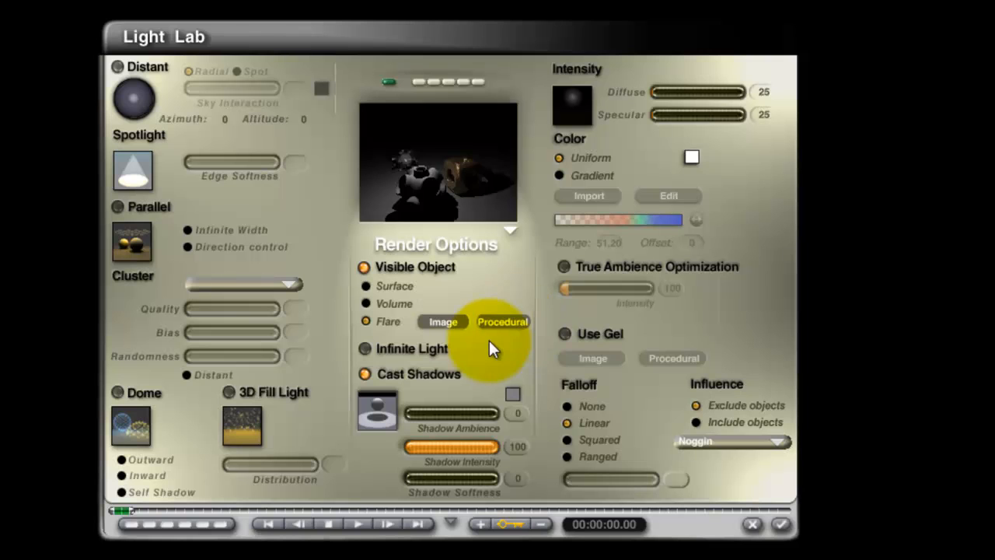
{"action": "left_click", "coordinate": [449, 321]}
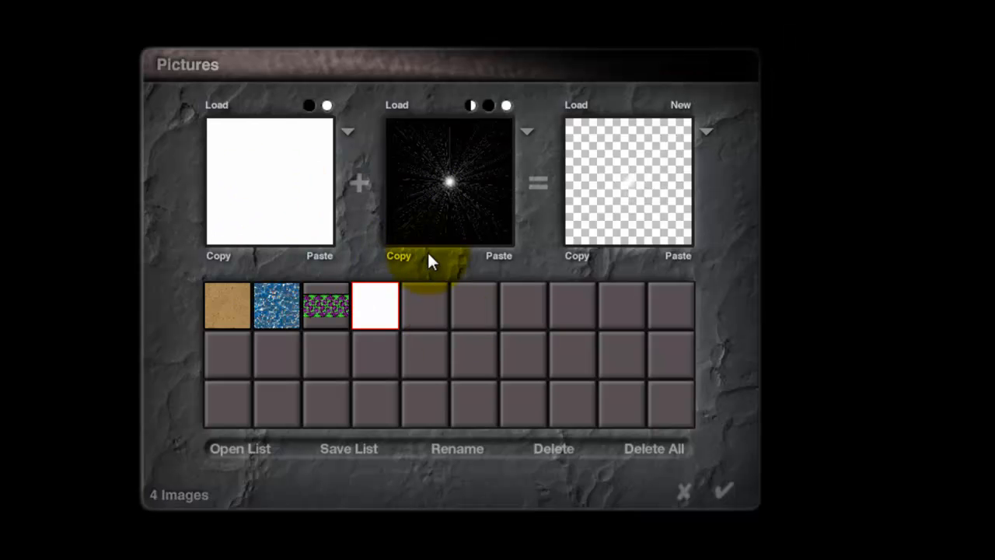
{"action": "left_click", "coordinate": [215, 107]}
{"action": "left_click", "coordinate": [508, 250]}
{"action": "left_click", "coordinate": [608, 376]}
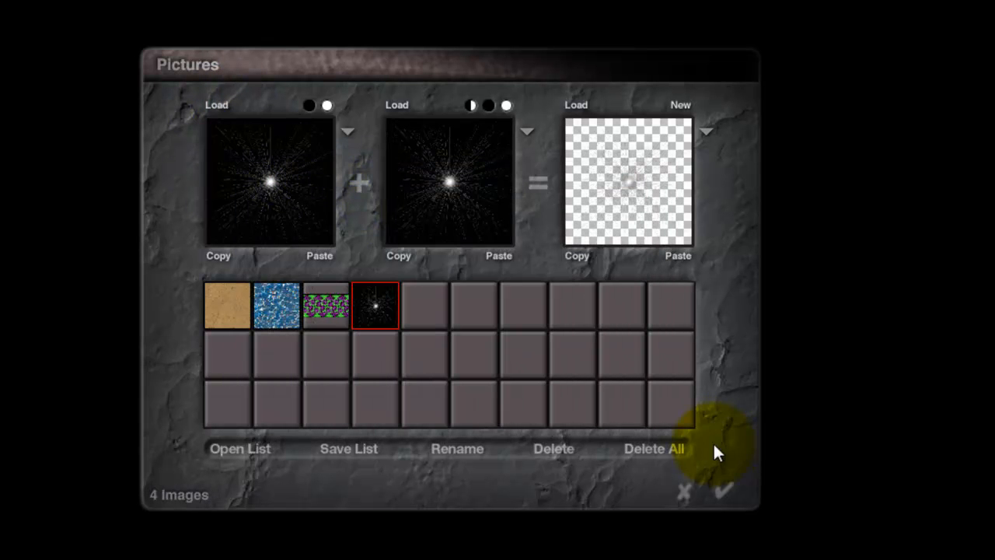
{"action": "left_click", "coordinate": [725, 491]}
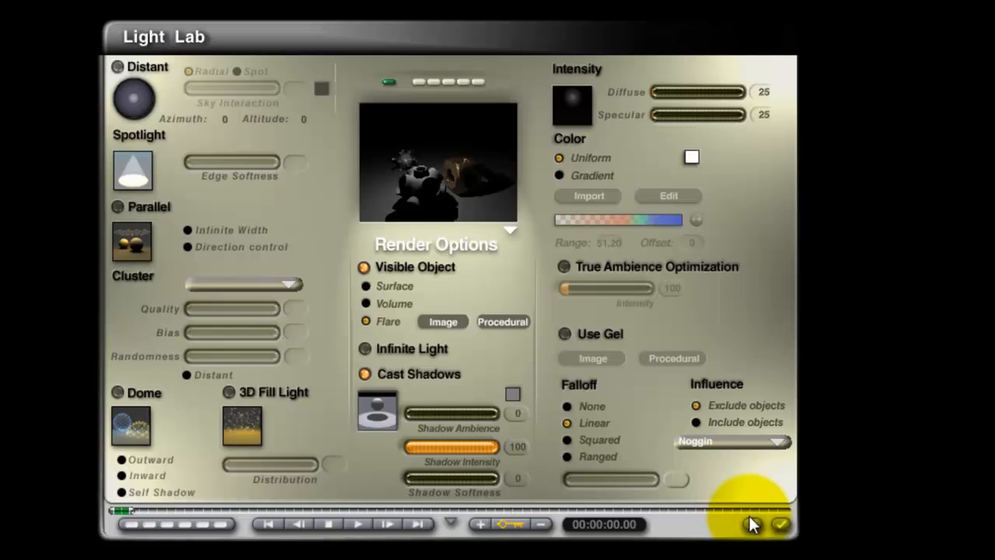
{"action": "left_click", "coordinate": [781, 526]}
{"action": "left_click", "coordinate": [49, 259]}
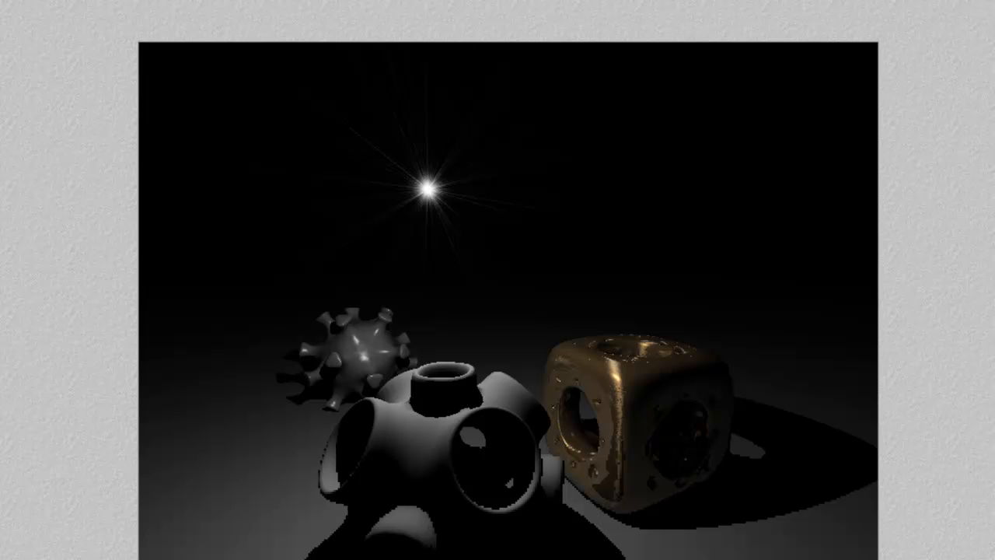
Change the sky background to white and render the scene.
{"action": "key", "text": "Escape"}
{"action": "left_click", "coordinate": [93, 226]}
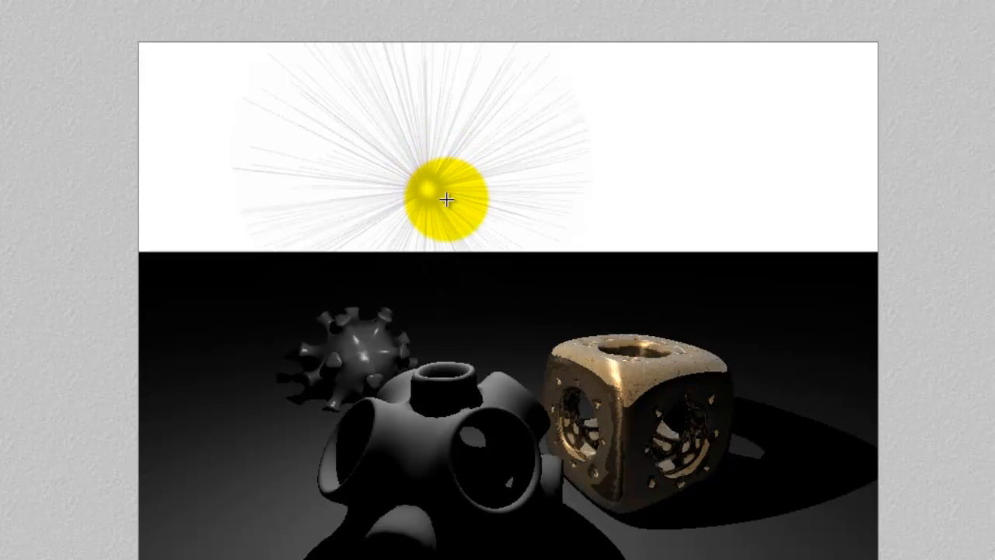
{"action": "left_click", "coordinate": [446, 200]}
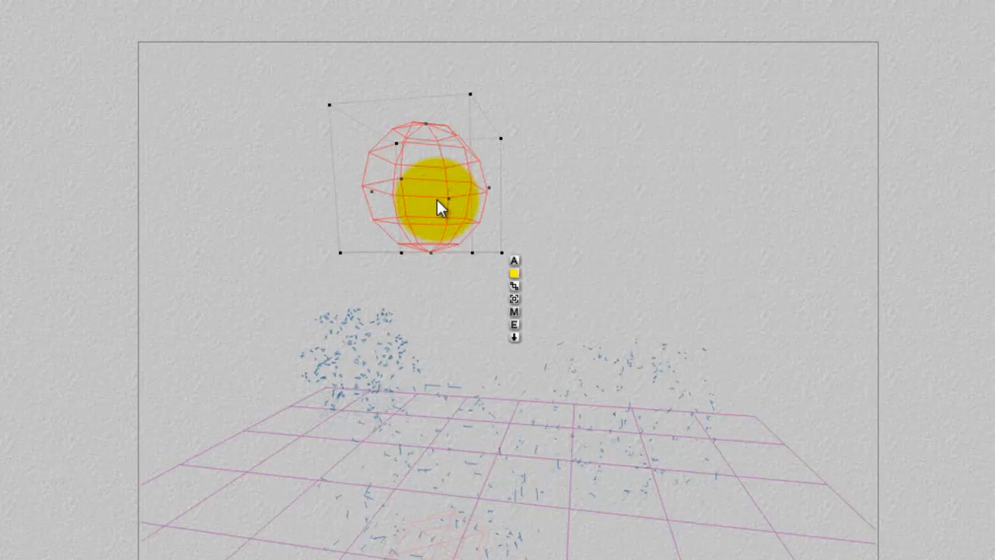
Clear the flare picture's alpha image to white, apply the Light Lab settings and render the scene.
{"action": "left_click", "coordinate": [515, 325]}
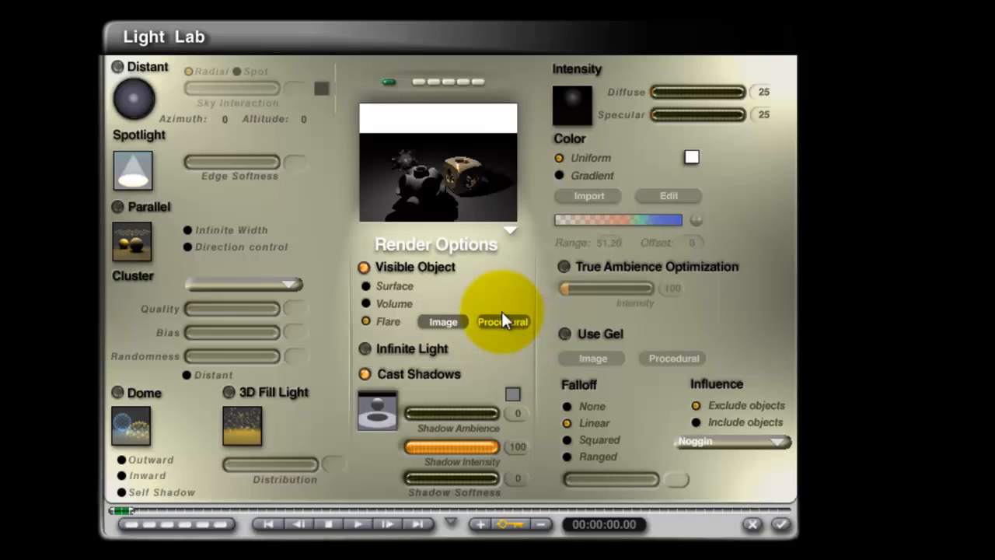
{"action": "left_click", "coordinate": [429, 320]}
{"action": "left_click", "coordinate": [510, 104]}
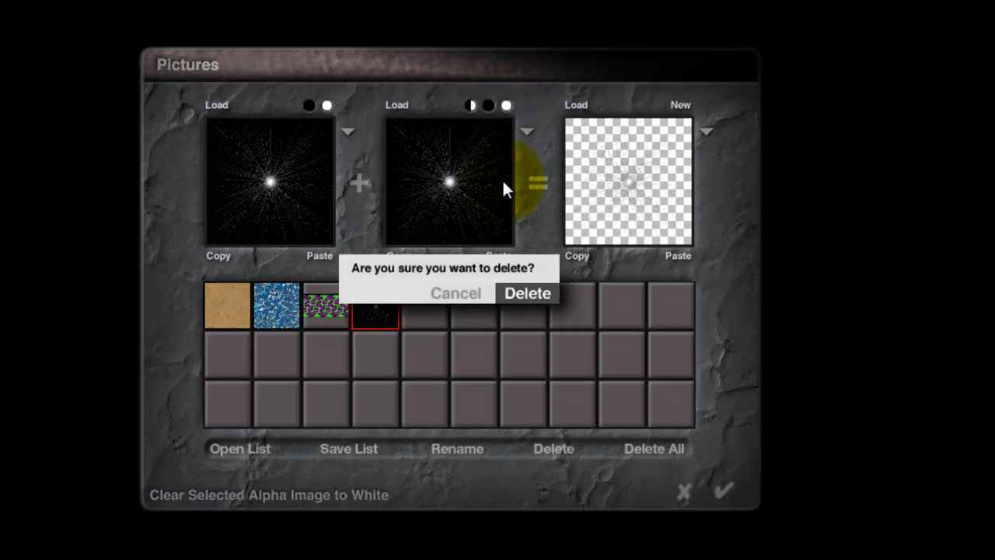
{"action": "left_click", "coordinate": [529, 293]}
{"action": "left_click", "coordinate": [735, 487]}
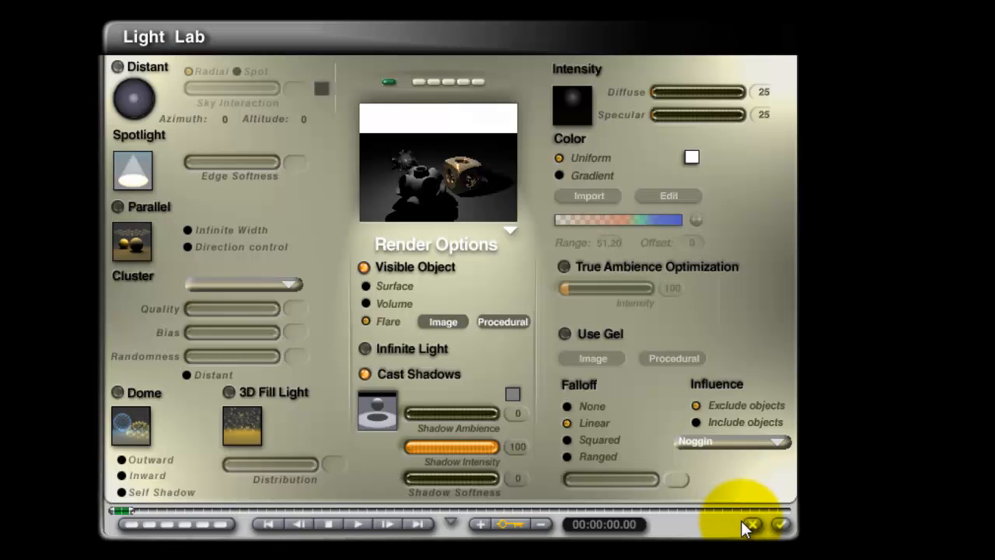
{"action": "left_click", "coordinate": [781, 526]}
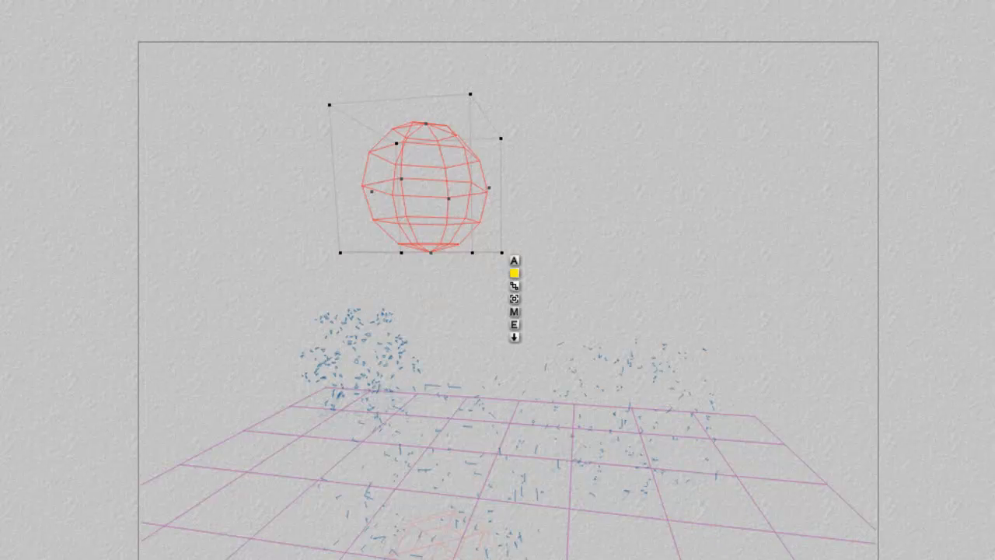
{"action": "key", "text": "ctrl+r"}
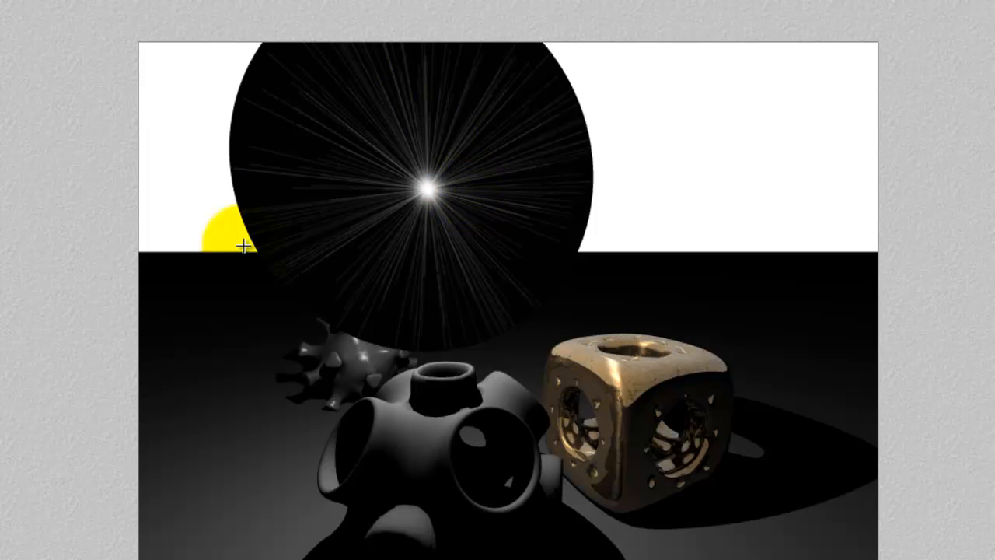
Paste the starburst into the flare's alpha image, clear the picture image to white, and apply the light's settings.
{"action": "left_click", "coordinate": [419, 245]}
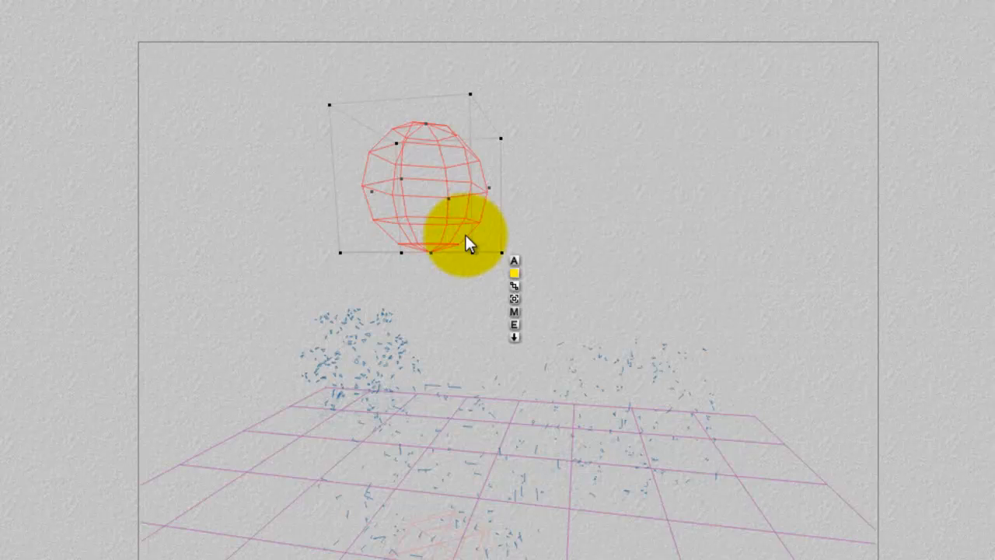
{"action": "left_click", "coordinate": [515, 327]}
{"action": "left_click", "coordinate": [440, 322]}
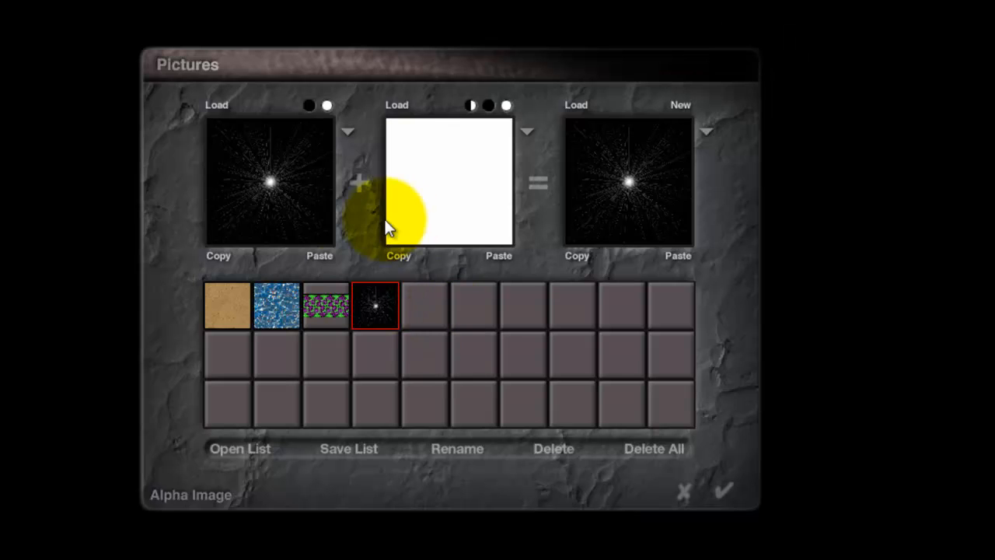
{"action": "left_click", "coordinate": [501, 257]}
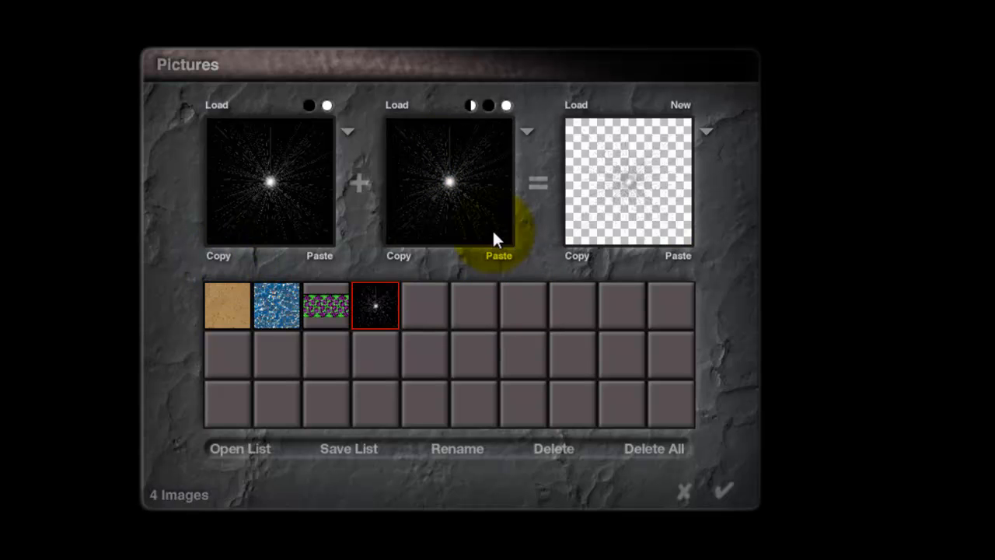
{"action": "left_click", "coordinate": [328, 105]}
{"action": "left_click", "coordinate": [524, 291]}
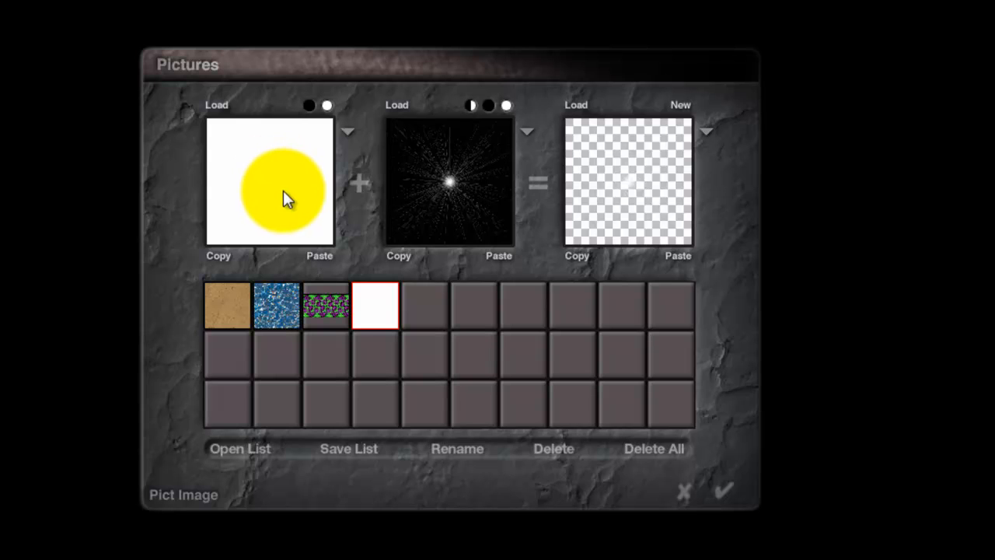
{"action": "left_click", "coordinate": [461, 203]}
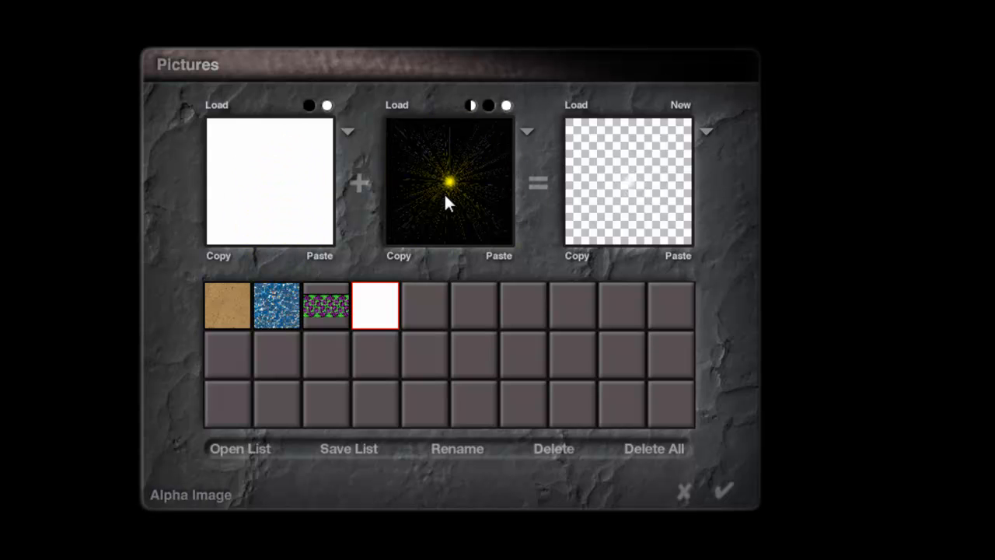
{"action": "left_click", "coordinate": [735, 498]}
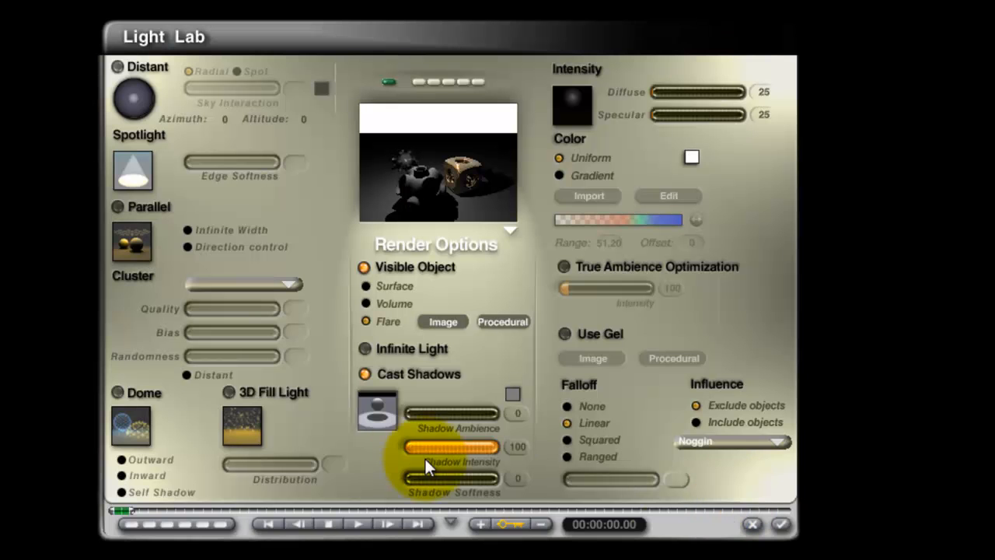
{"action": "left_click", "coordinate": [784, 525]}
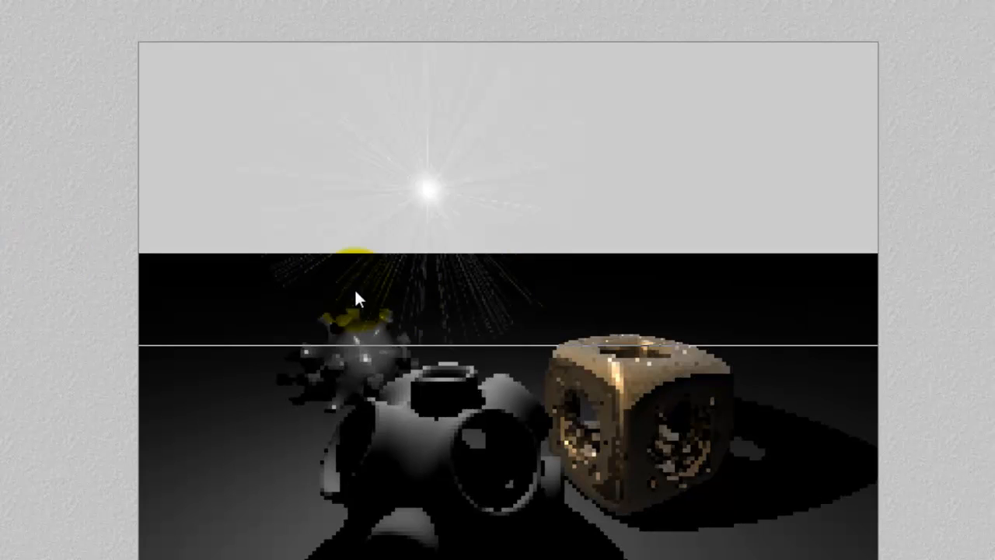
Change the sky background to light grey, render the scene, and return to the wireframe view.
{"action": "left_click_drag", "start_coordinate": [355, 294], "coordinate": [434, 208]}
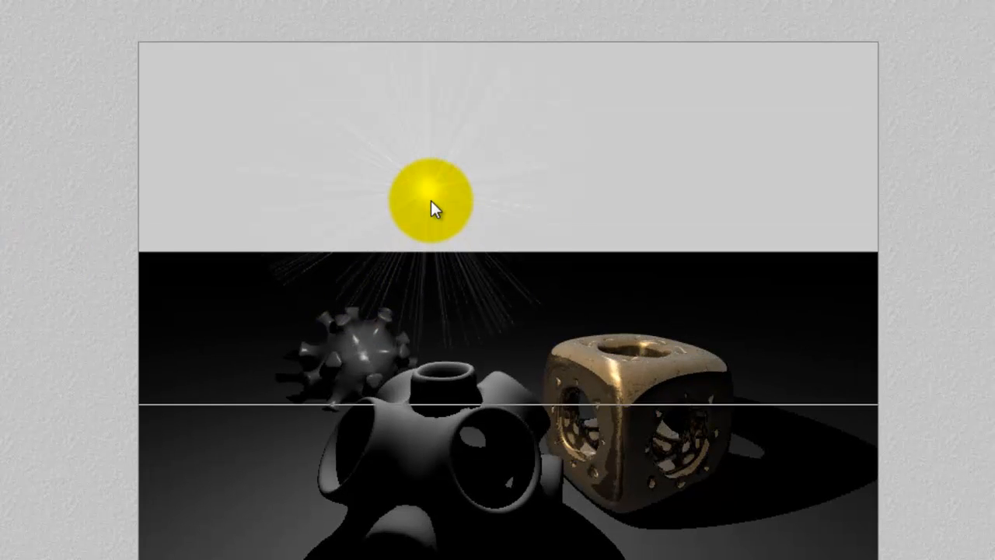
{"action": "left_click_drag", "start_coordinate": [433, 201], "coordinate": [474, 265]}
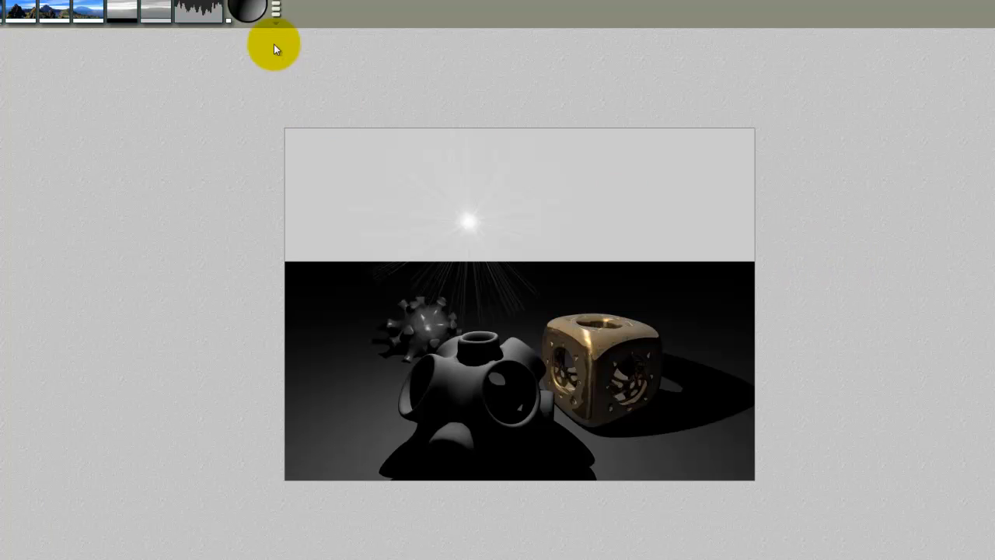
{"action": "left_click", "coordinate": [399, 147]}
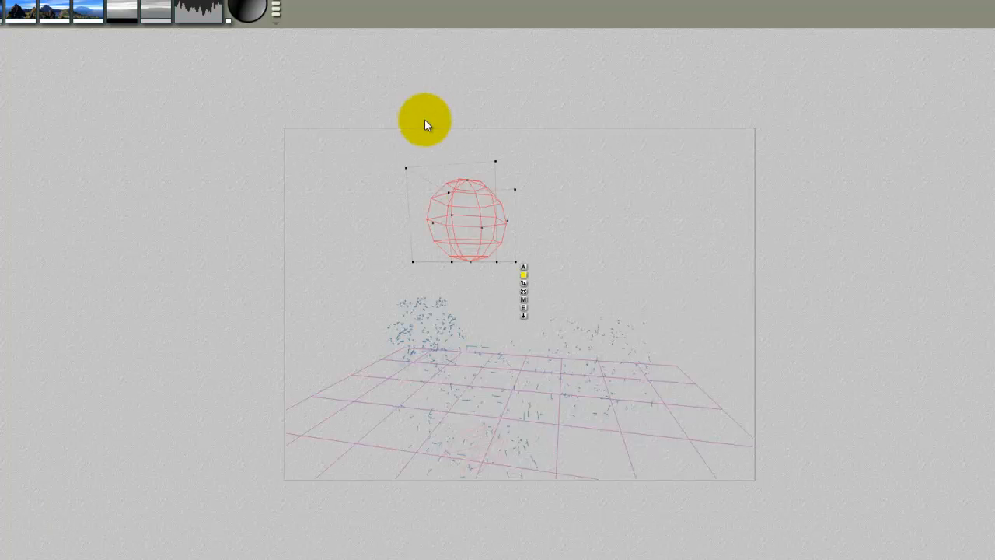
Open the light's procedural flare material and drive its diffuse colour with the basic gradient bar texture from the Basic category.
{"action": "left_click", "coordinate": [521, 304]}
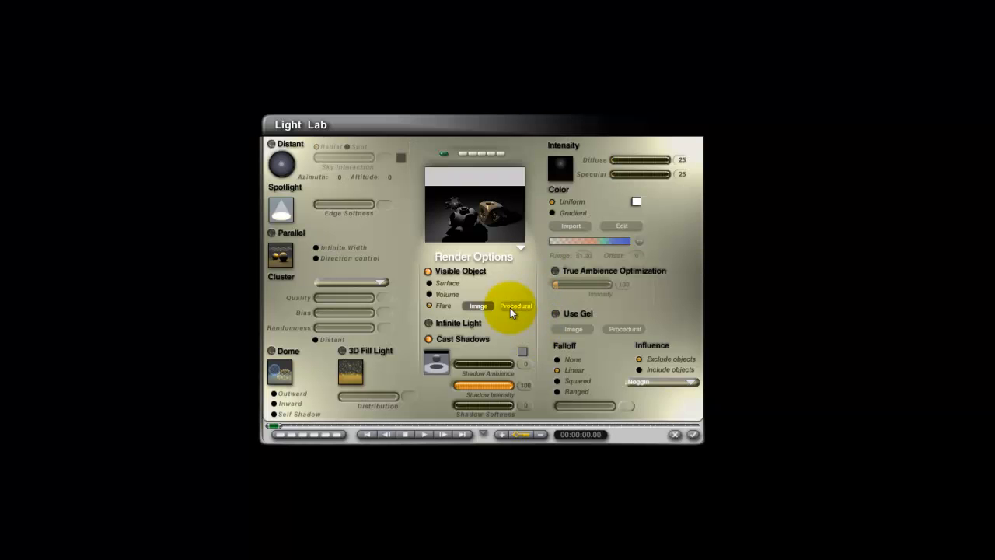
{"action": "left_click", "coordinate": [510, 308]}
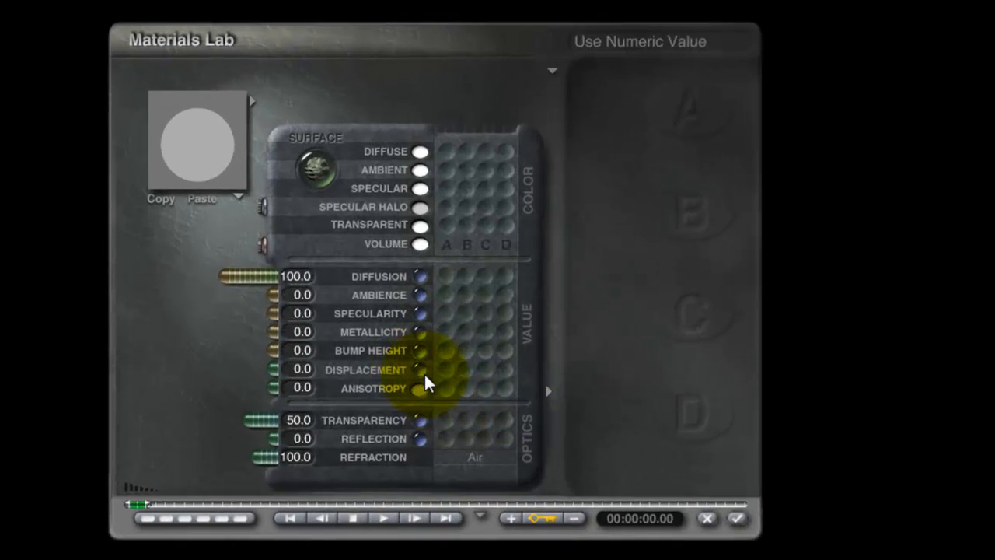
{"action": "left_click", "coordinate": [449, 153]}
{"action": "left_click", "coordinate": [666, 74]}
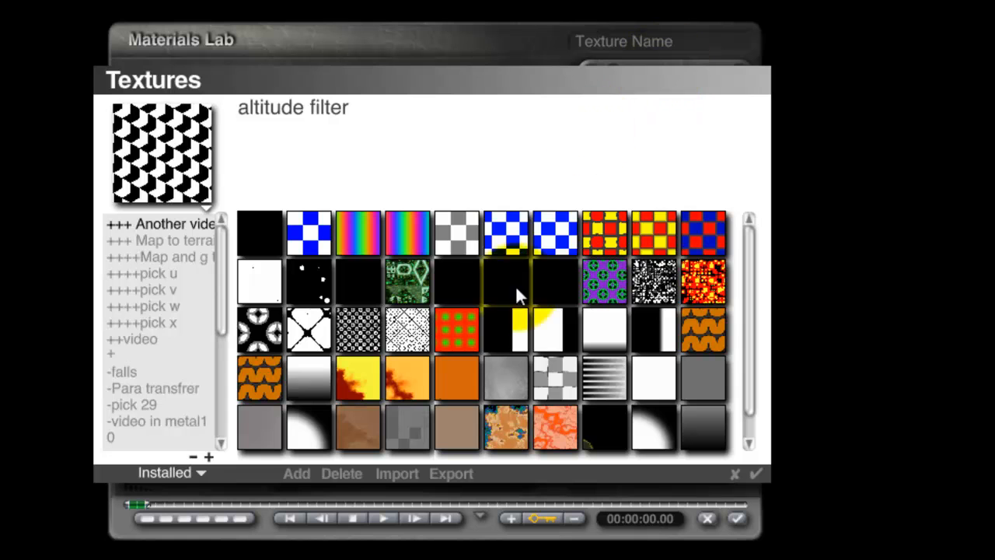
{"action": "scroll", "coordinate": [220, 297], "scroll_direction": "down", "scroll_amount": 3}
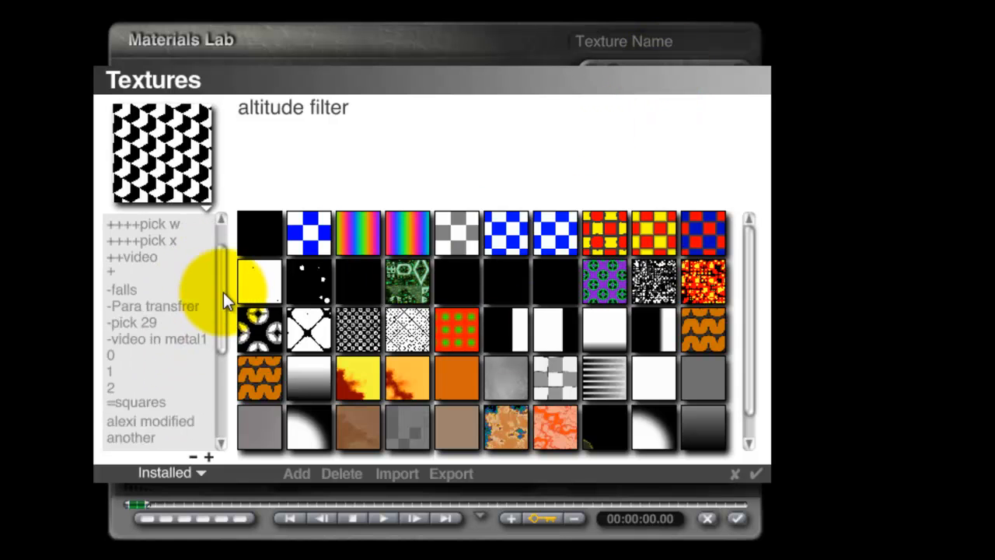
{"action": "scroll", "coordinate": [223, 292], "scroll_direction": "up", "scroll_amount": 3}
{"action": "left_click_drag", "start_coordinate": [223, 287], "coordinate": [197, 389]}
{"action": "left_click", "coordinate": [124, 240]}
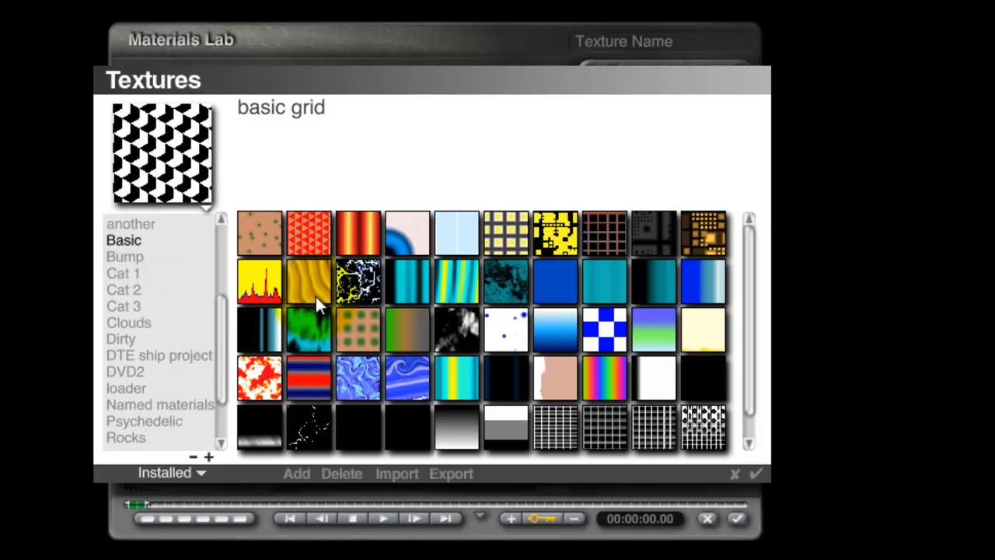
{"action": "left_click", "coordinate": [353, 230]}
{"action": "left_click", "coordinate": [756, 472]}
Preview the flare material on a circle and drive its transparency with texture A, with the value at 0.
{"action": "left_click", "coordinate": [206, 145]}
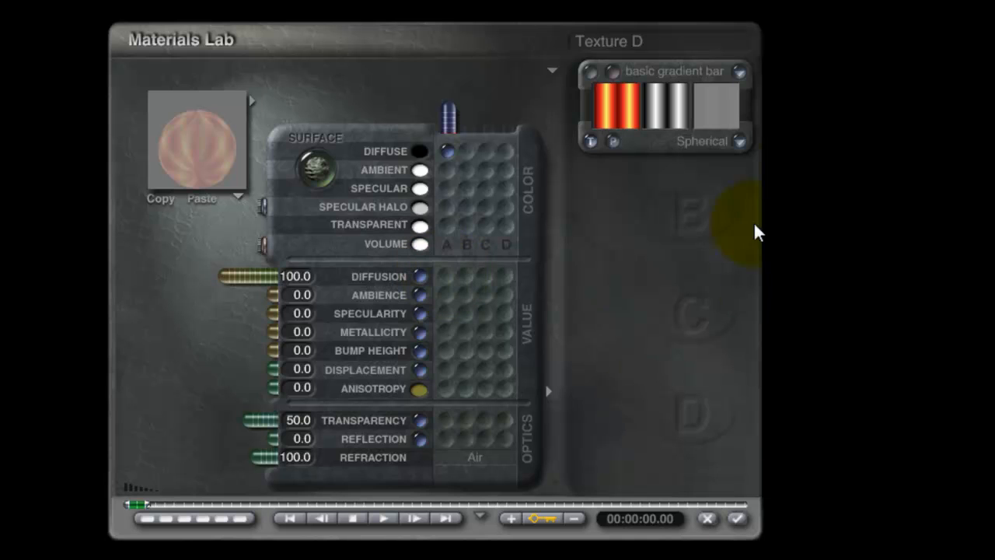
{"action": "left_click", "coordinate": [227, 198]}
{"action": "left_click", "coordinate": [237, 196]}
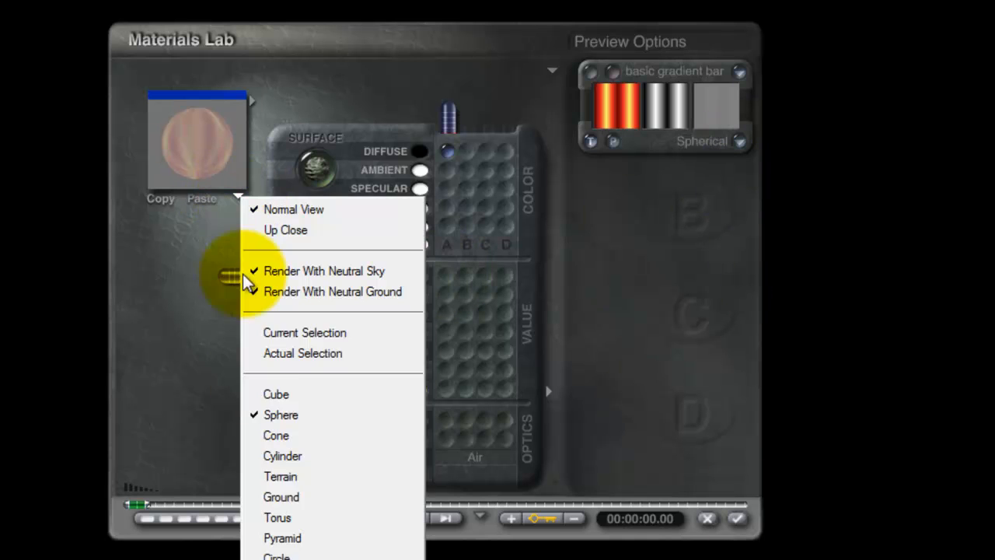
{"action": "left_click", "coordinate": [311, 544]}
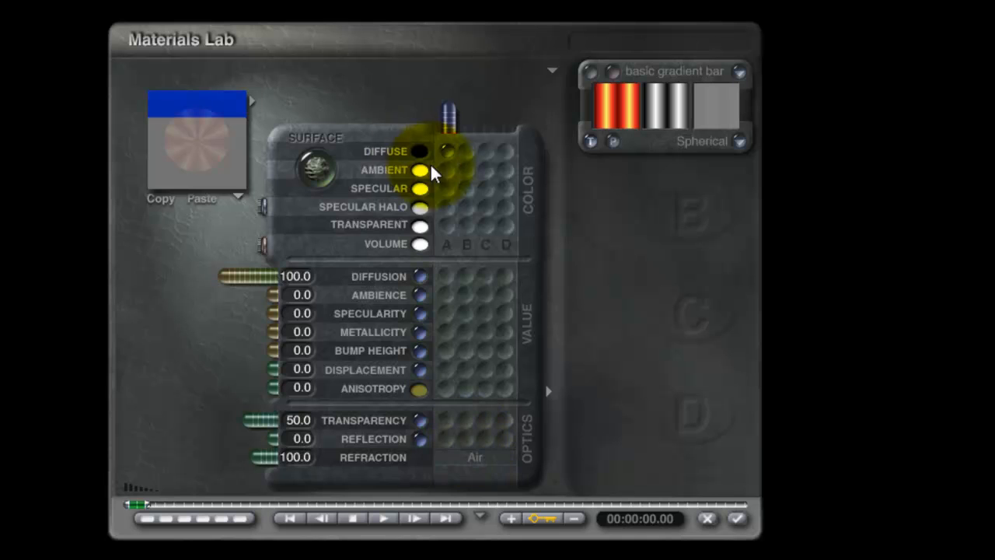
{"action": "left_click", "coordinate": [447, 424]}
{"action": "left_click_drag", "start_coordinate": [251, 422], "coordinate": [281, 423]}
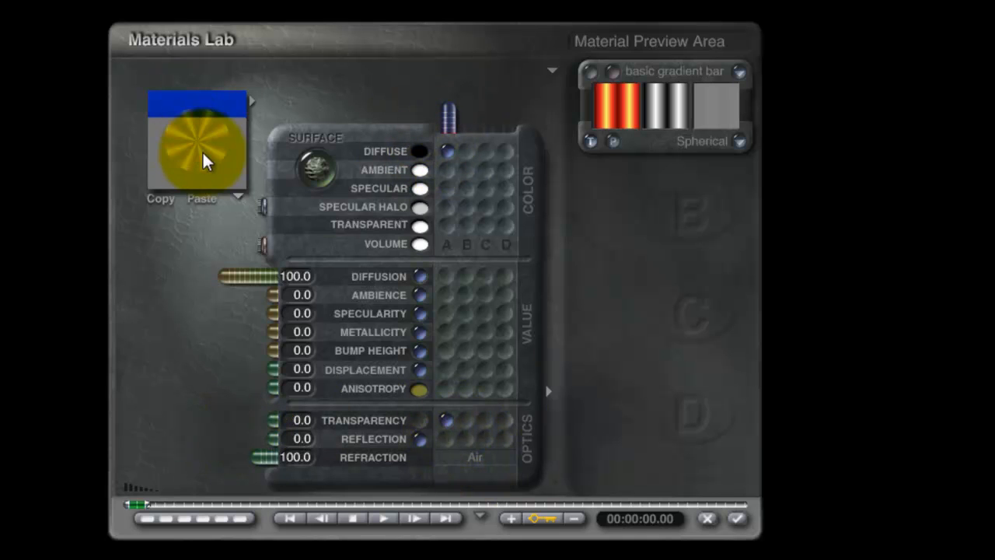
Apply the flare material and the light's settings, render the scene, and return to the wireframe view.
{"action": "left_click", "coordinate": [736, 519]}
{"action": "left_click", "coordinate": [781, 535]}
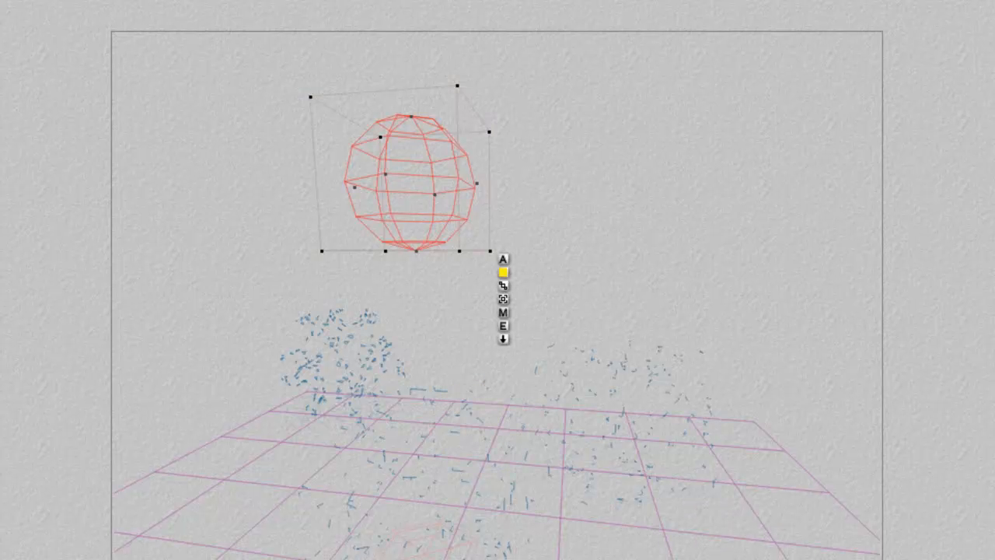
{"action": "left_click", "coordinate": [1, 247]}
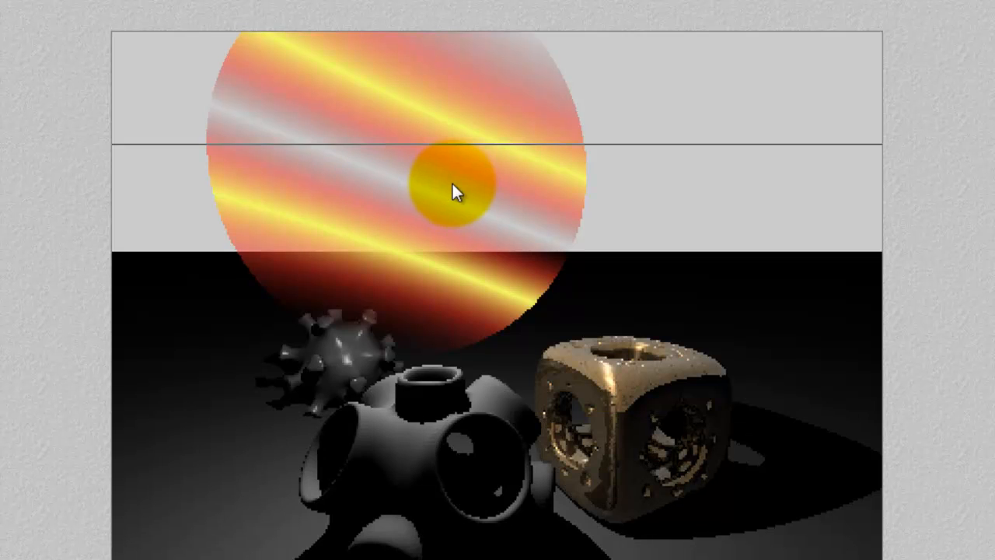
{"action": "left_click", "coordinate": [374, 160]}
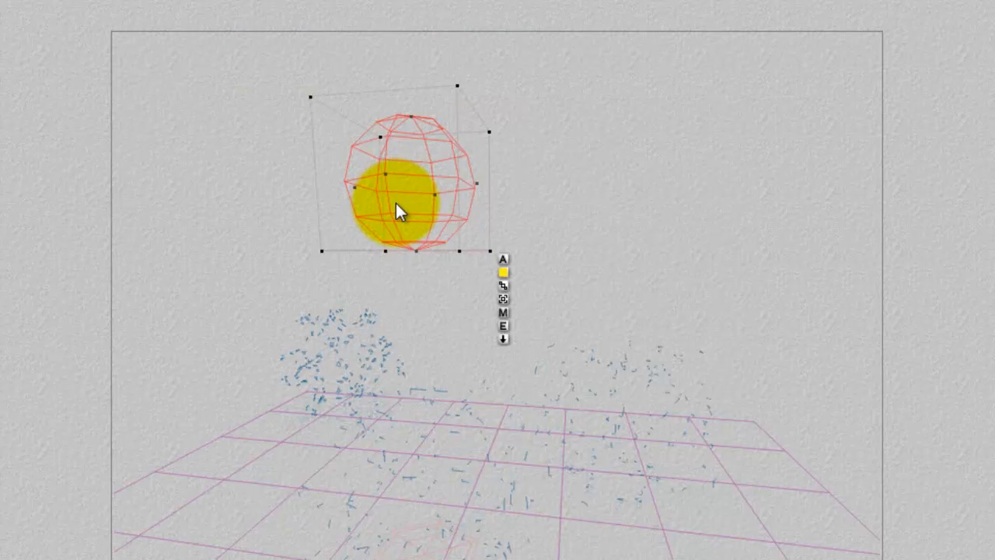
Move the flare light down among the objects and across to the gold cube, rendering the scene at each position.
{"action": "left_click_drag", "start_coordinate": [396, 203], "coordinate": [689, 205]}
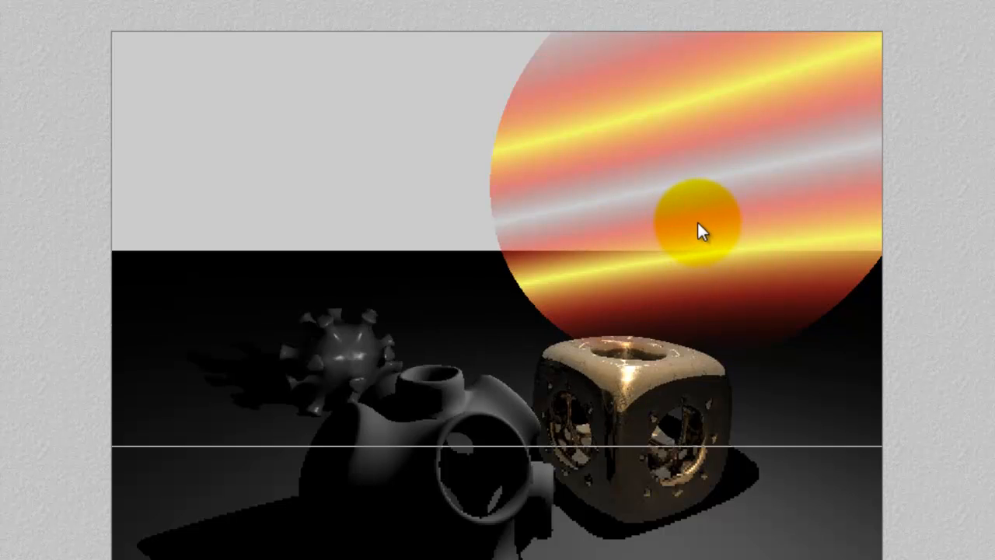
{"action": "left_click", "coordinate": [737, 207]}
{"action": "left_click_drag", "start_coordinate": [698, 188], "coordinate": [428, 421]}
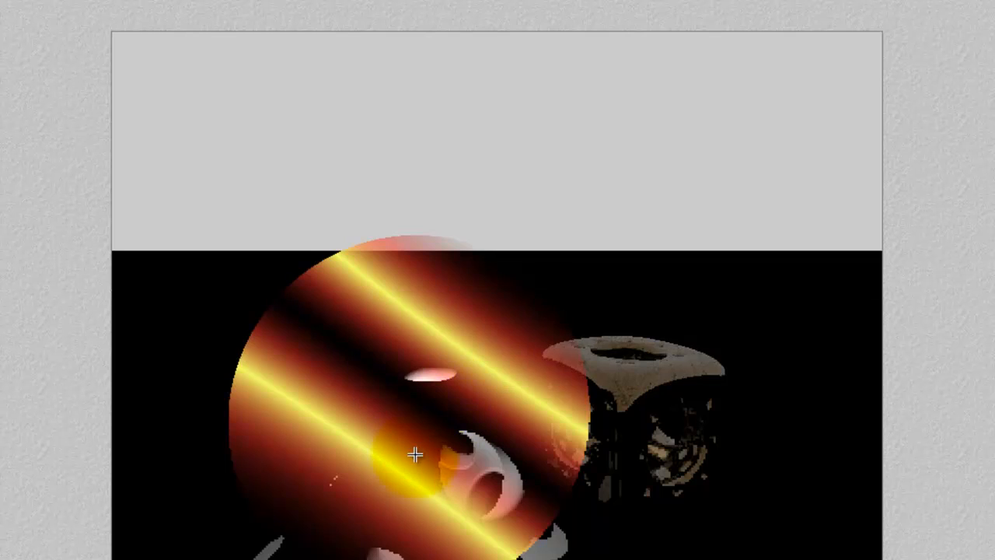
{"action": "left_click", "coordinate": [416, 456]}
{"action": "left_click_drag", "start_coordinate": [416, 456], "coordinate": [767, 422]}
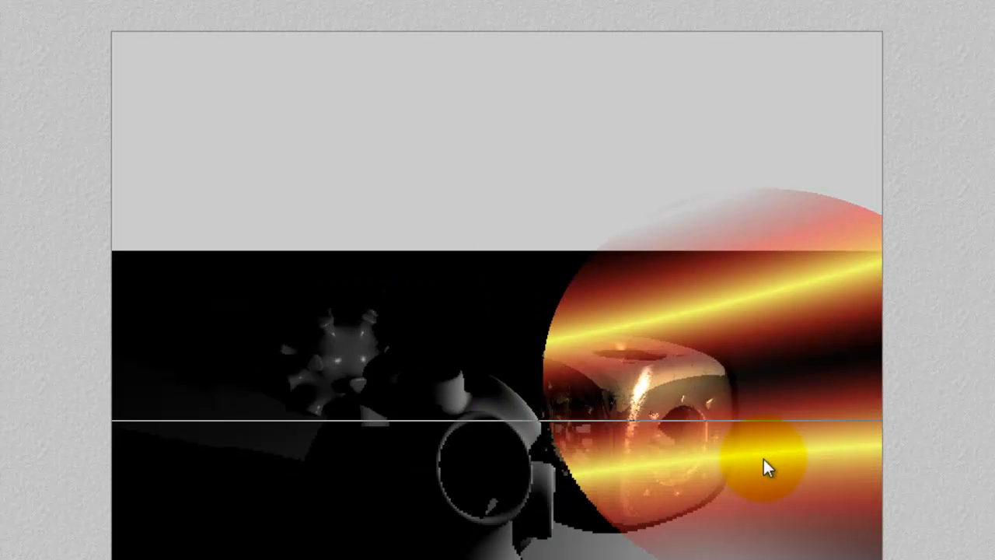
Duplicate the flare light, set the two lights apart on opposite sides above the objects, and render the scene.
{"action": "left_click_drag", "start_coordinate": [785, 469], "coordinate": [360, 122]}
{"action": "left_click", "coordinate": [741, 390]}
{"action": "left_click_drag", "start_coordinate": [741, 390], "coordinate": [179, 244]}
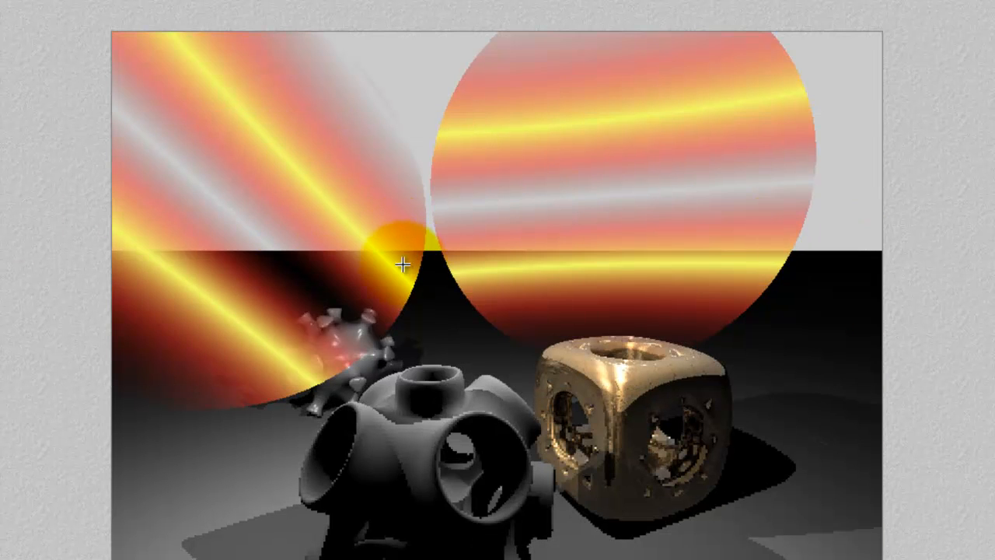
Move the selected flare light closer to the other light so their flares overlap, and render the scene.
{"action": "key", "text": "Escape"}
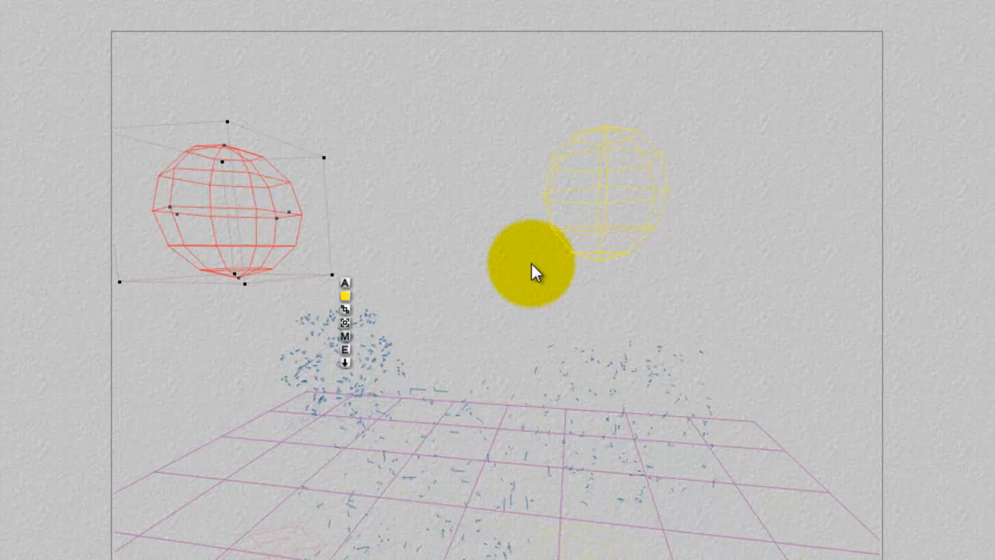
{"action": "left_click_drag", "start_coordinate": [268, 259], "coordinate": [475, 244]}
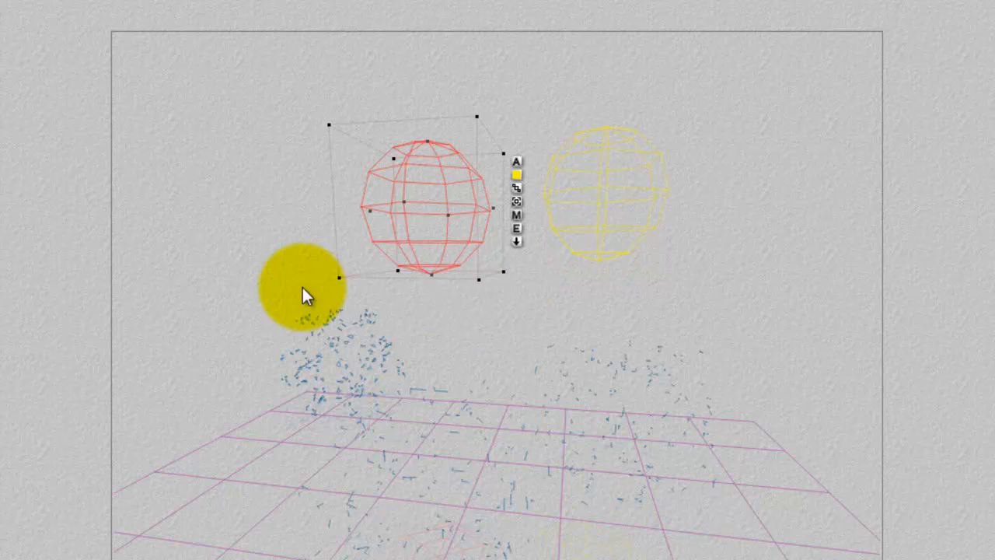
{"action": "key", "text": "ctrl+r"}
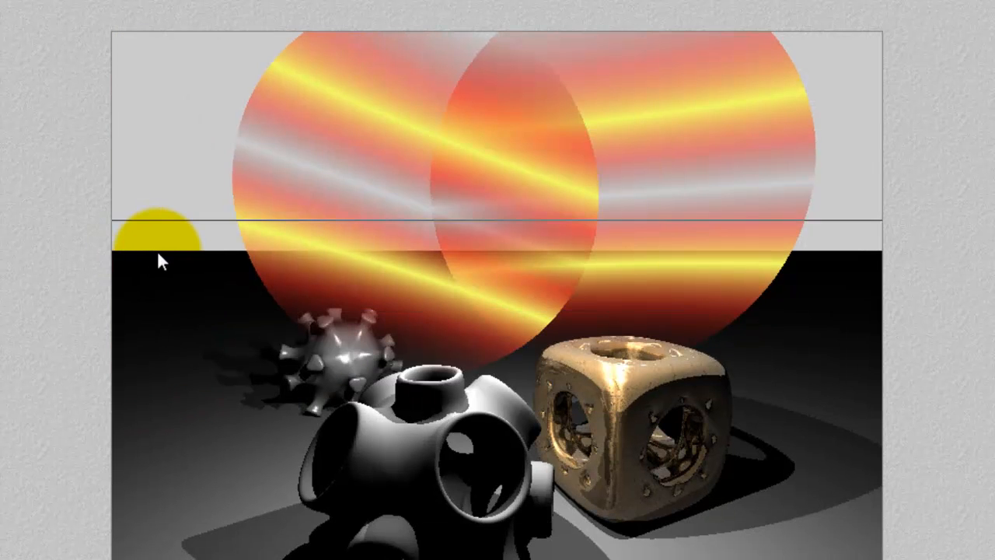
{"action": "left_click_drag", "start_coordinate": [157, 250], "coordinate": [637, 259]}
{"action": "left_click", "coordinate": [638, 259]}
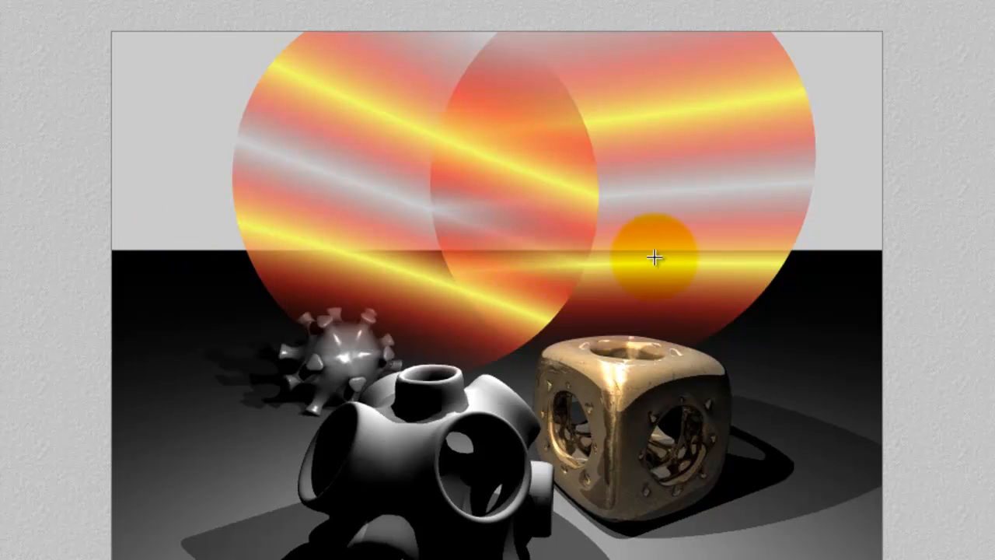
Return to the wireframe view and open the Light Lab for the selected radial light.
{"action": "left_click", "coordinate": [653, 257]}
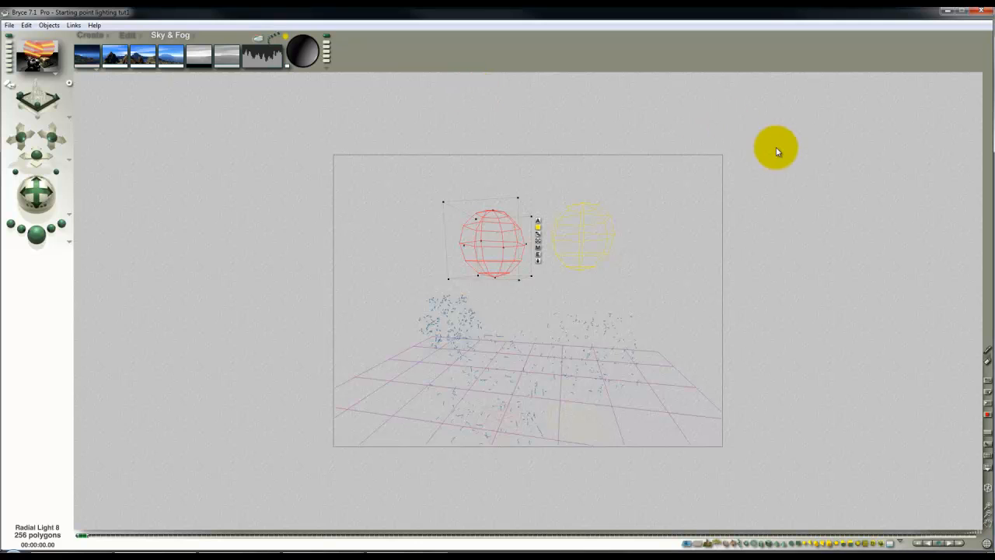
{"action": "left_click", "coordinate": [537, 253]}
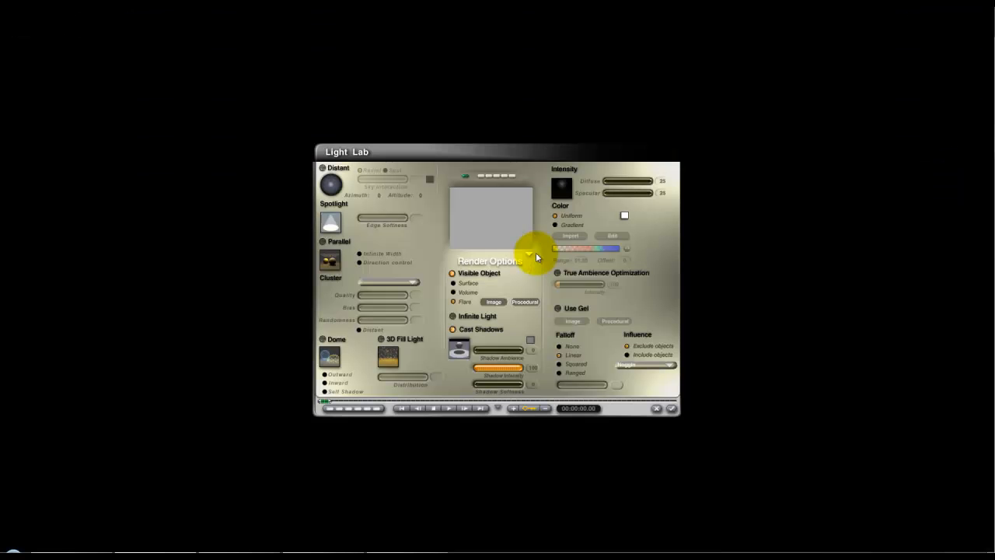